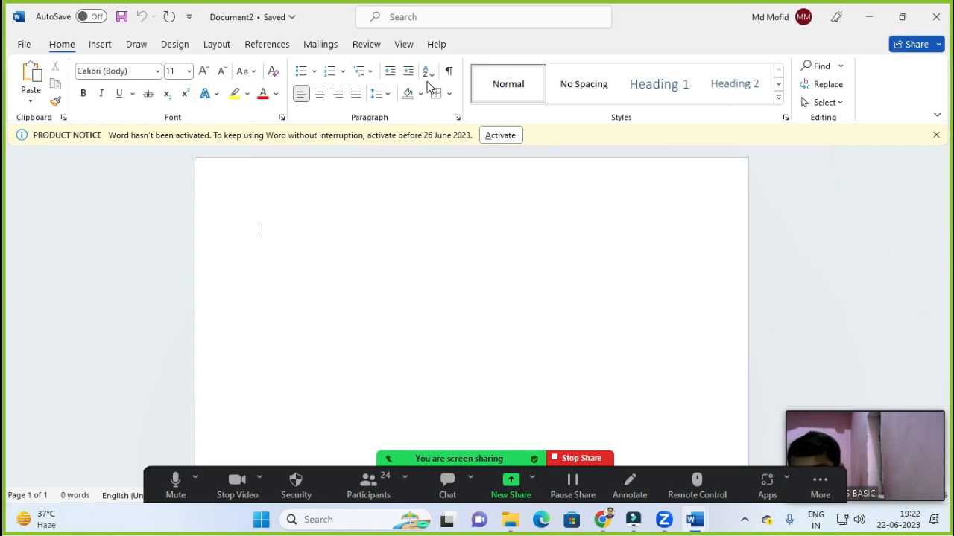
- Enter "Basic Computer" as the document's first line and format it with the Heading 1 style
type("Basic")
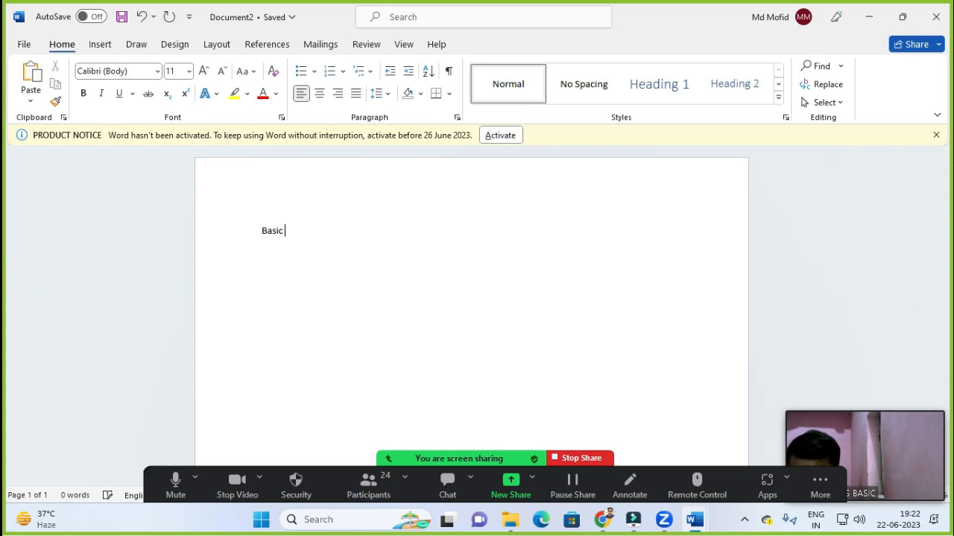
type(" Computer")
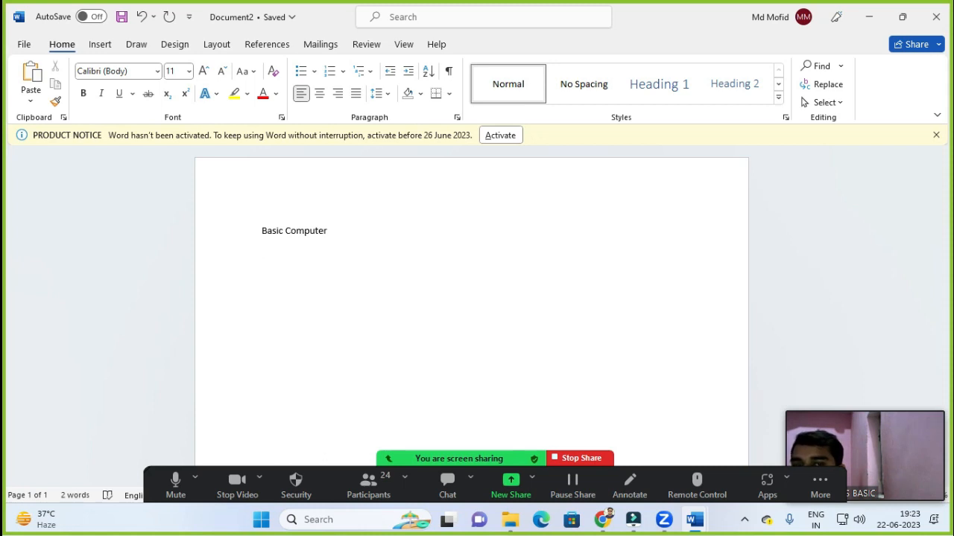
key("Return")
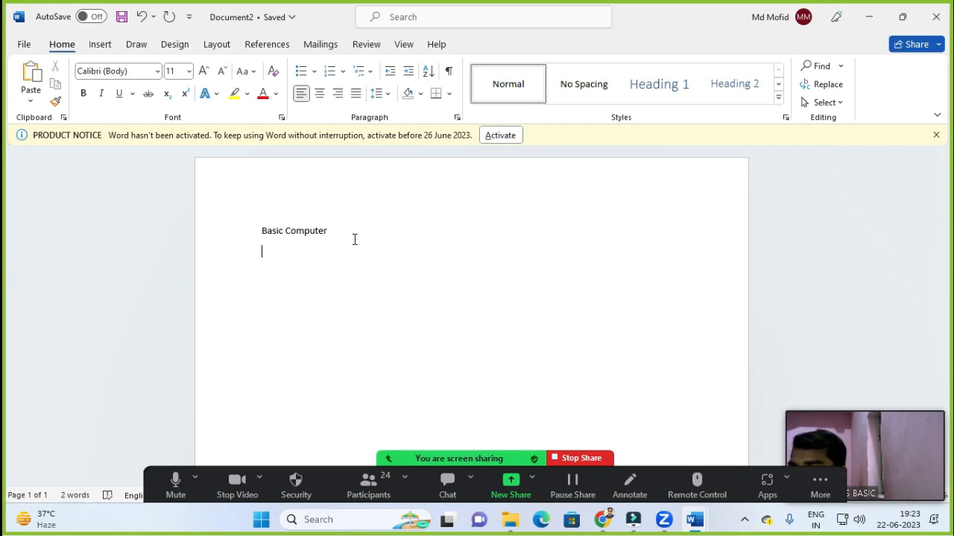
left_click(309, 246)
left_click(353, 215)
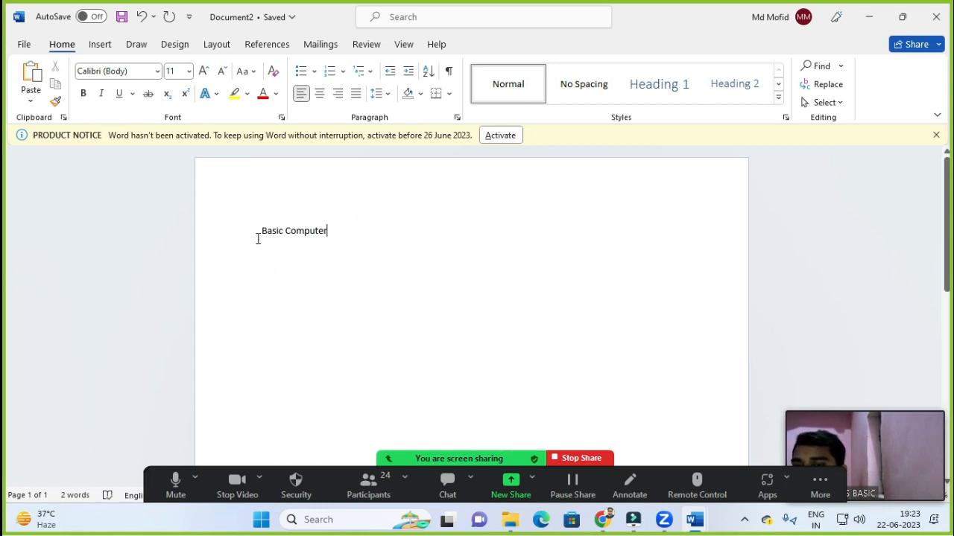
left_click_drag(258, 237, 315, 234)
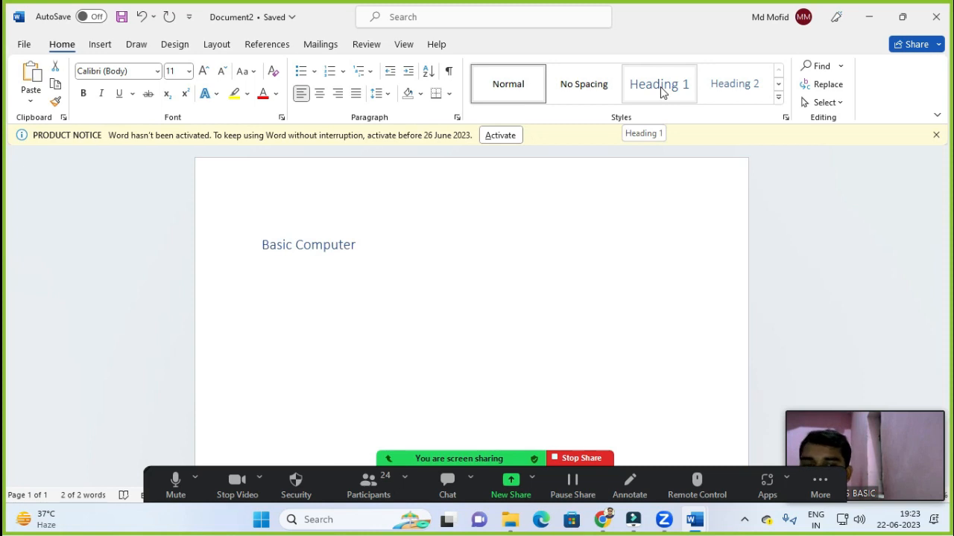
left_click(667, 89)
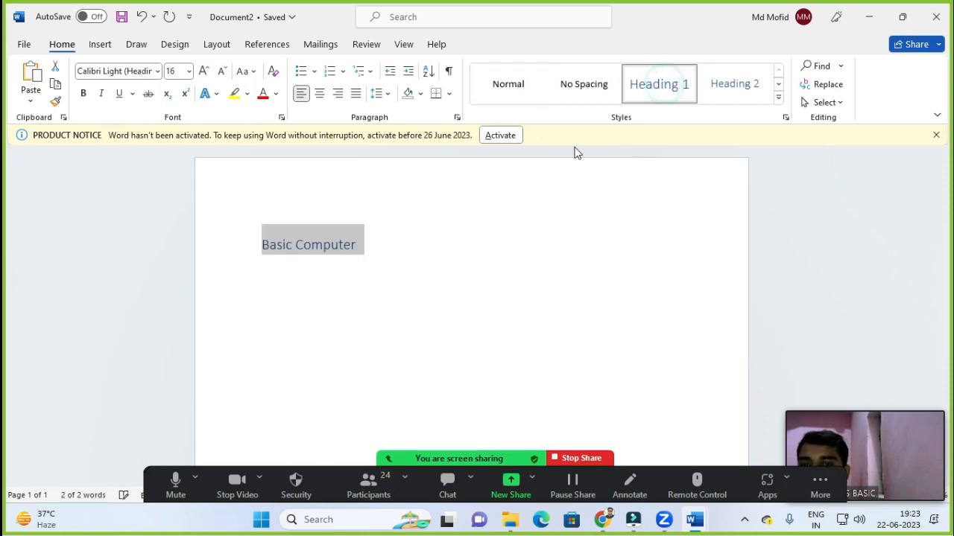
left_click(385, 261)
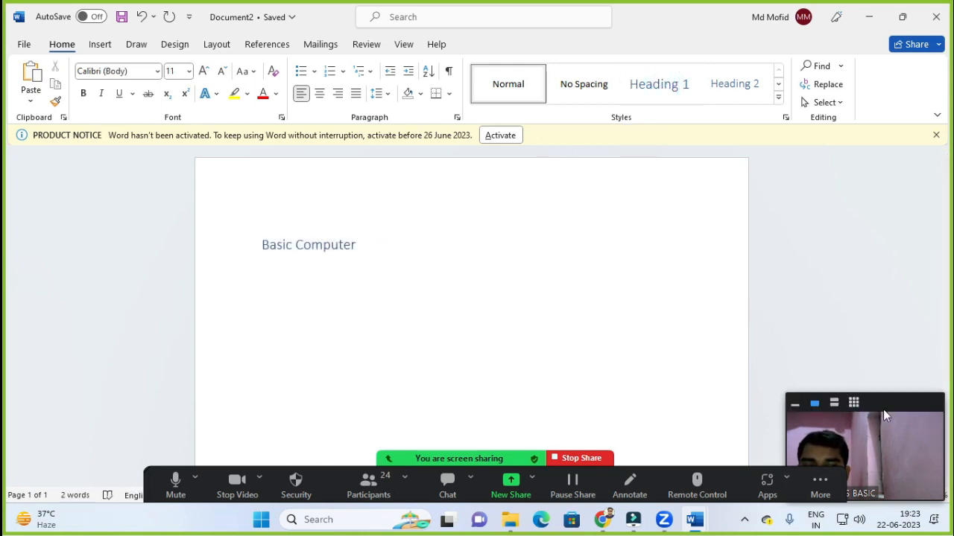
- Show the Navigation Pane beside the document
left_click_drag(885, 403, 885, 388)
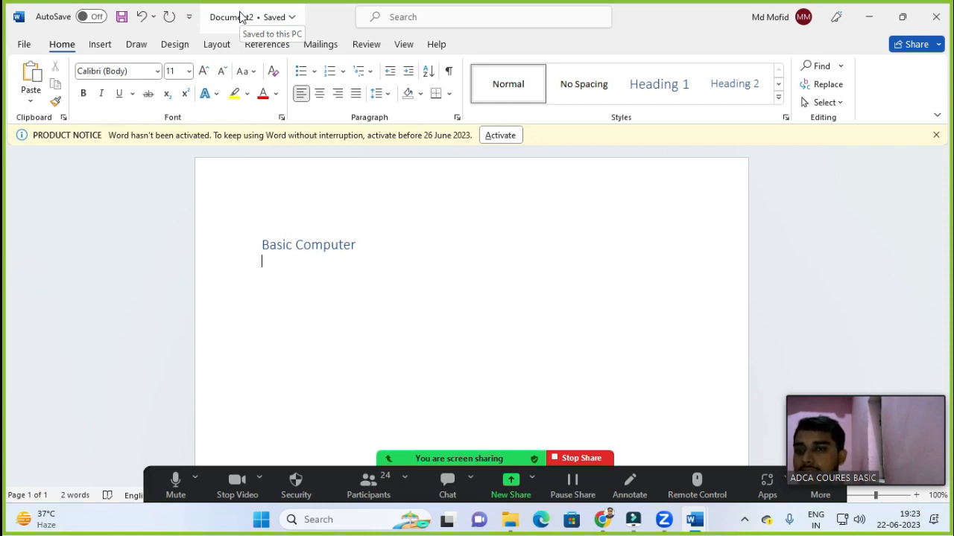
left_click(403, 47)
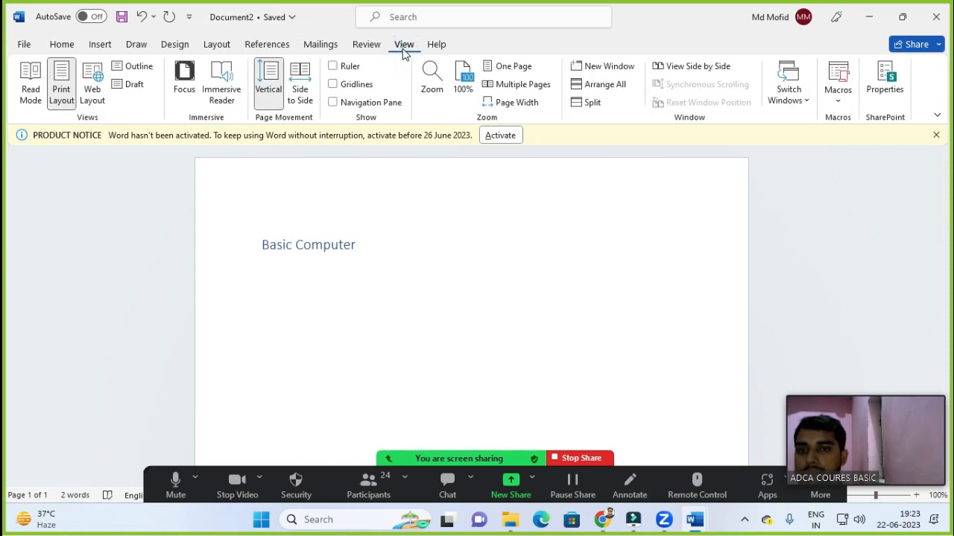
left_click(361, 111)
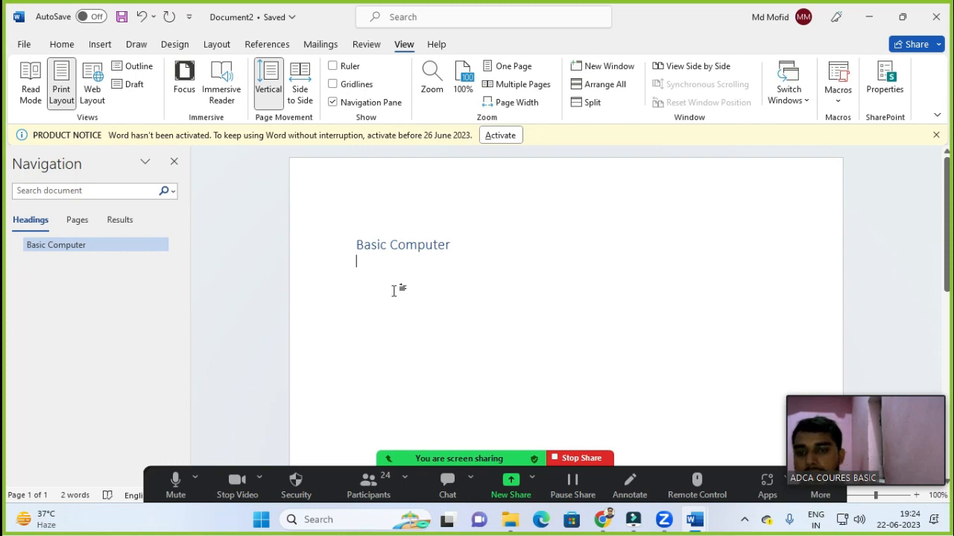
- Add the line "paint" below the Basic Computer heading and apply the Heading 2 style to it
type("paint")
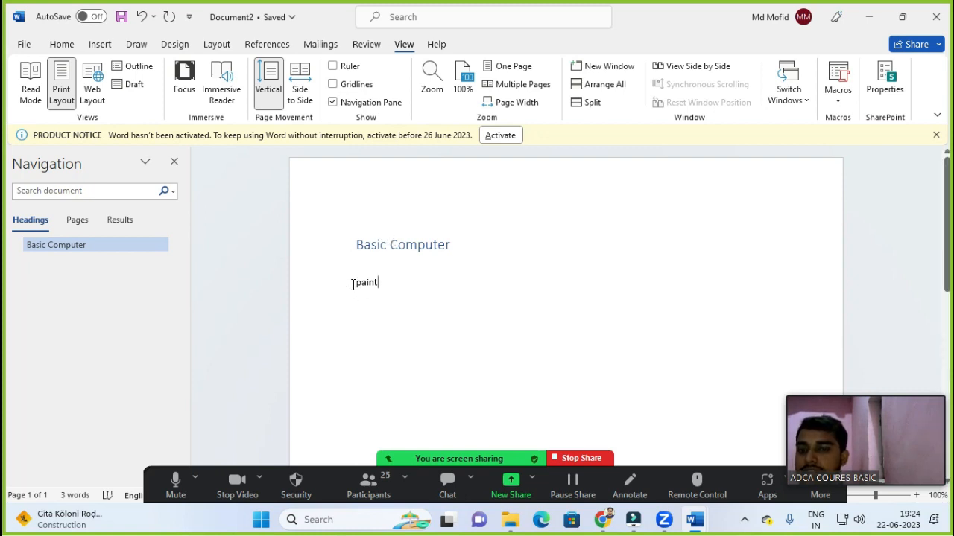
left_click_drag(354, 283, 384, 283)
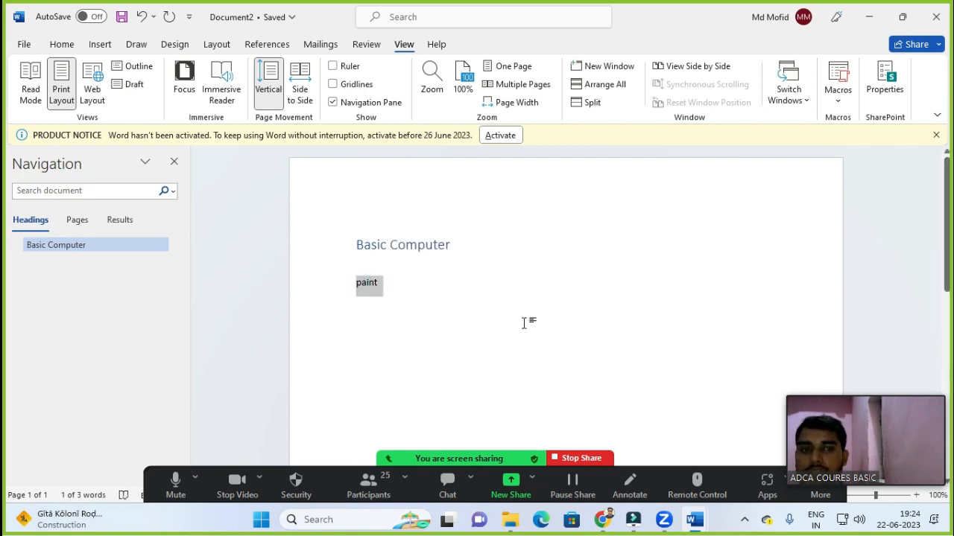
left_click(65, 46)
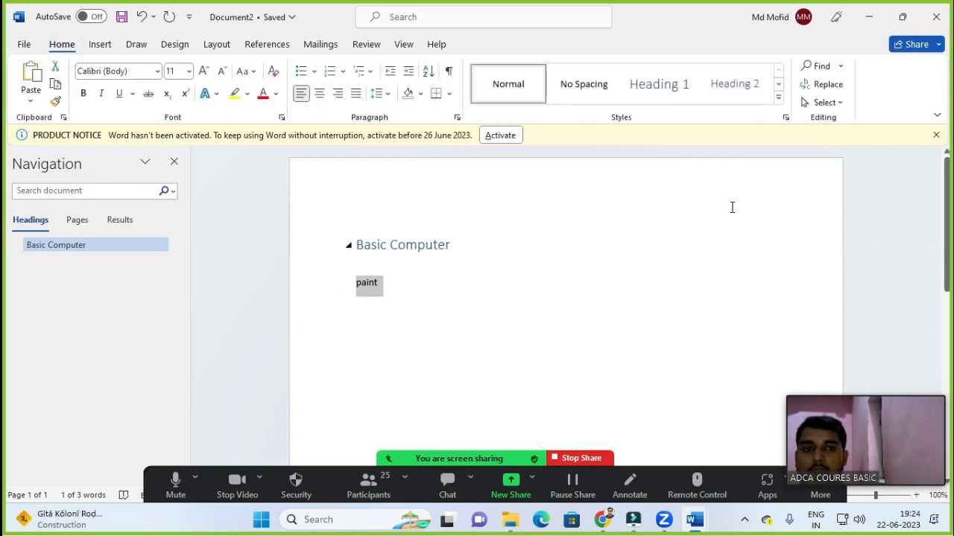
left_click(735, 97)
left_click(415, 290)
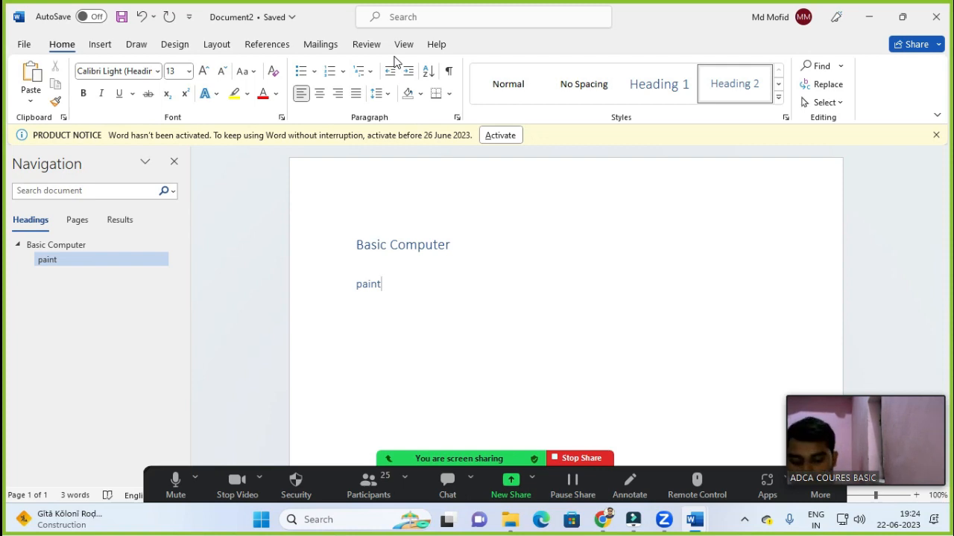
- Generate sample paragraphs on a new line under the Paint heading with =rand(2,3)
key("Return")
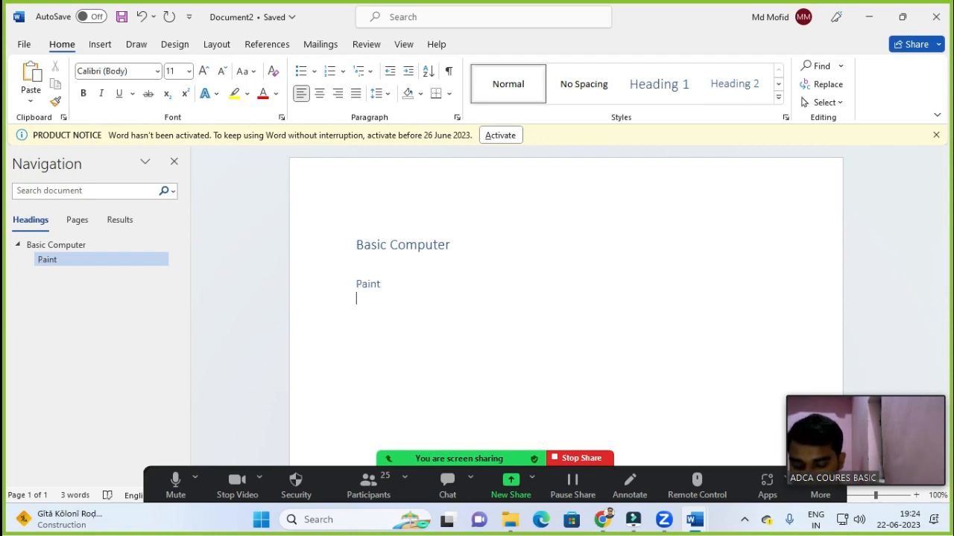
type("=rand(")
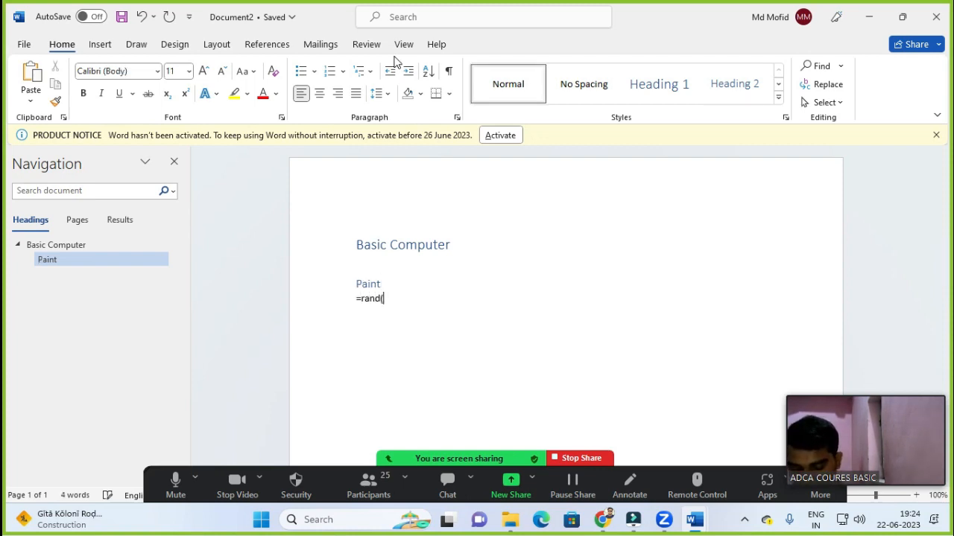
type("2")
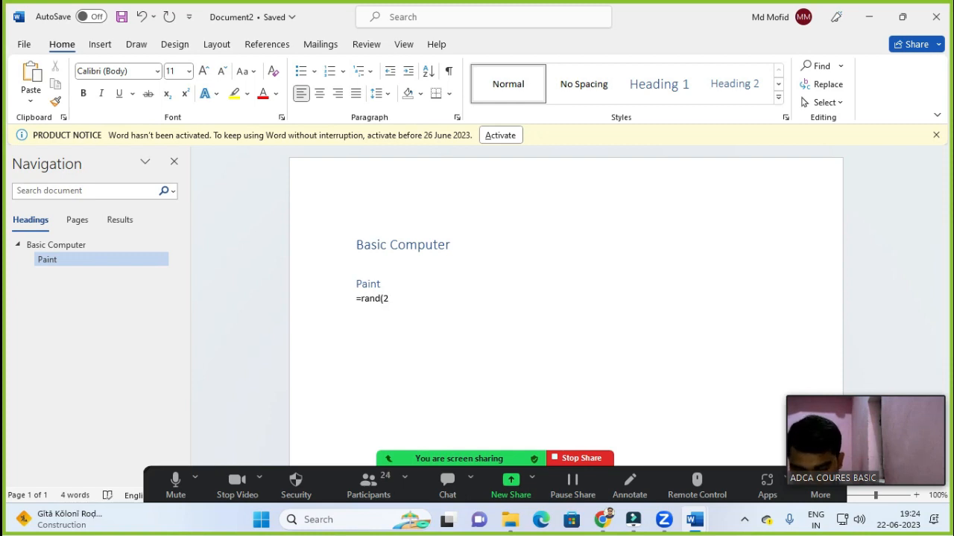
type(",3)")
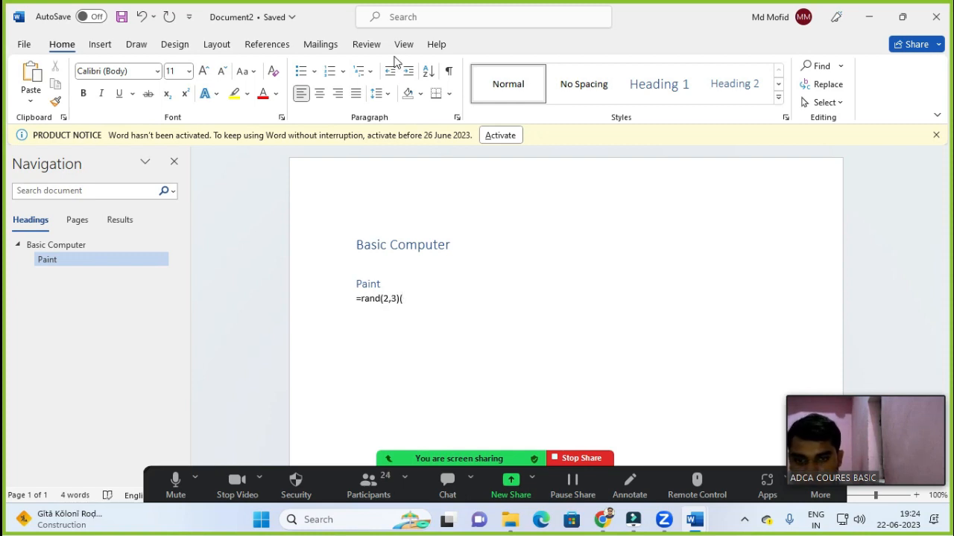
key("Return")
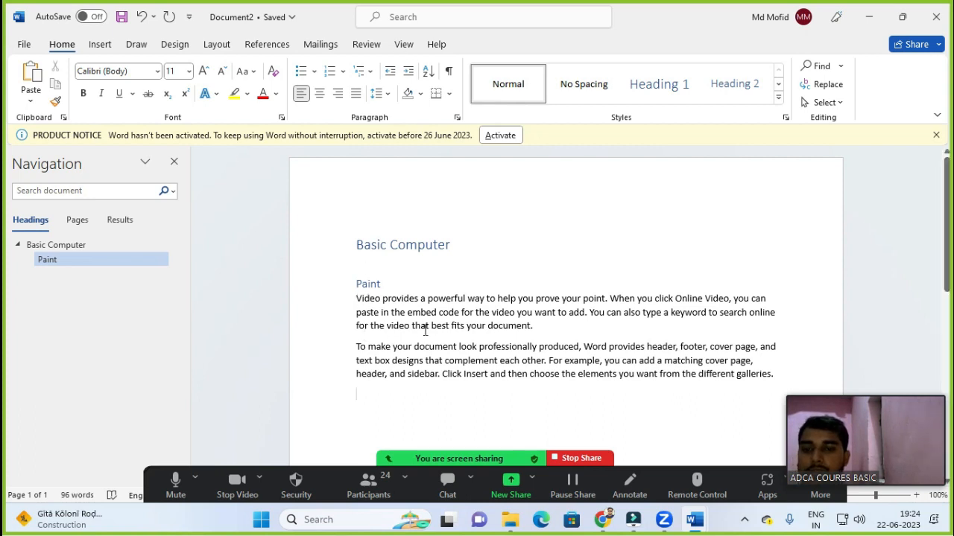
left_click_drag(355, 299, 546, 360)
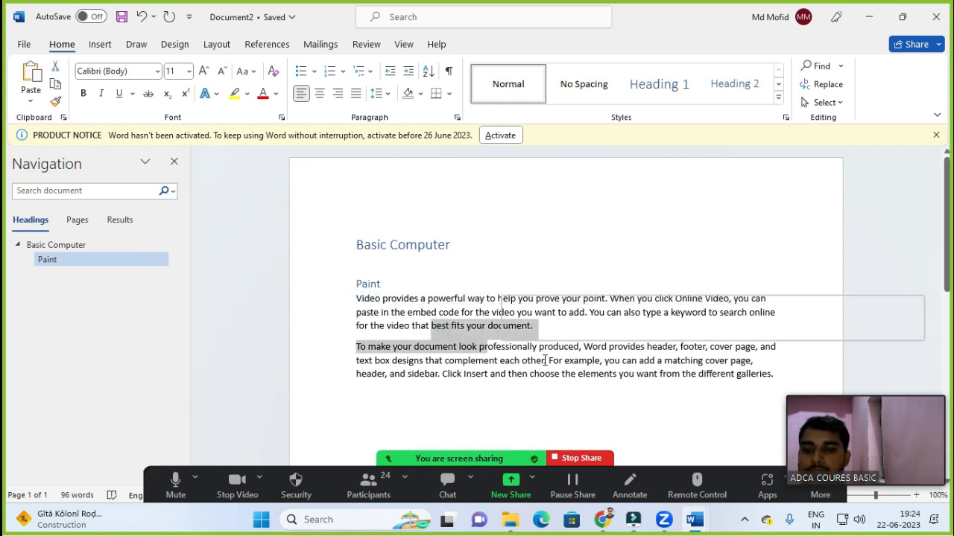
left_click(578, 369)
left_click(422, 409)
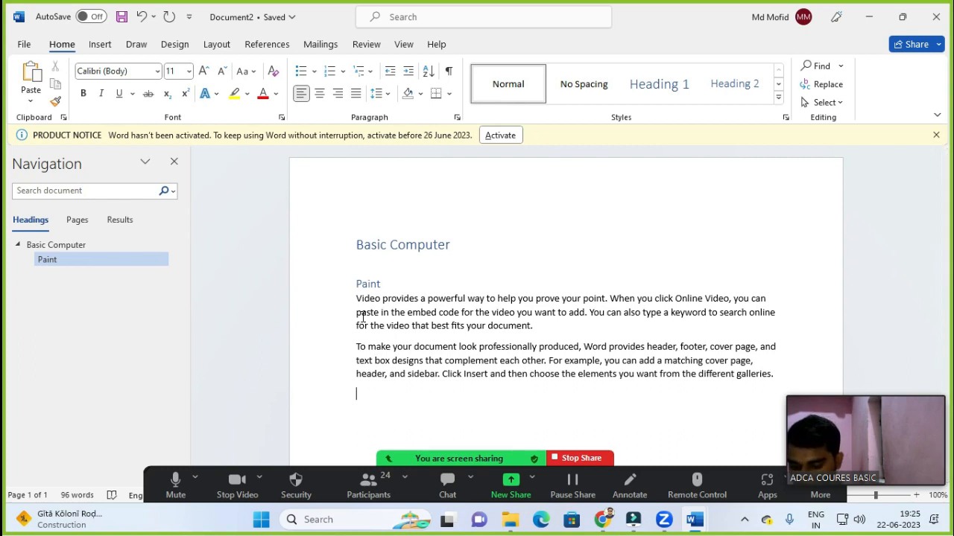
- Add the line "notepad" after the Paint section's sample text and apply the Heading 3 style to it
type("notepad")
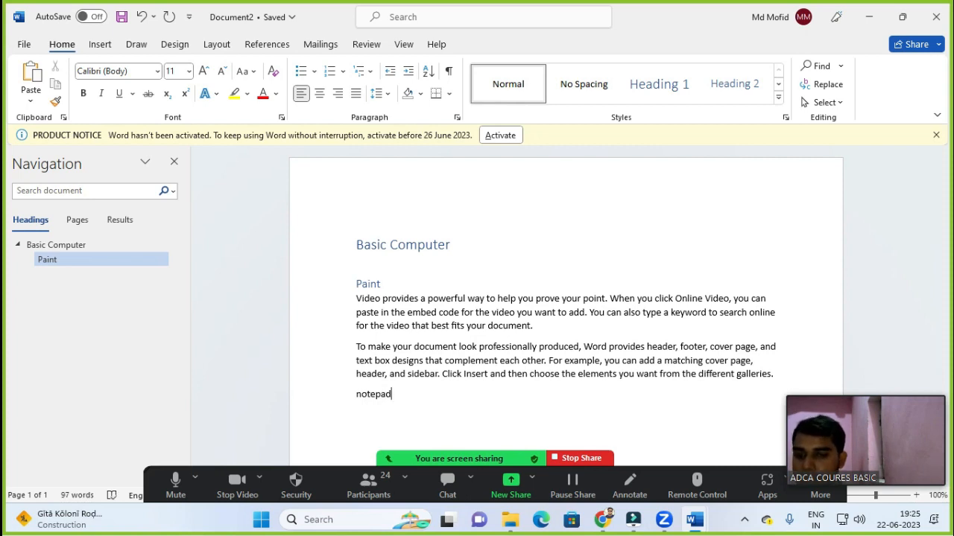
left_click_drag(353, 396, 404, 397)
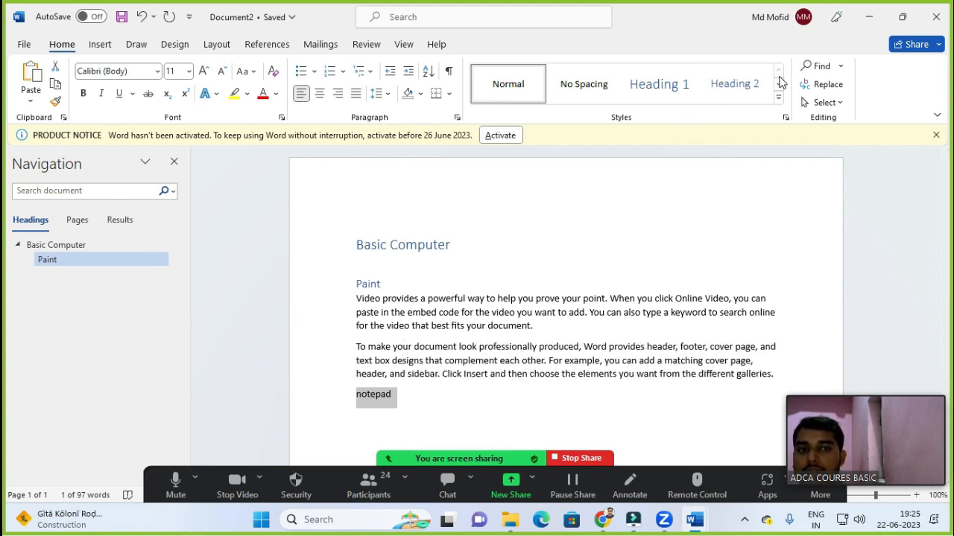
left_click(779, 87)
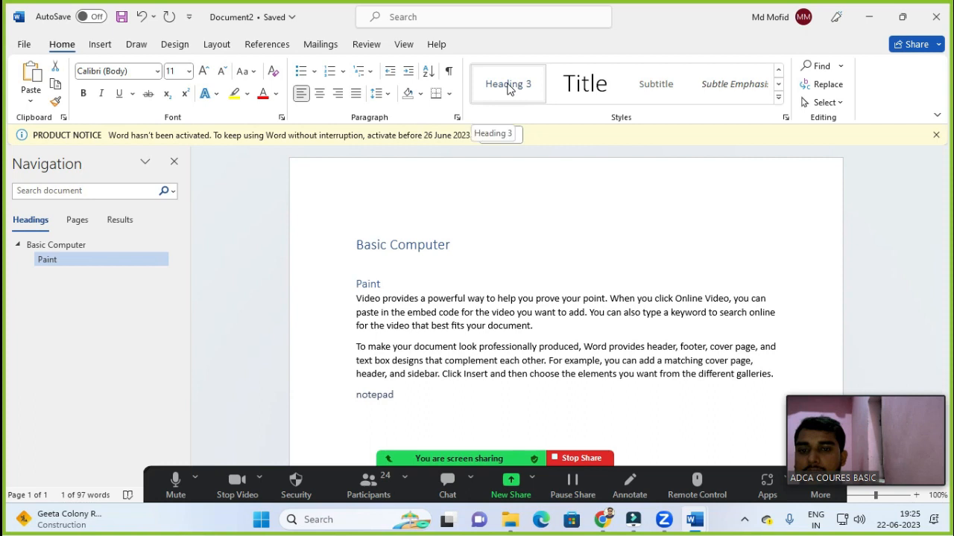
left_click(508, 87)
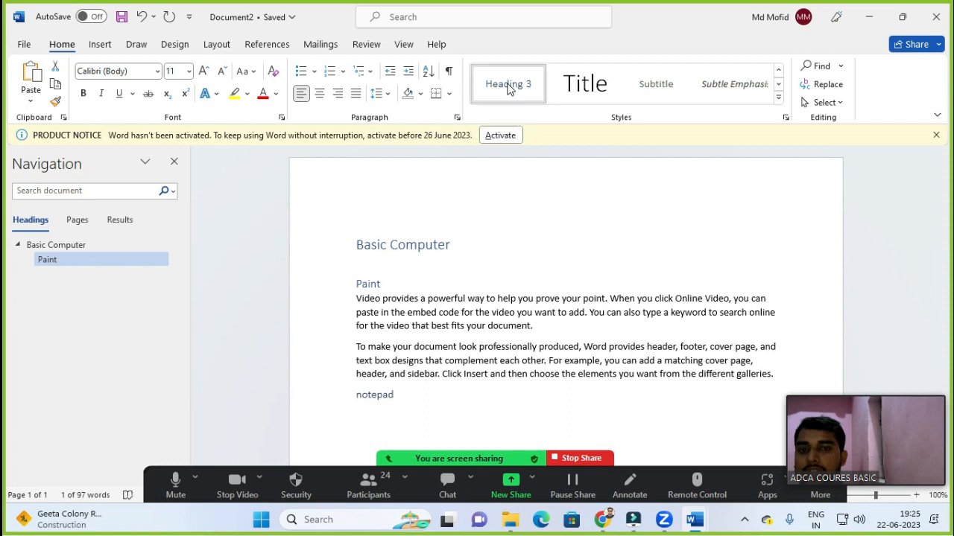
left_click(404, 409)
scroll(404, 406, "down", 1)
- Generate sample paragraphs on a new line under the Notepad heading with =rand(3,4)
key("Return")
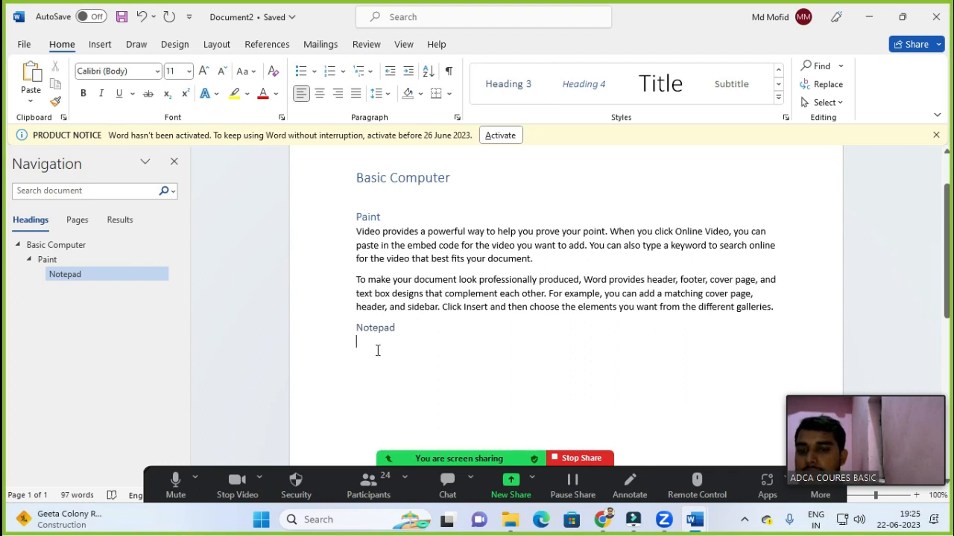
type("=rand(")
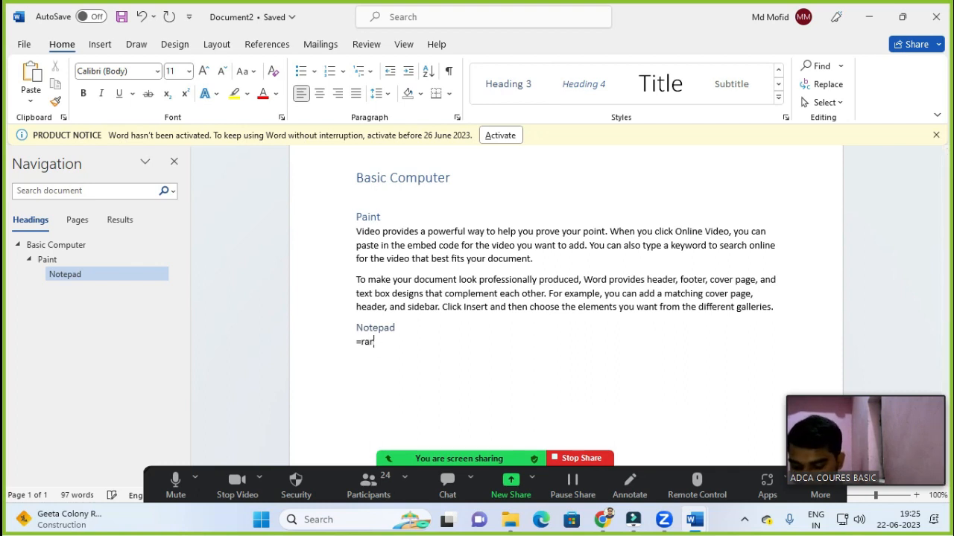
type("3")
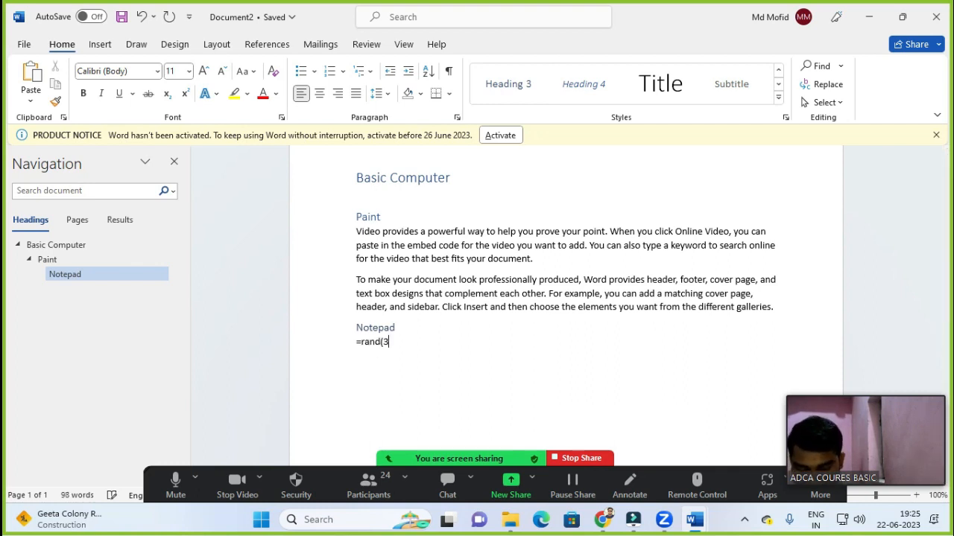
type(",4)")
key("Return")
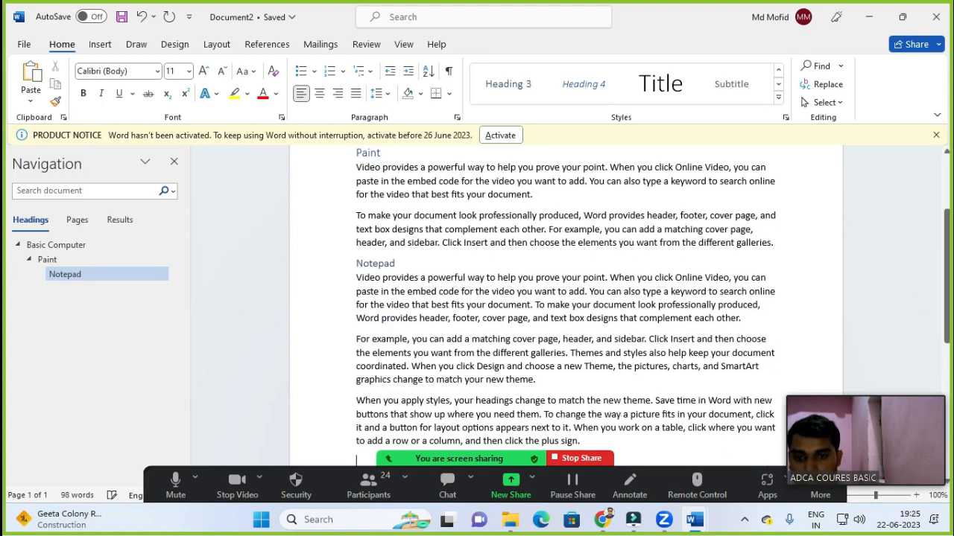
scroll(393, 352, "down", 2)
scroll(393, 347, "up", 2)
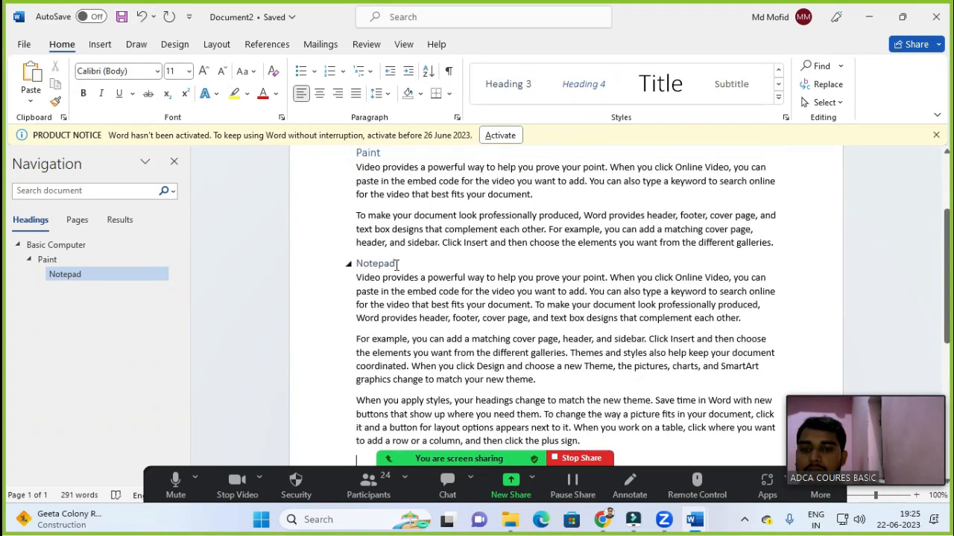
- Add the line "wordpad" after the Notepad section's sample text and apply the Heading 4 style to it
scroll(376, 369, "down", 2)
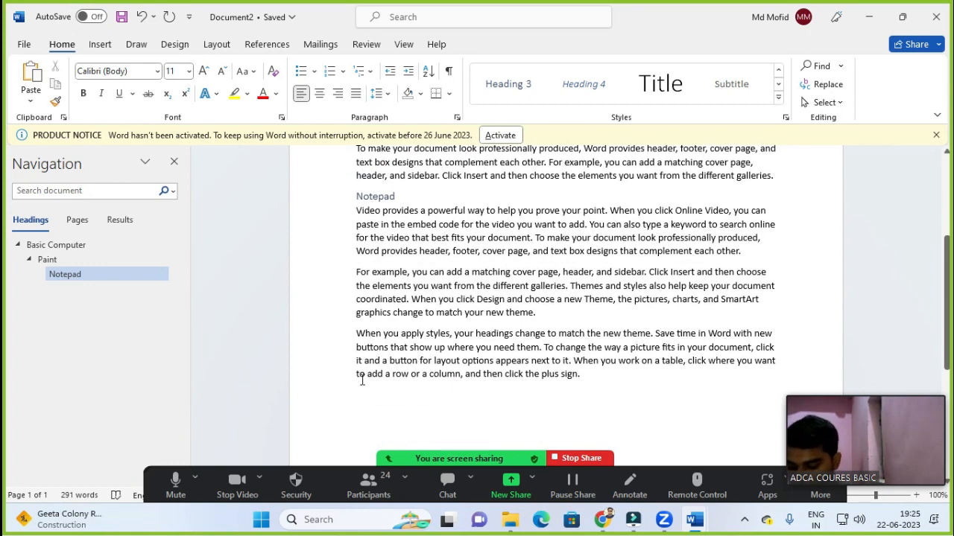
type("wordpad")
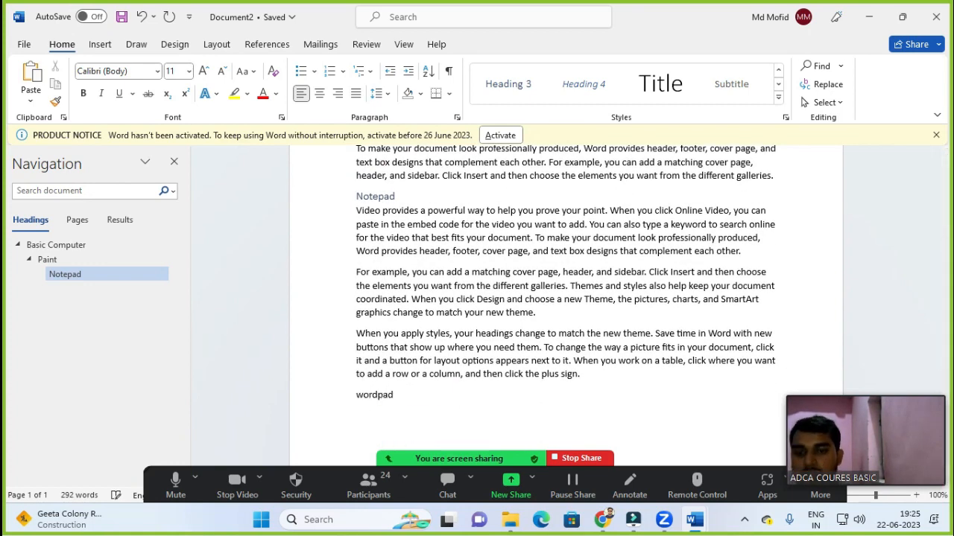
left_click_drag(353, 394, 442, 389)
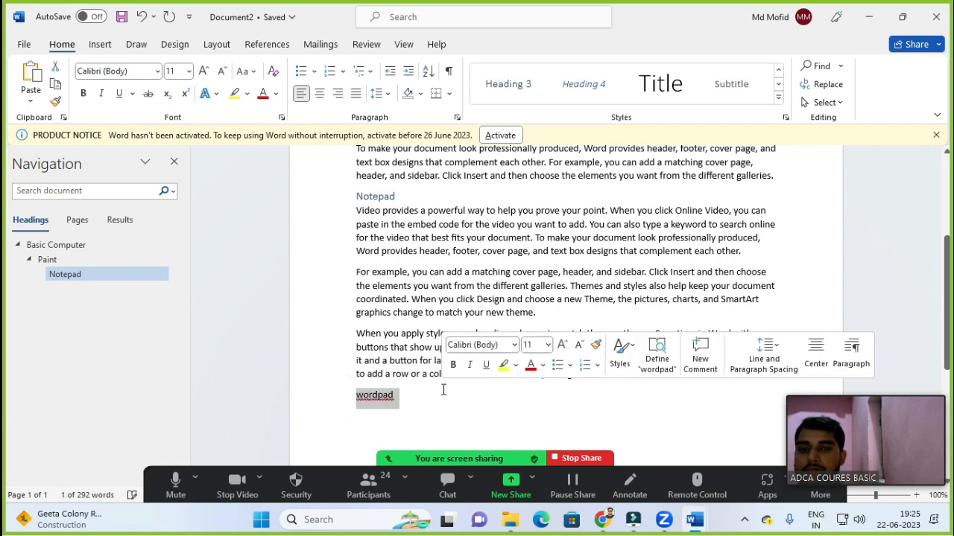
left_click(595, 96)
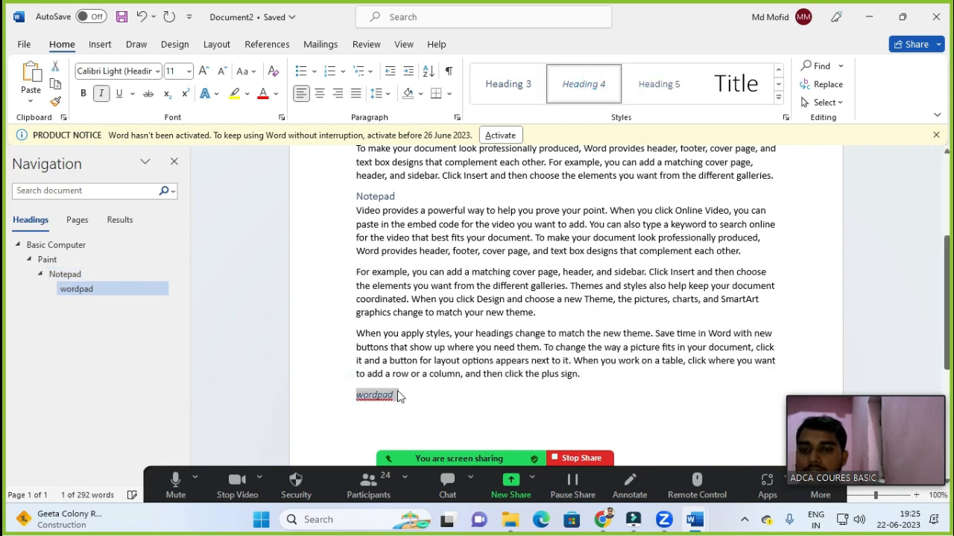
left_click(408, 407)
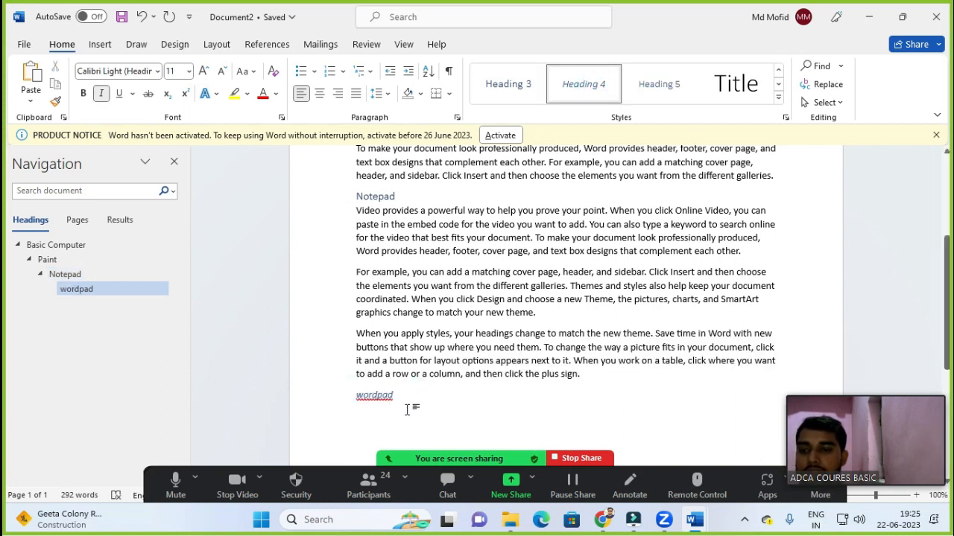
- Generate sample paragraphs on a new line under the Wordpad heading with =rand(2,3)
key("Return")
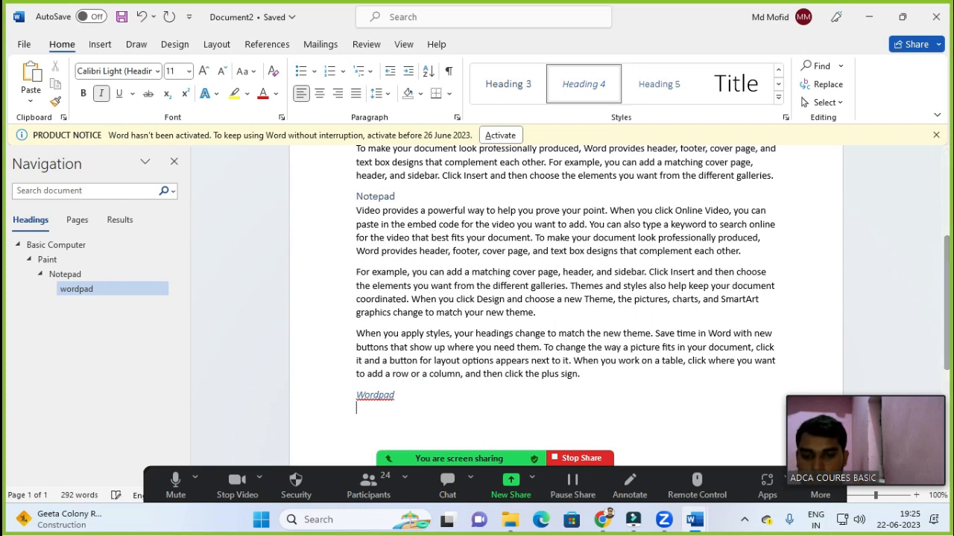
type("=rand(2,3")
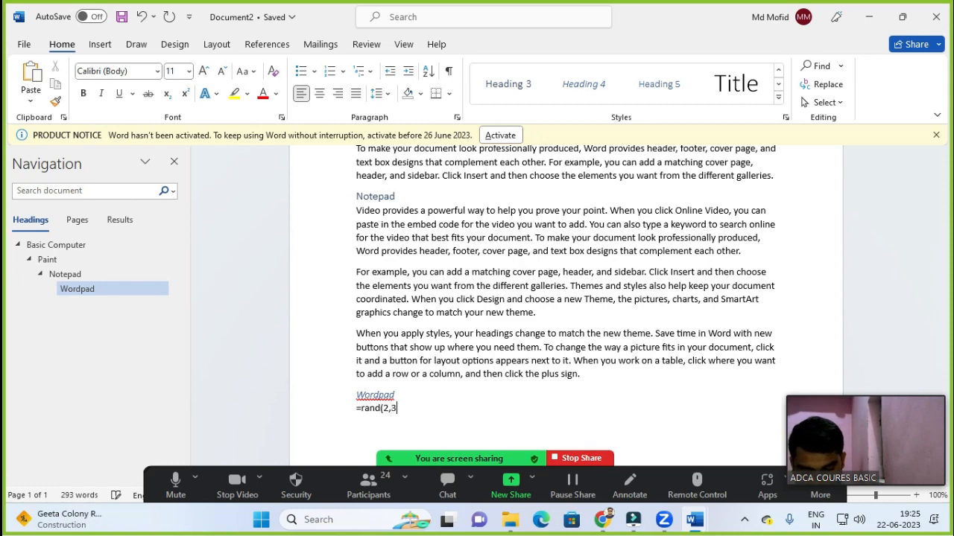
type(")")
key("Return")
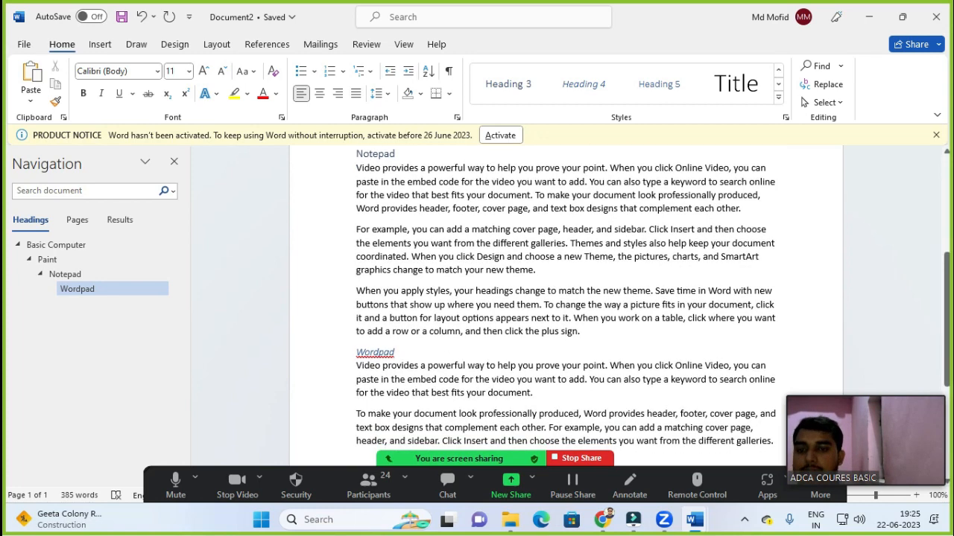
- Review the document's sections and jump to the Basic Computer, Wordpad, Notepad and Paint headings through the Navigation Pane
scroll(409, 345, "up", 6)
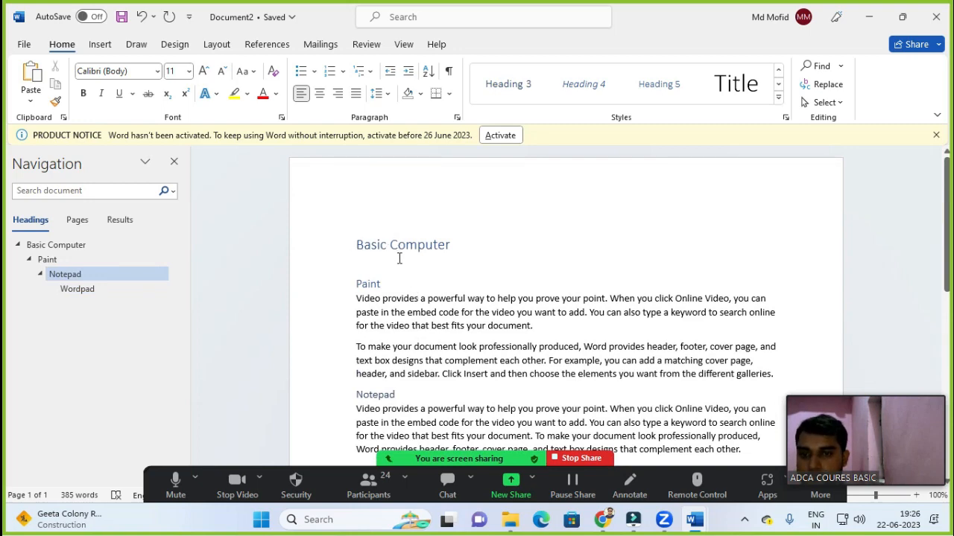
scroll(397, 283, "down", 3)
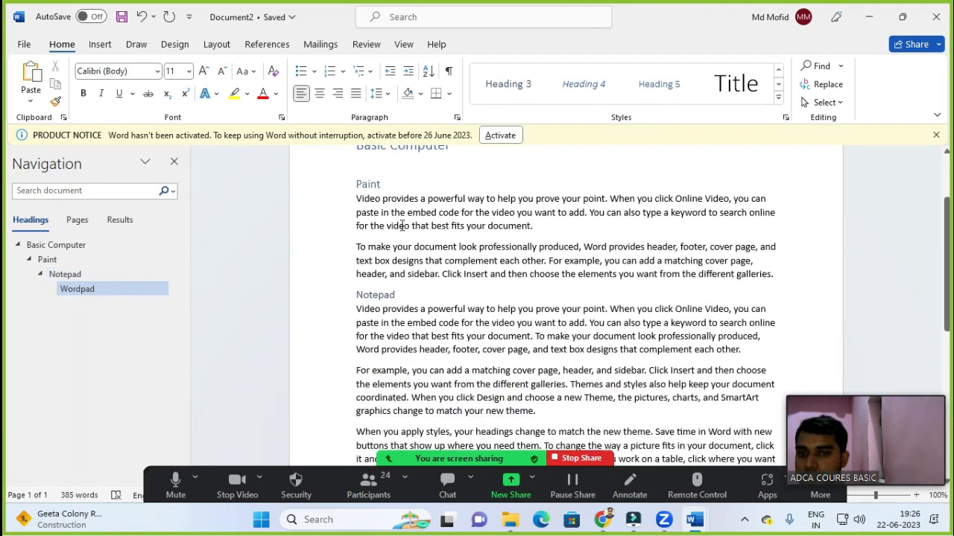
scroll(461, 254, "down", 6)
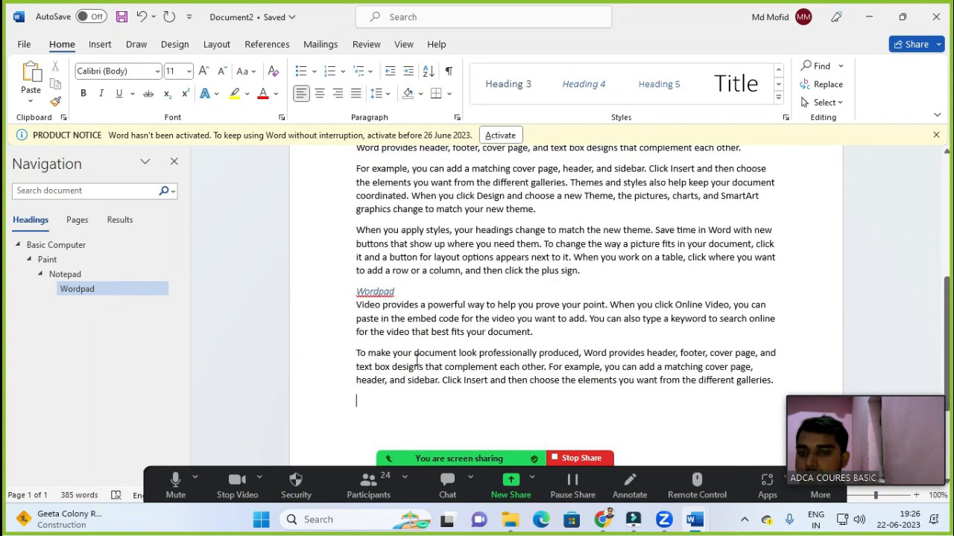
scroll(415, 360, "up", 1)
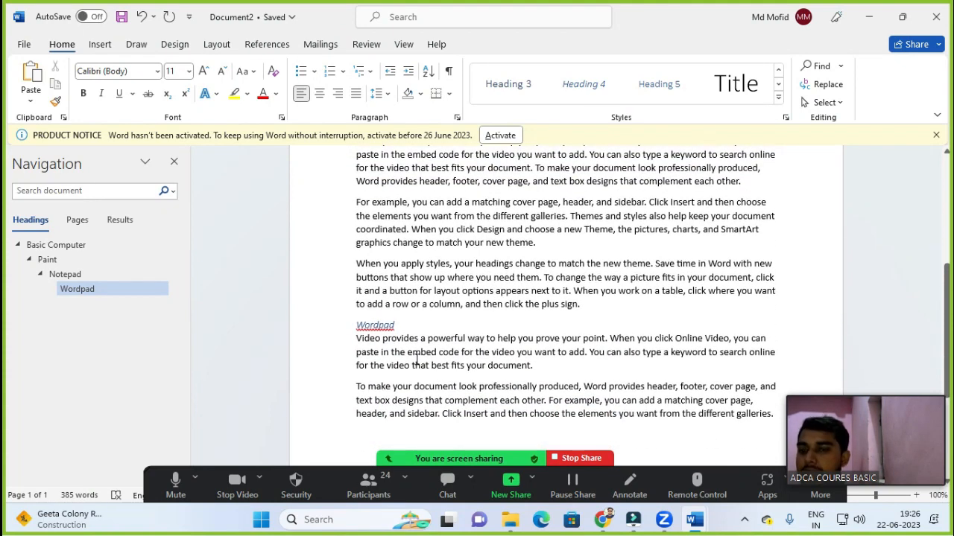
scroll(415, 361, "up", 1)
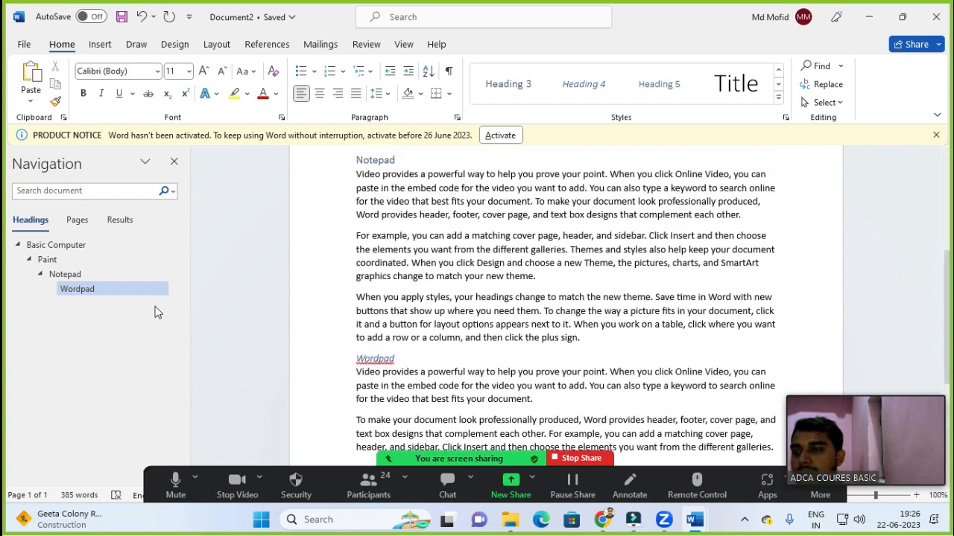
left_click(63, 249)
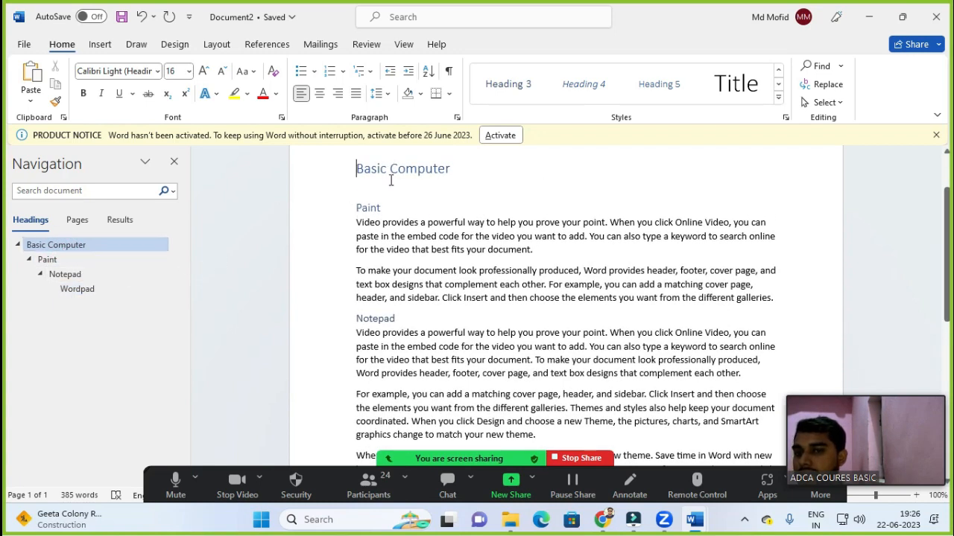
left_click(80, 292)
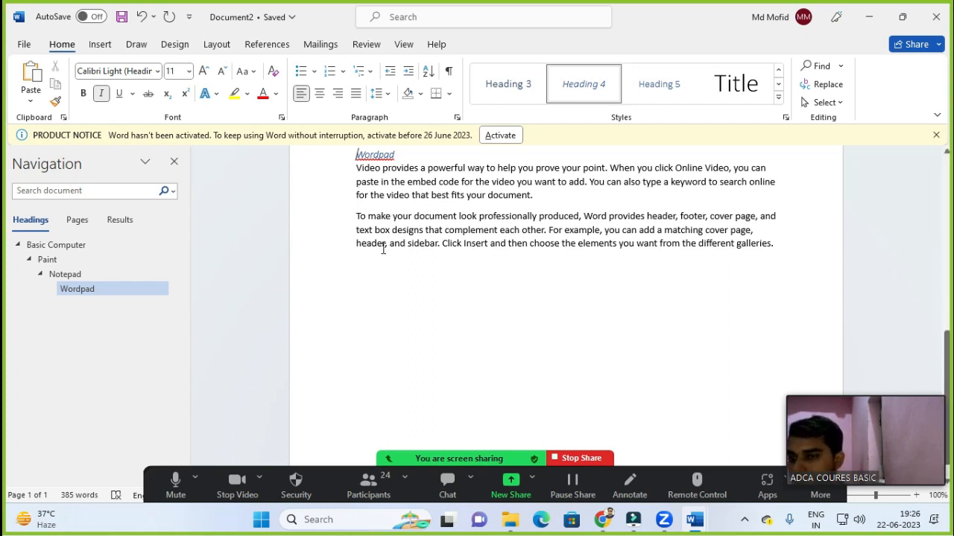
scroll(365, 257, "up", 1)
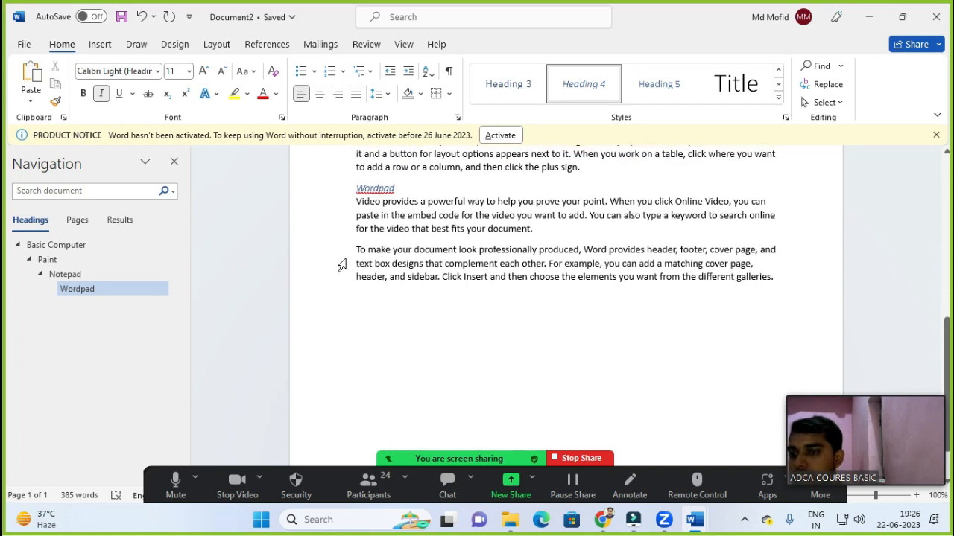
left_click(64, 276)
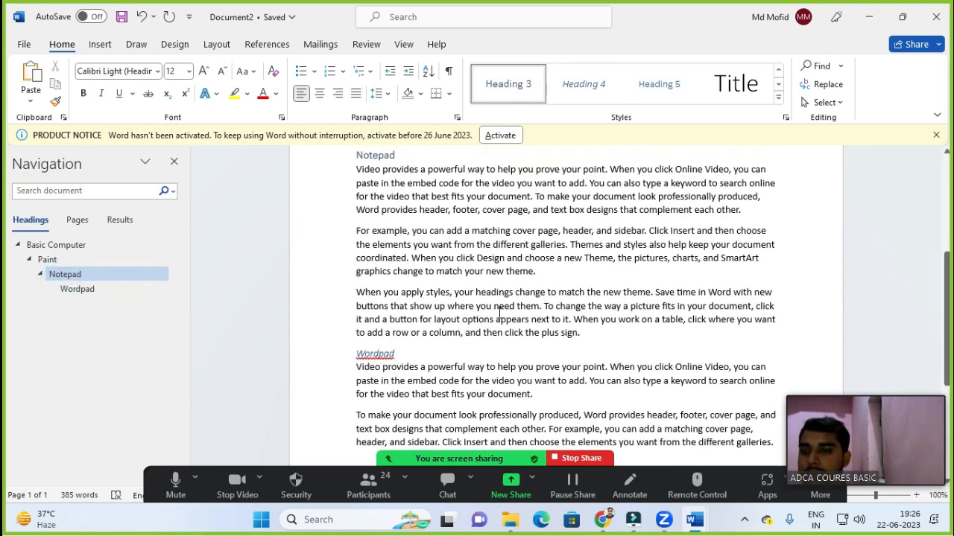
left_click(47, 260)
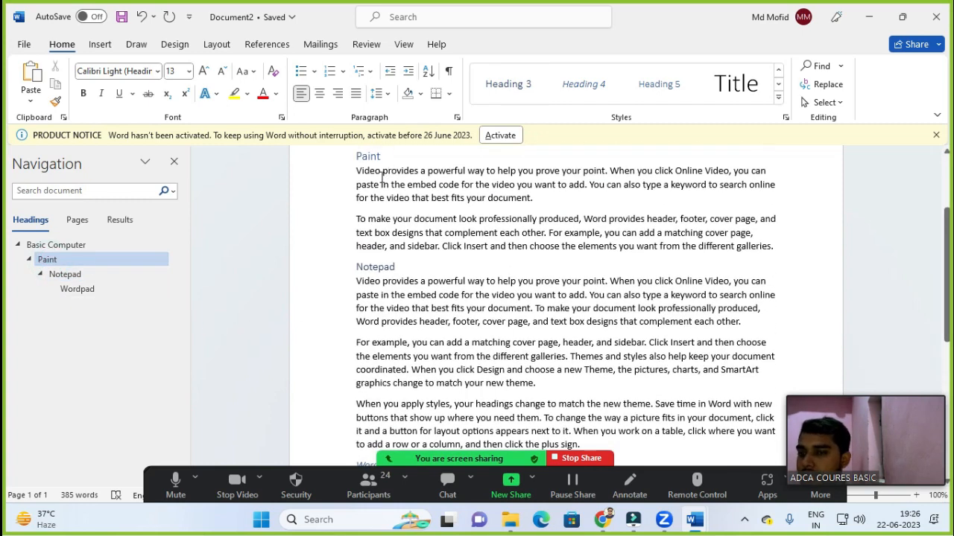
left_click(48, 249)
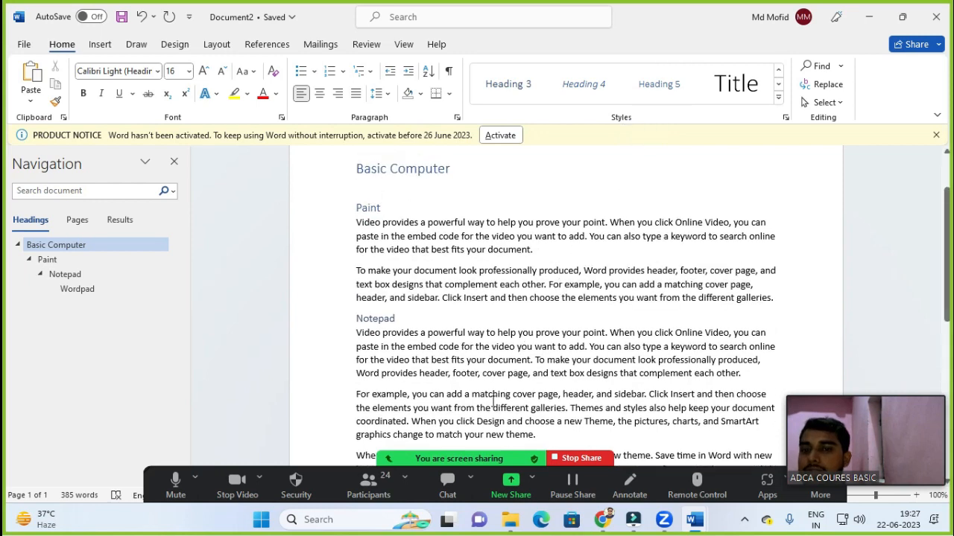
scroll(492, 403, "down", 1)
scroll(492, 403, "up", 3)
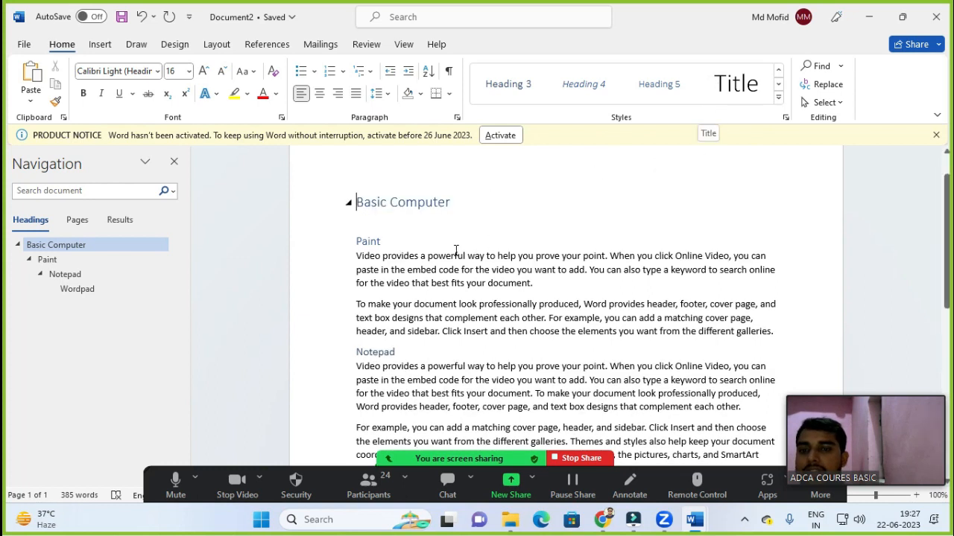
- Preview the Title style on part of the word "video" in the Paint section and browse further styles in the gallery
double_click(394, 283)
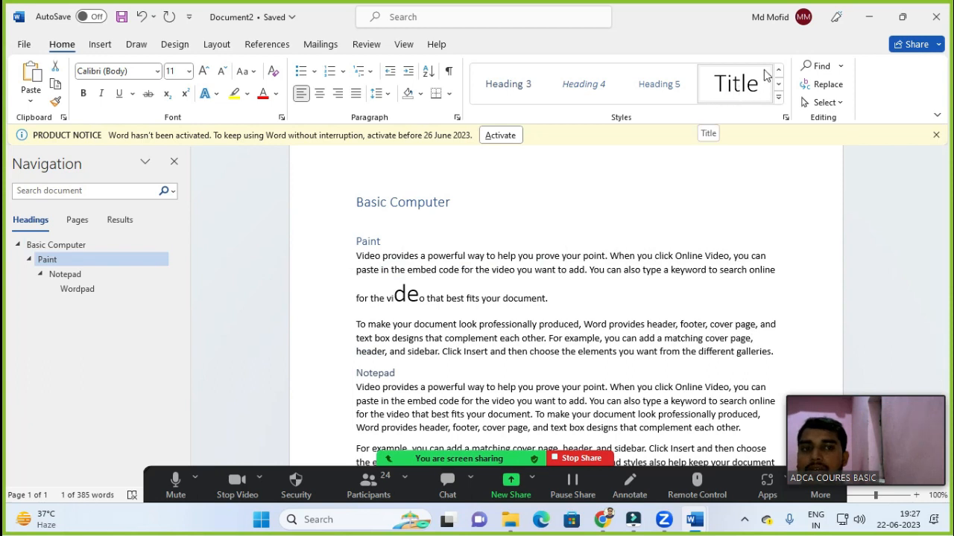
left_click(780, 87)
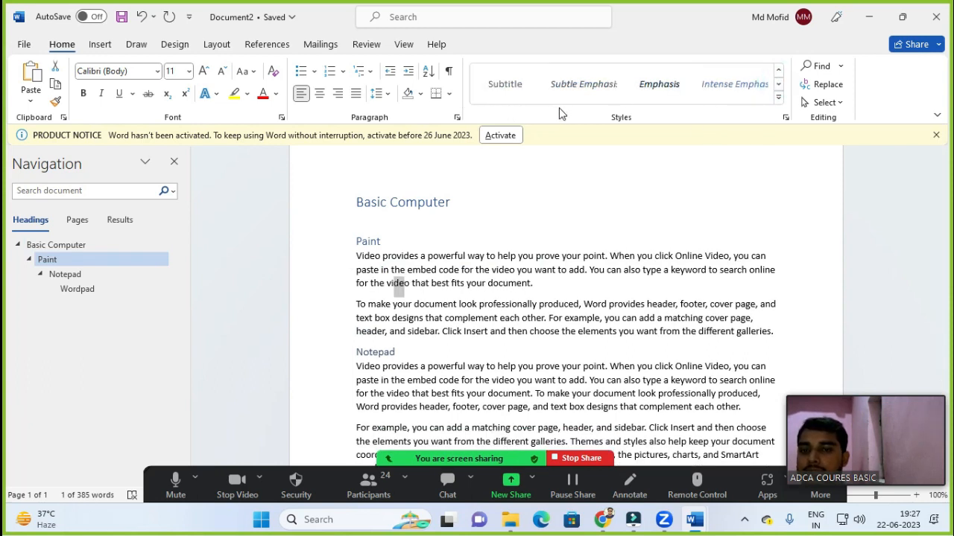
left_click(418, 304)
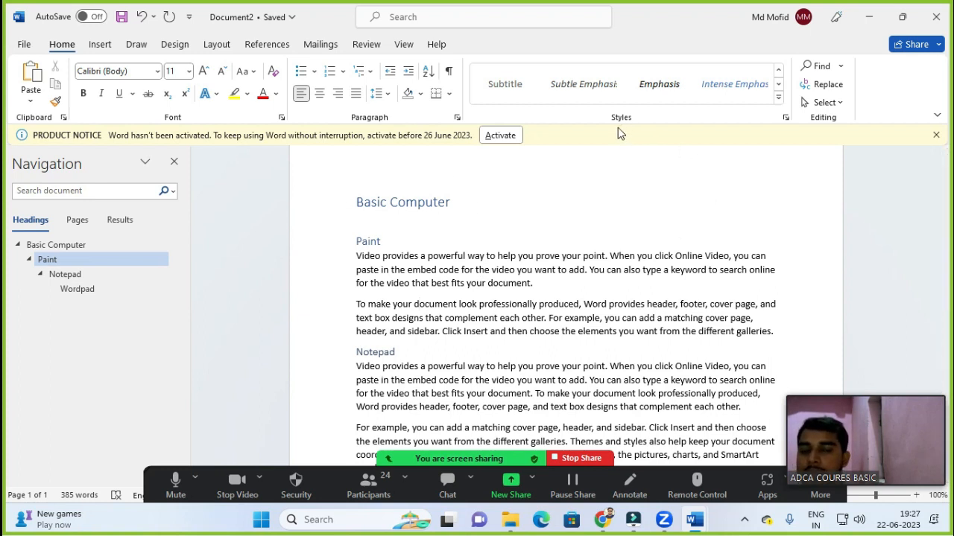
left_click(616, 318)
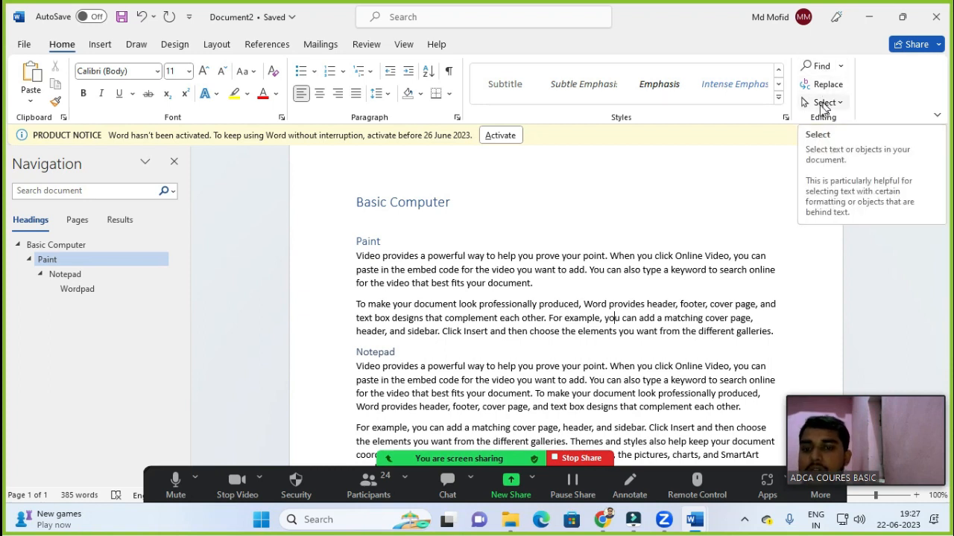
left_click(548, 318)
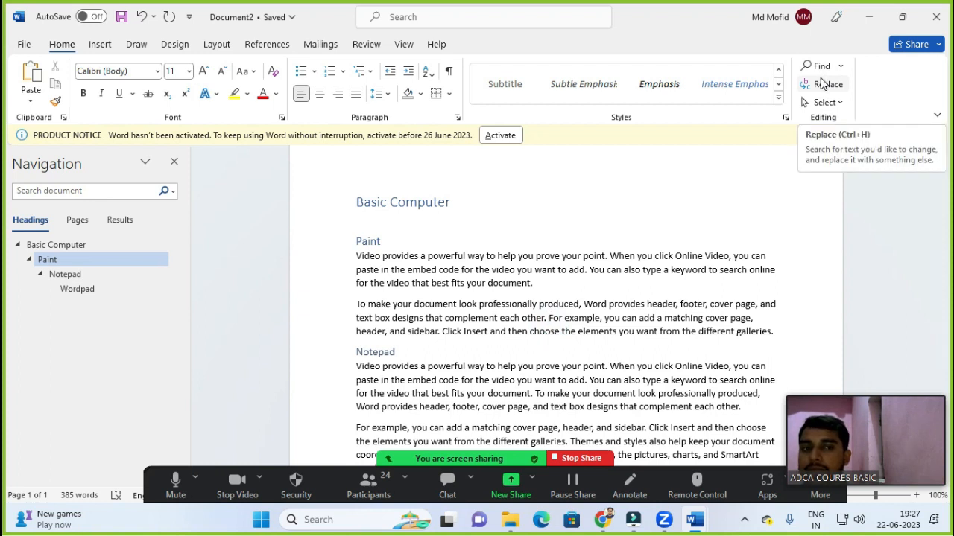
left_click(490, 328)
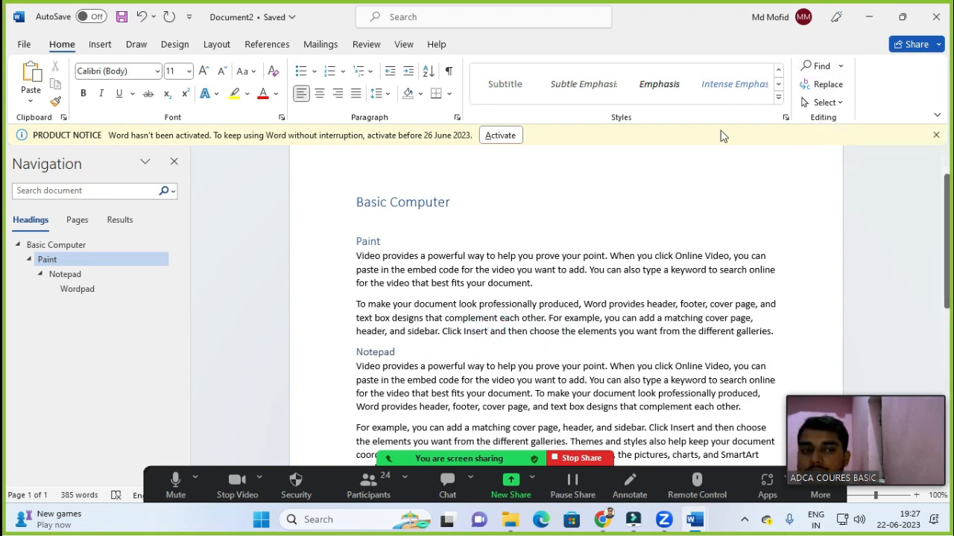
left_click(501, 285)
- Close the Navigation Pane and look through the document for a word to search, such as "powerful" in the Paint section
left_click(173, 161)
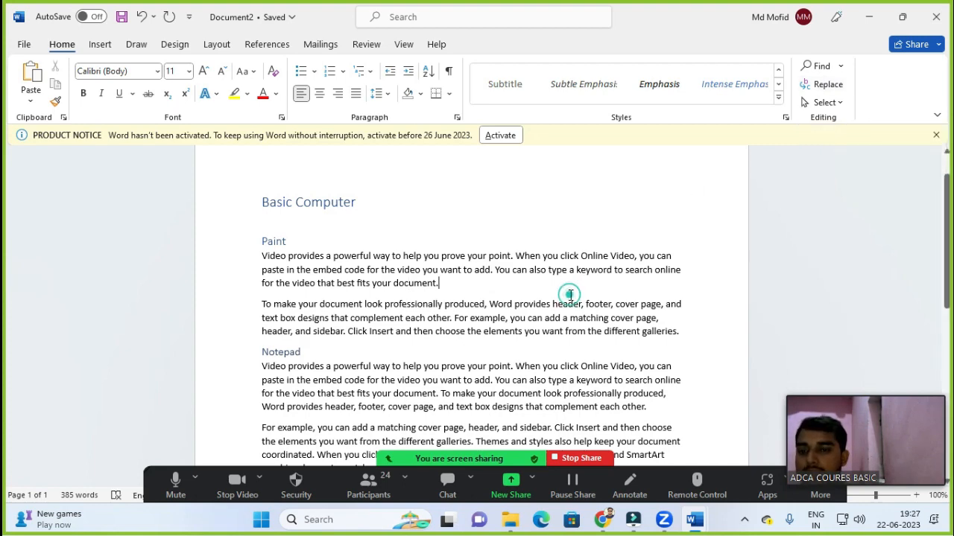
scroll(538, 295, "down", 1)
scroll(323, 310, "down", 2)
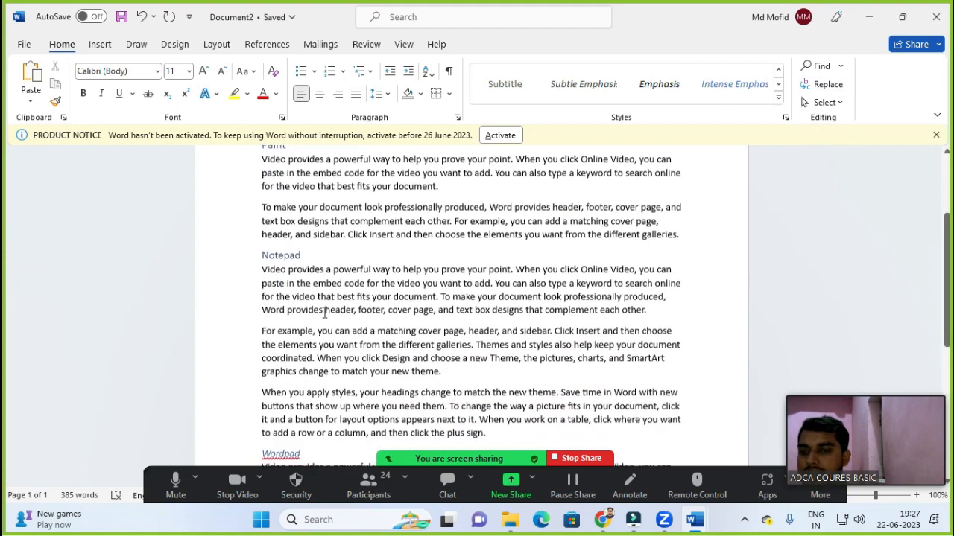
scroll(342, 328, "up", 2)
scroll(373, 298, "up", 1)
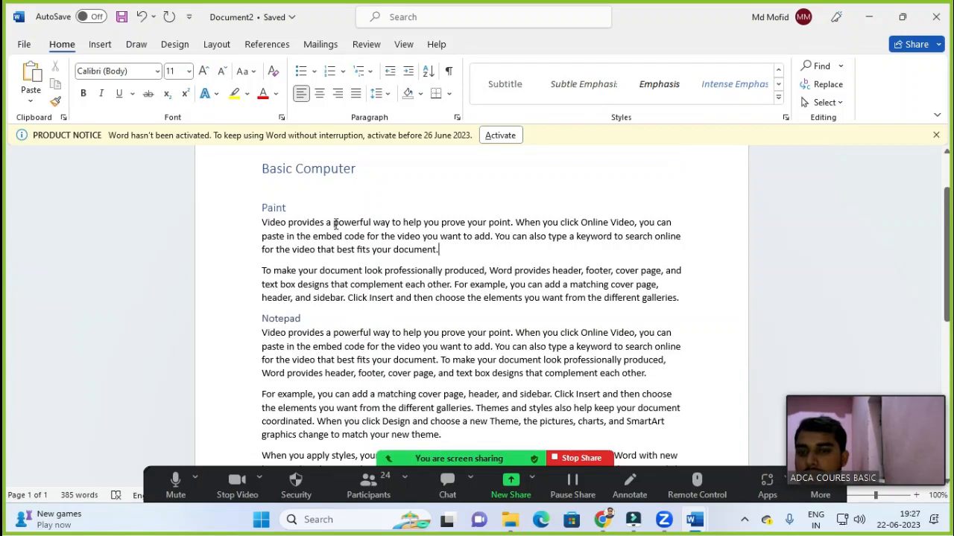
double_click(334, 224)
left_click(373, 221)
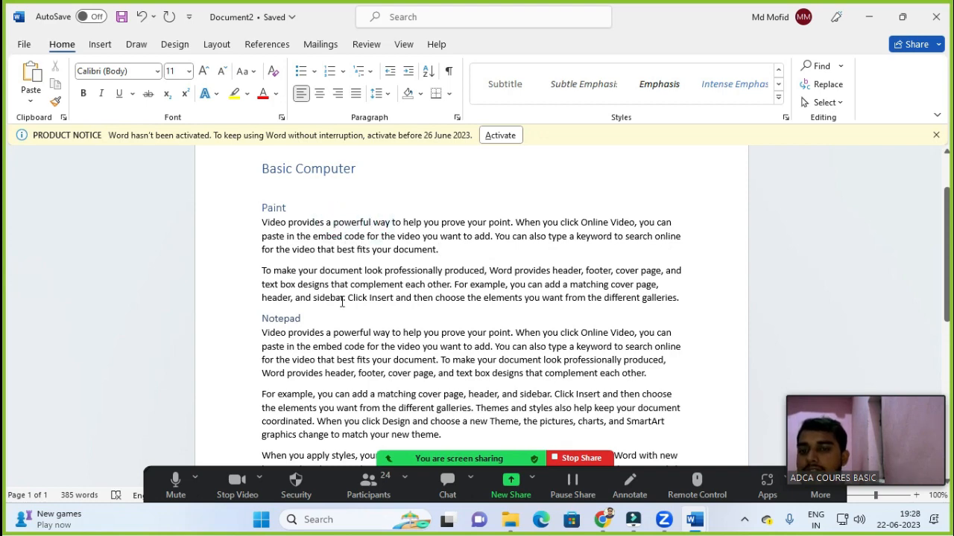
scroll(341, 298, "down", 6)
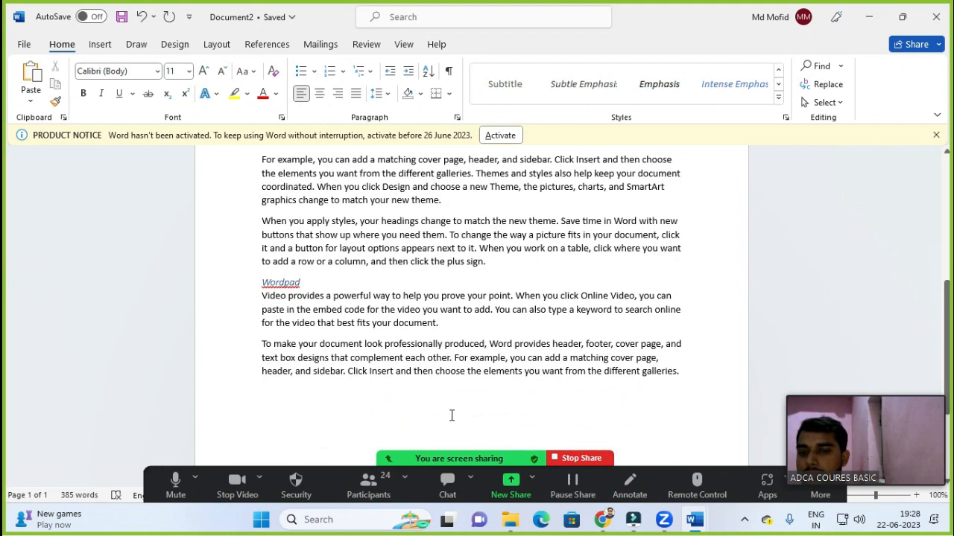
scroll(452, 416, "up", 8)
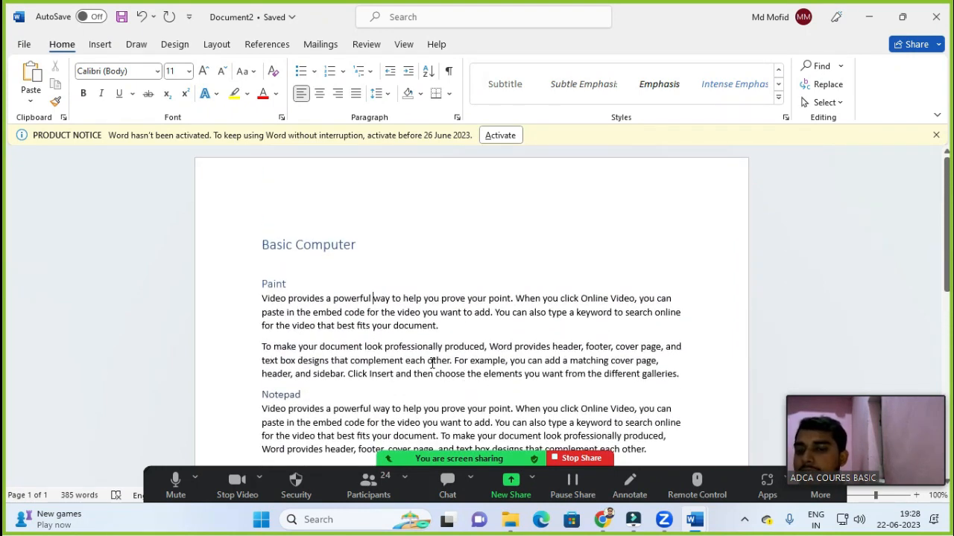
- Find the word "powerful" in the document and examine its highlighted matches in the heading sections
left_click(818, 65)
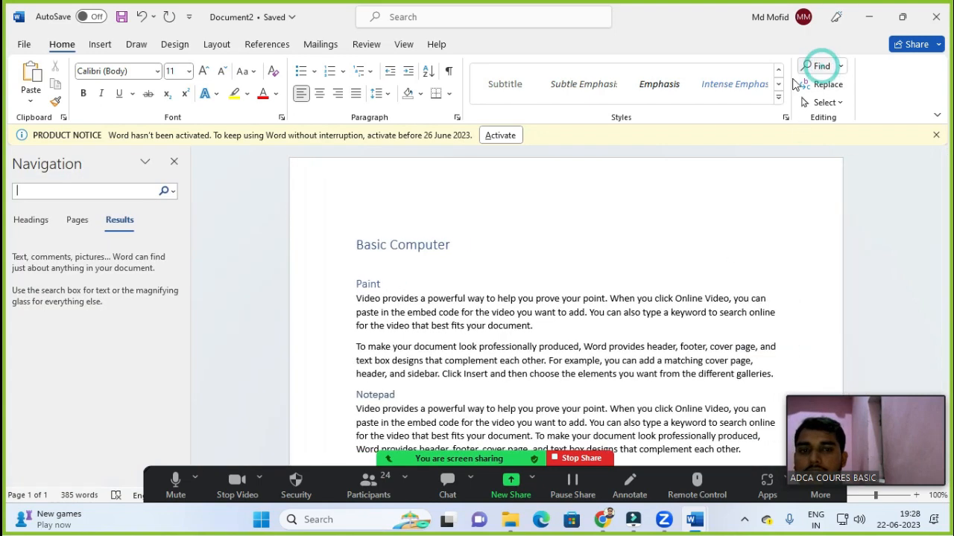
left_click(41, 188)
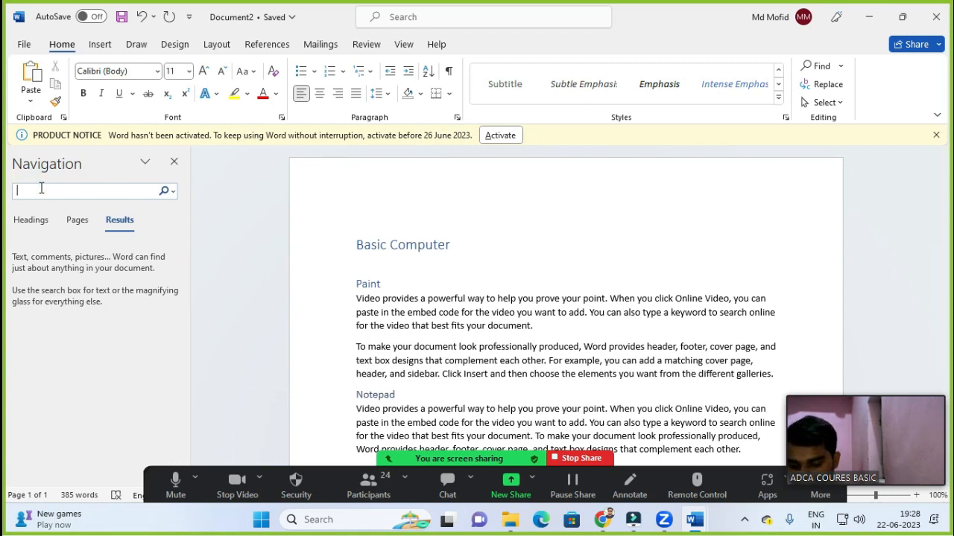
type("power")
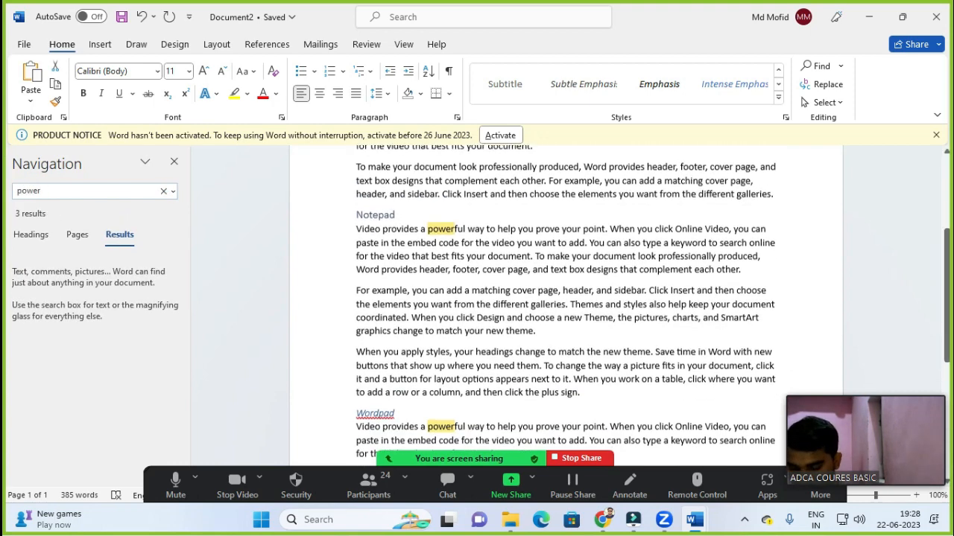
type("ful")
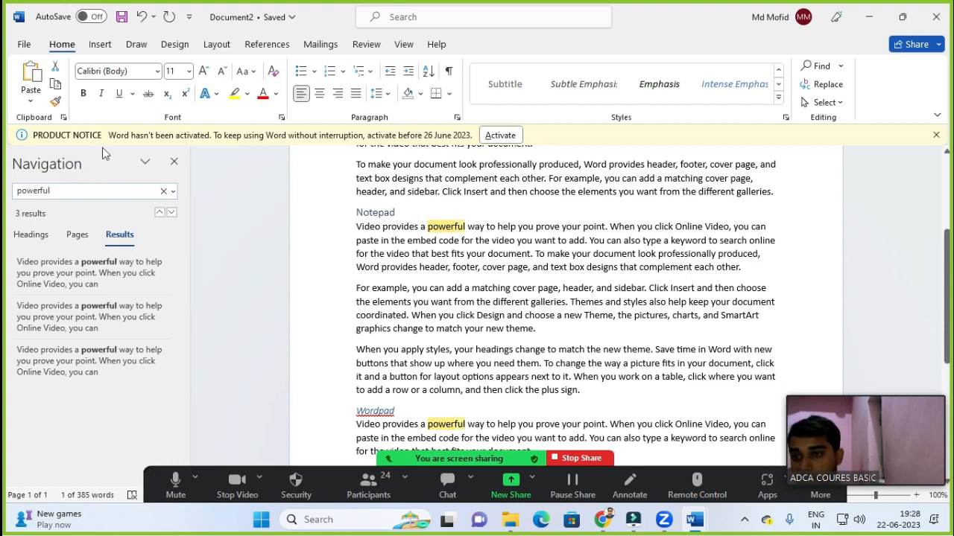
key("Return")
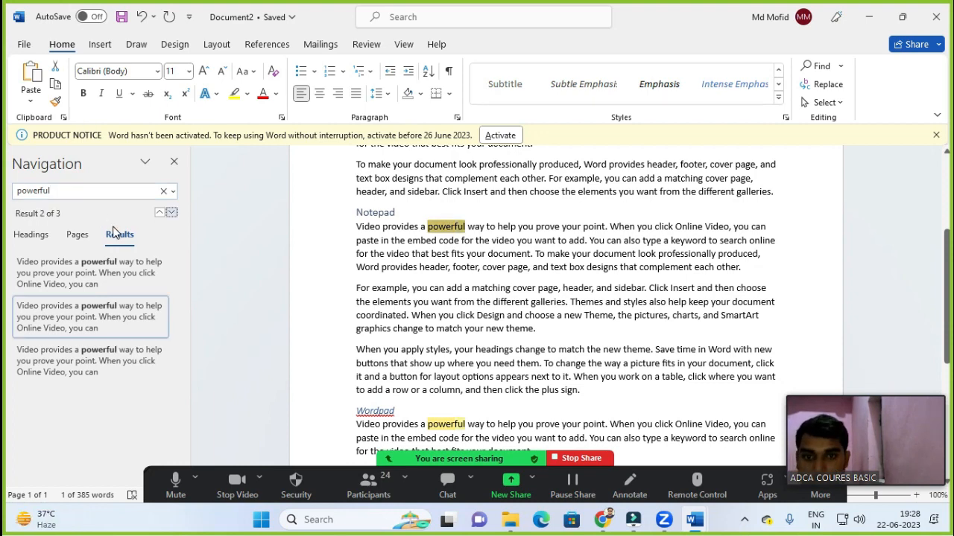
scroll(516, 319, "up", 3)
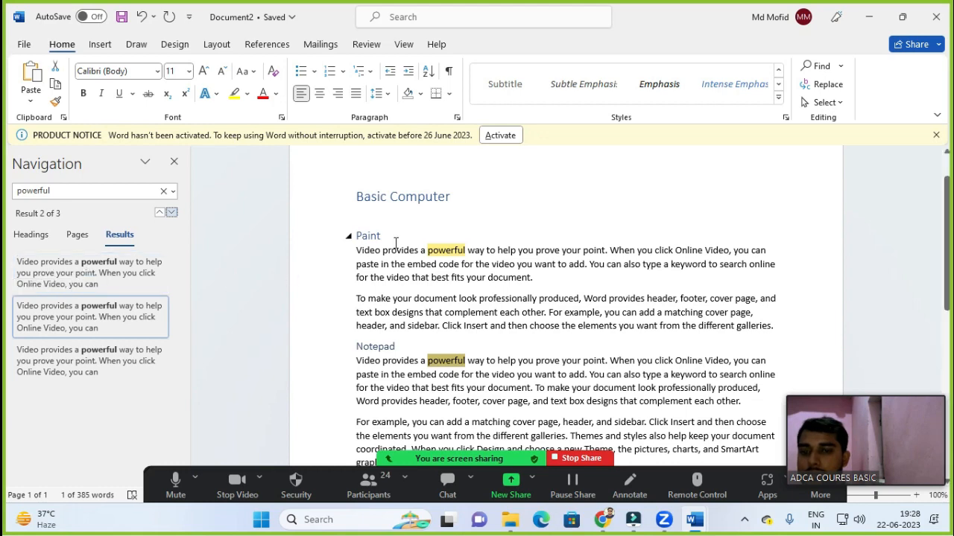
scroll(459, 370, "down", 3)
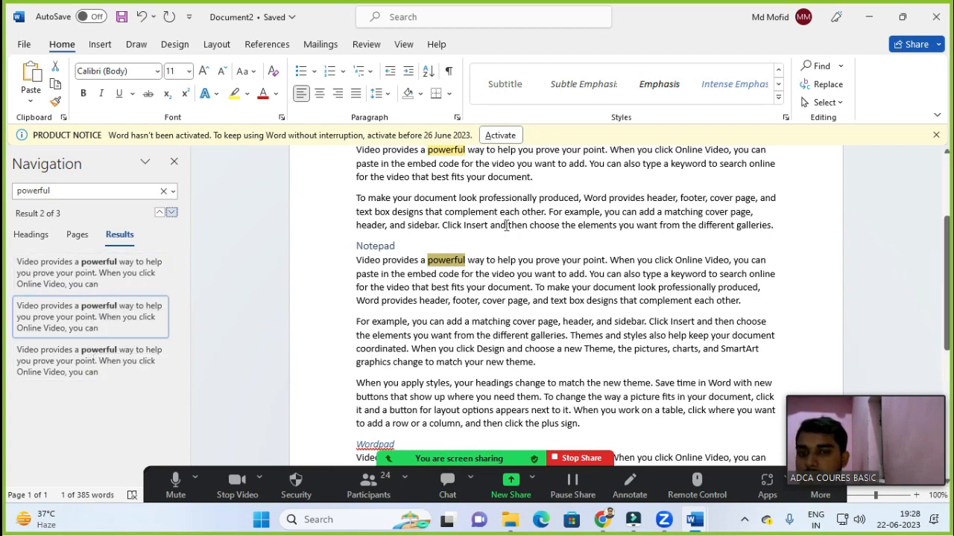
scroll(470, 207, "up", 2)
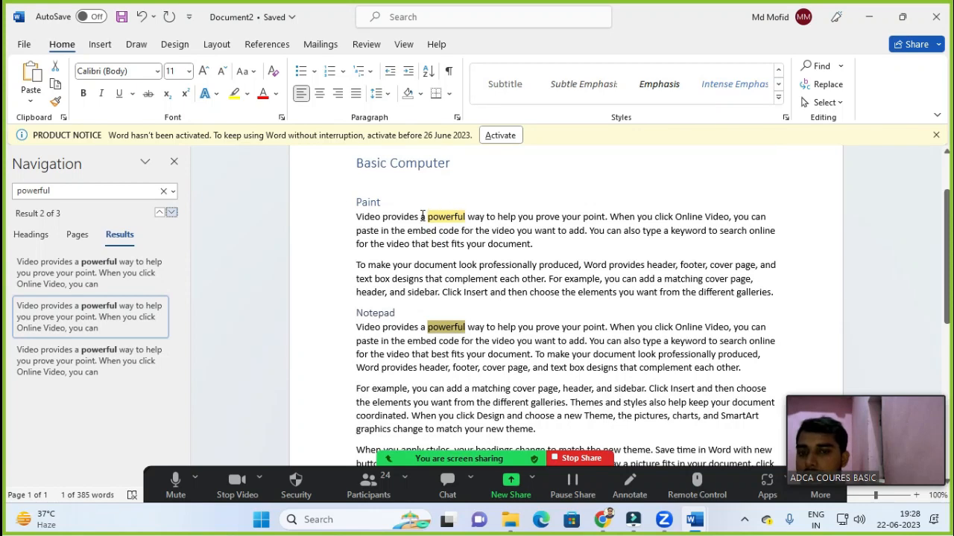
- Review the highlighted matches, and set up a replacement of "powerful" with "box" in Find and Replace
scroll(468, 216, "down", 5)
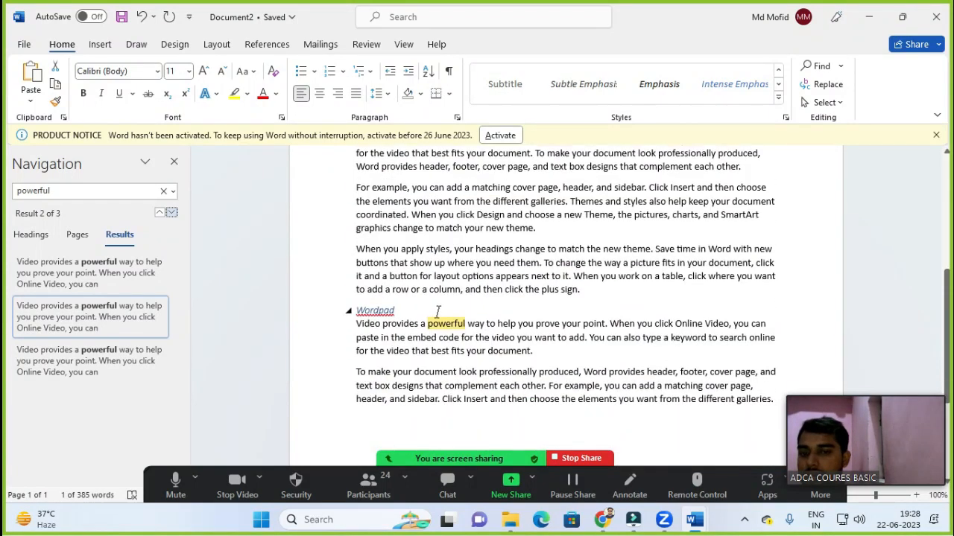
scroll(440, 310, "up", 5)
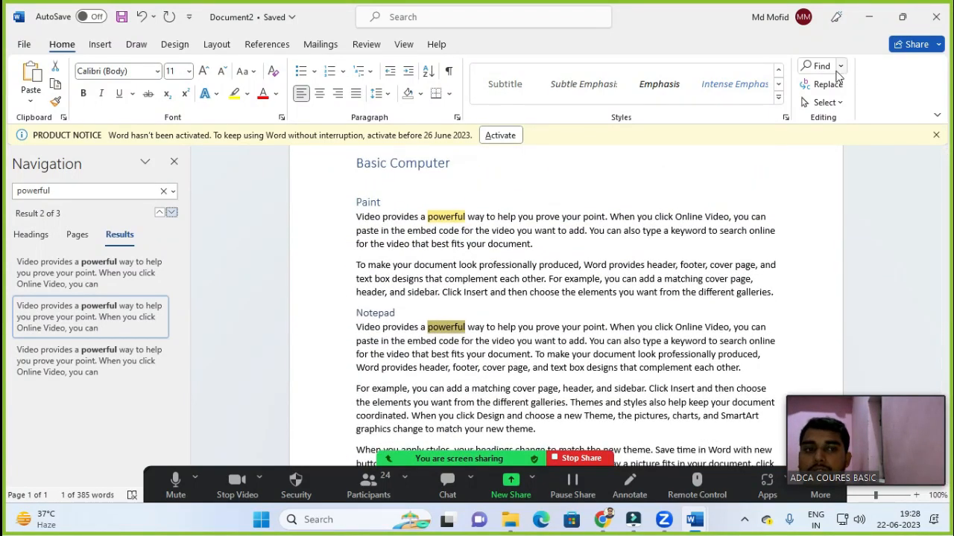
left_click(840, 66)
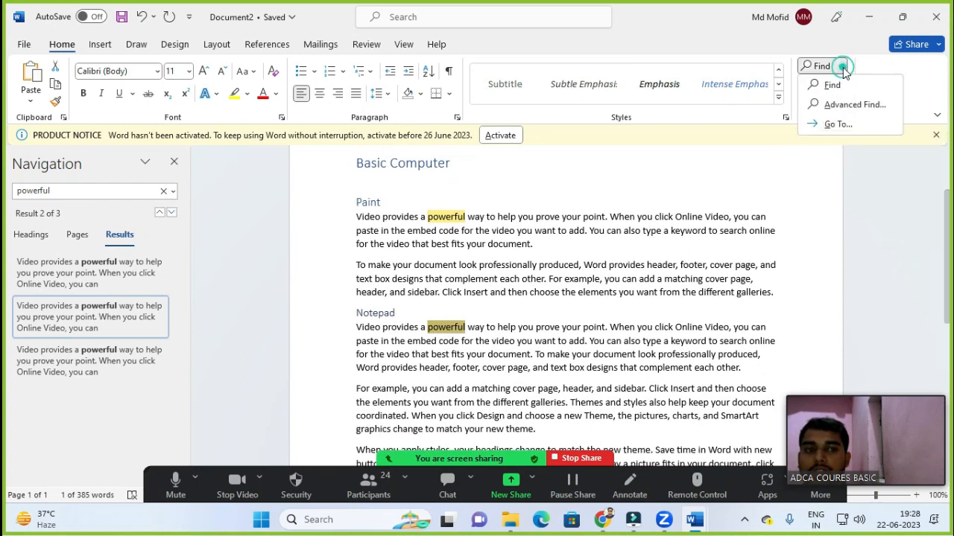
left_click(827, 86)
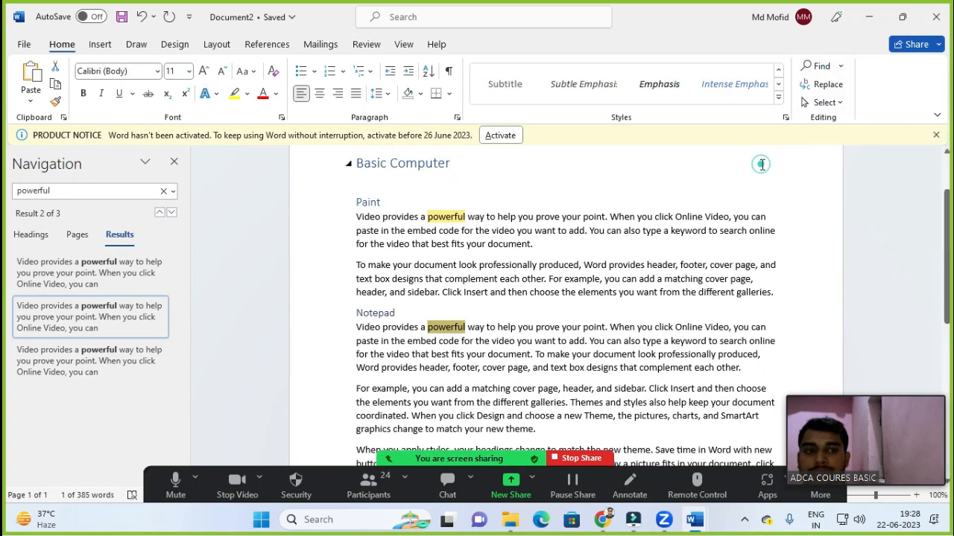
left_click(822, 87)
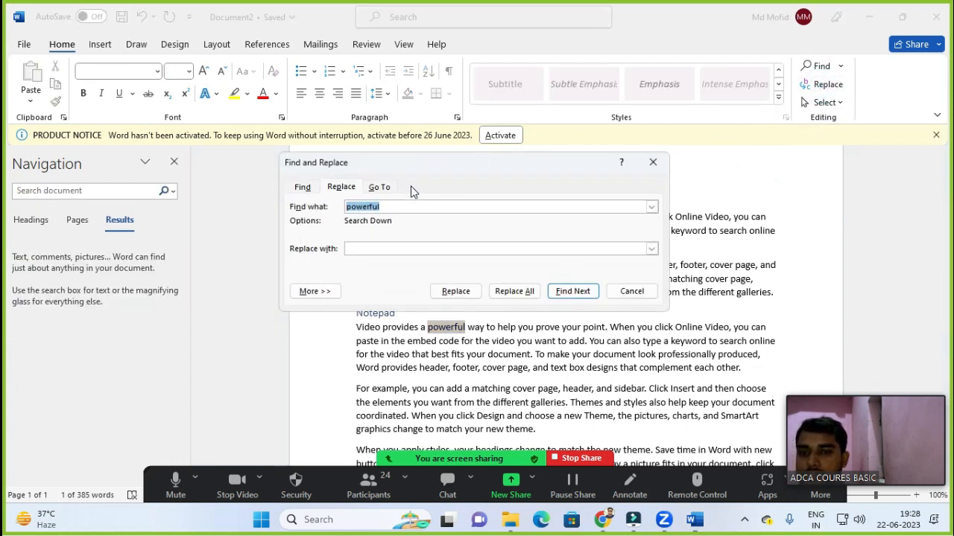
left_click_drag(466, 161, 618, 76)
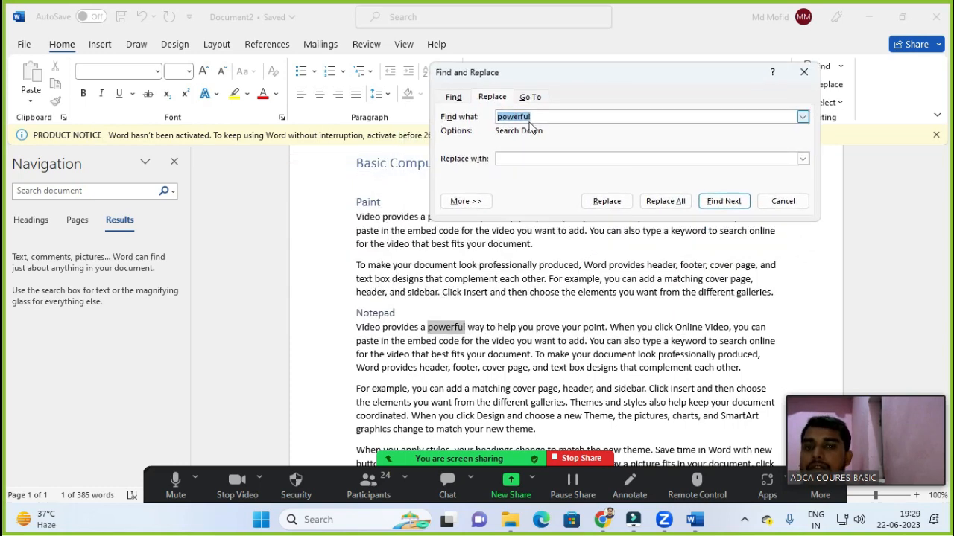
left_click(540, 115)
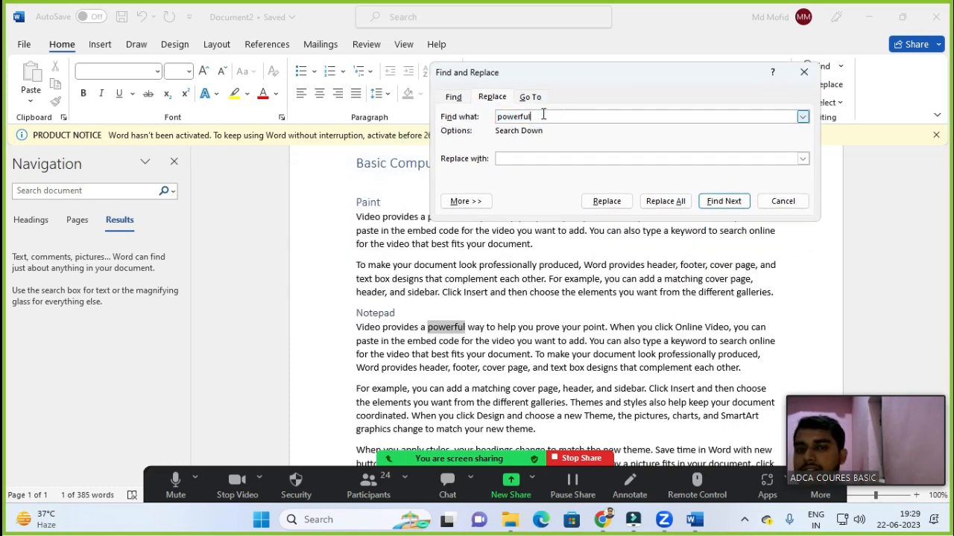
left_click(529, 159)
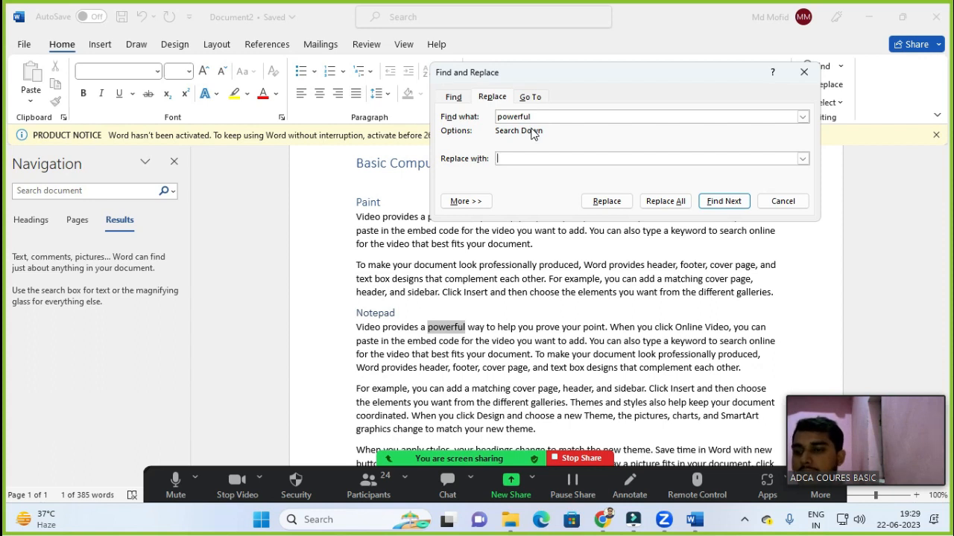
type("box")
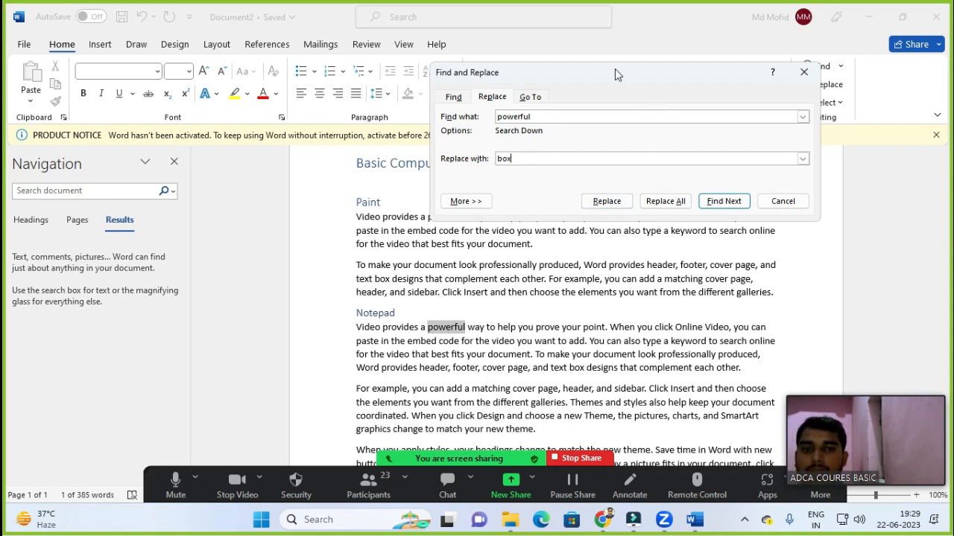
- Replace all occurrences throughout the document, continuing from the beginning, and check the Paint, Notepad and Wordpad sections
left_click_drag(618, 75, 680, 19)
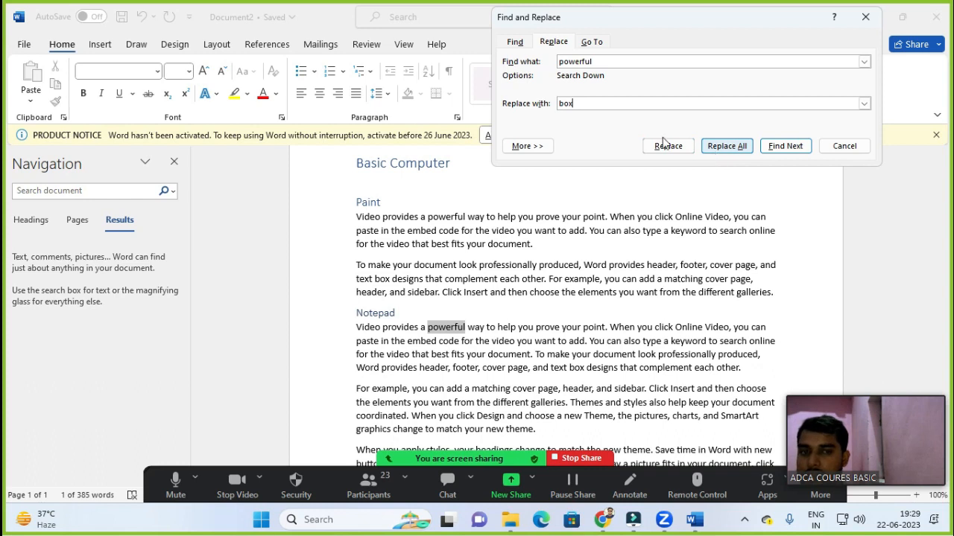
left_click(726, 146)
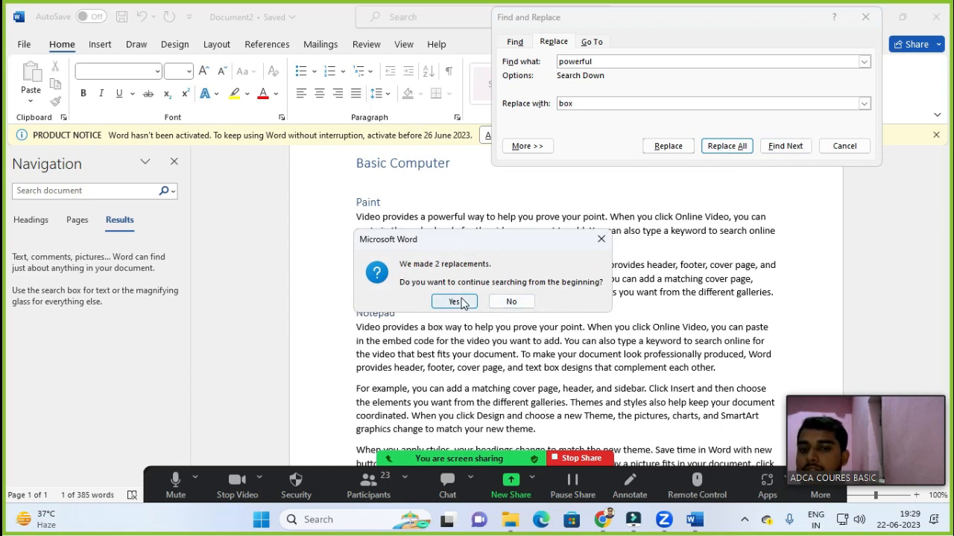
left_click(461, 301)
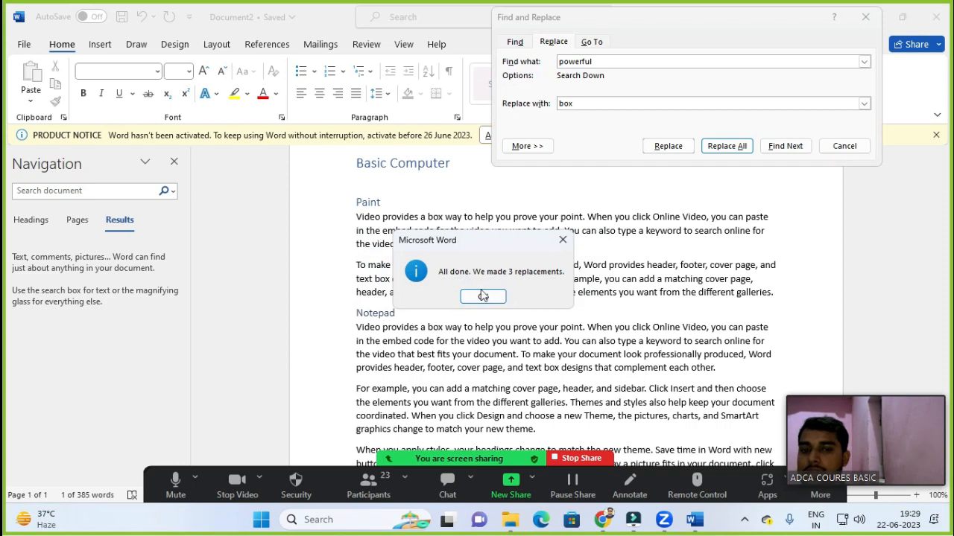
left_click(483, 297)
scroll(535, 280, "up", 4)
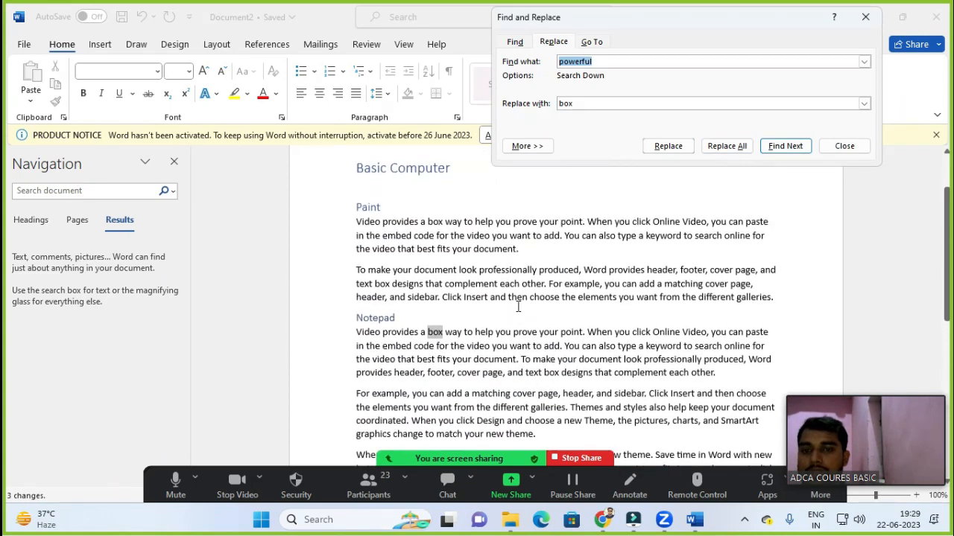
left_click(430, 224)
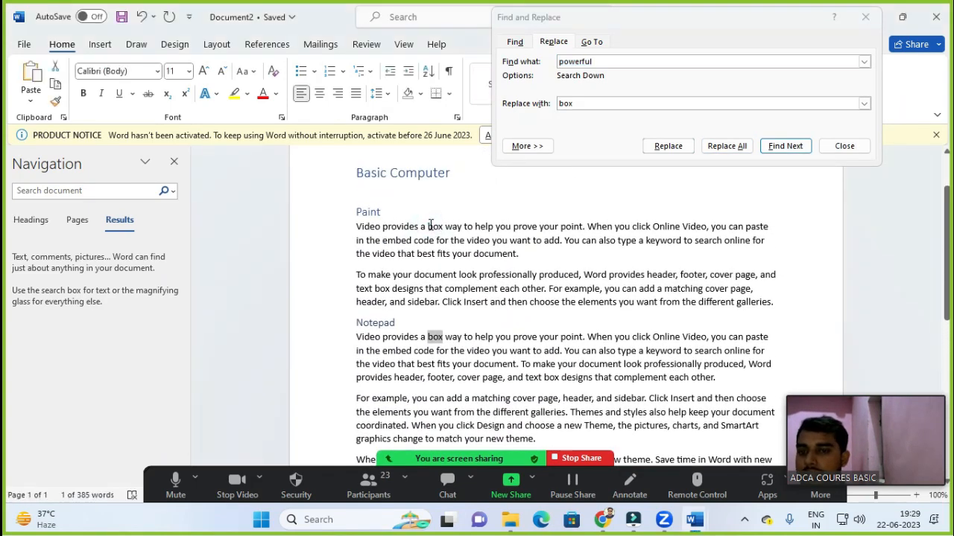
scroll(432, 229, "down", 5)
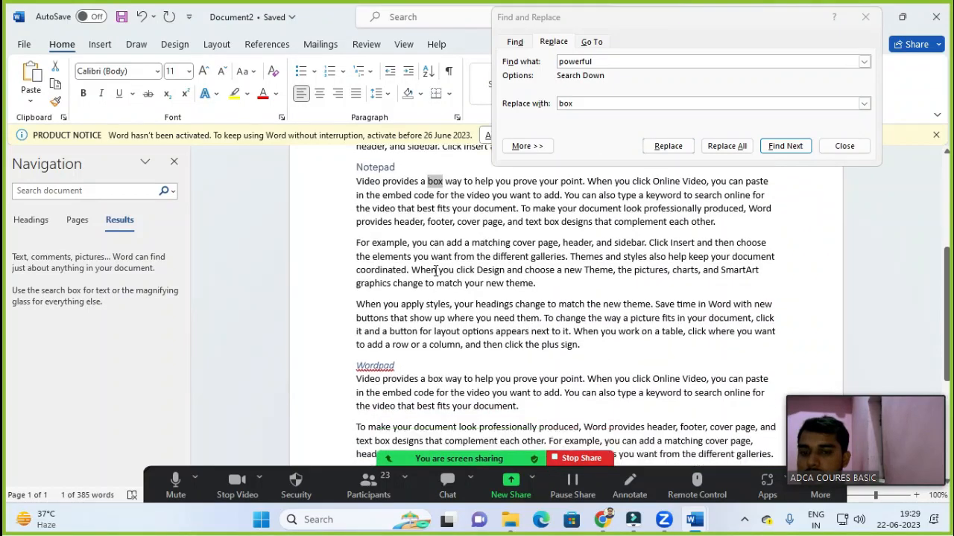
left_click(437, 334)
scroll(438, 333, "up", 10)
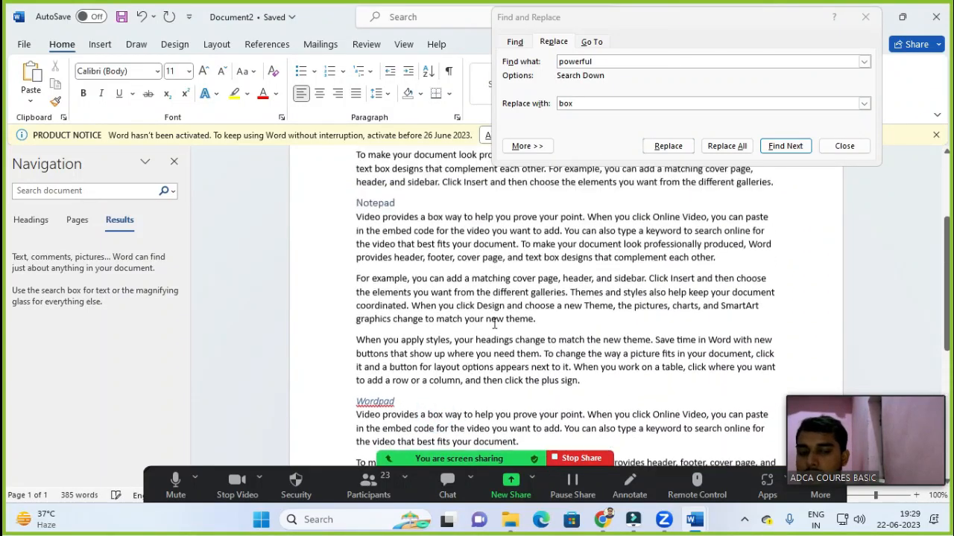
- Close Find and Replace, and select and delete all of the document's content
left_click_drag(637, 25, 515, 61)
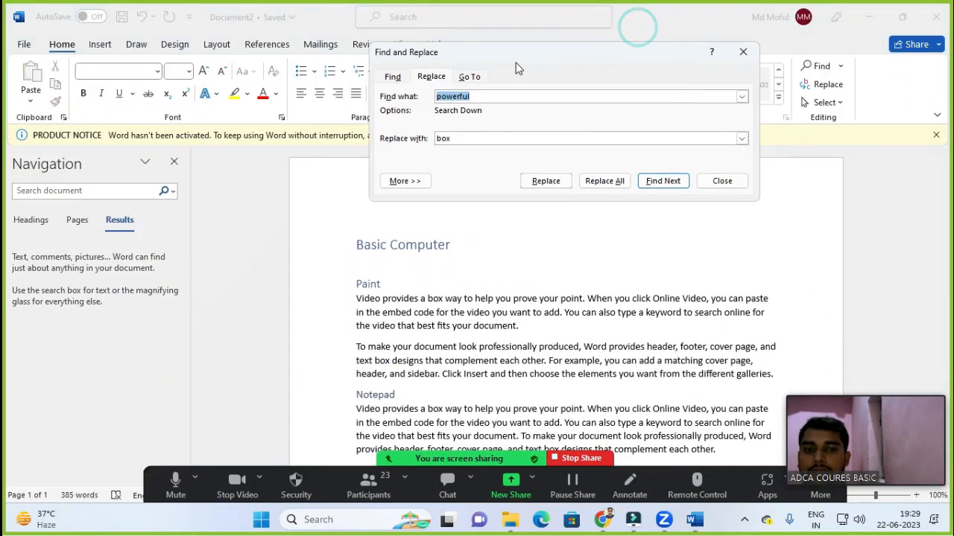
left_click(722, 181)
left_click(821, 103)
left_click(811, 122)
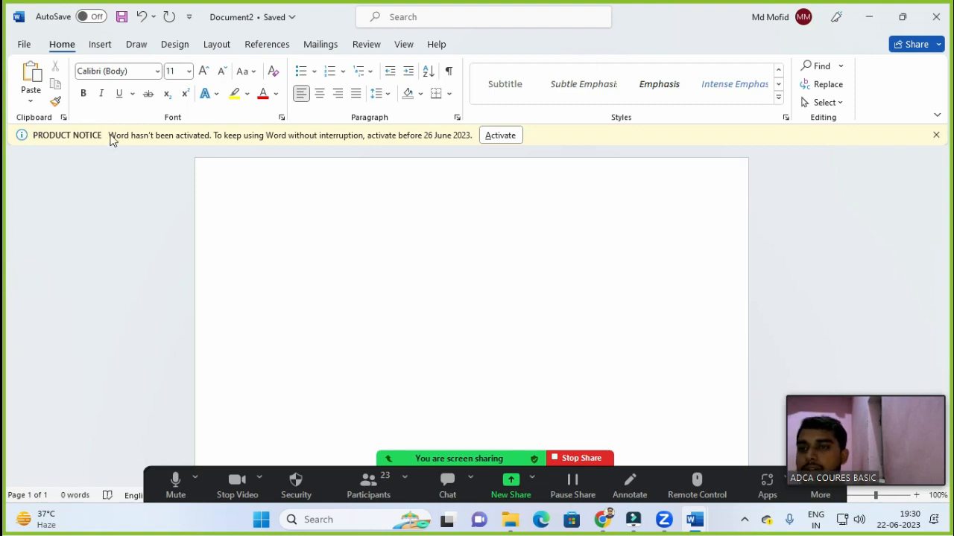
- Insert the built-in cover page that has a green band, a black title bar and a train photo
left_click(94, 45)
left_click(304, 225)
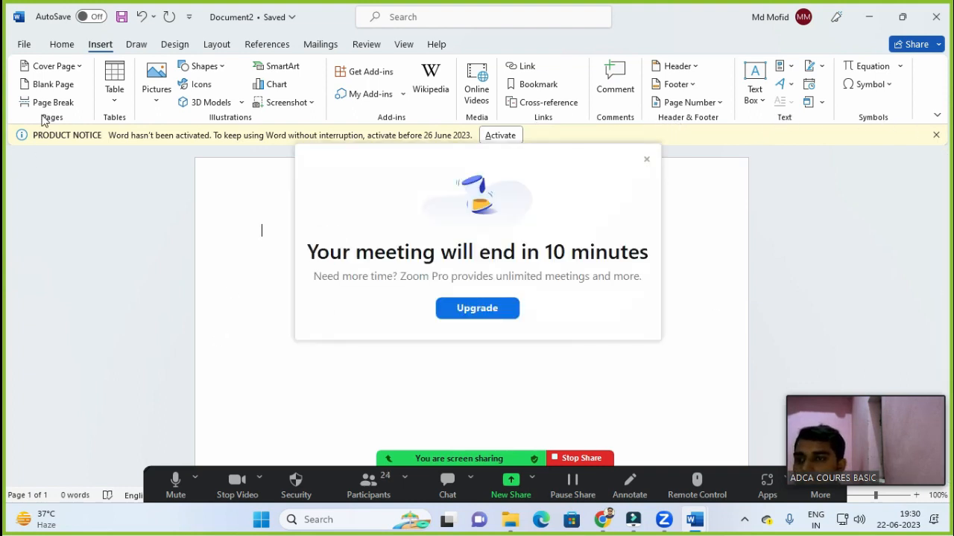
left_click(646, 159)
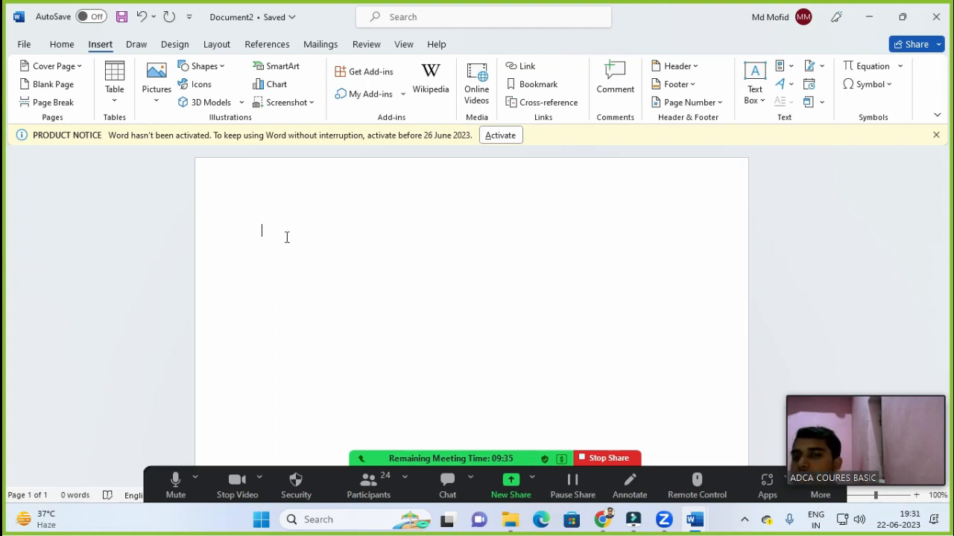
left_click(63, 66)
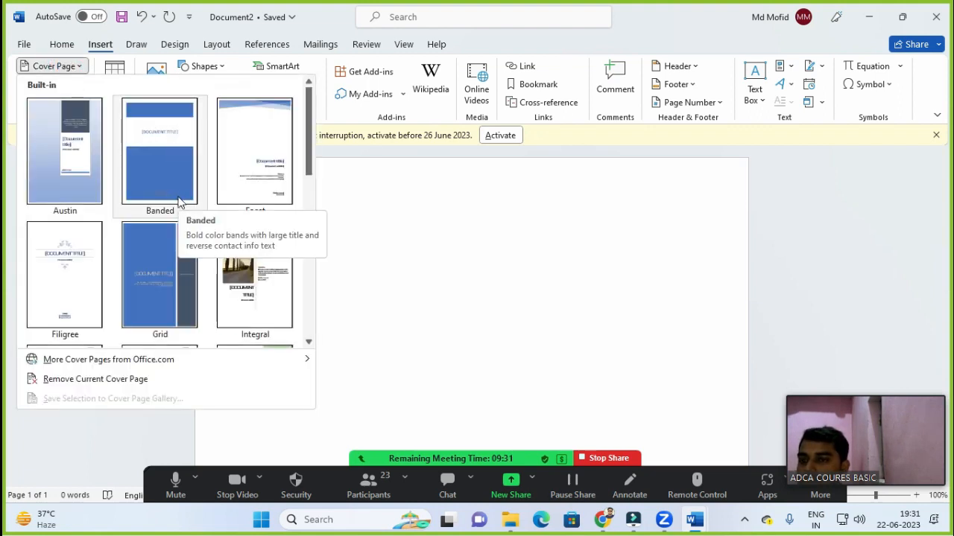
mouse_move(309, 159)
left_mouse_down()
mouse_move(305, 319)
mouse_move(310, 159)
left_mouse_up()
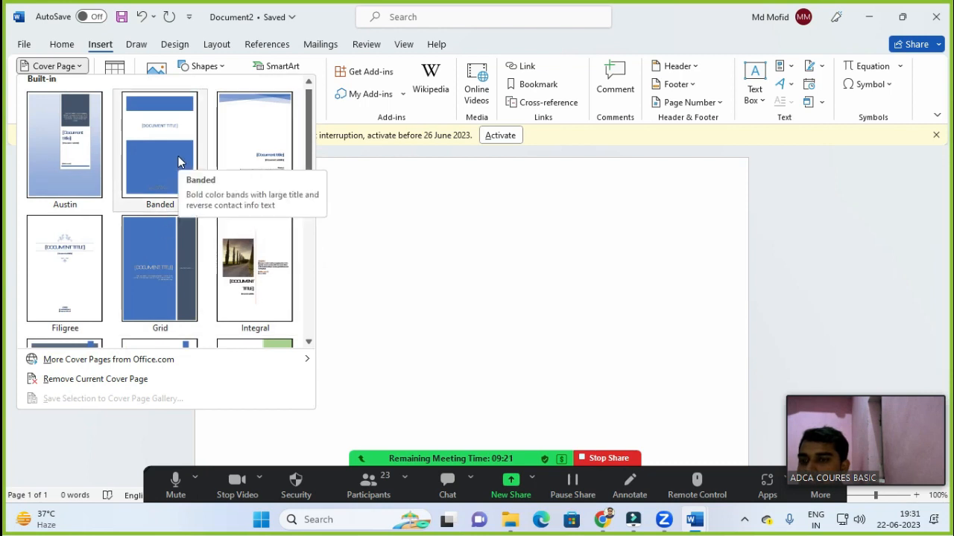
left_click_drag(308, 133, 311, 201)
left_click(234, 254)
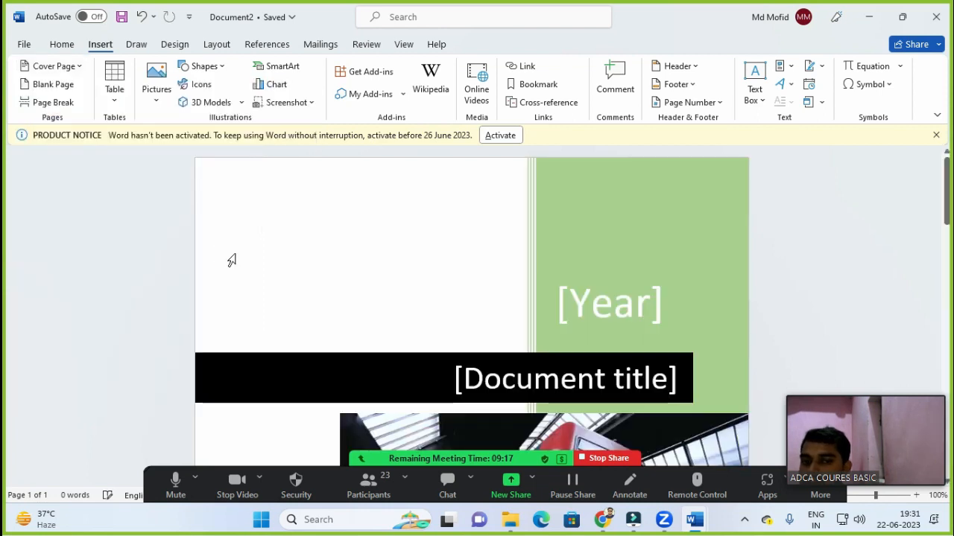
- Set the cover page's year to 2023 and open the document title for editing
scroll(278, 243, "down", 4)
scroll(279, 243, "up", 3)
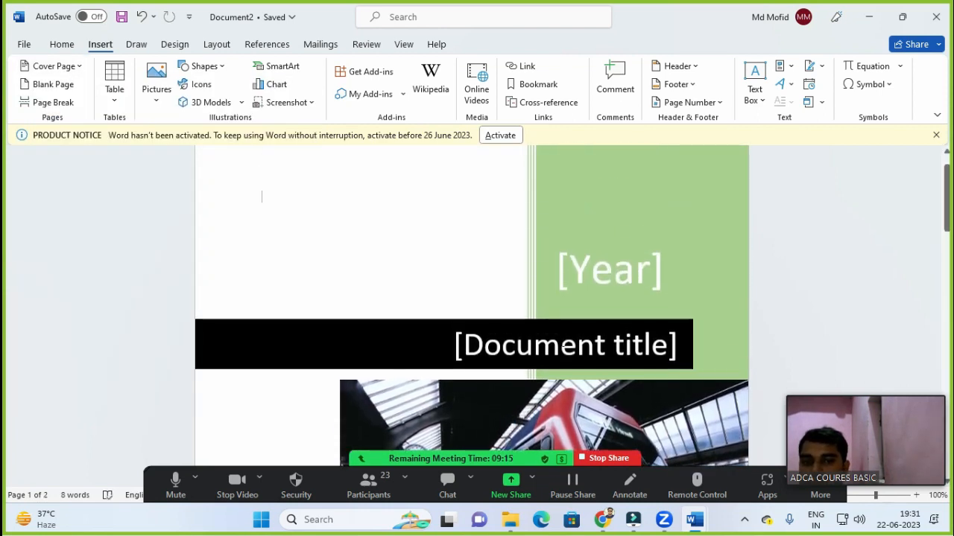
scroll(435, 243, "up", 1)
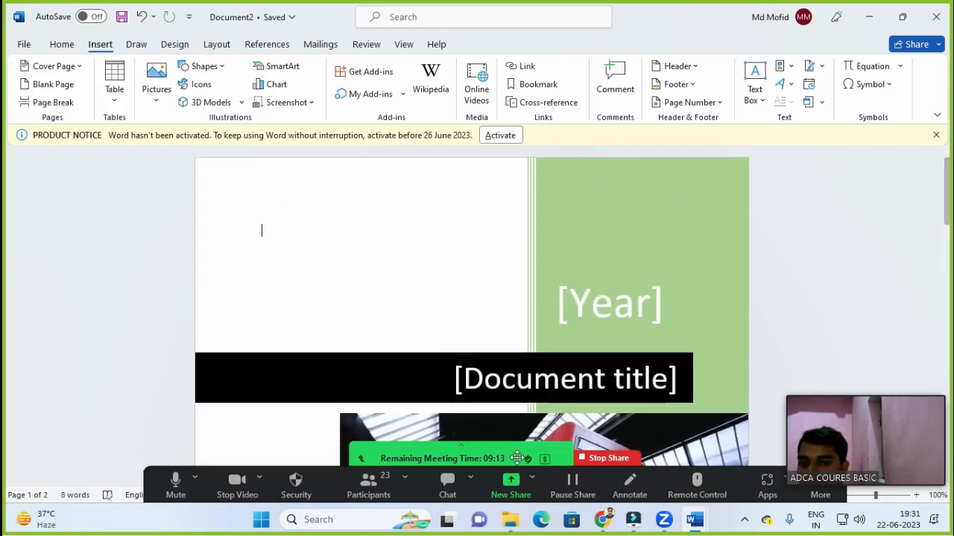
scroll(395, 364, "down", 5)
scroll(424, 356, "up", 4)
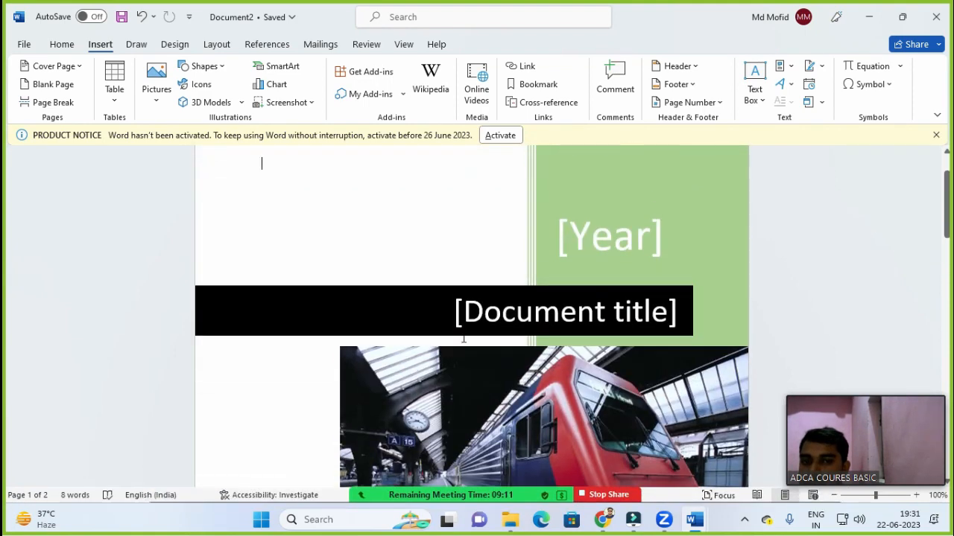
left_click(576, 242)
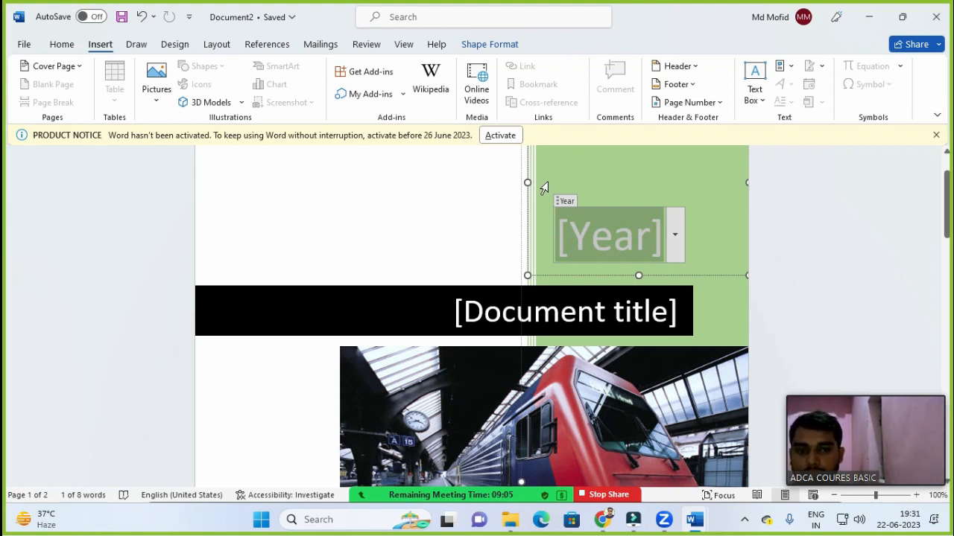
type("2023")
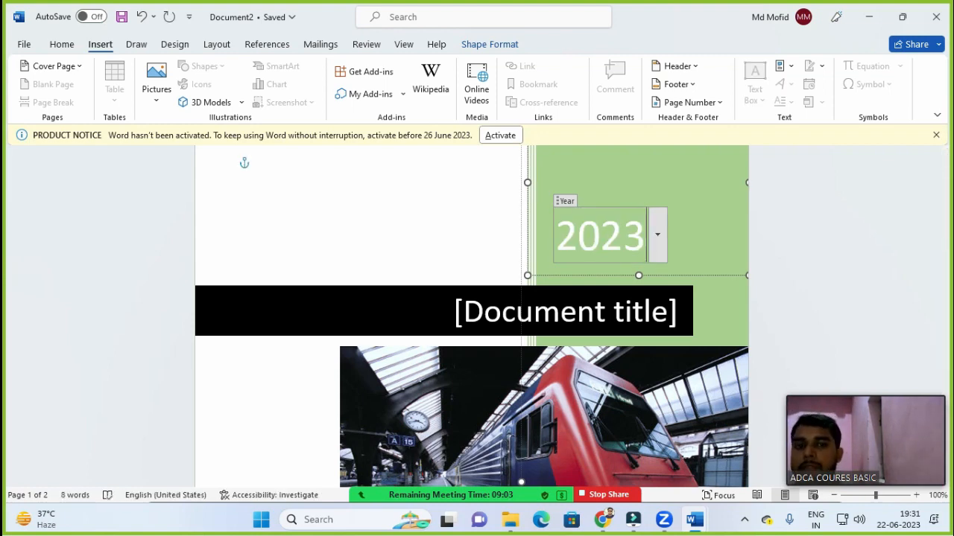
left_click(658, 238)
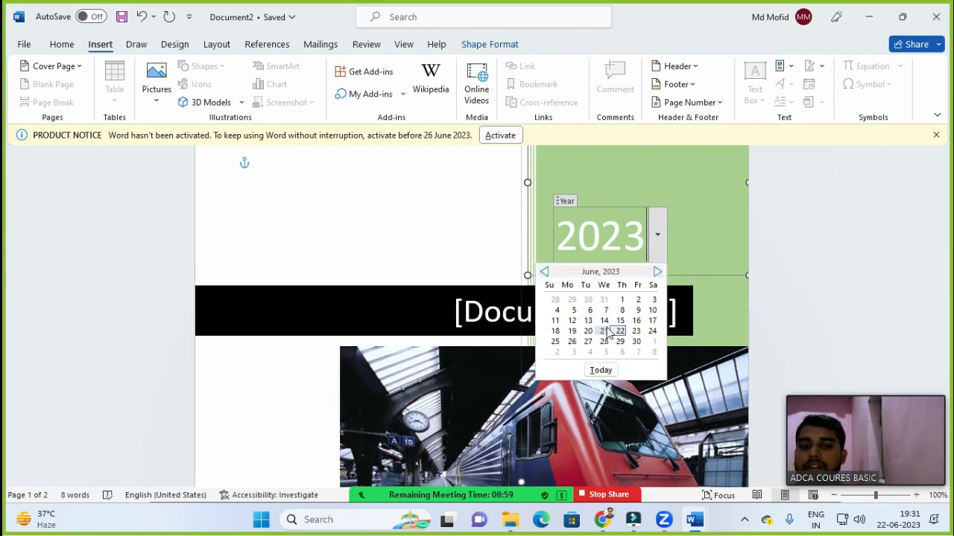
left_click(481, 264)
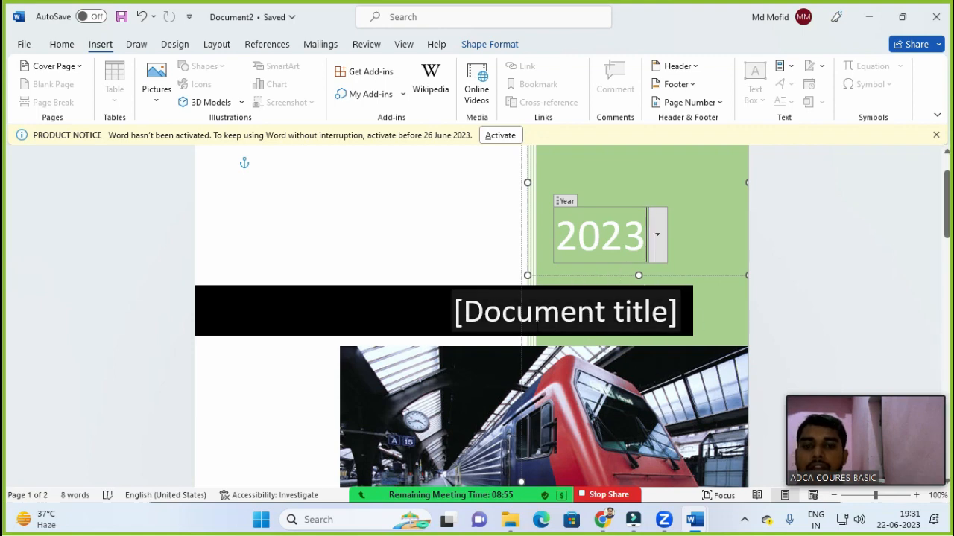
left_click(544, 317)
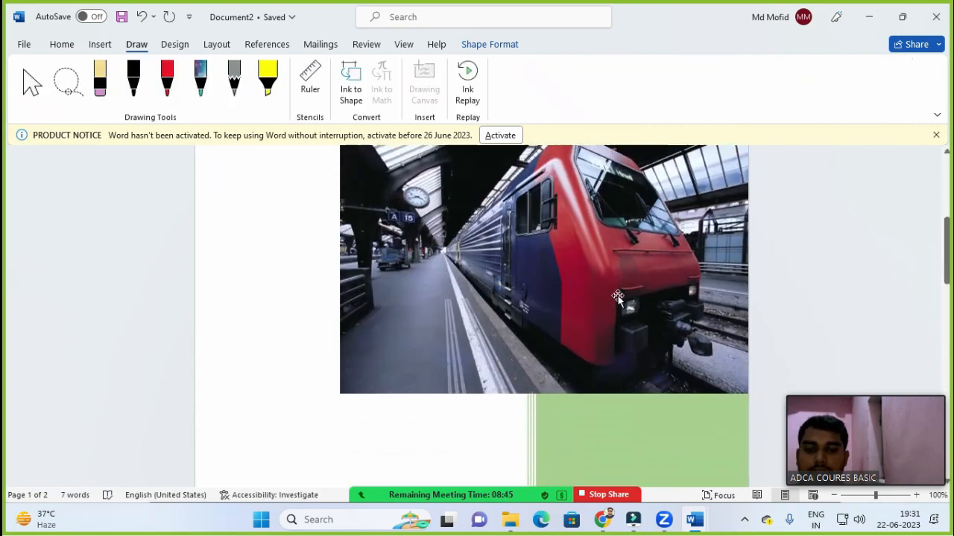
- Set the cover page's company name to delta, and select the author and date fields to show what they hold
scroll(617, 326, "down", 5)
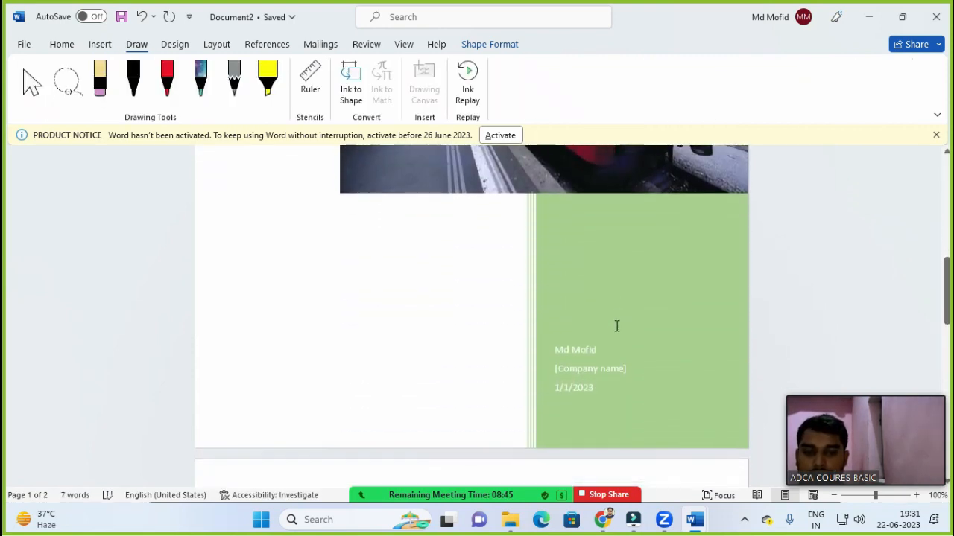
left_click(582, 339)
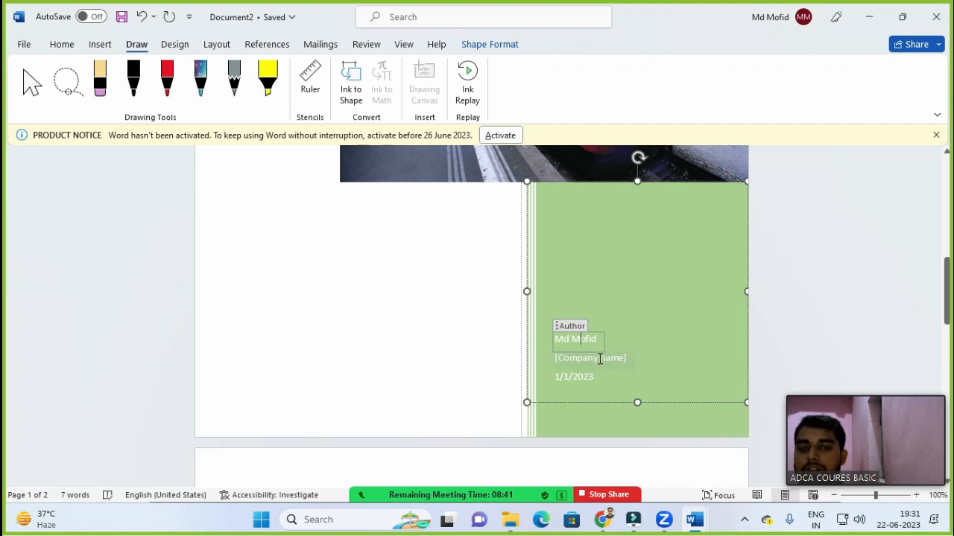
left_click(600, 359)
type("delta")
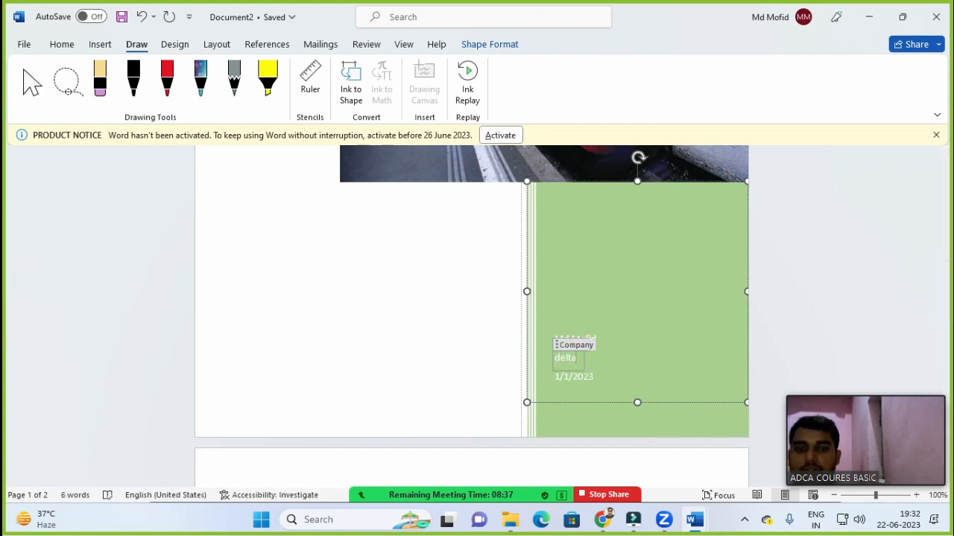
left_click(585, 384)
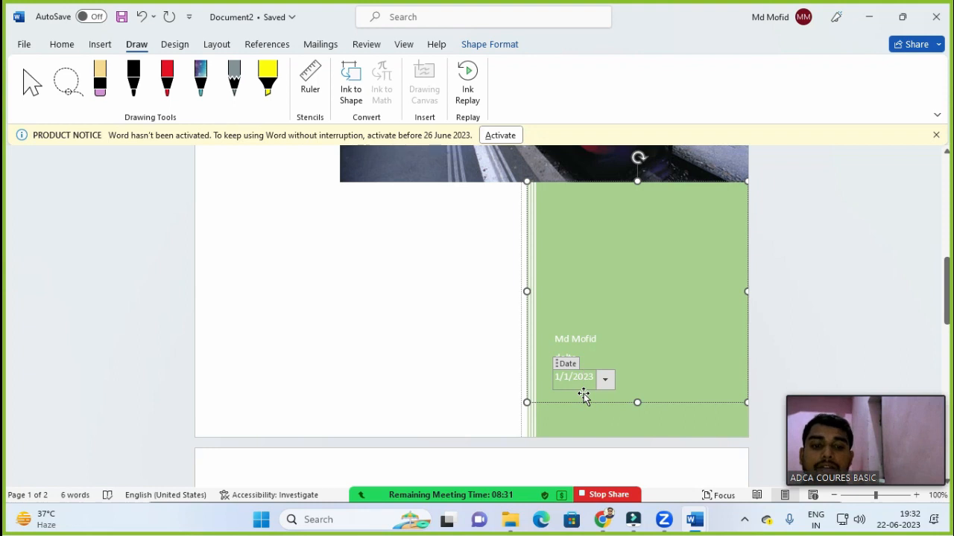
scroll(585, 397, "up", 1)
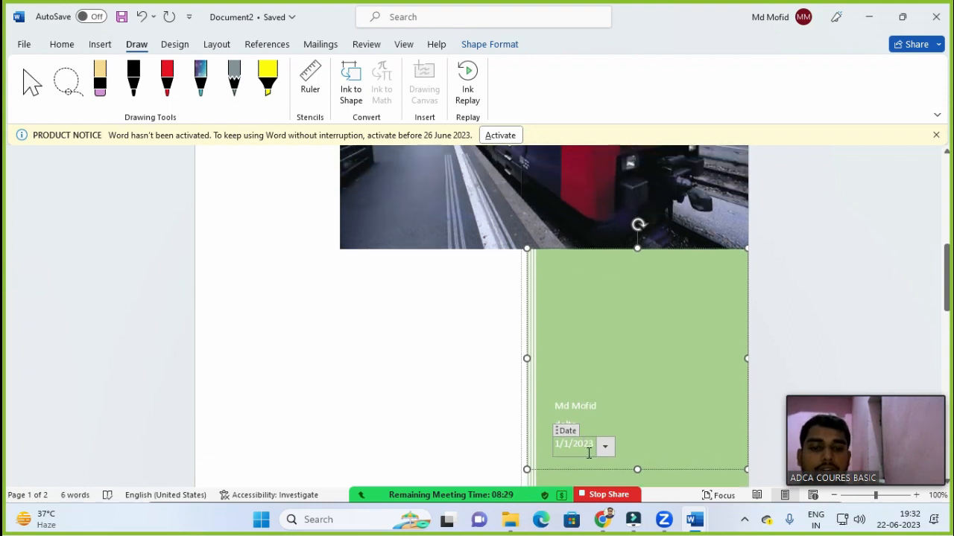
scroll(588, 453, "up", 6)
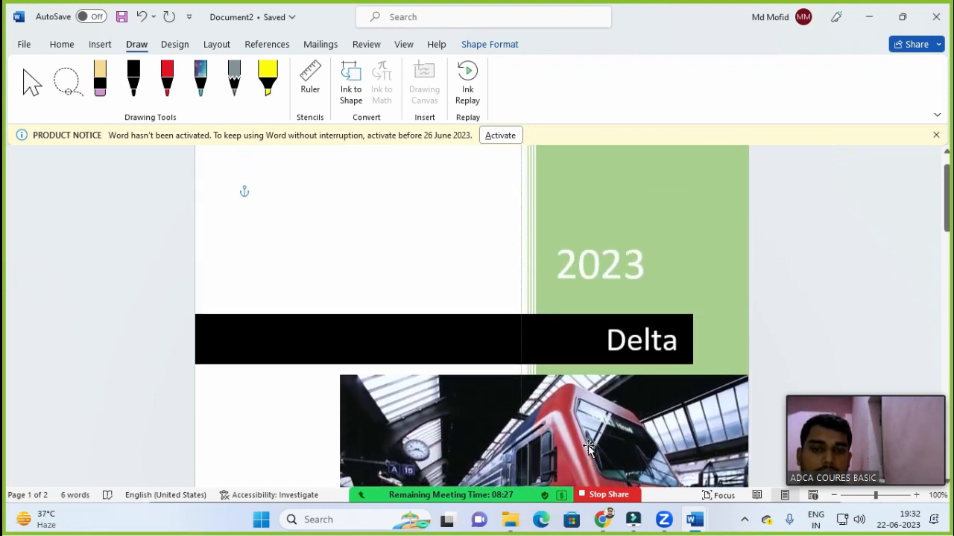
left_click(454, 298)
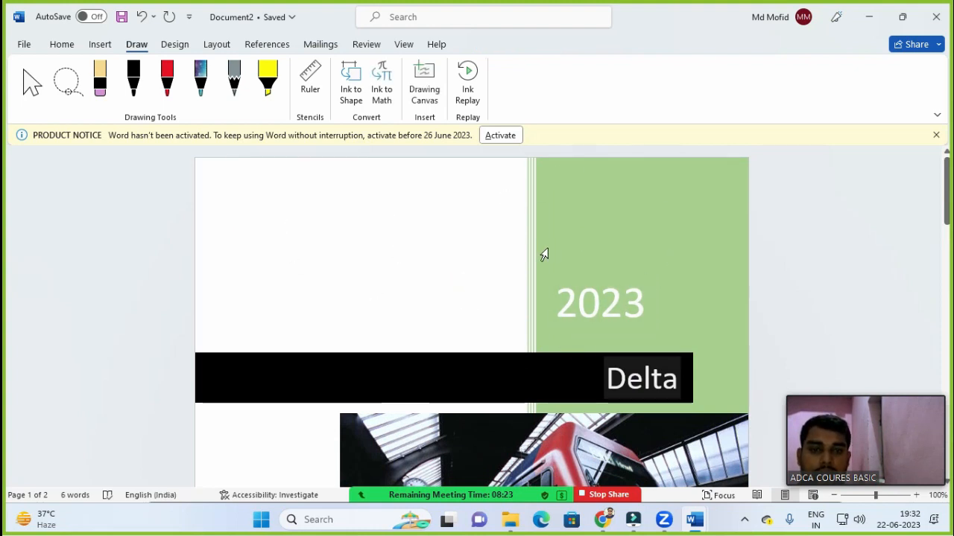
- Apply an orange gradient theme style to the text box below the train photo that holds the author, company and date
scroll(542, 261, "down", 3)
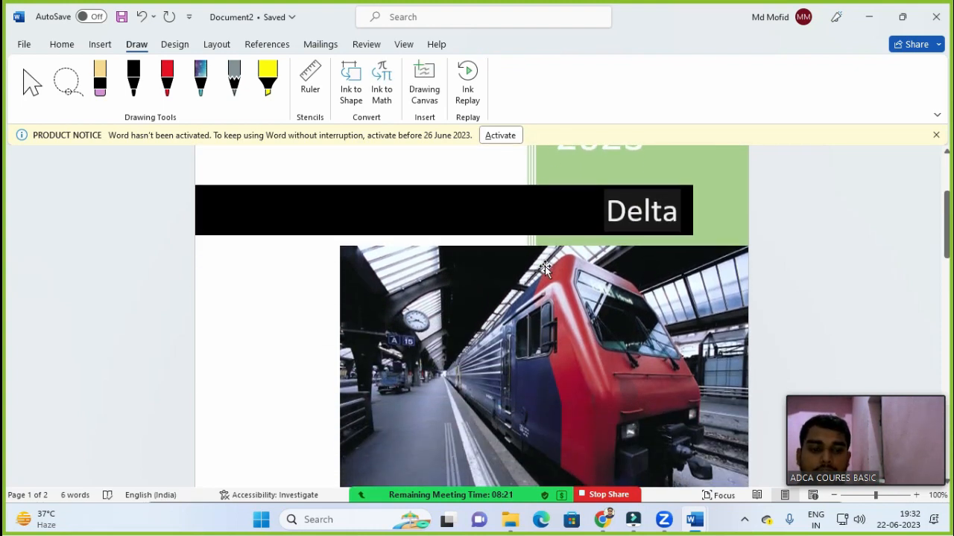
scroll(544, 306, "down", 3)
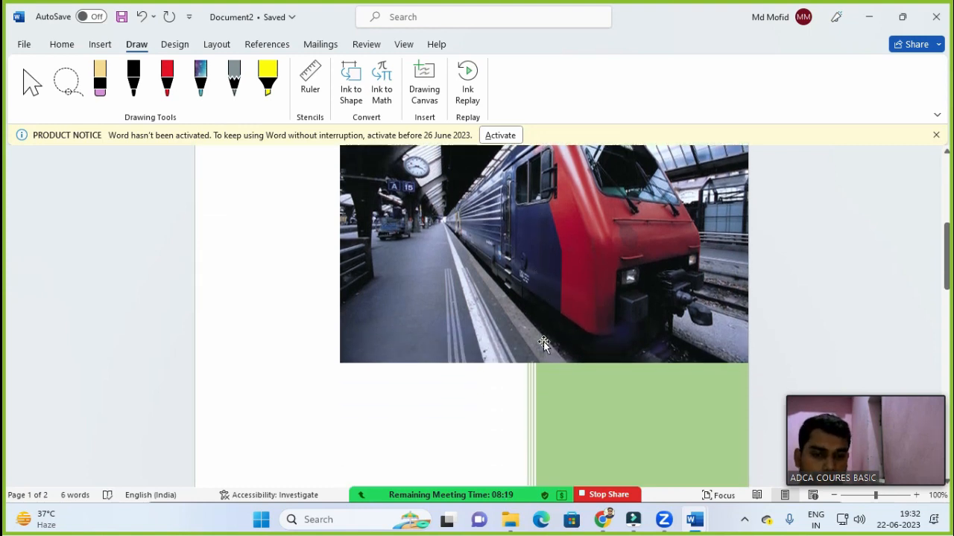
left_click(549, 275)
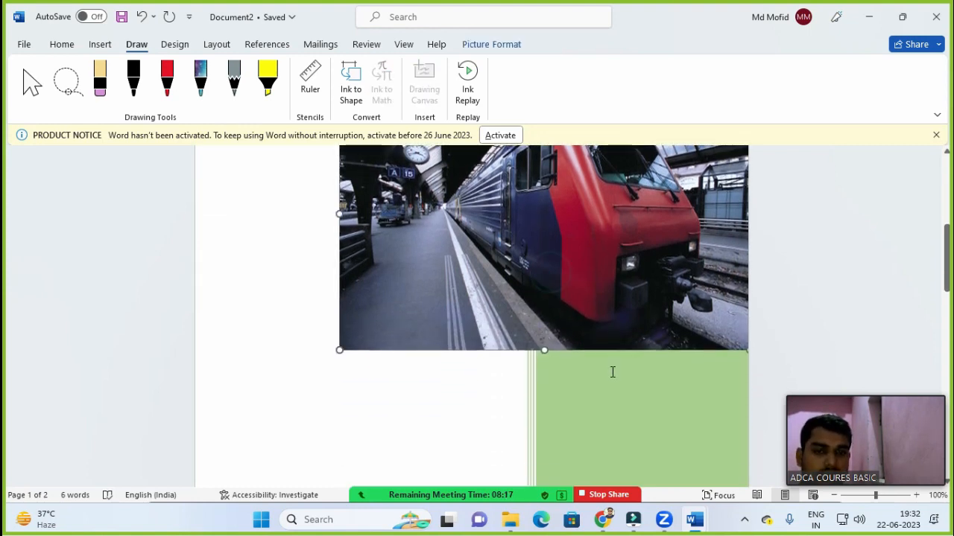
left_click(637, 405)
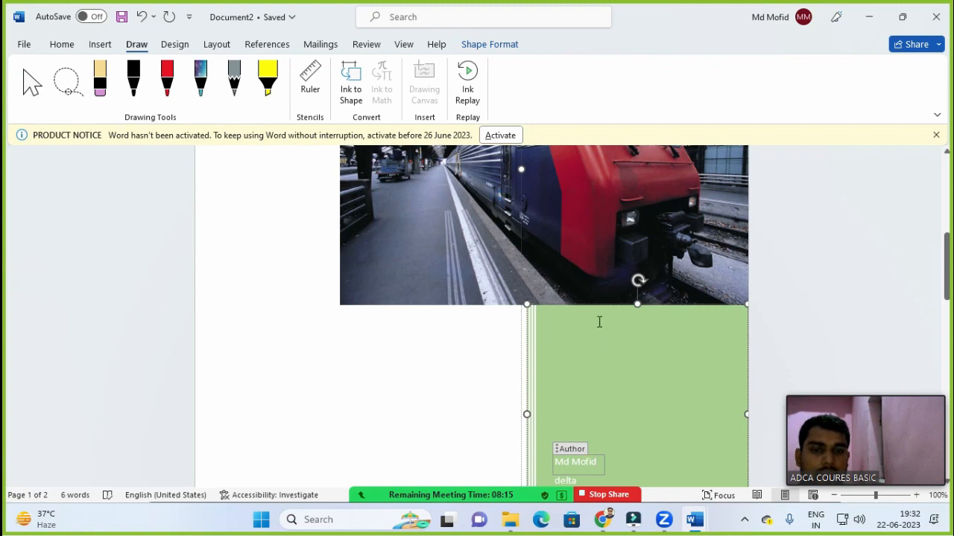
left_click(489, 46)
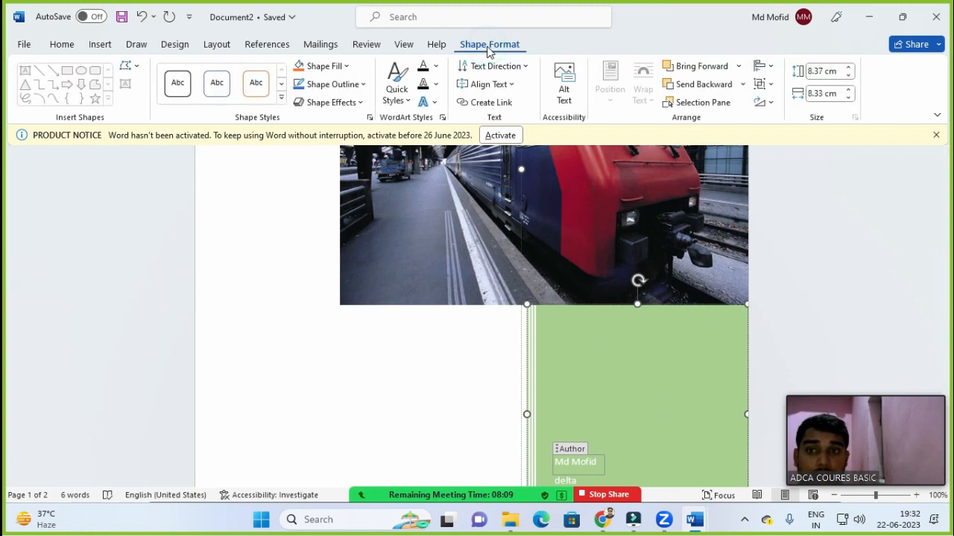
left_click(281, 98)
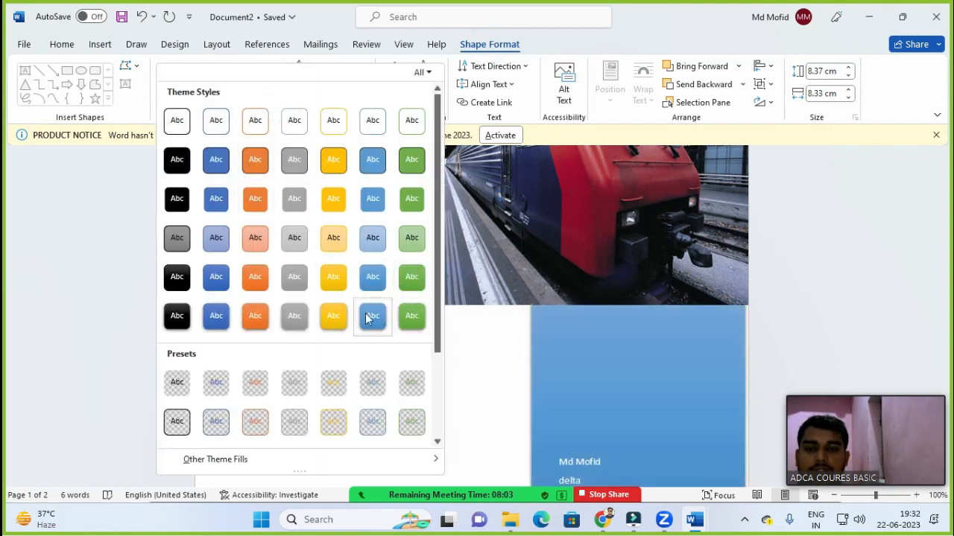
left_click(263, 301)
- Apply the yellow gradient shape style to the text box containing the year 2023
scroll(710, 392, "up", 7)
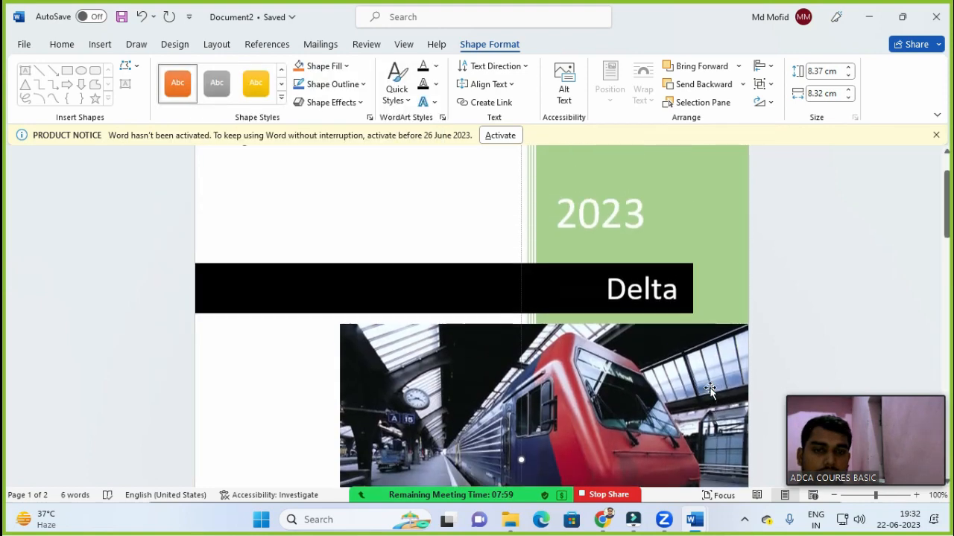
left_click(706, 246)
left_click(256, 84)
- Apply a light blue theme style to the tall green band behind the cover page's text boxes
left_click(719, 325)
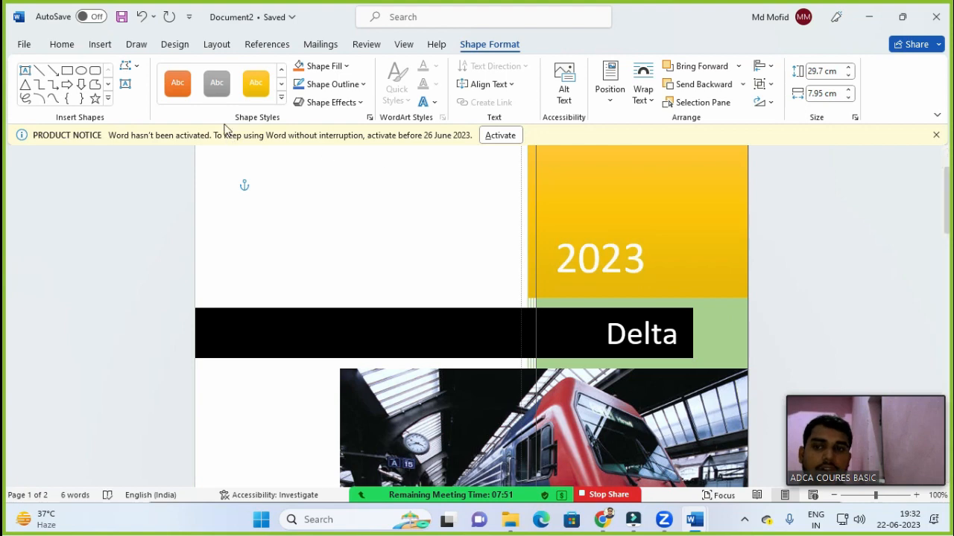
left_click(282, 98)
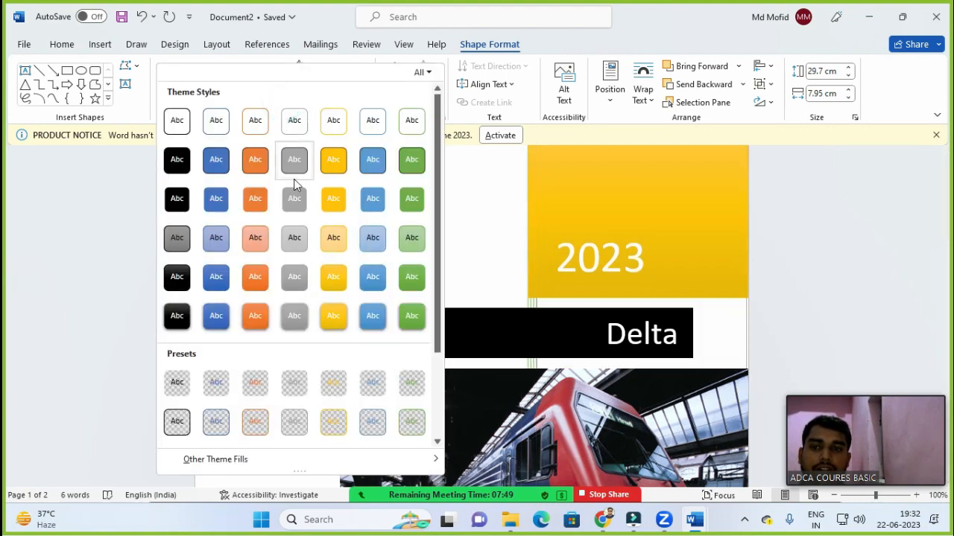
left_click(372, 238)
scroll(591, 290, "down", 6)
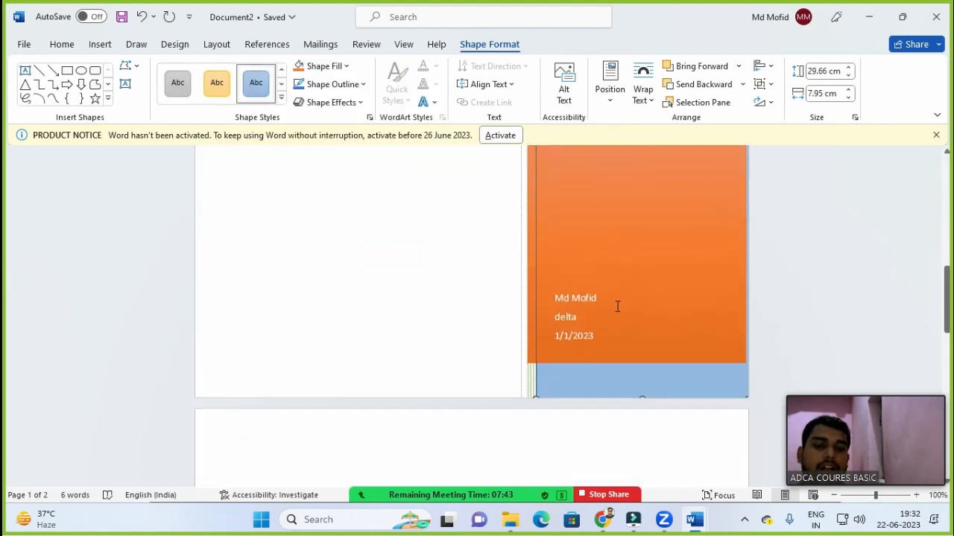
scroll(649, 308, "up", 10)
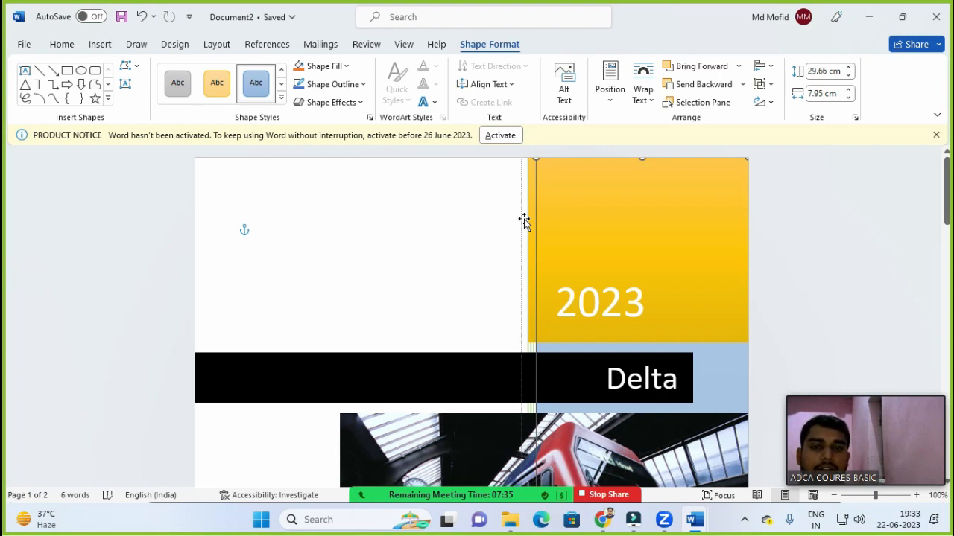
- Place the cursor in the cover page's empty area and insert a blank page there
left_click(100, 44)
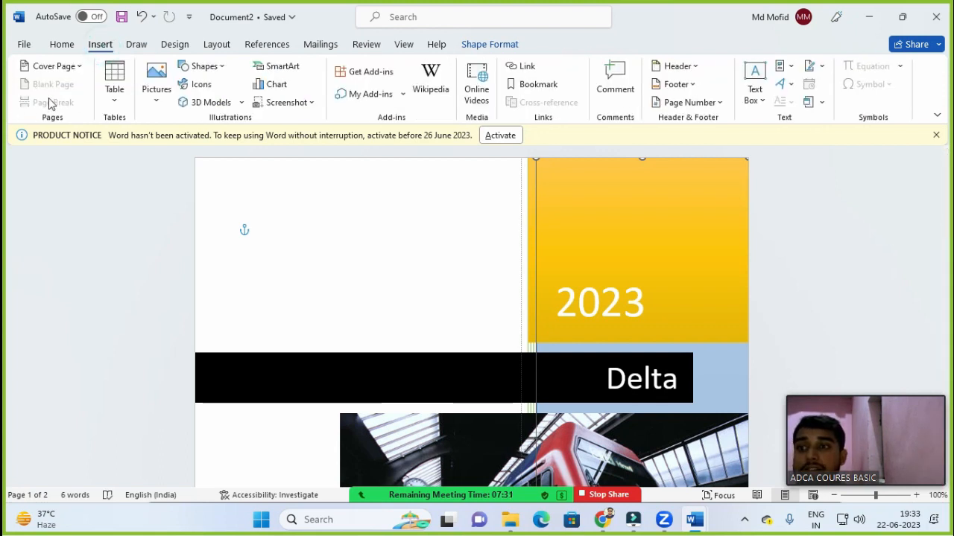
left_click(327, 207)
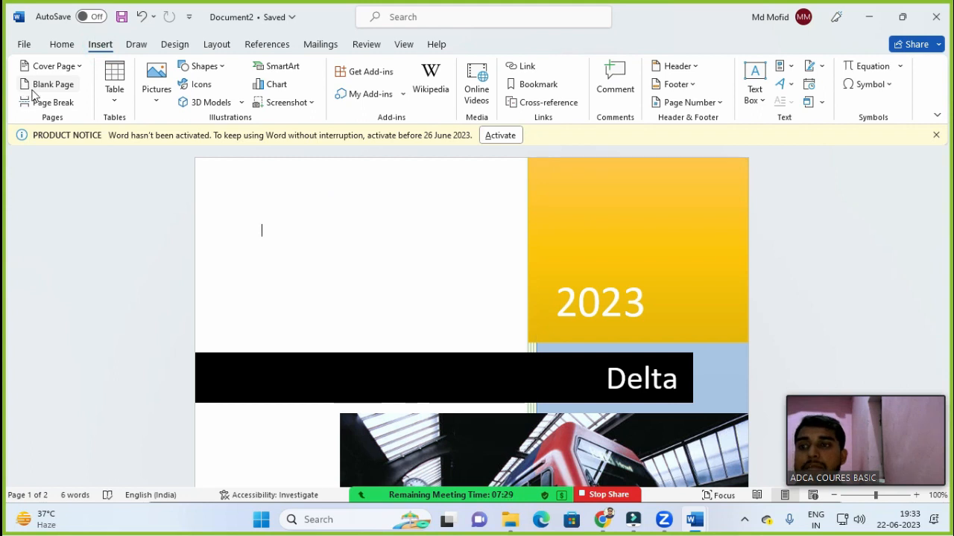
scroll(347, 240, "down", 4)
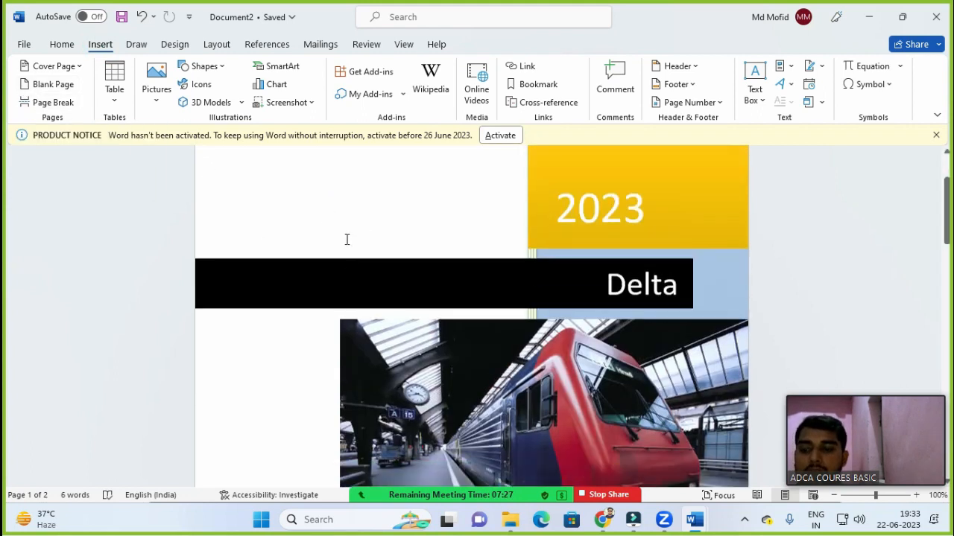
scroll(356, 263, "up", 3)
scroll(300, 215, "up", 1)
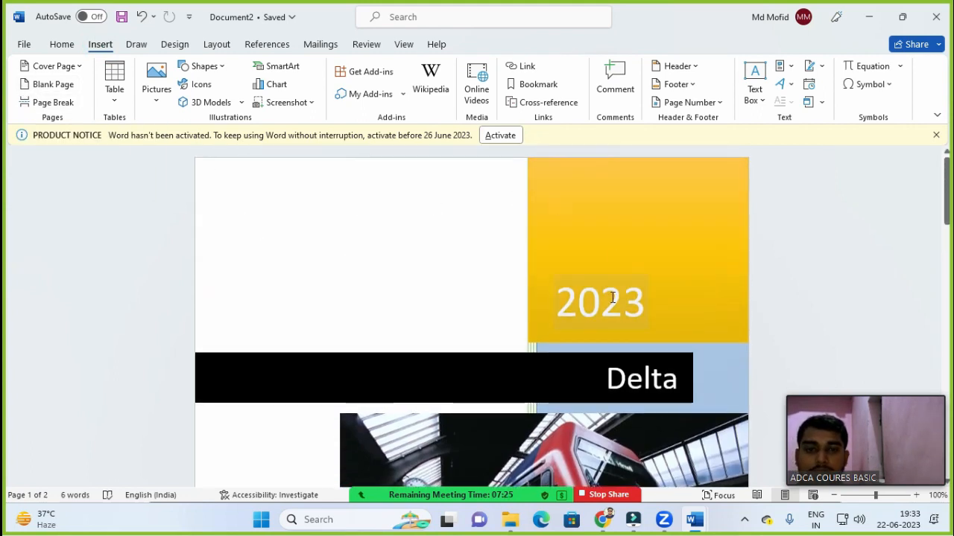
scroll(550, 332, "down", 2)
scroll(549, 332, "down", 7)
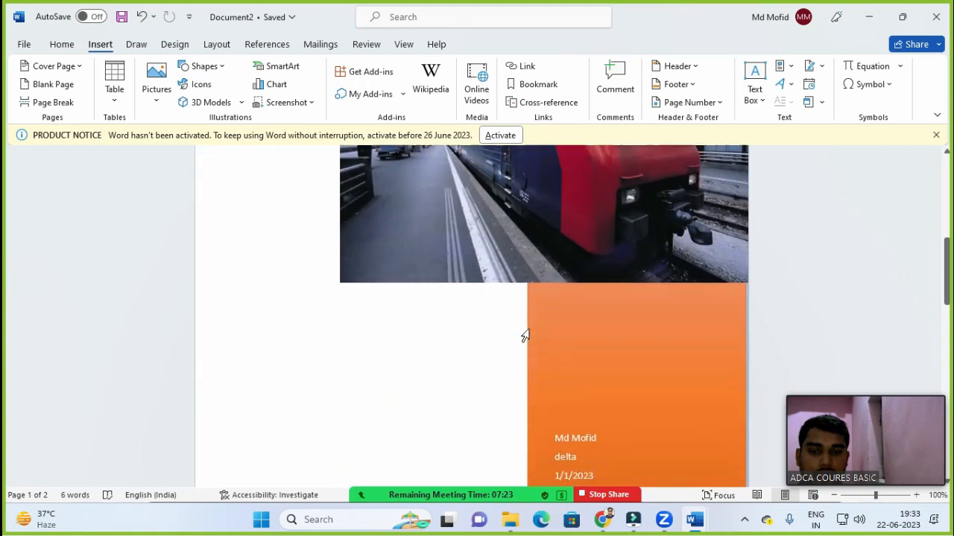
scroll(524, 335, "up", 9)
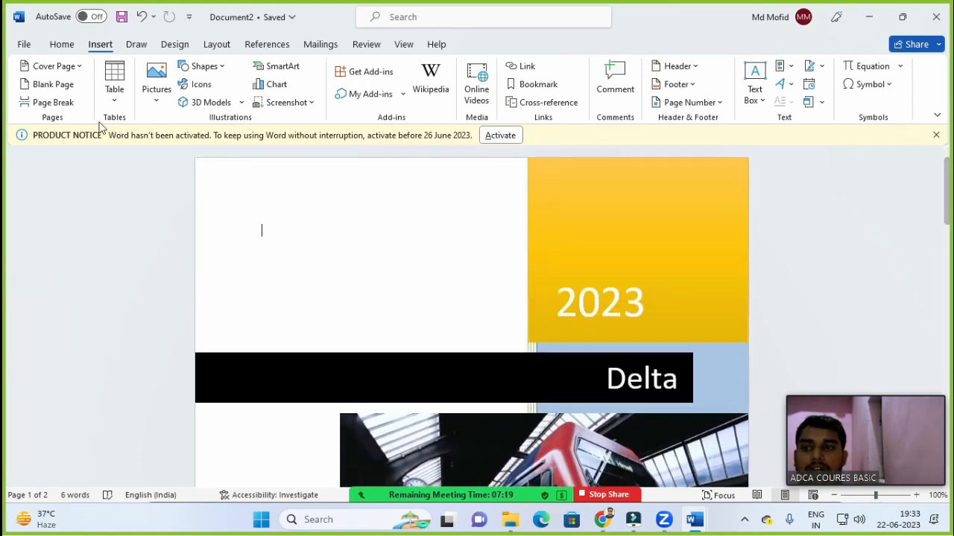
left_click(46, 85)
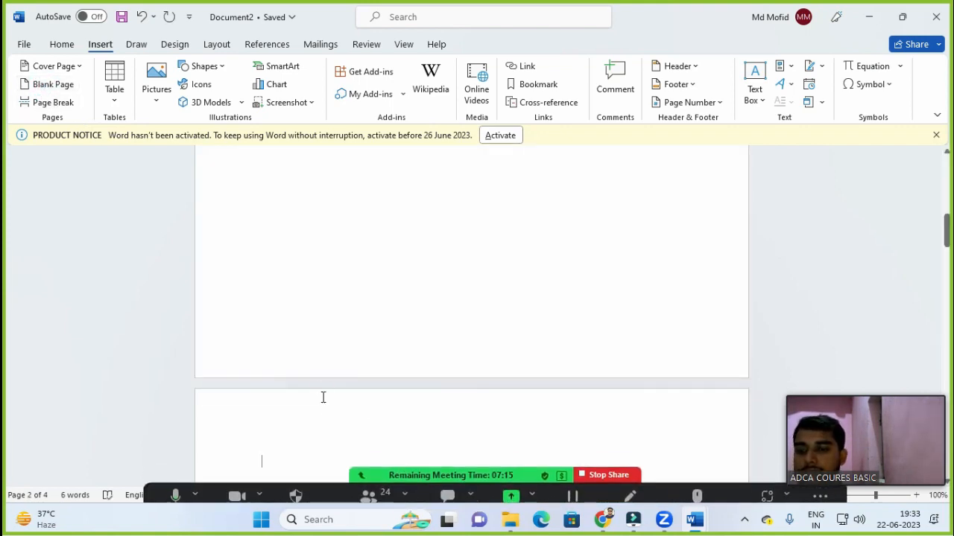
- Duplicate the last two sample paragraphs several times at the end of the text, and insert a blank page after them
scroll(317, 408, "up", 3)
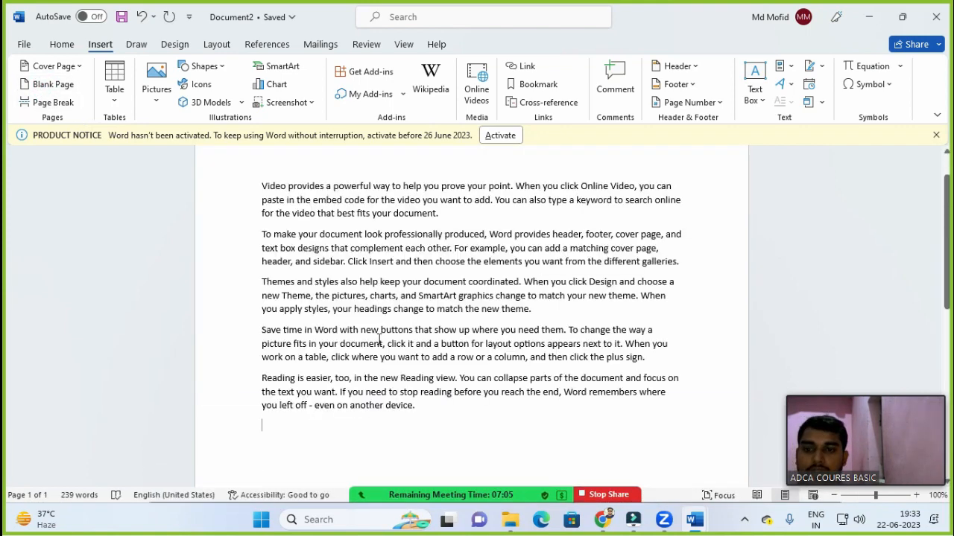
scroll(379, 328, "down", 2)
scroll(379, 320, "up", 3)
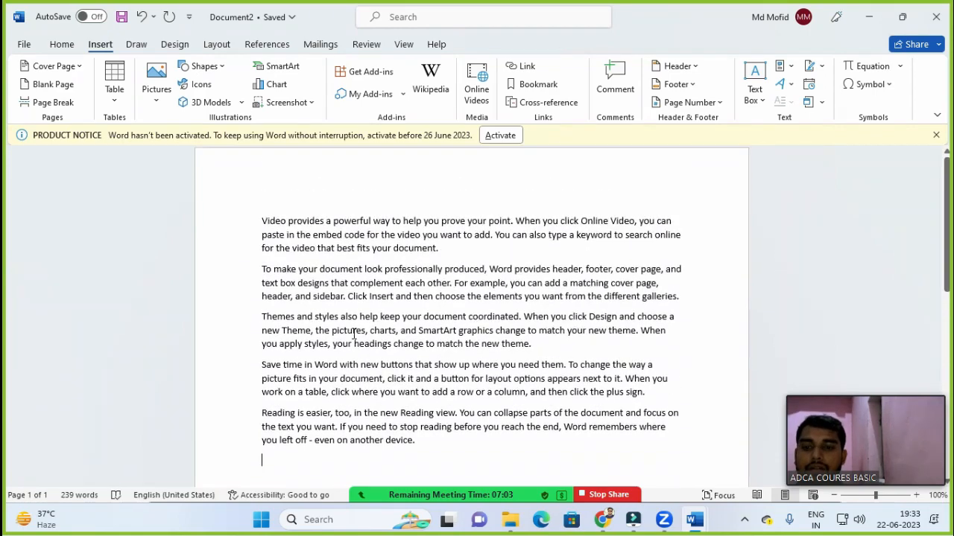
left_click_drag(262, 375, 417, 451)
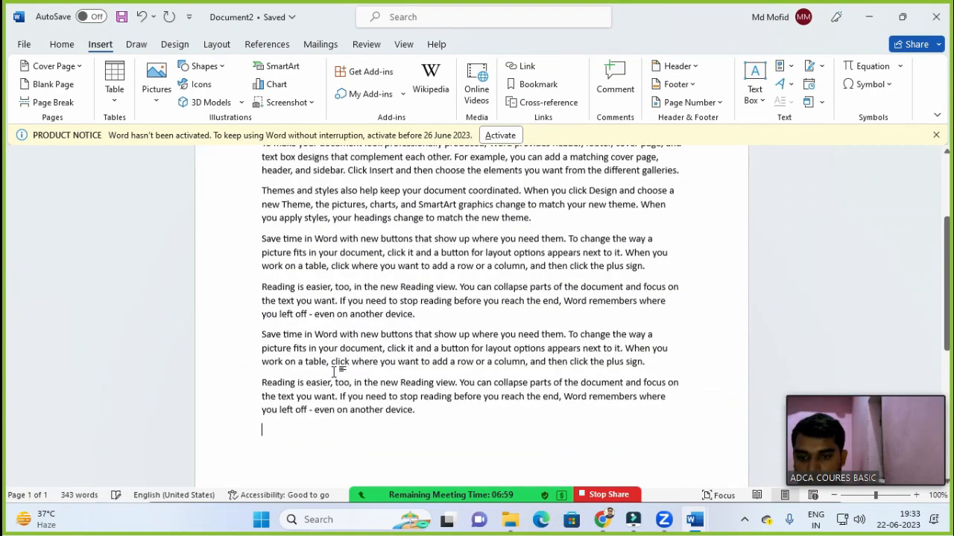
scroll(328, 359, "up", 3)
scroll(387, 358, "down", 10)
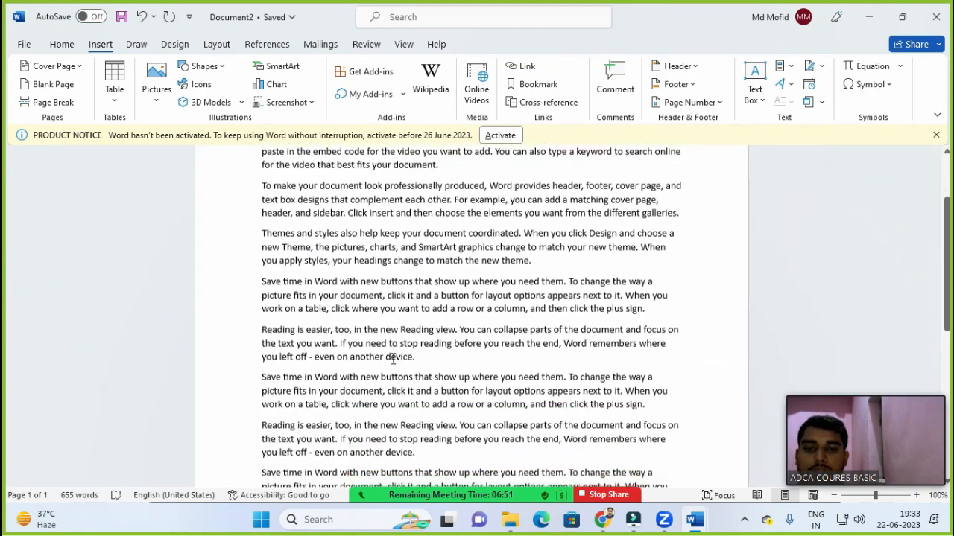
scroll(408, 368, "up", 10)
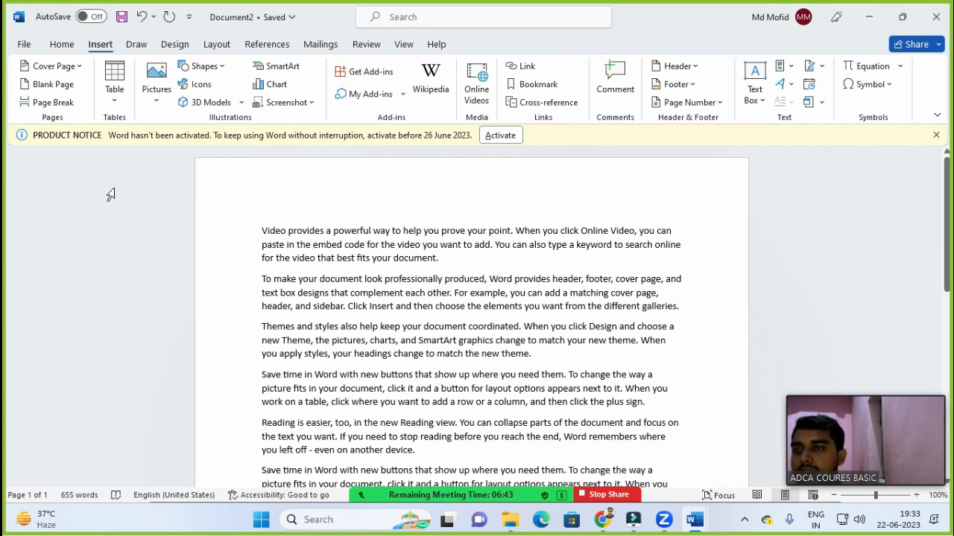
left_click(53, 84)
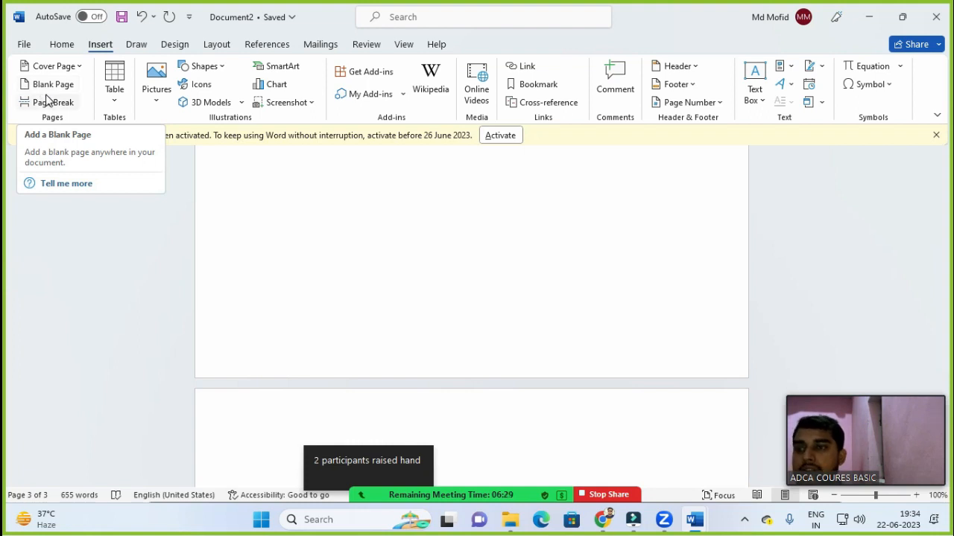
- Delete all of the document's content and generate sample paragraphs with =rand()
key("ctrl+a")
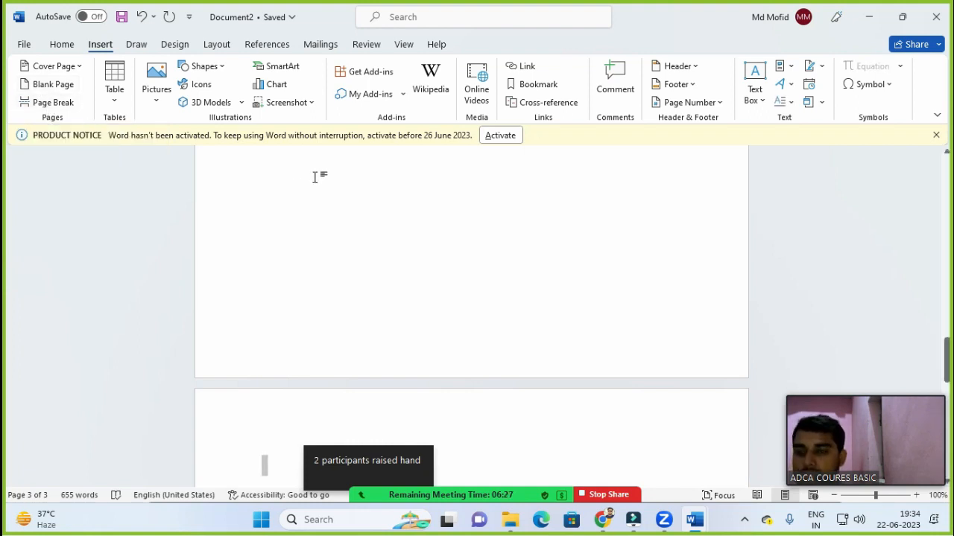
key("Delete")
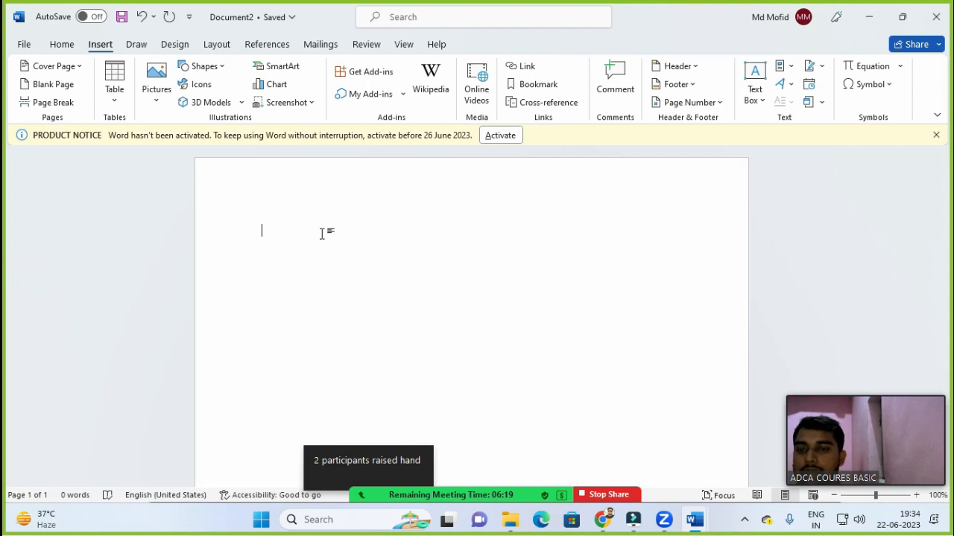
type("=rand()")
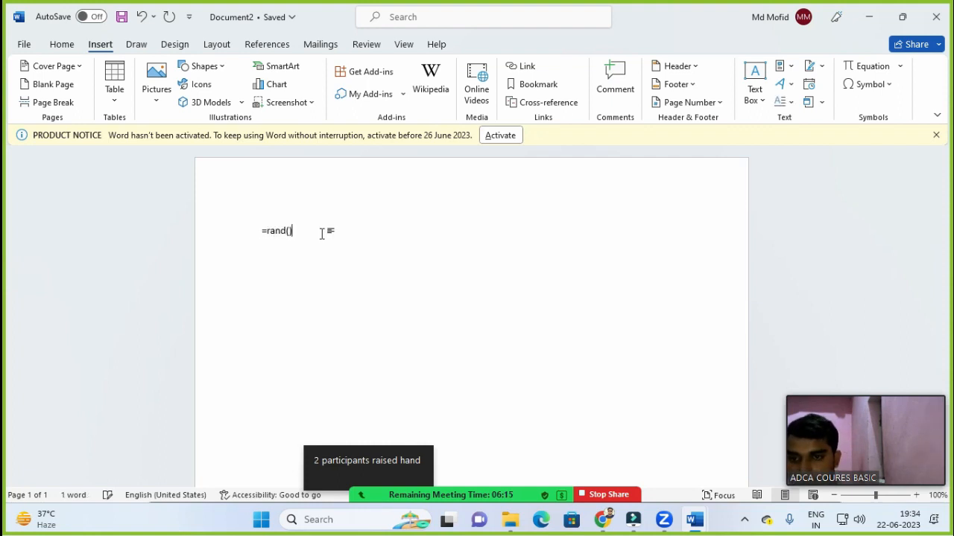
key("Return")
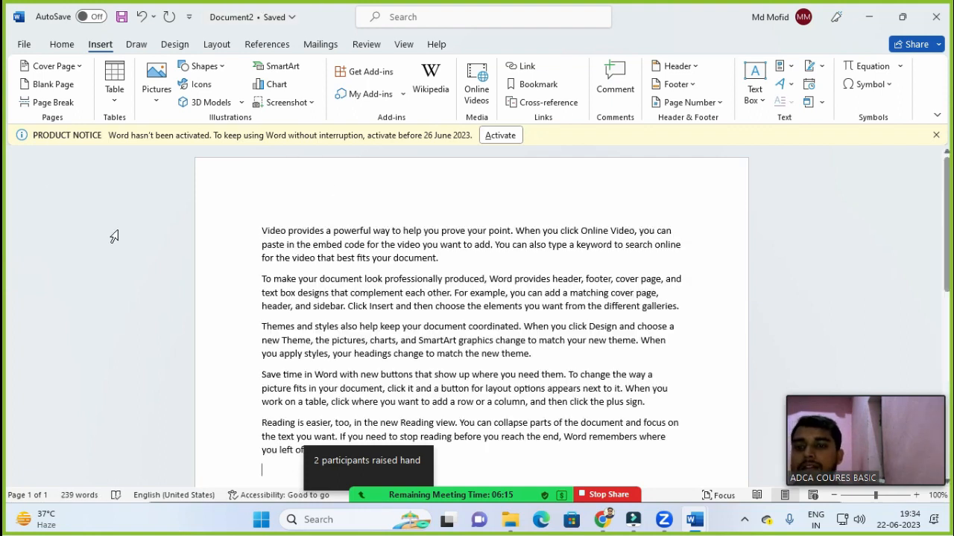
- Insert a page break before the paragraph starting "Themes and styles" and check how the text splits across both pages
scroll(372, 271, "down", 3)
scroll(304, 233, "up", 2)
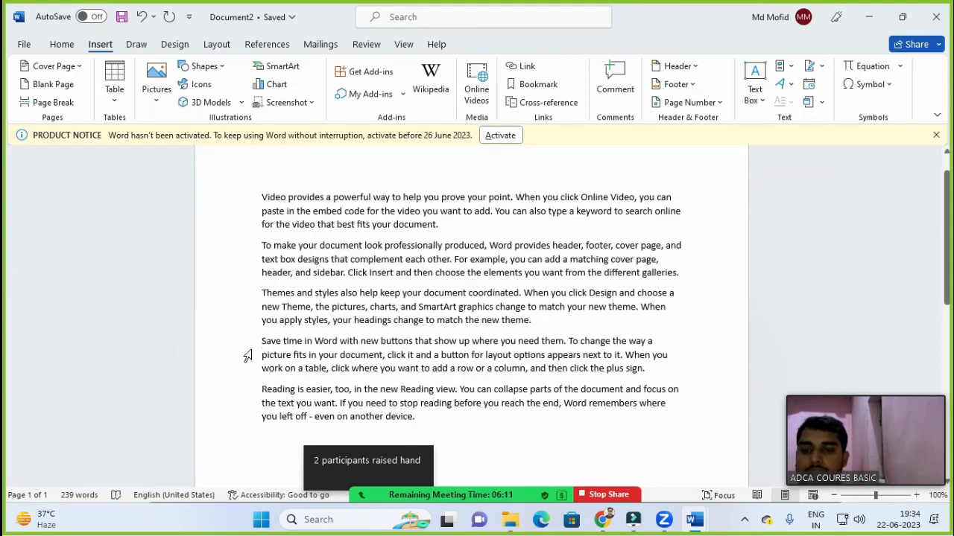
left_click(263, 295)
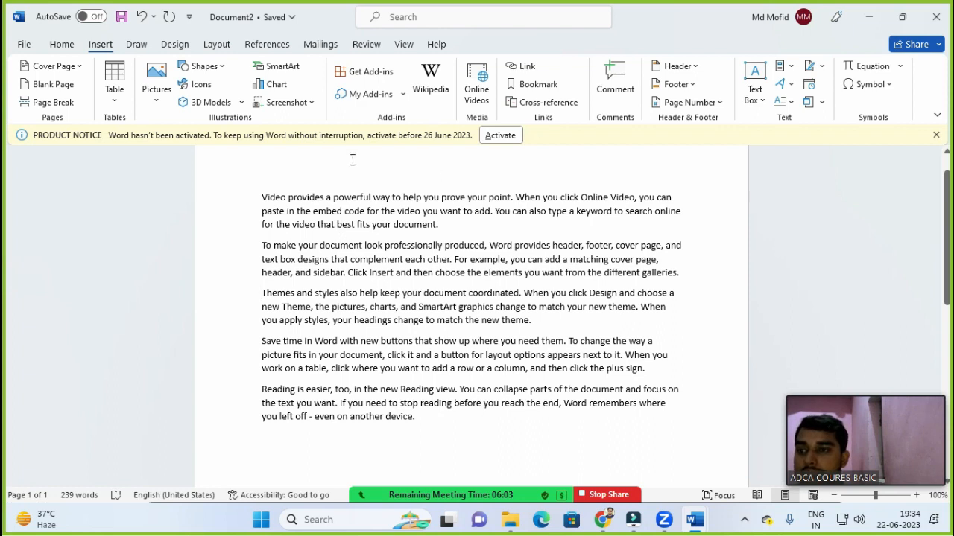
left_click(56, 104)
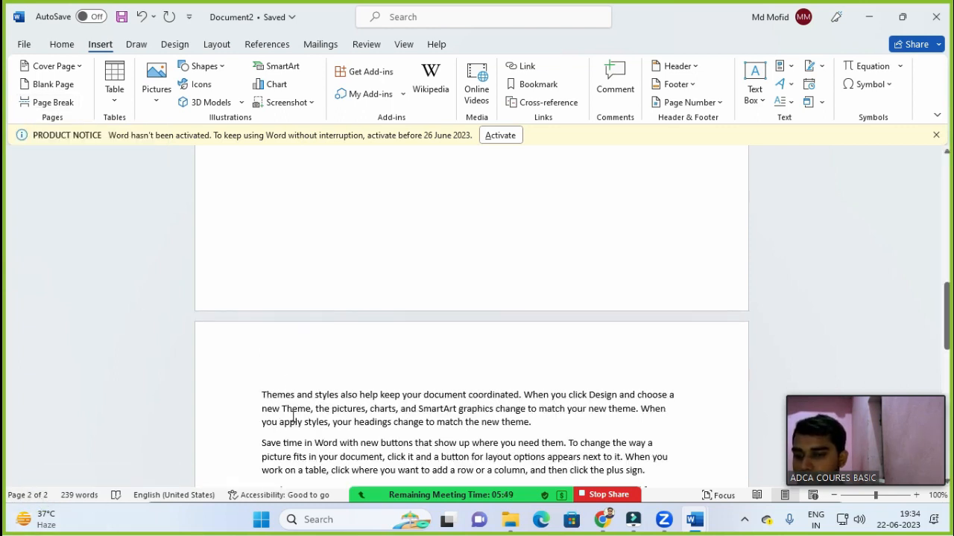
scroll(293, 417, "up", 10)
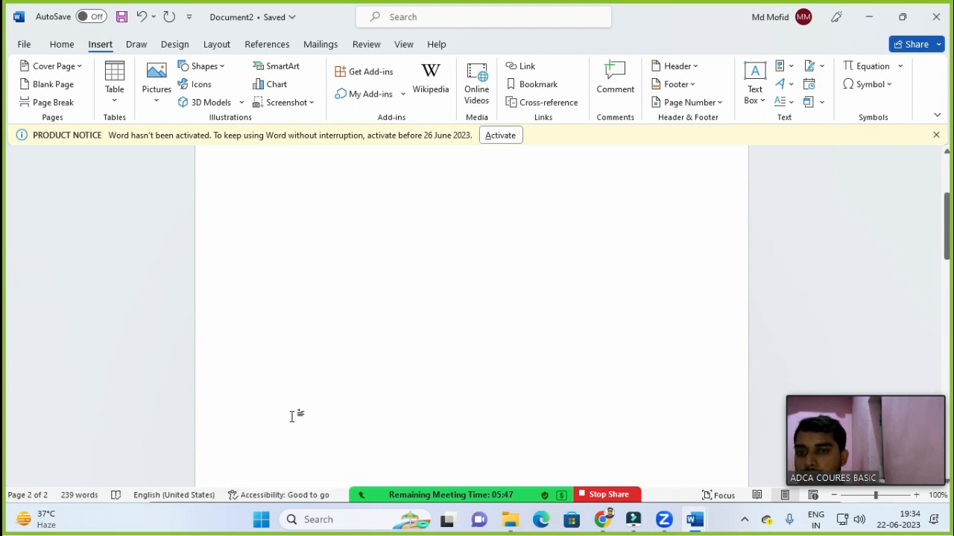
scroll(292, 411, "up", 1)
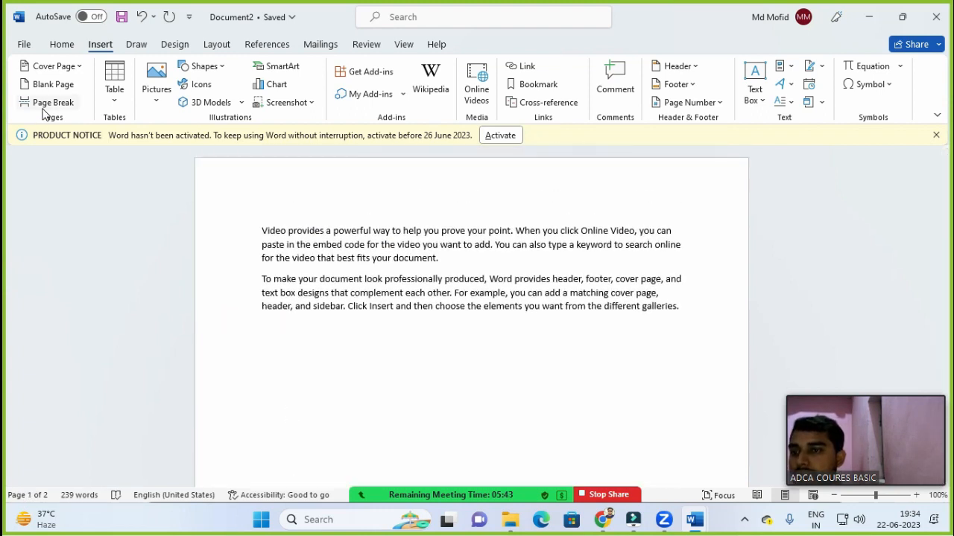
scroll(319, 345, "down", 5)
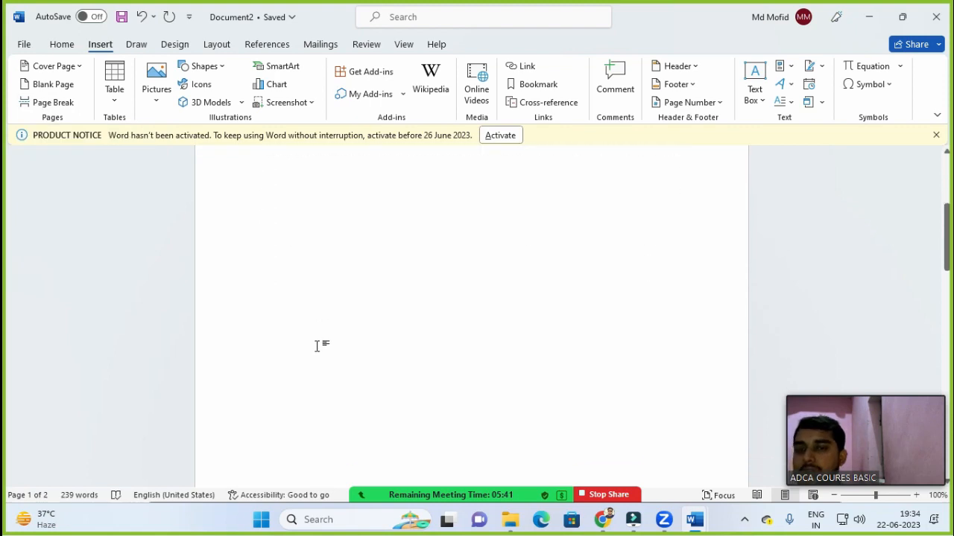
scroll(314, 376, "down", 6)
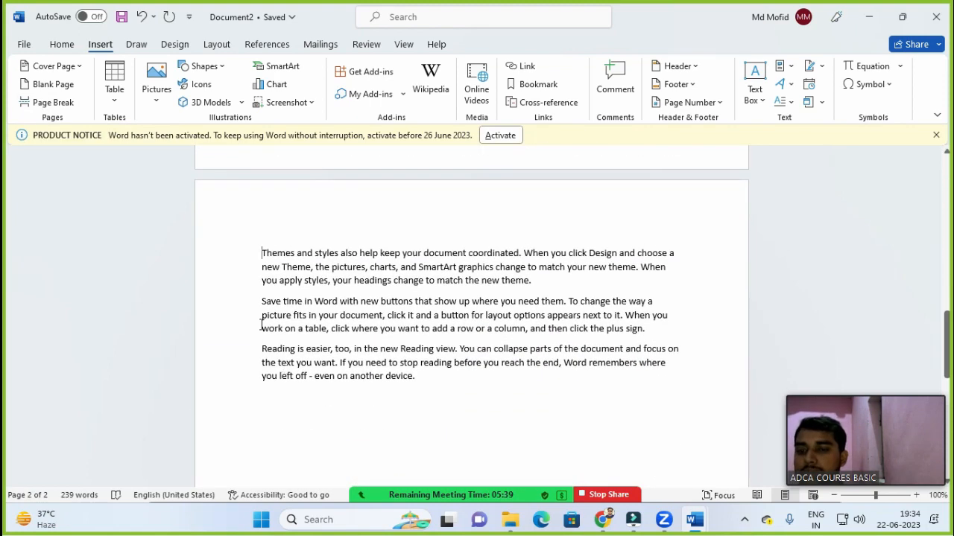
- Insert a page break in the last paragraph, just before "in the new Reading view"
left_click(355, 350)
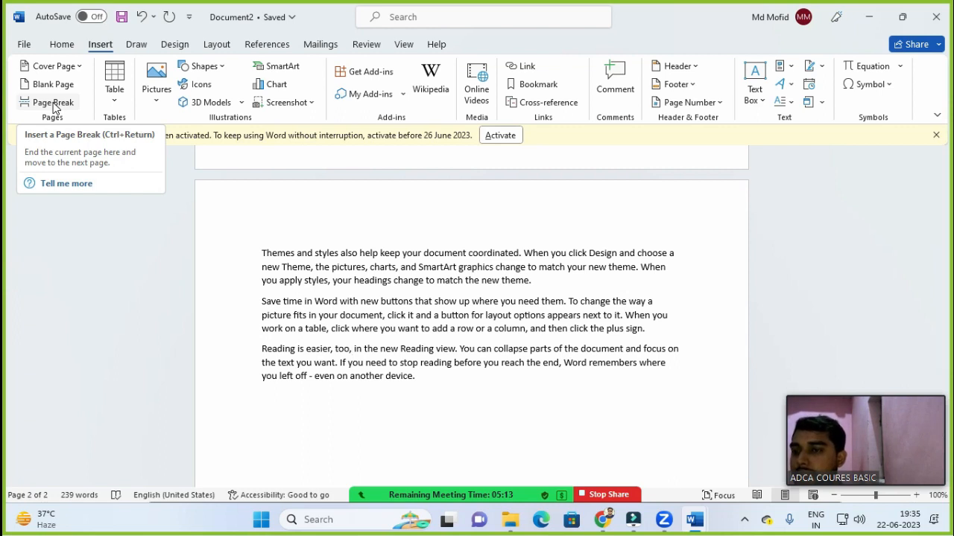
left_click(353, 353)
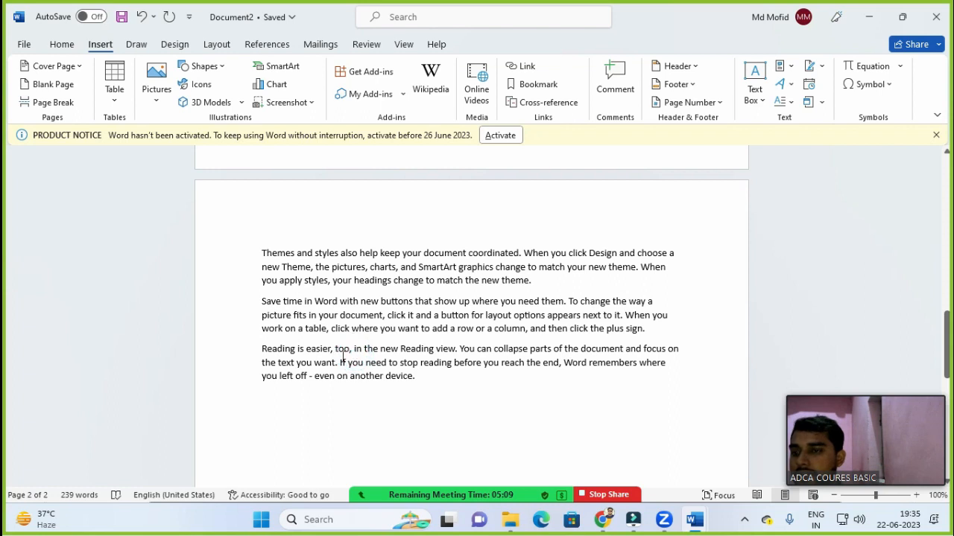
left_click(56, 105)
scroll(353, 412, "down", 2)
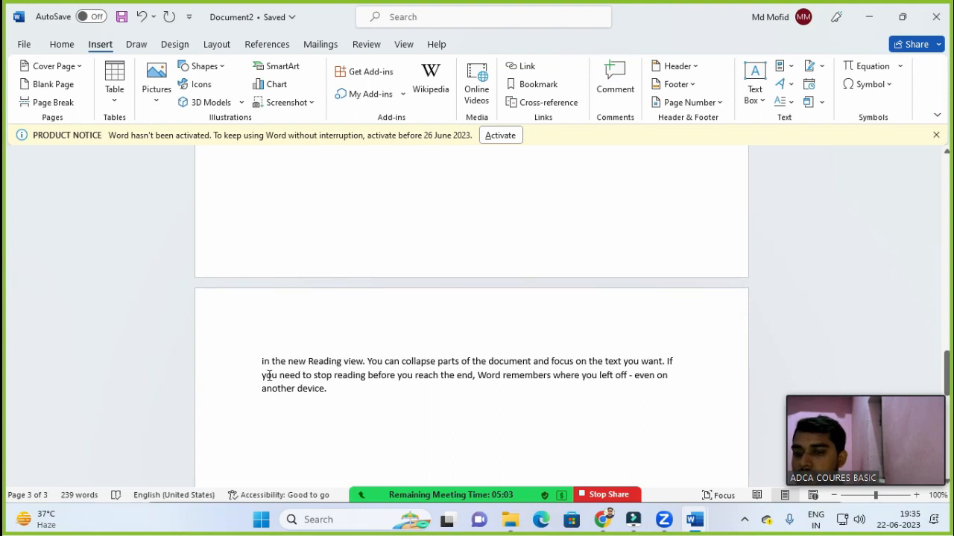
scroll(316, 385, "up", 4)
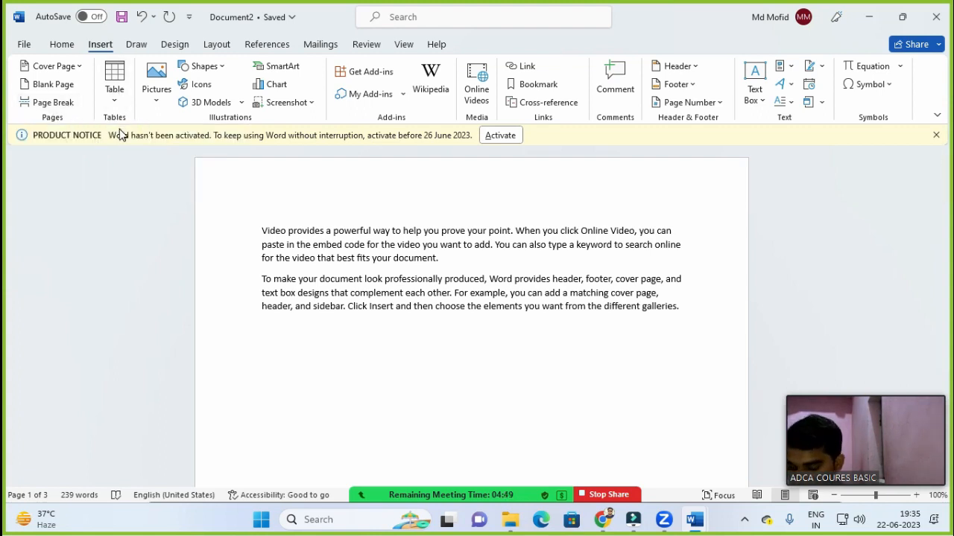
- Delete all of the document's content
key("ctrl+a")
key("Delete")
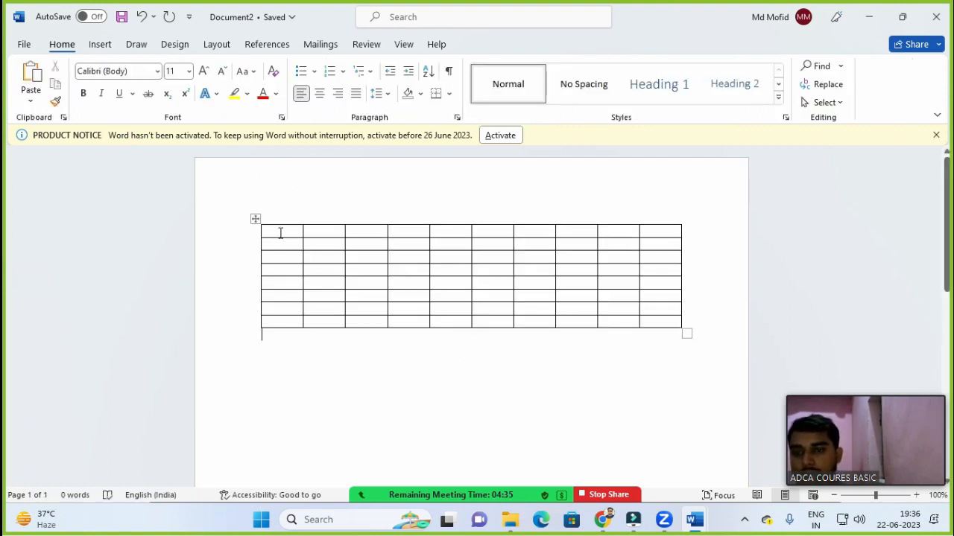
- Highlight single columns and single rows of the empty table one after another to point out its structure
left_click_drag(279, 231, 278, 318)
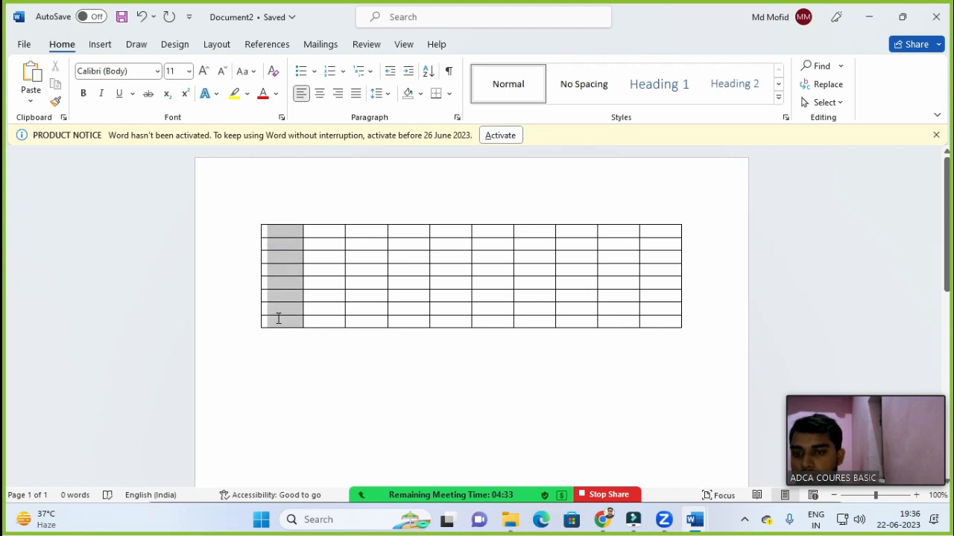
left_click_drag(316, 232, 319, 320)
left_click(402, 231)
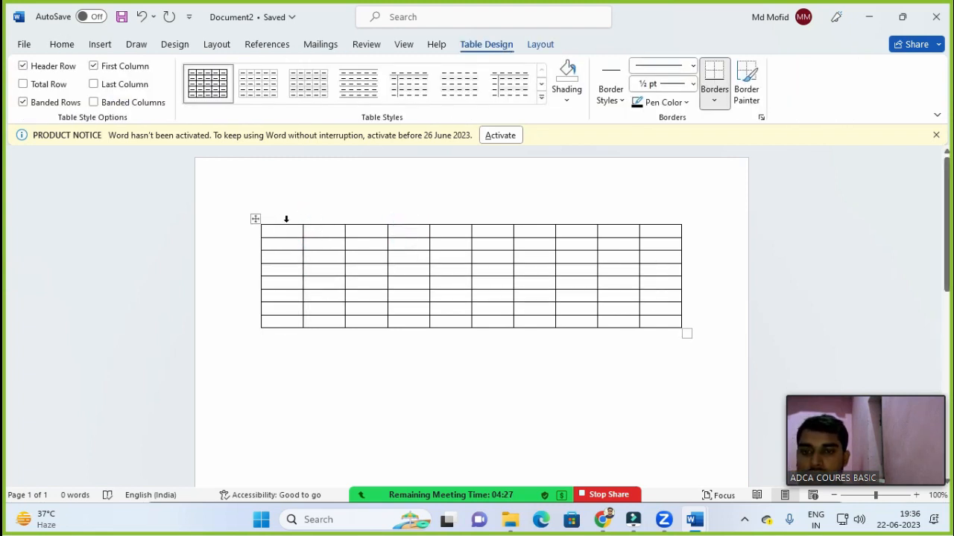
left_click_drag(292, 231, 643, 226)
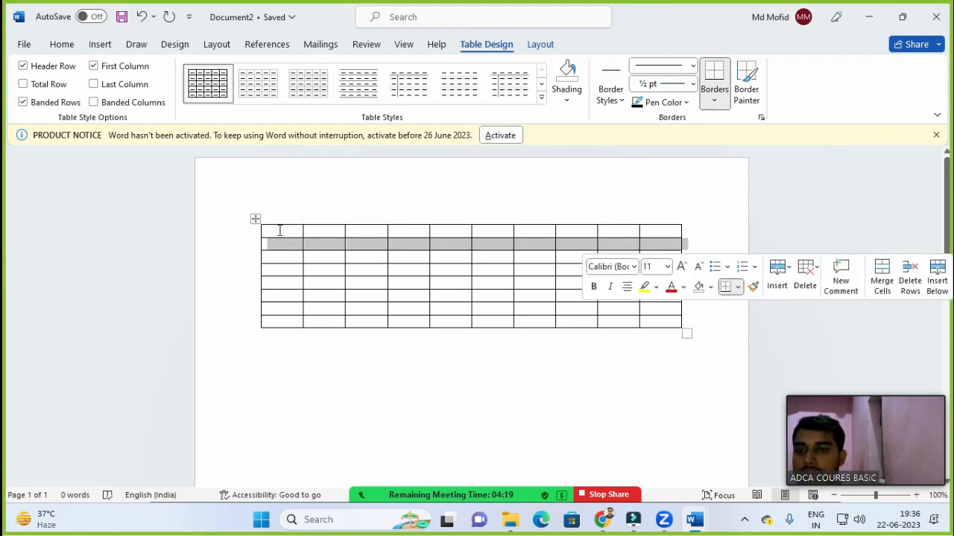
left_click_drag(278, 230, 283, 322)
left_click(320, 229)
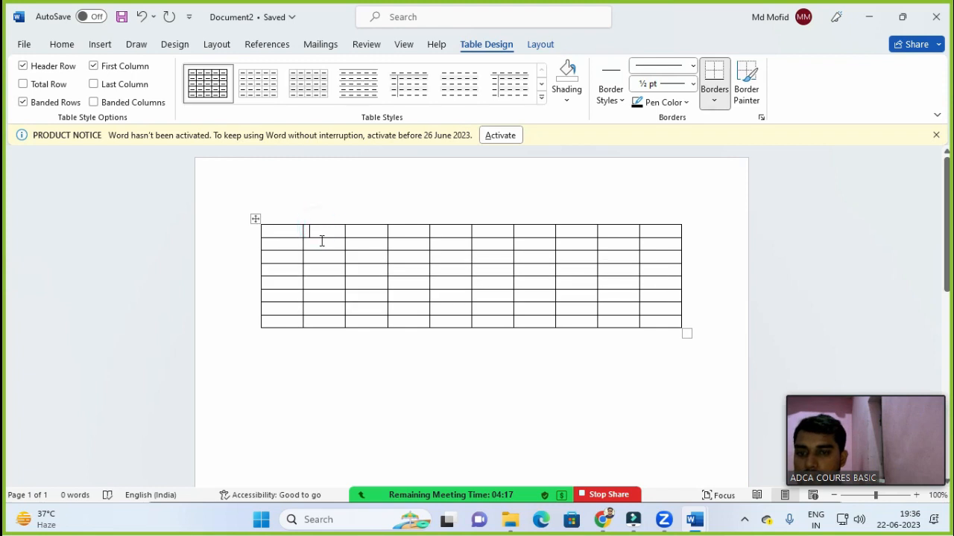
left_click_drag(321, 241, 323, 322)
left_click_drag(485, 234, 485, 306)
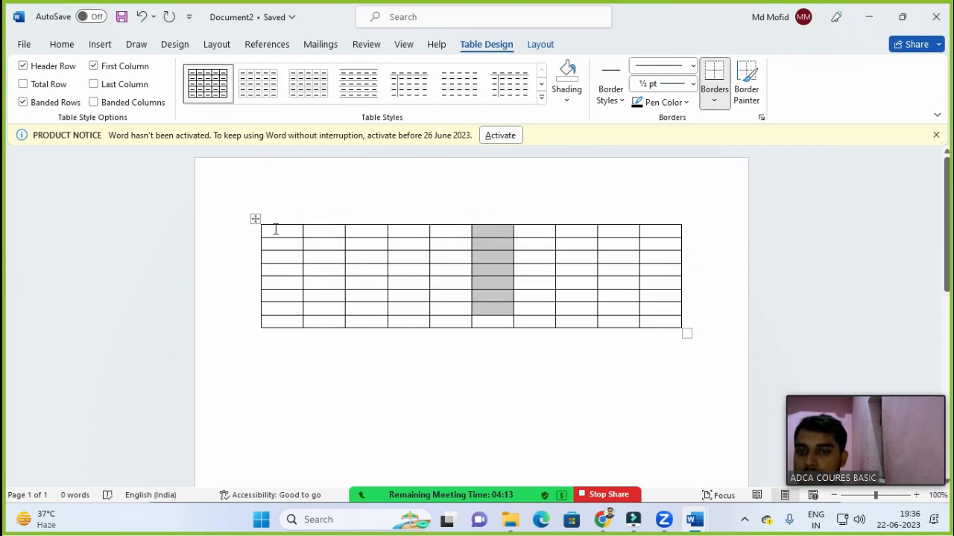
left_click_drag(275, 229, 655, 231)
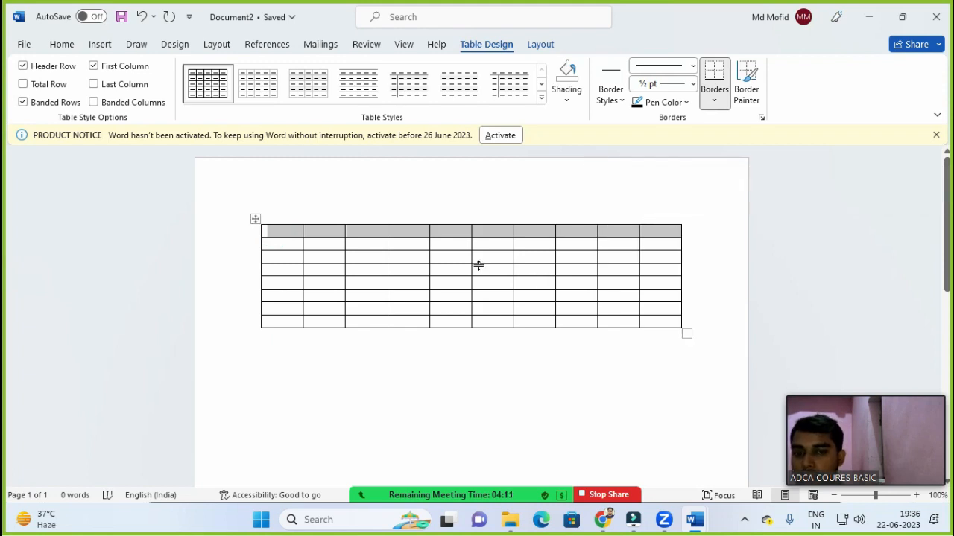
left_click(295, 362)
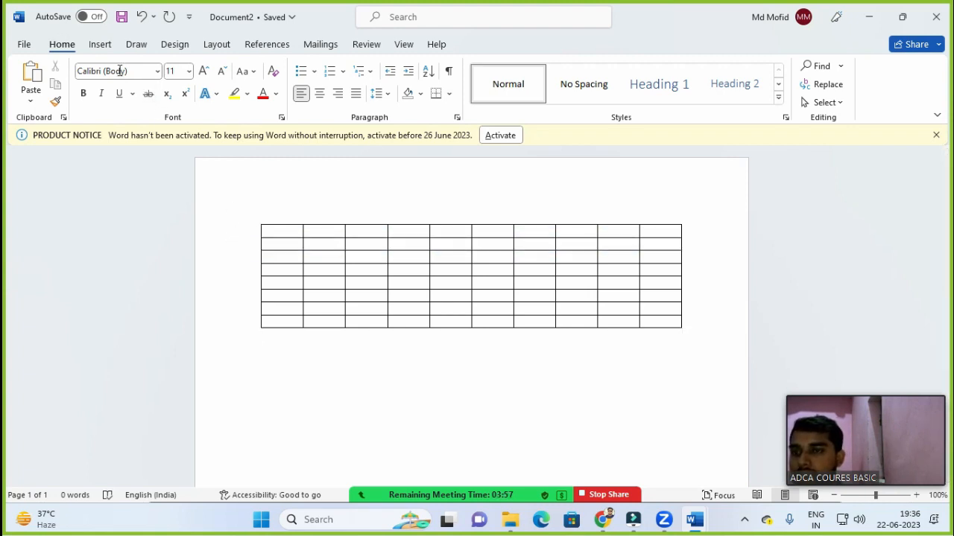
- Preview the largest table size, 10 columns by 8 rows, in the table insertion grid
left_click(100, 44)
left_click(105, 100)
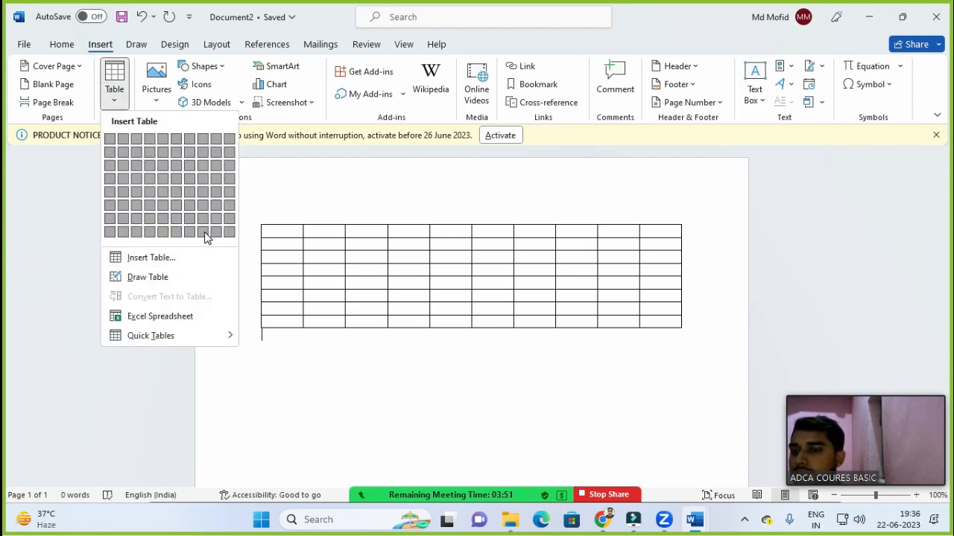
left_click(328, 350)
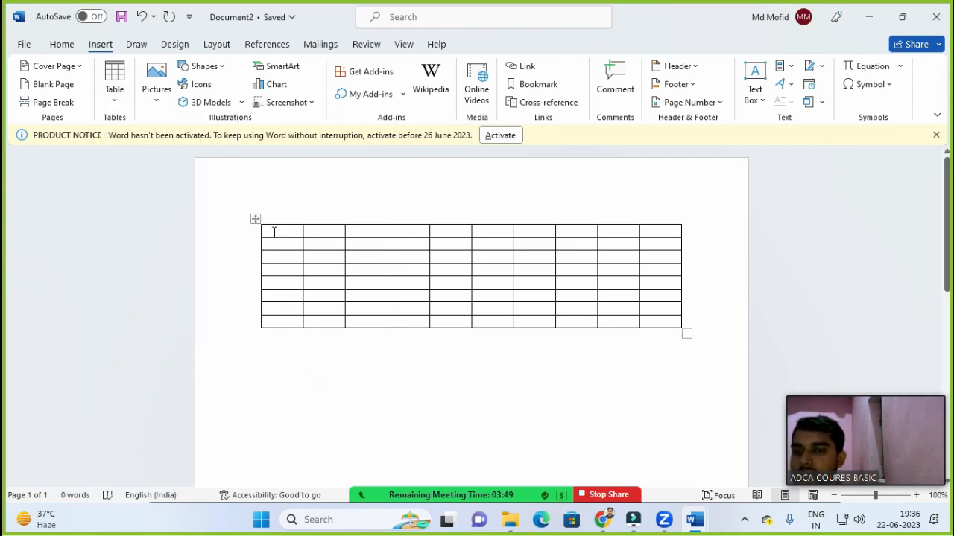
- Select the whole table and remove it from the page
left_click(257, 221)
key("Delete")
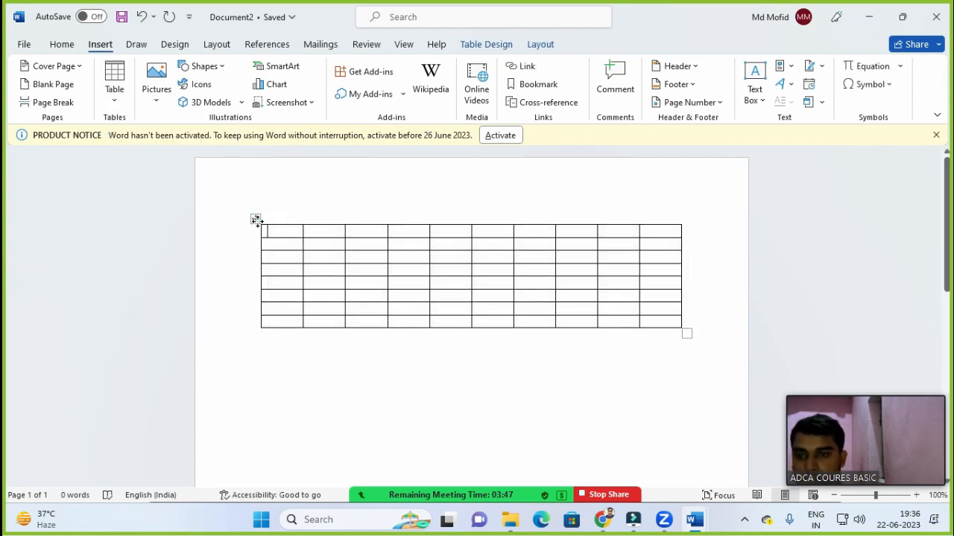
left_click(256, 220)
key("BackSpace")
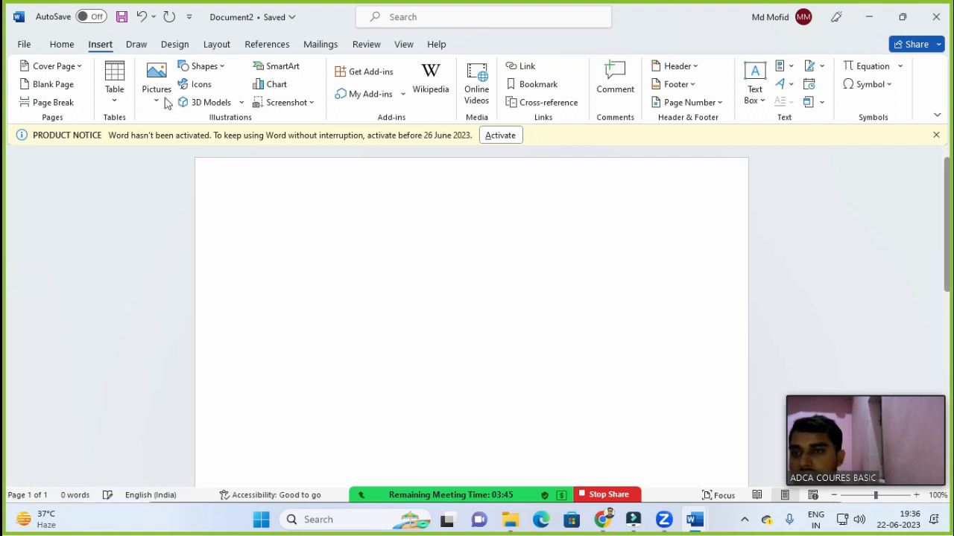
- Insert a table with 10 columns and 12 rows using the Insert Table dialog, keeping the automatic fixed column width
left_click(113, 96)
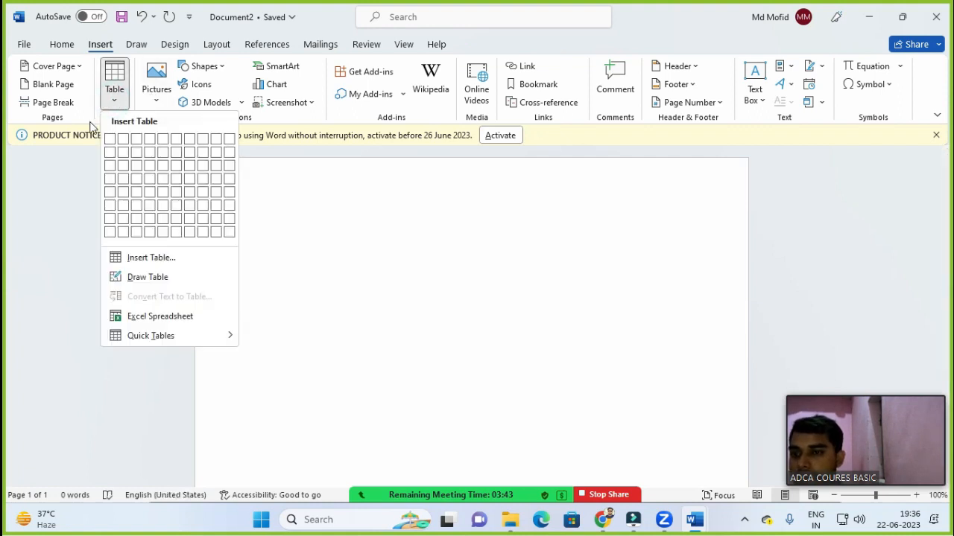
left_click(140, 258)
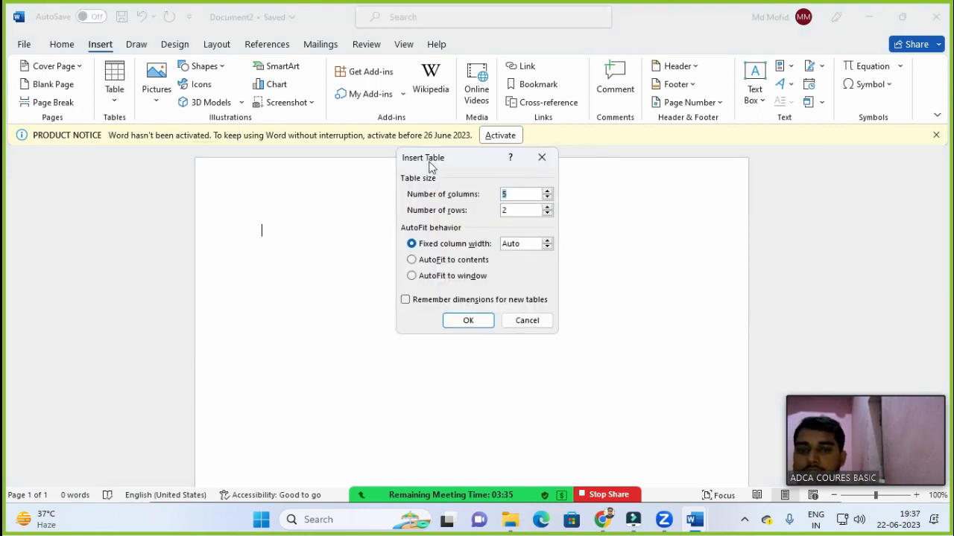
left_click_drag(465, 155, 605, 149)
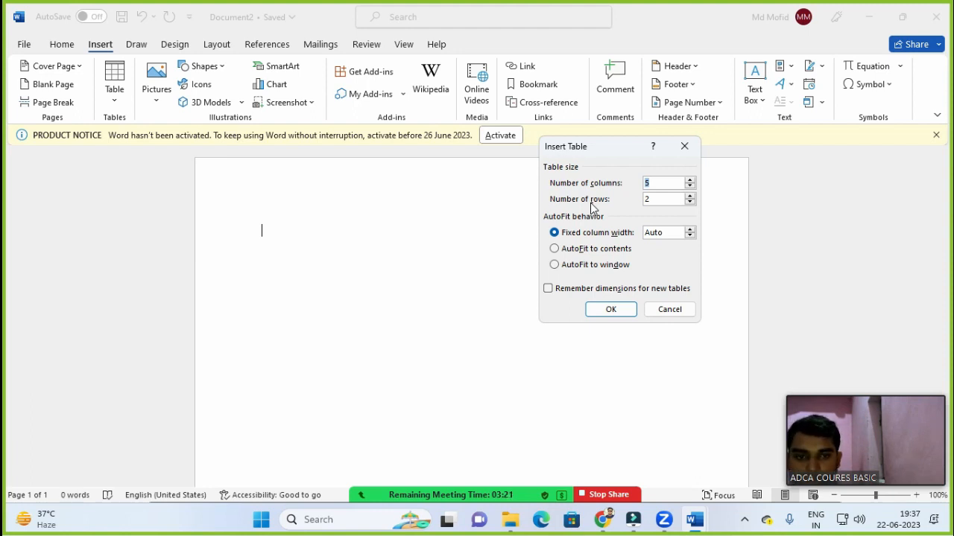
type("10")
key("Tab")
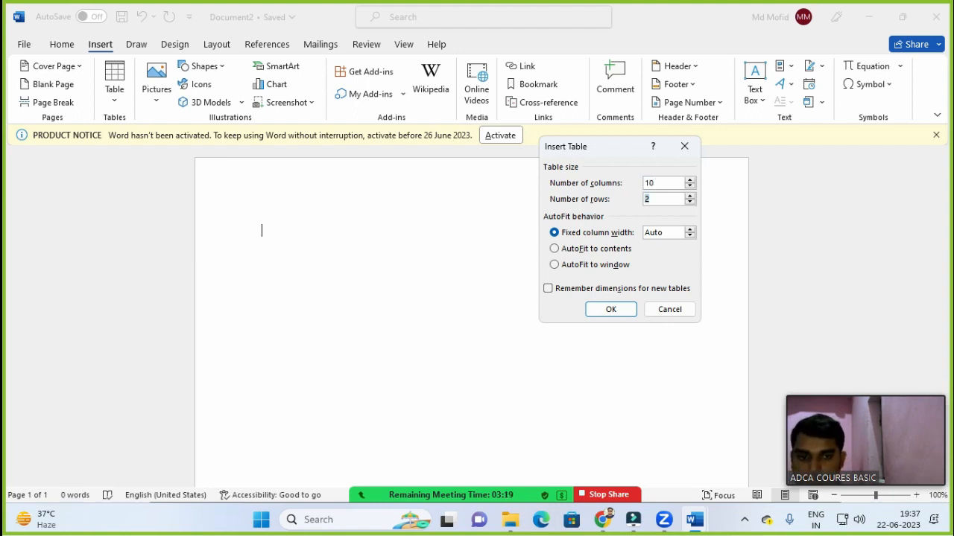
type("12")
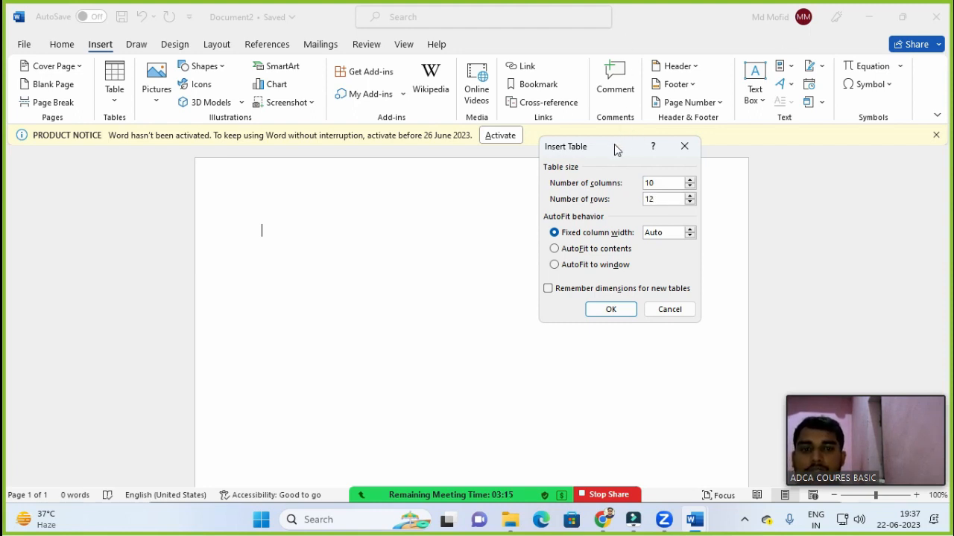
left_click_drag(615, 149, 611, 124)
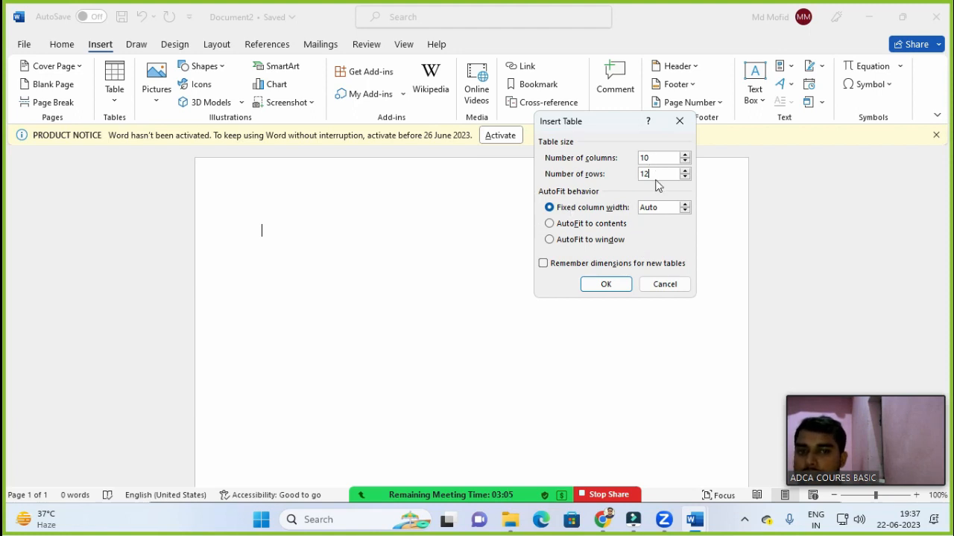
left_click(626, 287)
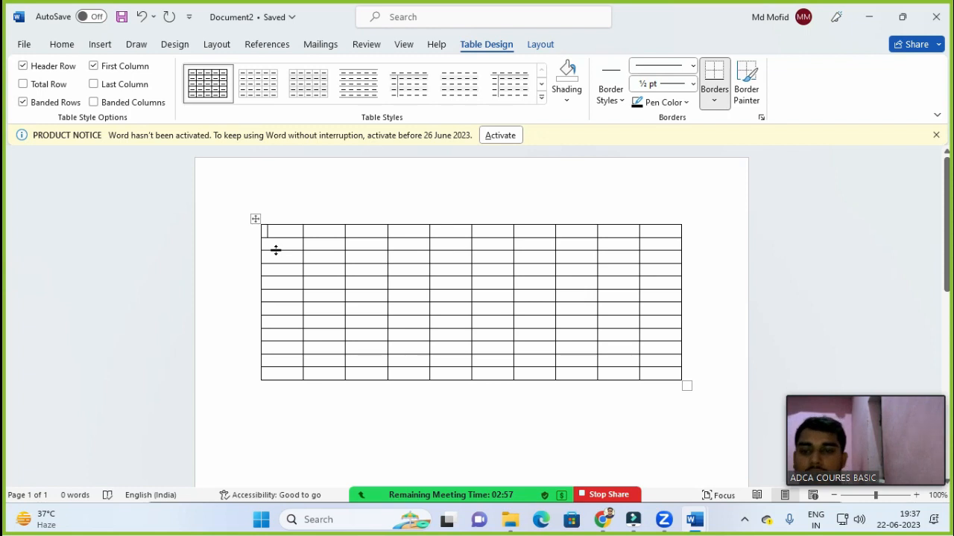
left_click(360, 404)
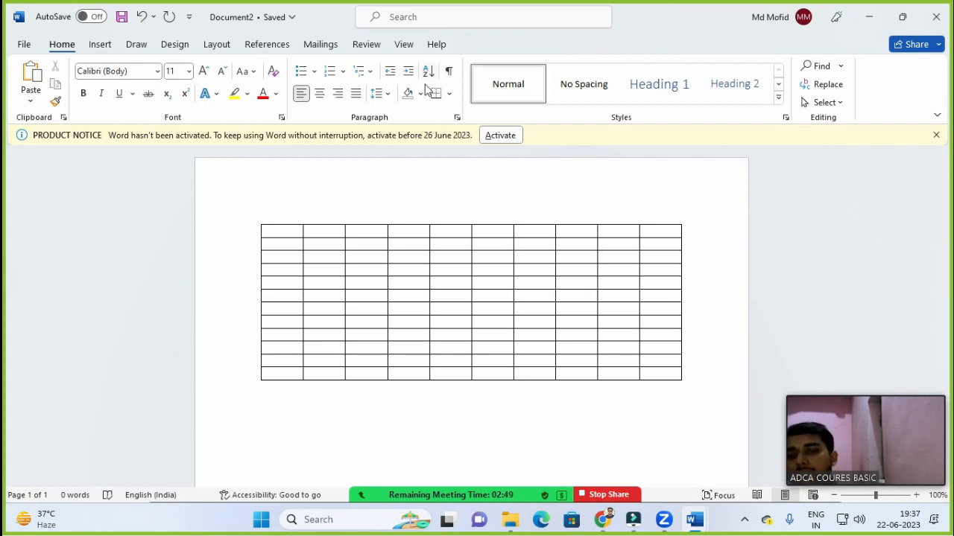
- Apply a black list table style with a solid header row to the table and undo it
left_click(447, 254)
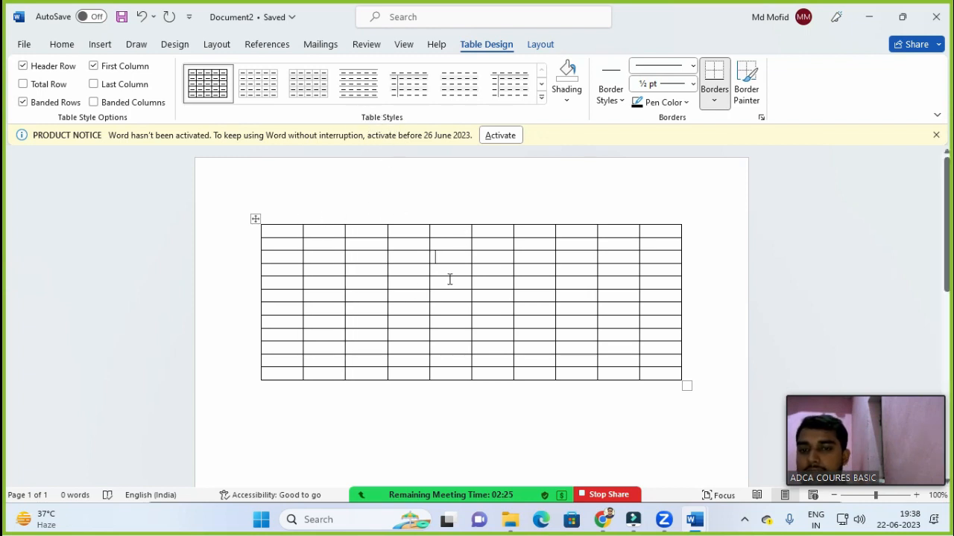
left_click(389, 287)
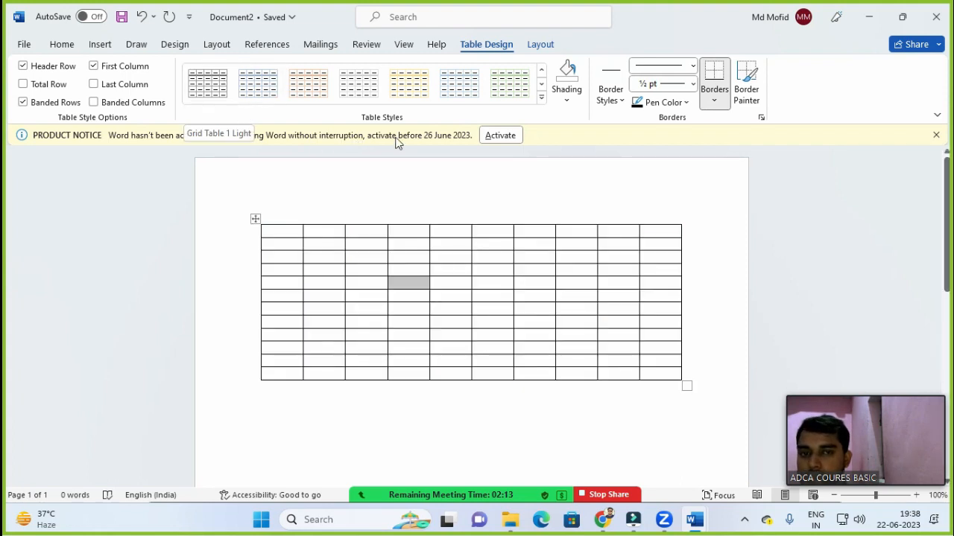
left_click(542, 104)
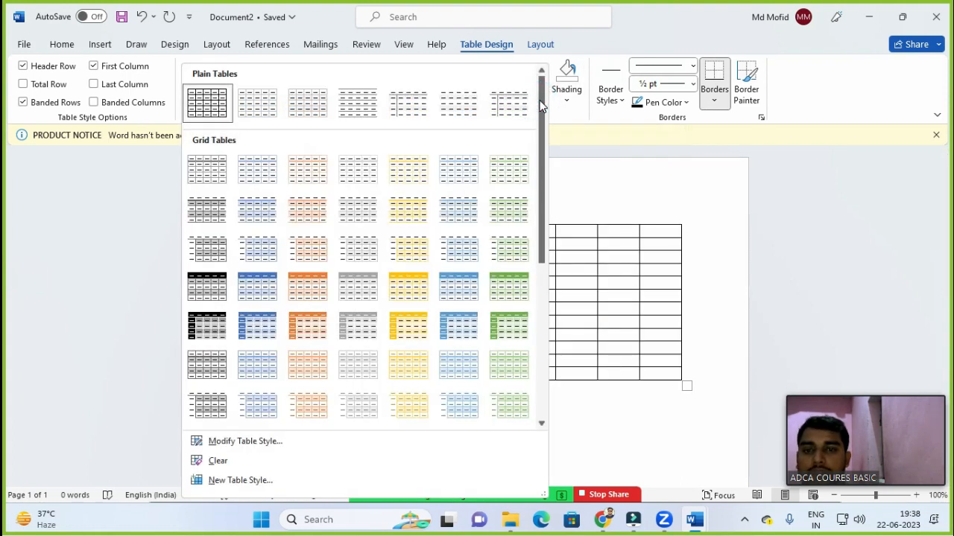
left_click_drag(541, 107, 544, 272)
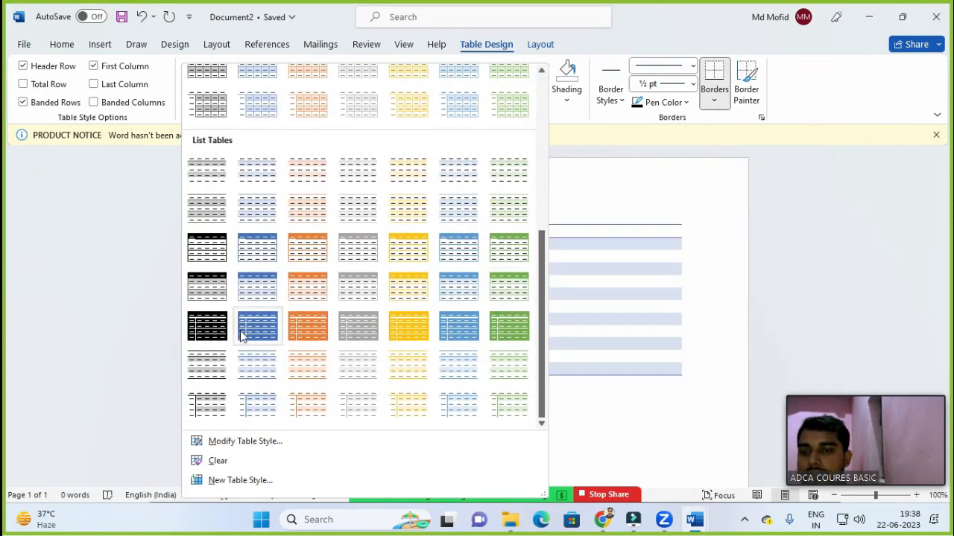
left_click(201, 251)
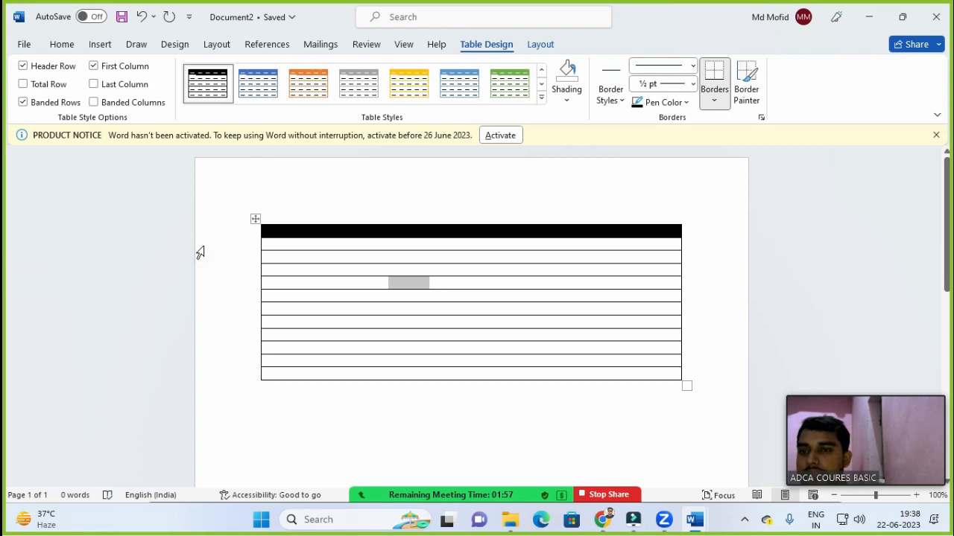
left_click(539, 97)
key("ctrl+z")
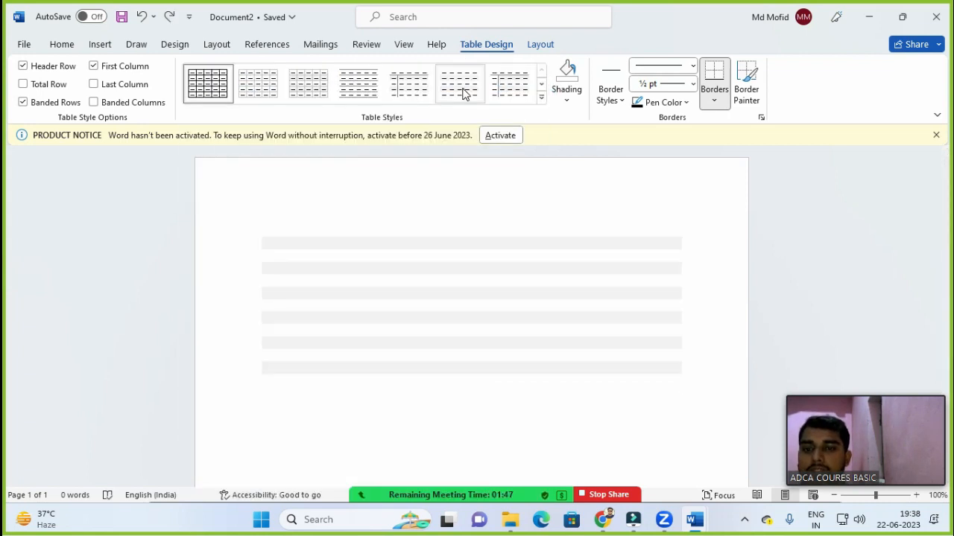
- Try a plain table style with light grey banded rows plus gold shading on one third-row cell, and undo both changes
left_click(292, 88)
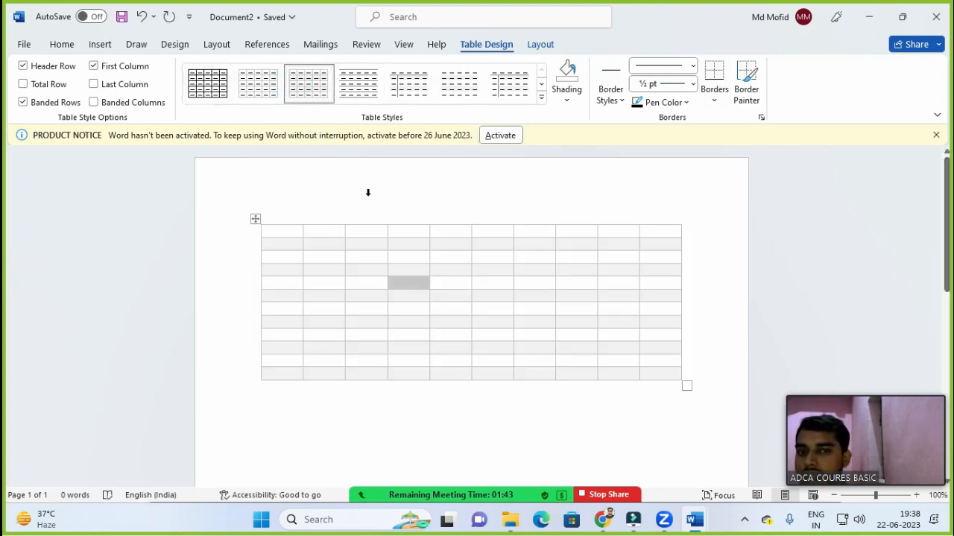
left_click(563, 109)
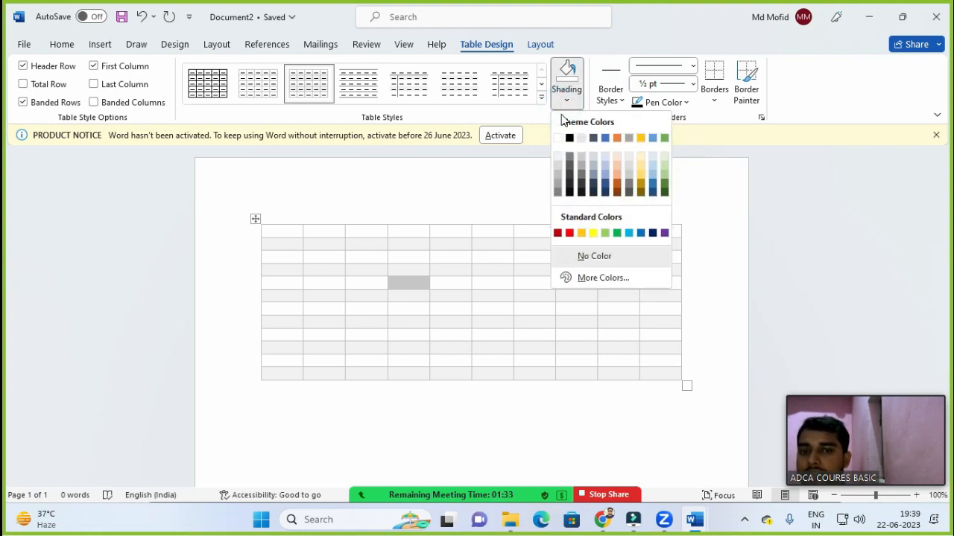
left_click(415, 253)
left_click(412, 259)
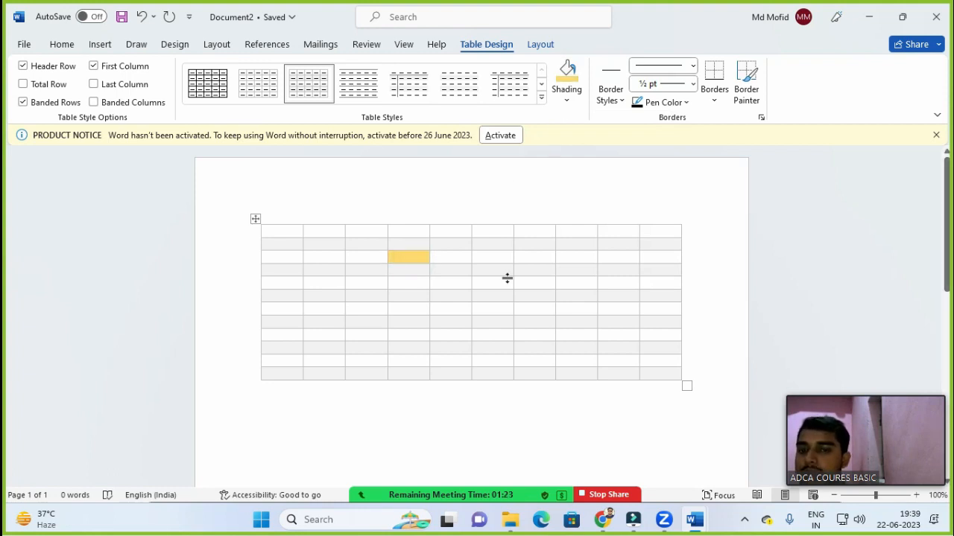
key("ctrl+z")
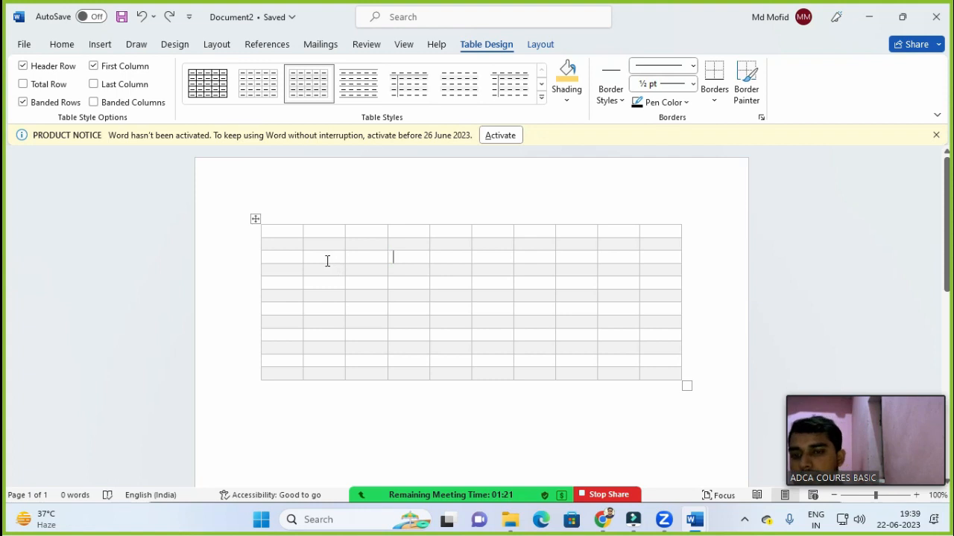
left_click(271, 231)
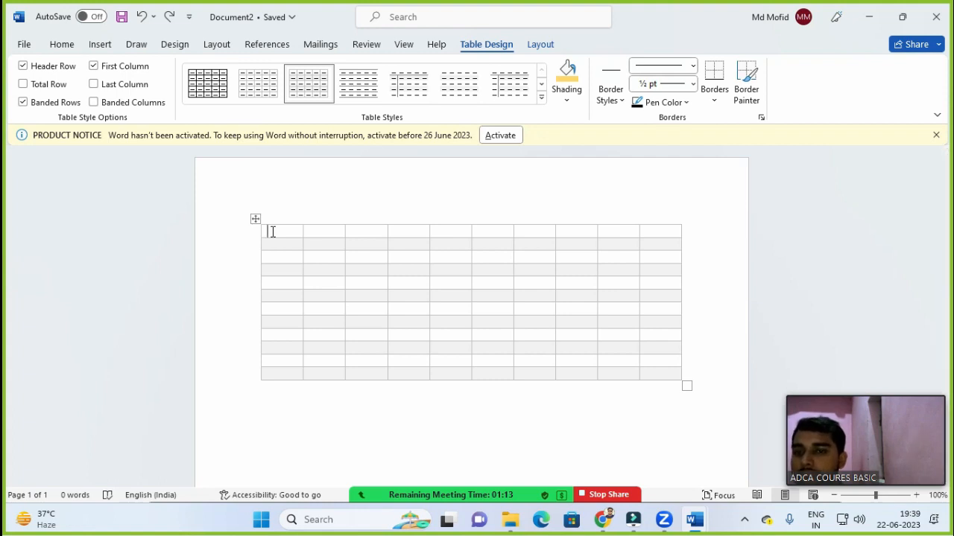
key("ctrl+z")
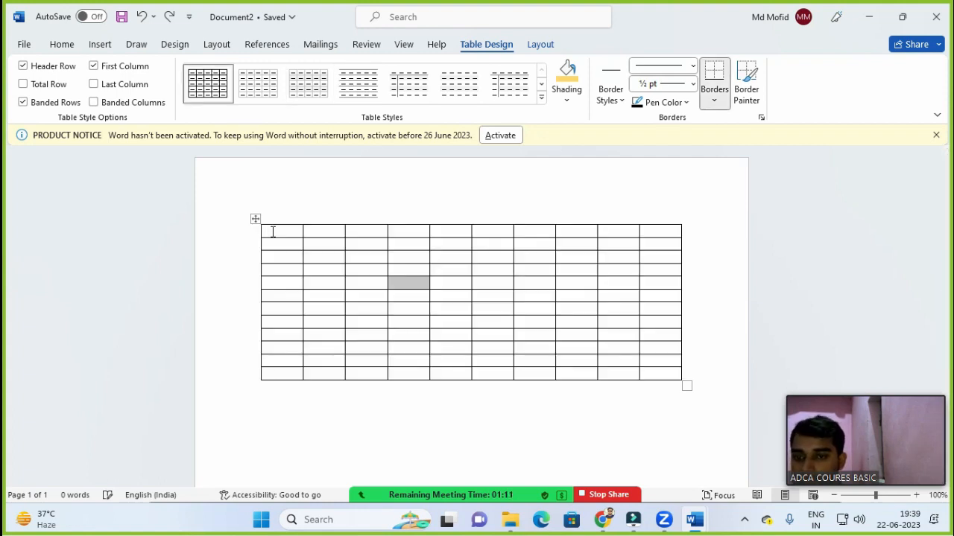
- Select the entire 10-column table and delete it from the document
left_click(272, 232)
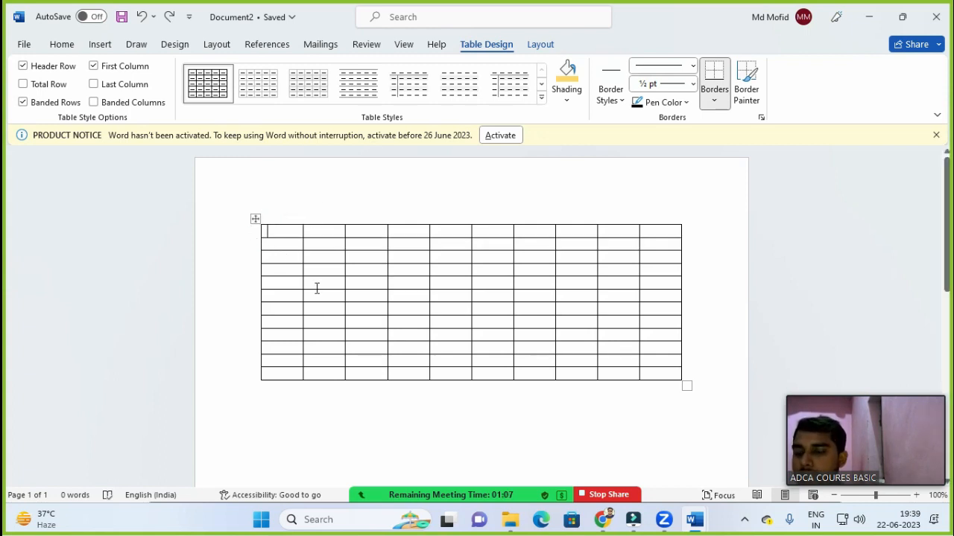
key("ctrl+a")
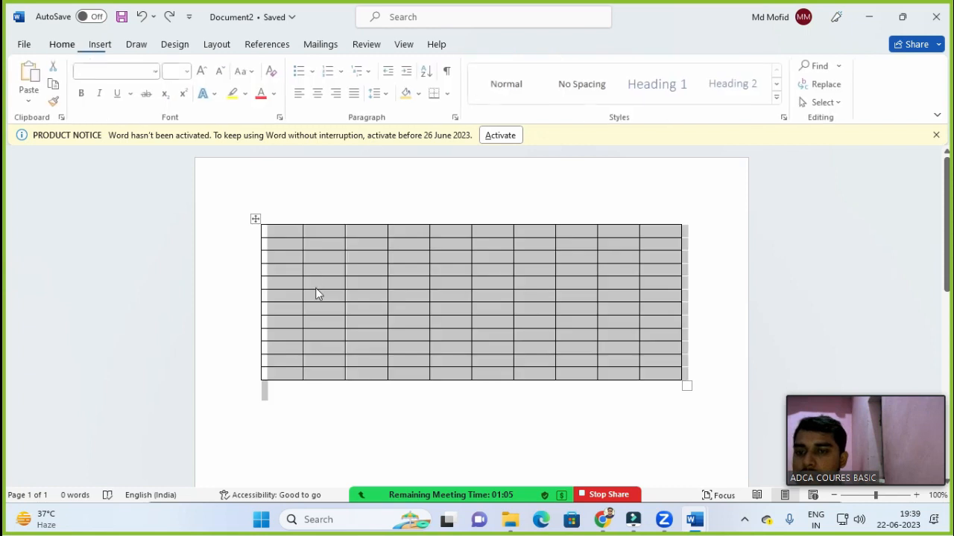
key("Delete")
- Insert a table with 7 columns and 5 rows using the Insert Table dialog, keeping the automatic fixed column width
left_click(100, 45)
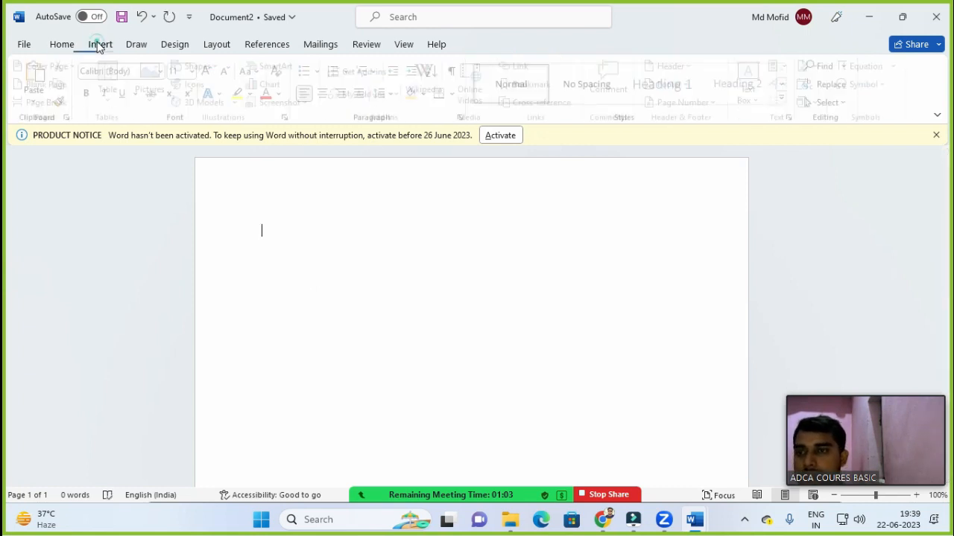
left_click(119, 99)
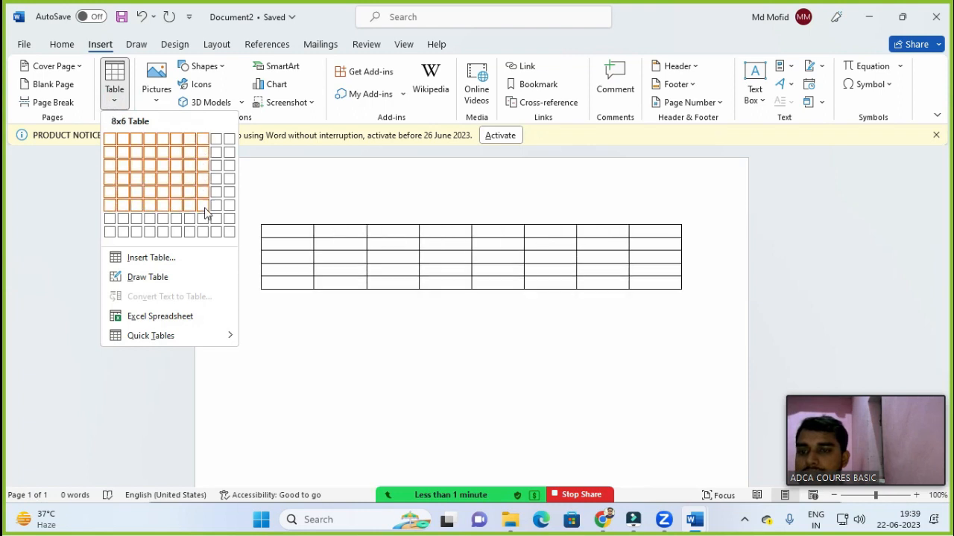
left_click(173, 259)
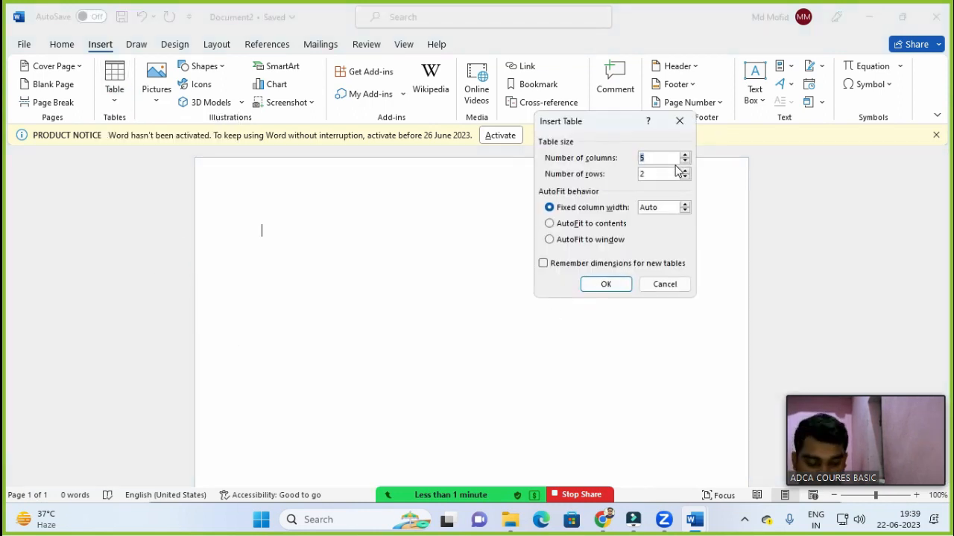
type("7")
key("Tab")
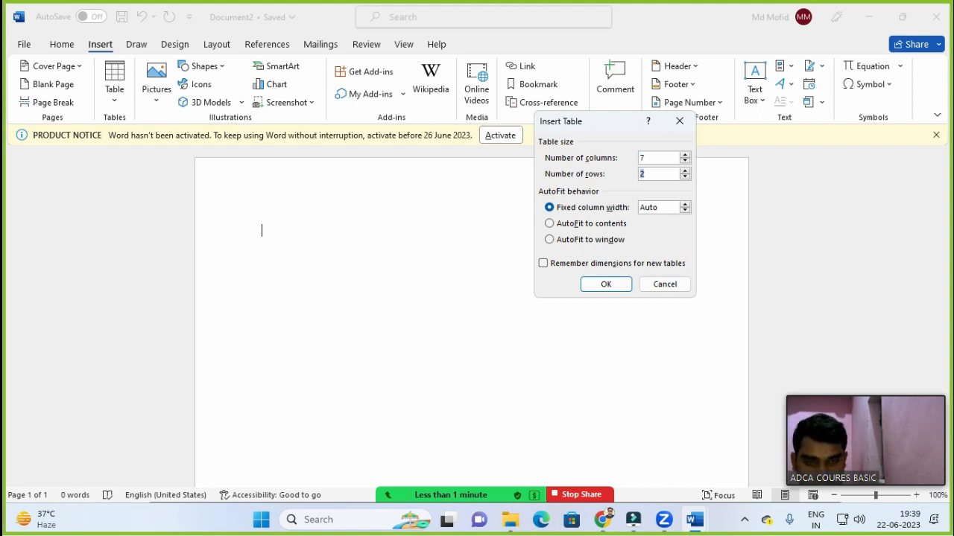
type("5")
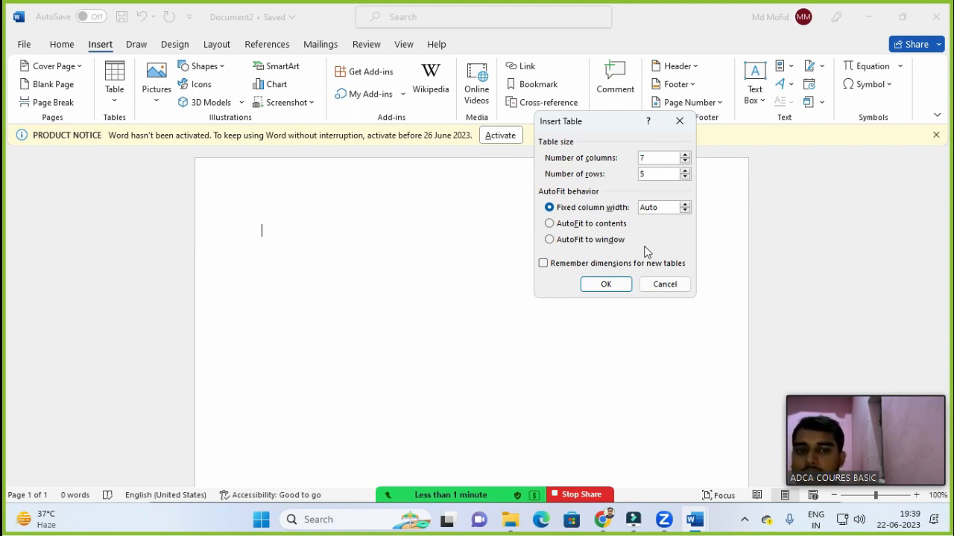
left_click(605, 283)
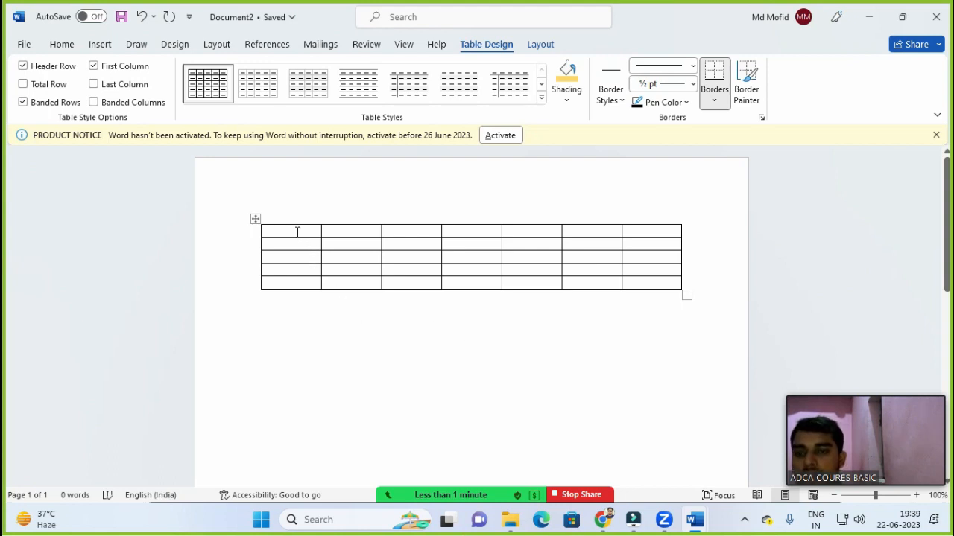
- Fill the header row with Roll No, Name, Math, Hindi, English, Sst and Total
left_click(297, 233)
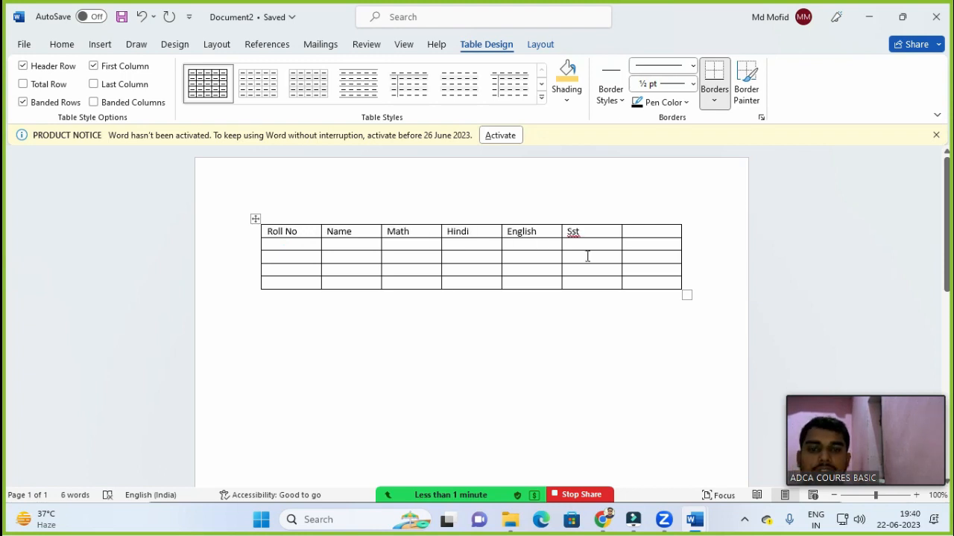
type("Total")
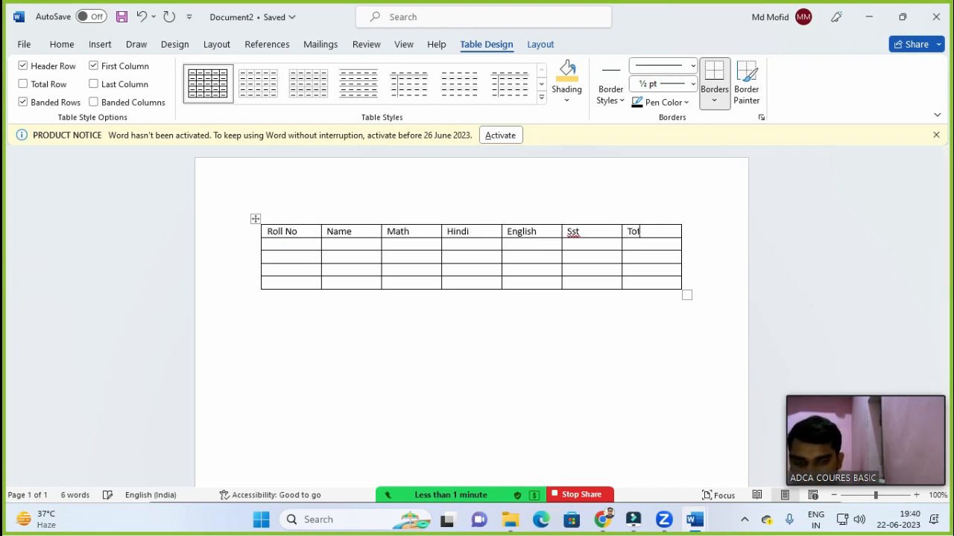
key("Return")
key("ctrl+z")
key("ctrl+z")
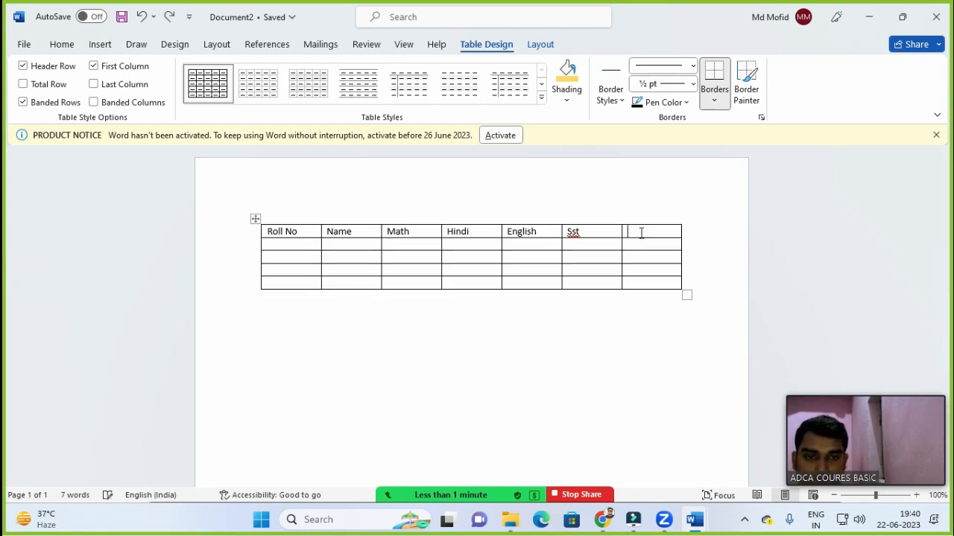
type("Total")
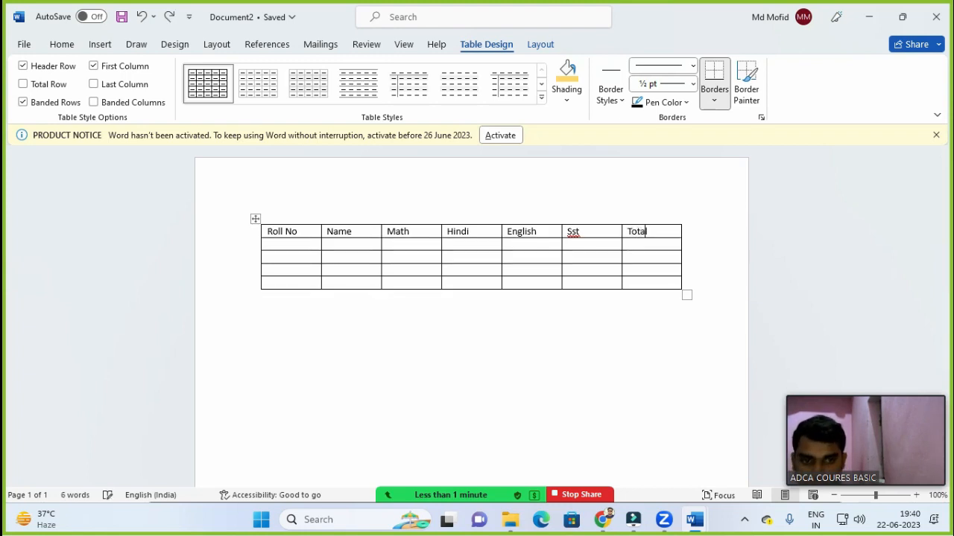
left_click(383, 336)
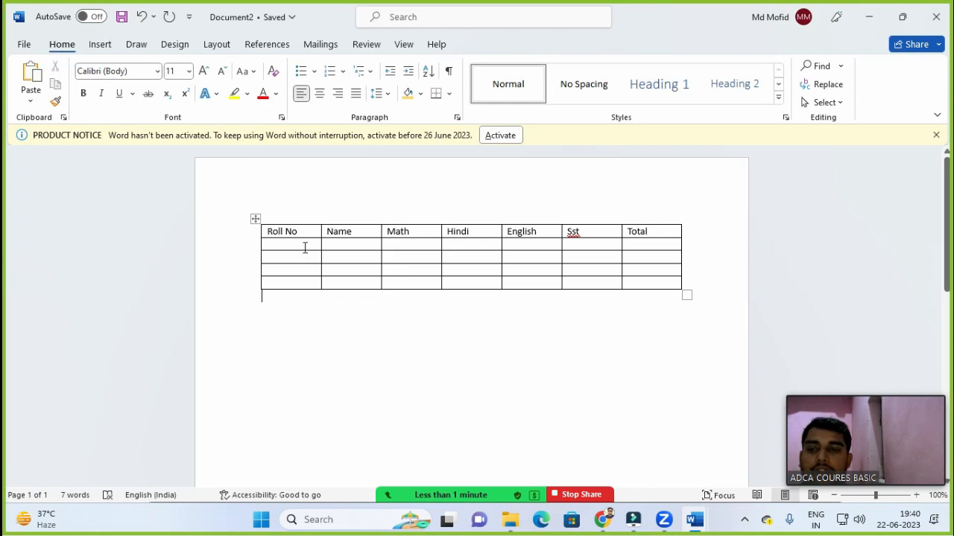
- Number the four rows of the Roll No column from 1 to 4
left_click(304, 248)
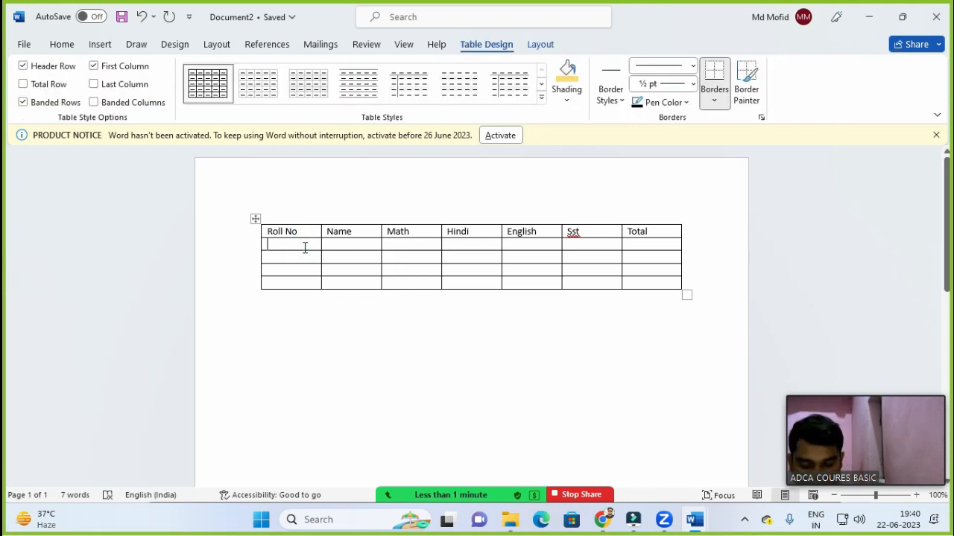
type("1")
left_click(304, 258)
type("2")
key("Down")
type("3")
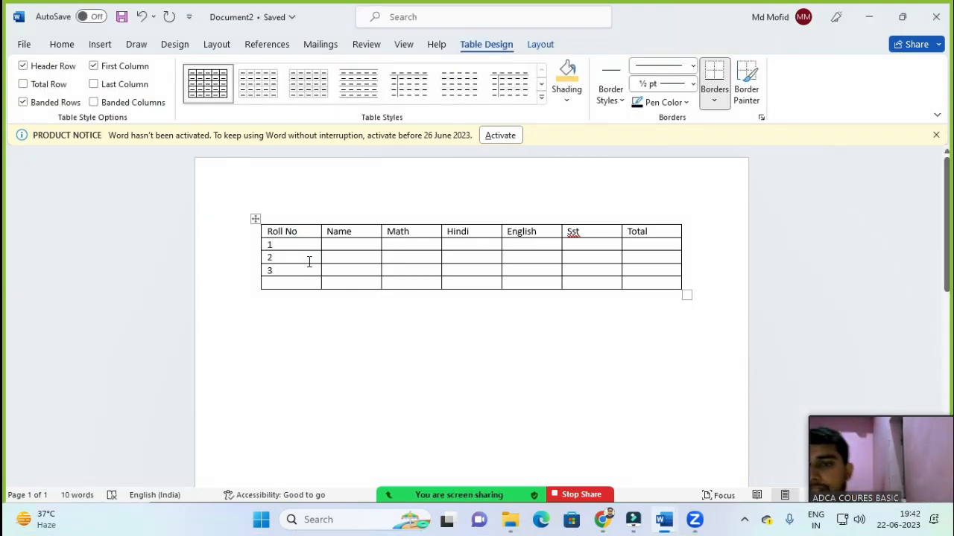
left_click(269, 282)
type("4")
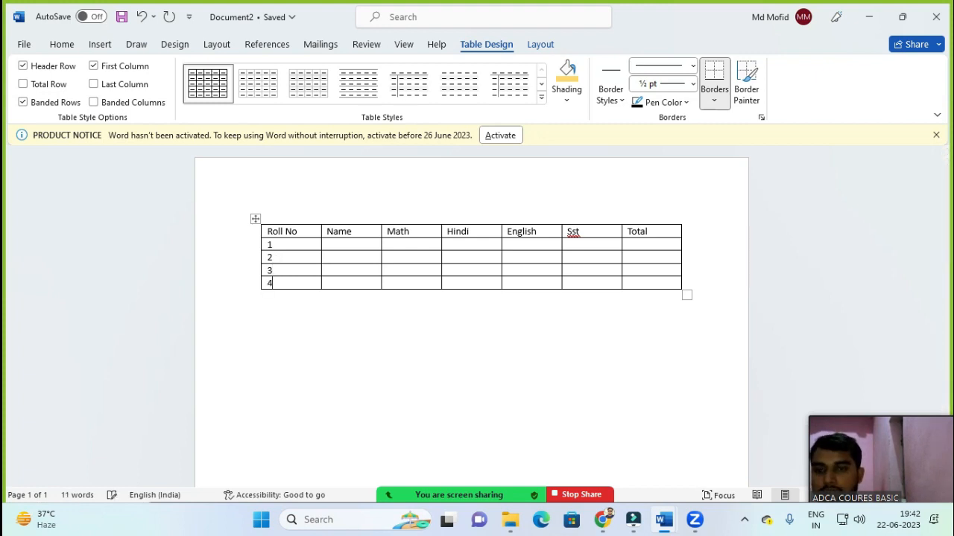
- Fill the Name column with a student's first name for each of the four roll numbers
left_click(336, 248)
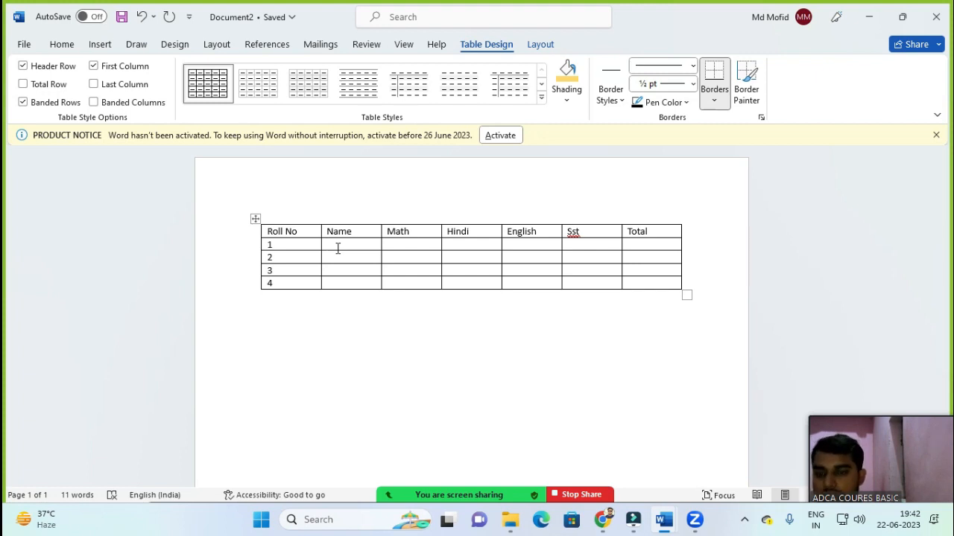
type("ahul")
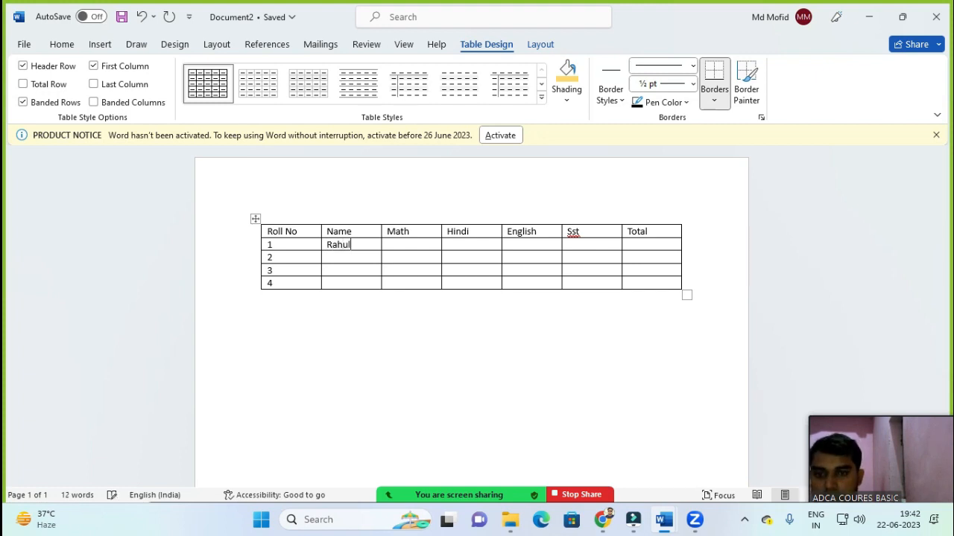
key("Down")
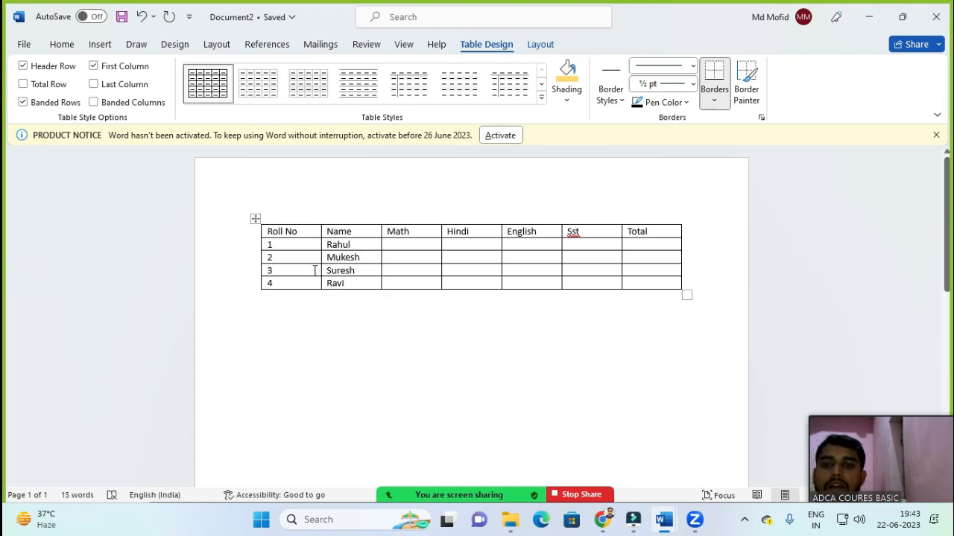
- Enter the marks for roll number 1: Math 66, Hindi 58, English 48 and Sst 75
left_click(395, 244)
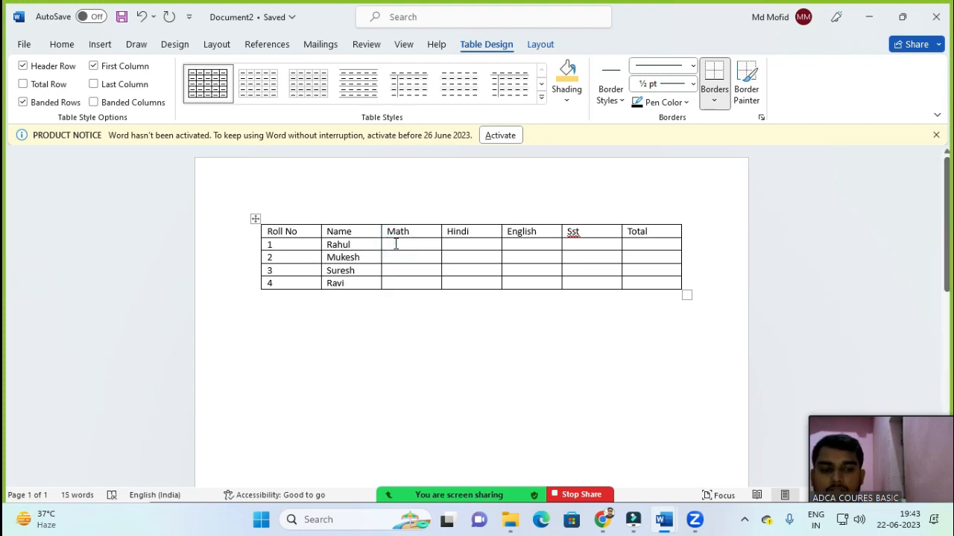
type("6")
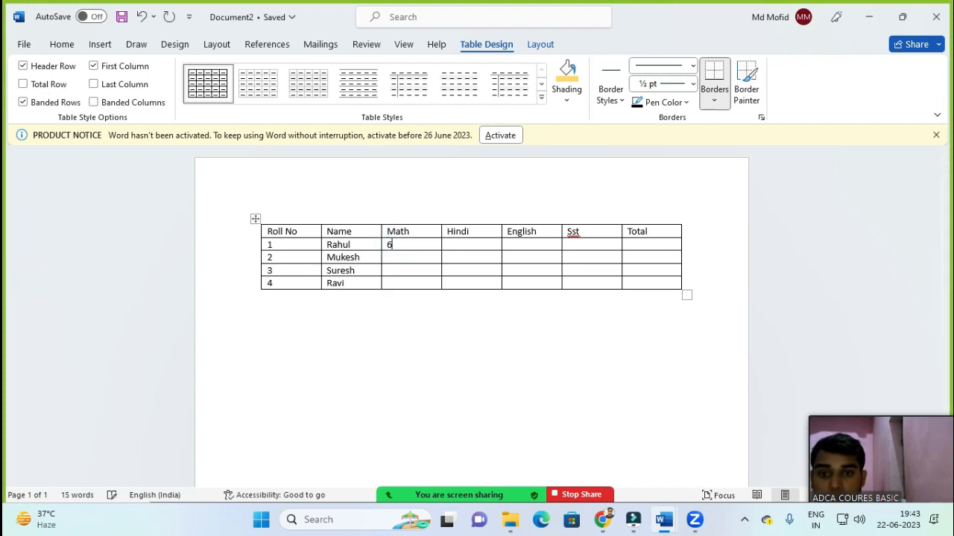
type("6")
key("Tab")
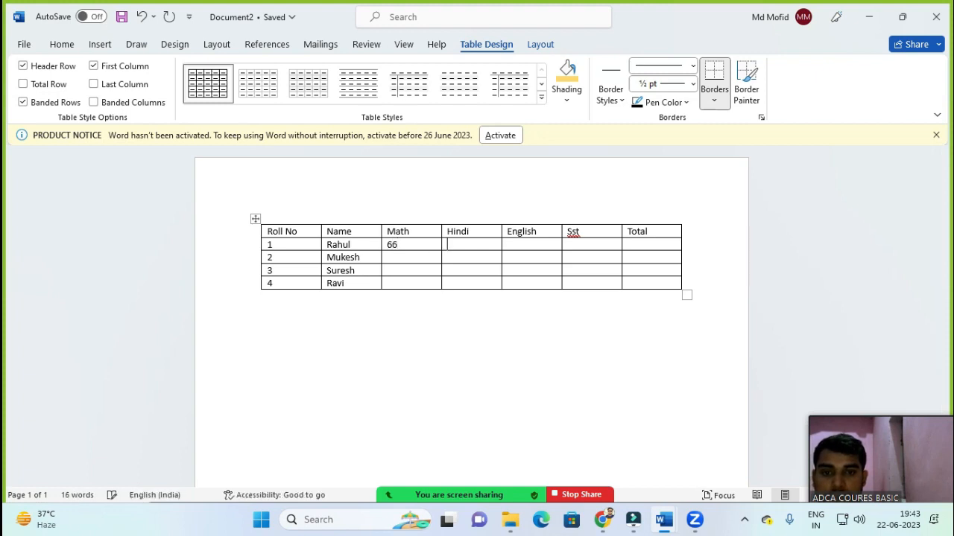
type("58")
key("Tab")
type("48")
key("Right")
type("75")
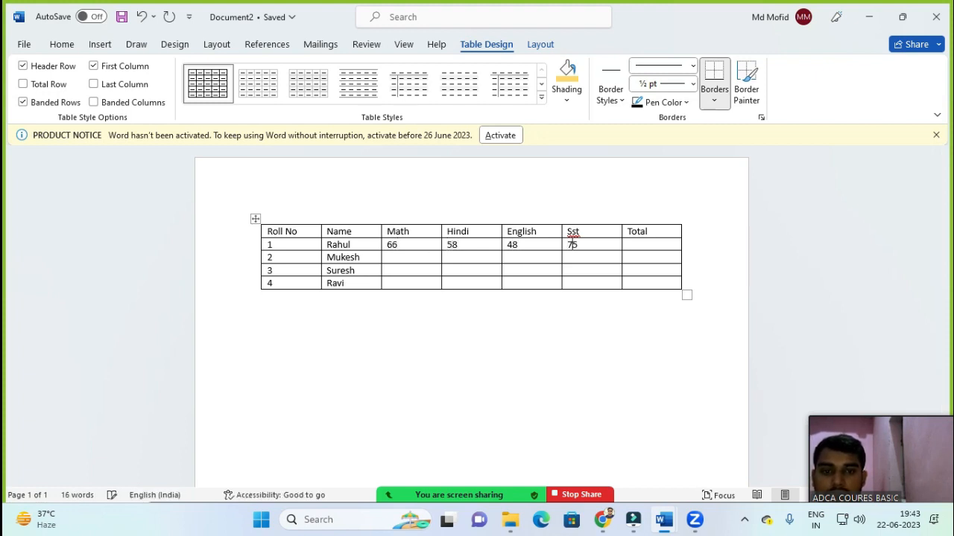
- Enter Math, Hindi, English and Sst marks for roll 2 (69, 54, 75, 87), roll 3 (58, 45, 75, 55) and roll 4 (96, 47, 58, 74)
key("Right")
key("Down")
key("Left")
key("Left")
type("69")
key("Tab")
type("54")
key("Tab")
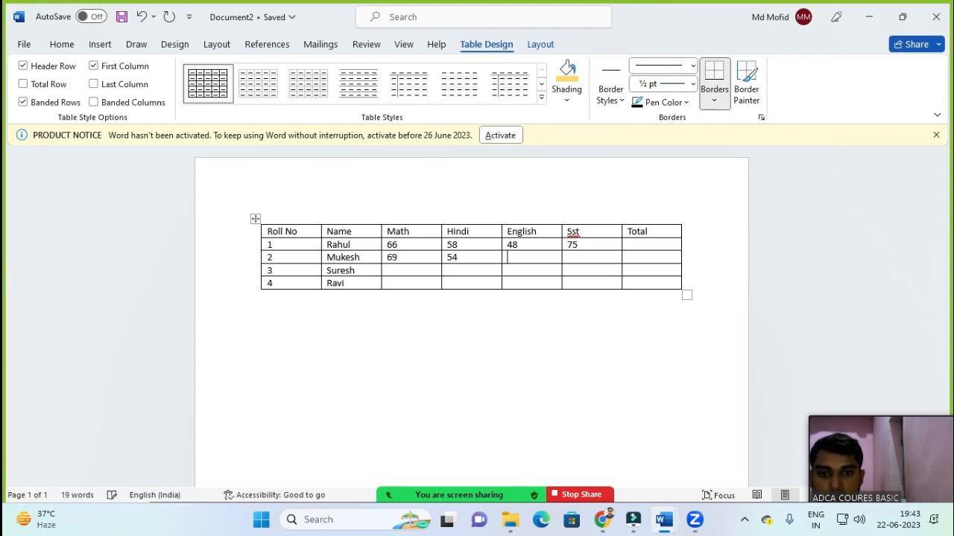
type("75")
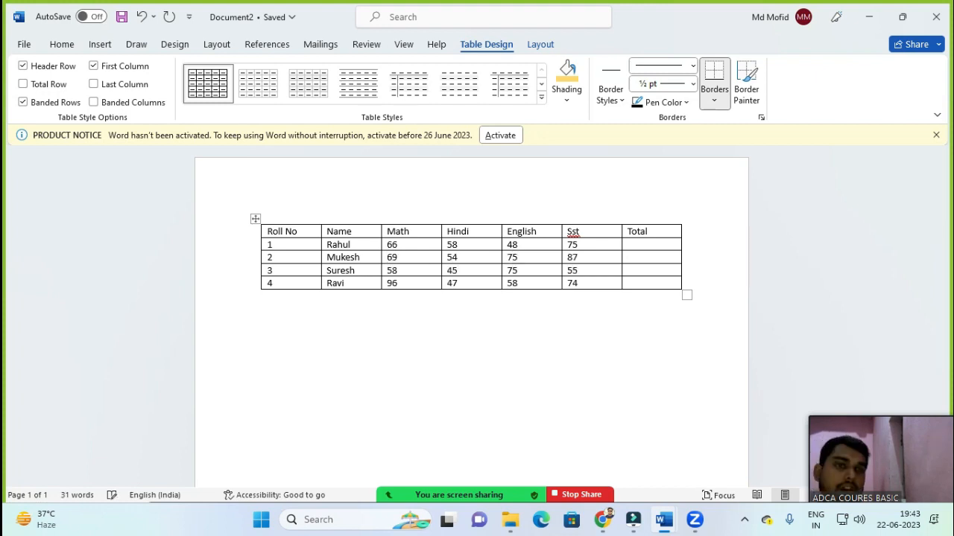
- Calculate the Total cell for roll number 1 with the table formula =SUM(LEFT)
left_click(649, 246)
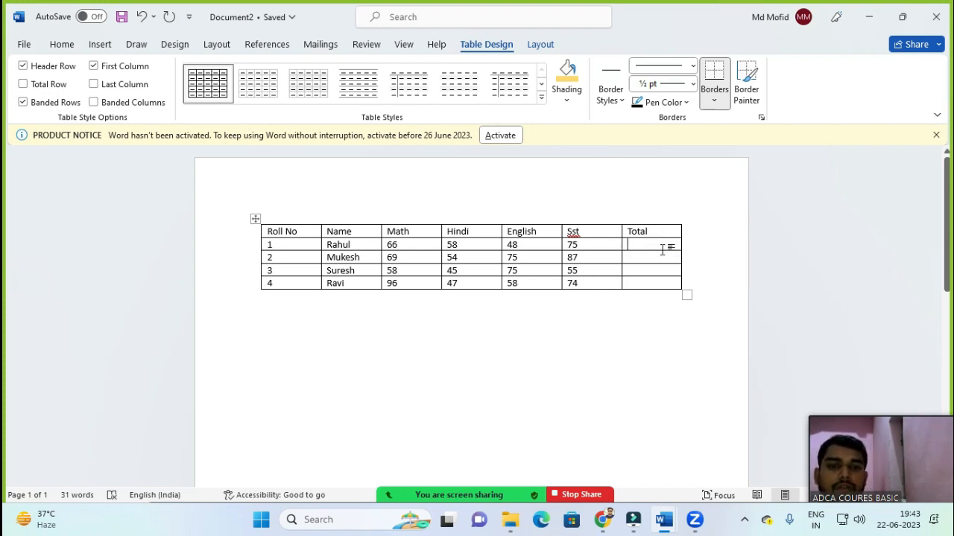
left_click(540, 46)
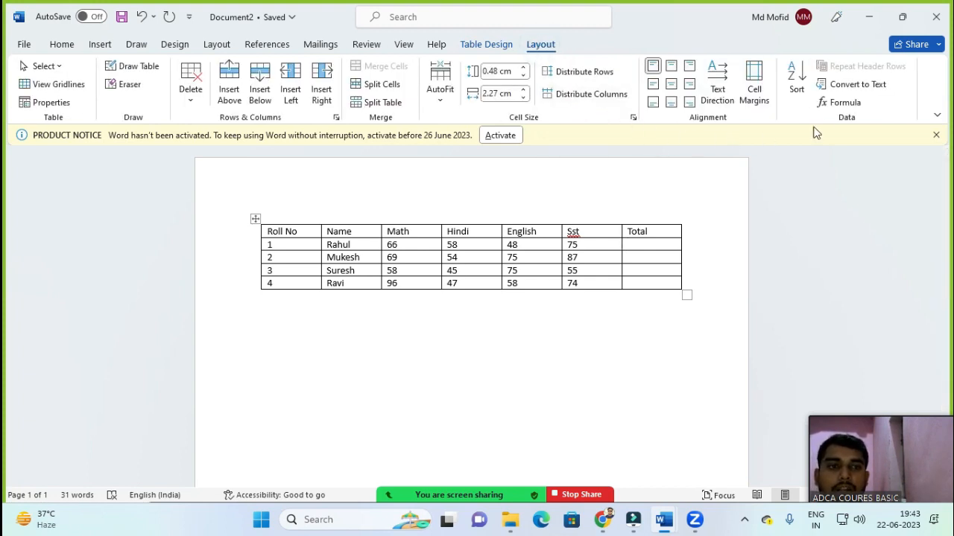
left_click(845, 102)
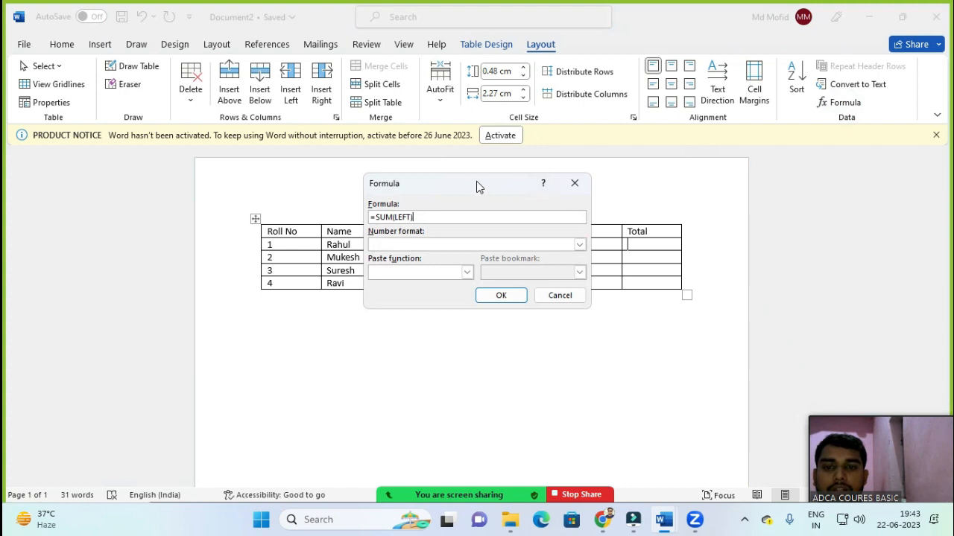
left_click_drag(476, 181, 833, 141)
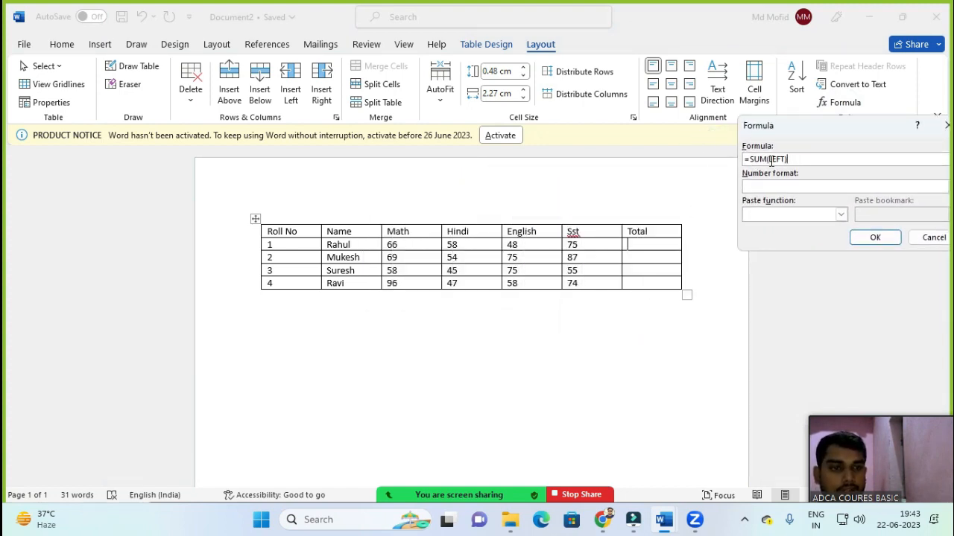
left_click(874, 239)
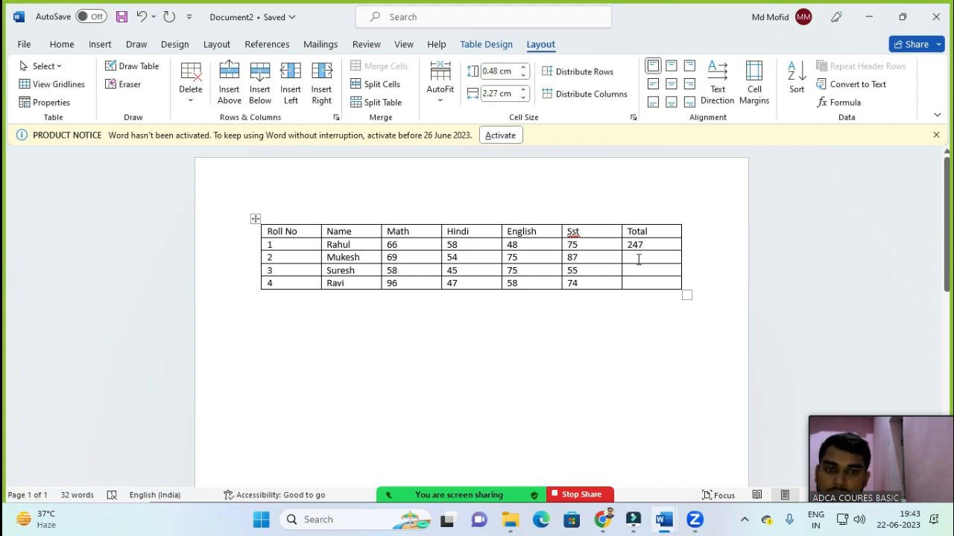
- Calculate the Total cell for roll number 2, replacing the suggested ABOVE argument so the formula sums left
left_click(638, 257)
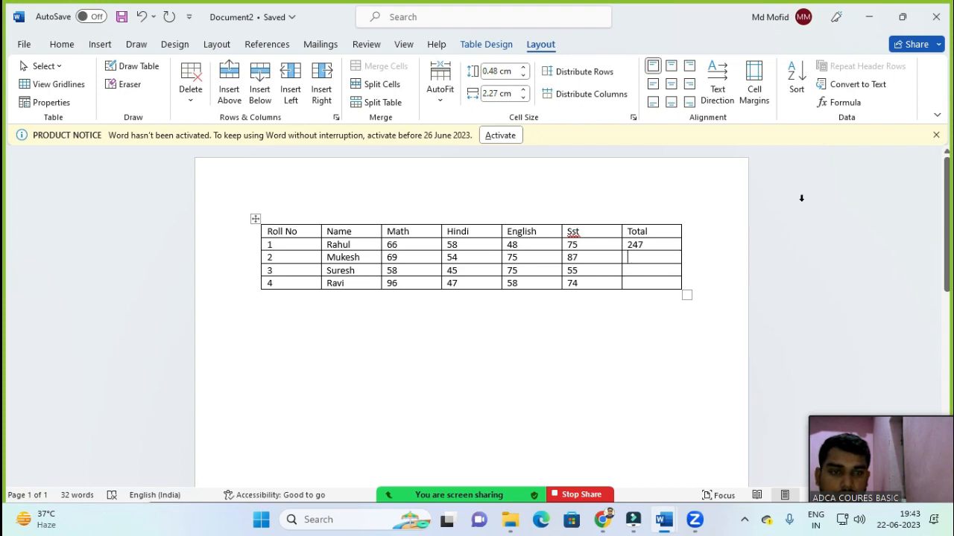
left_click(845, 105)
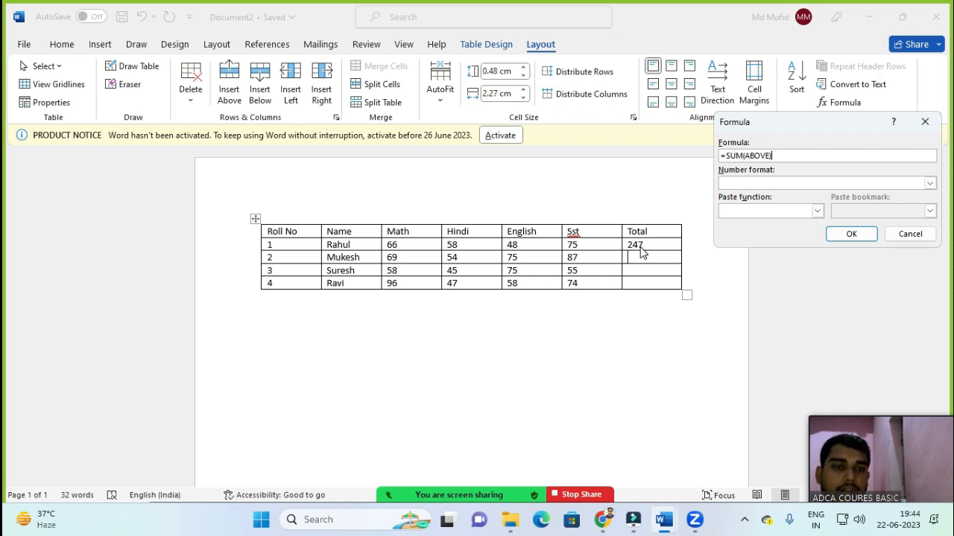
key("BackSpace")
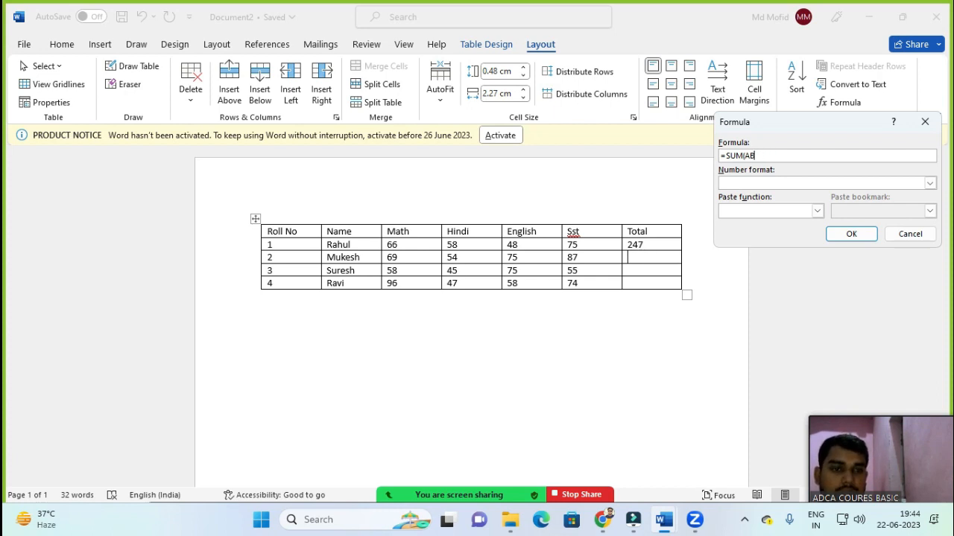
type("(")
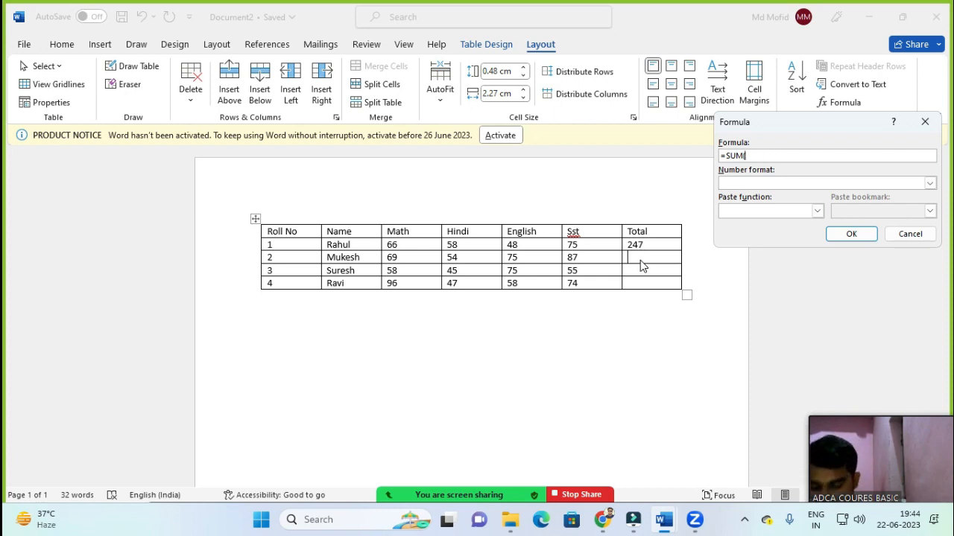
type("(")
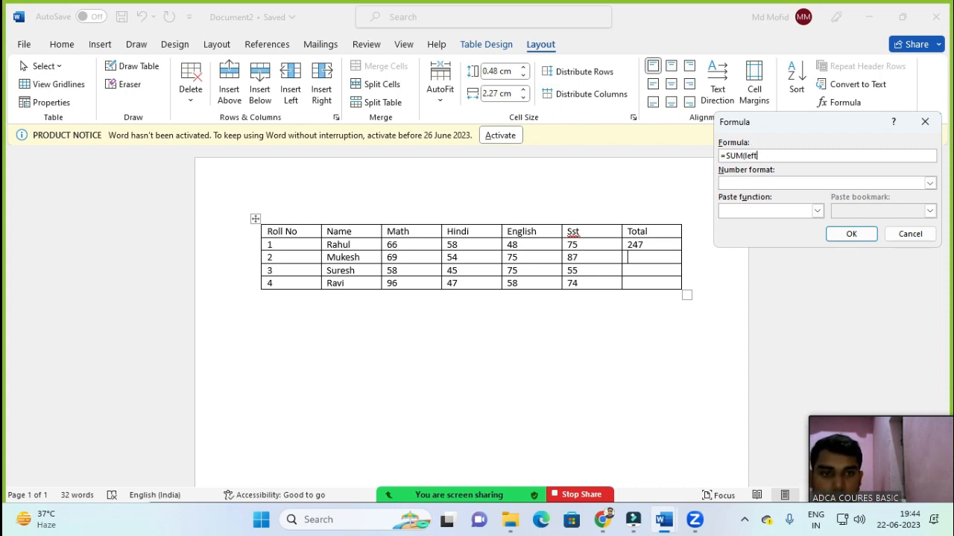
key("Return")
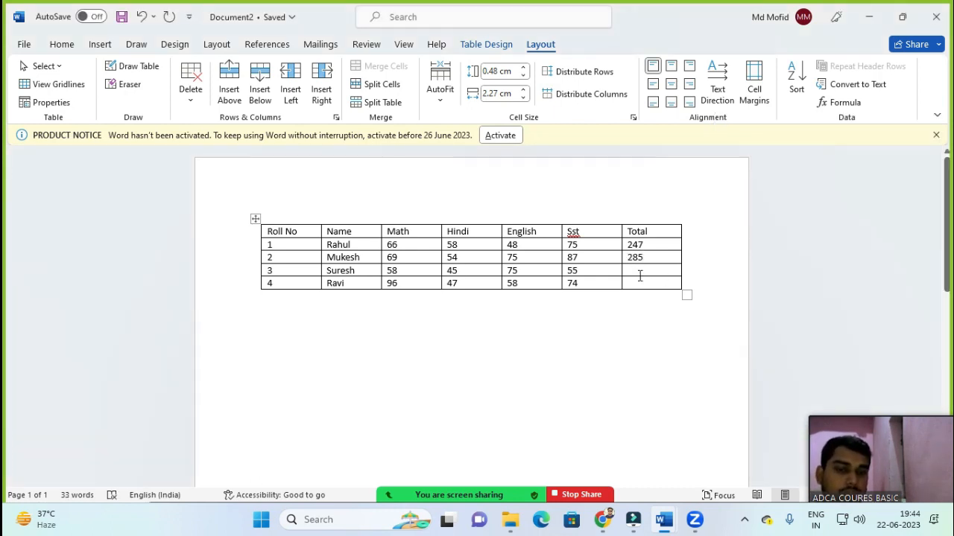
- Calculate the Total cells for roll numbers 3 and 4 with the table formula =SUM(left)
left_click(637, 270)
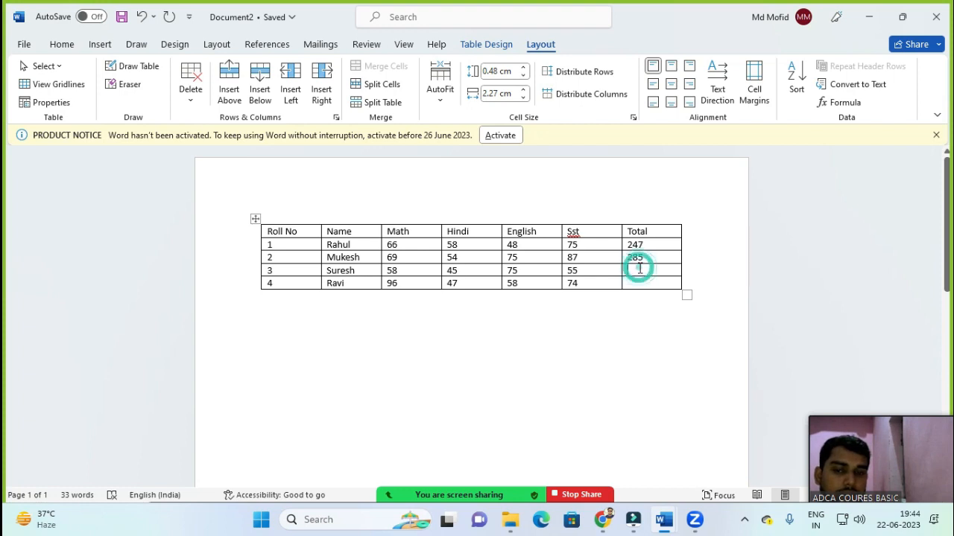
left_click(846, 104)
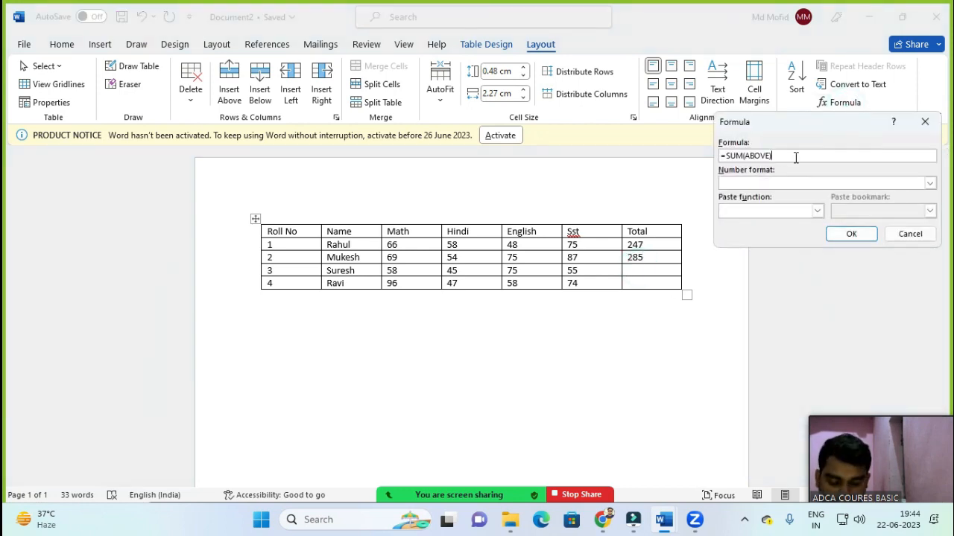
type("(")
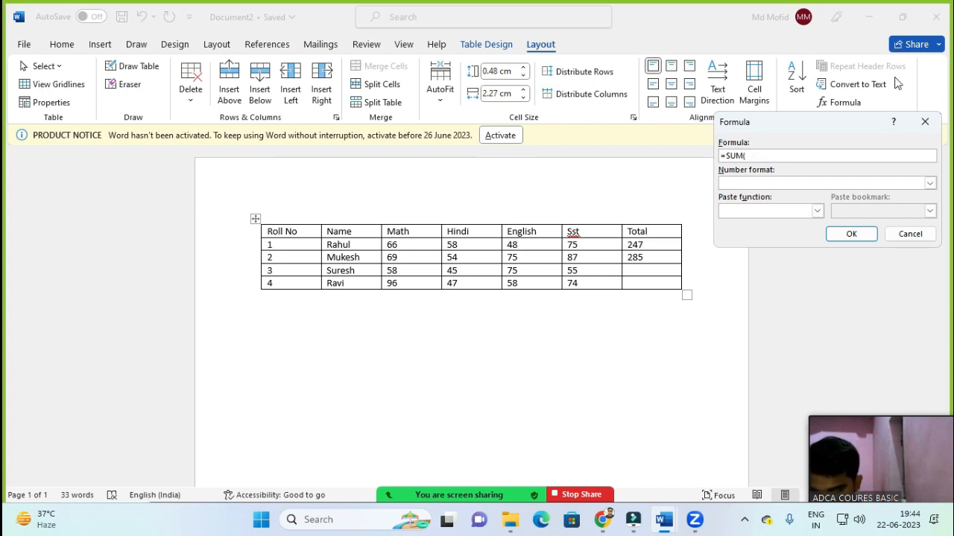
type("left")
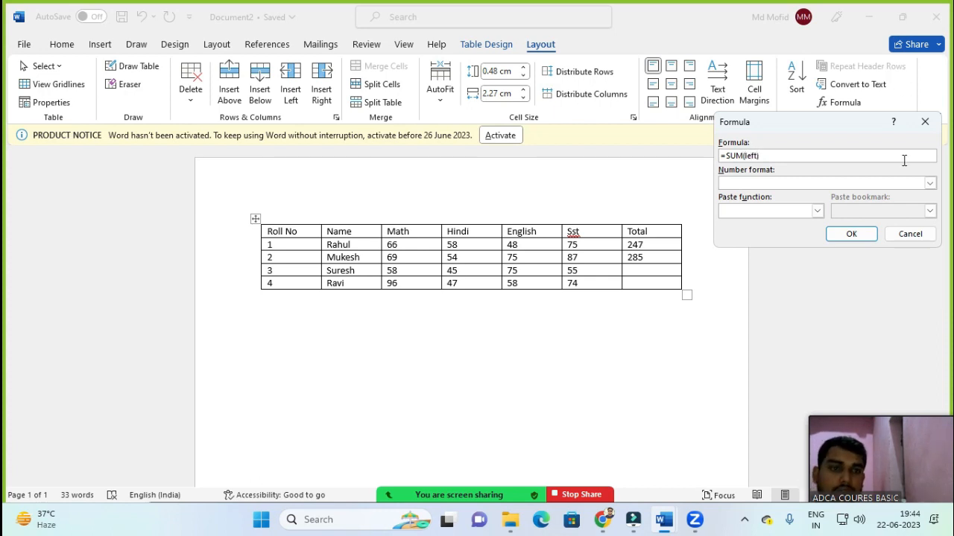
left_click(854, 237)
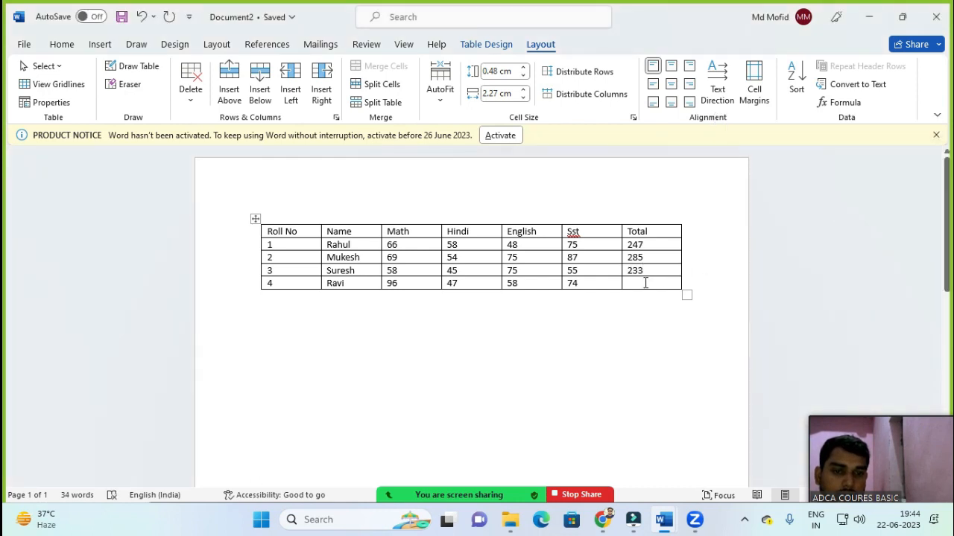
left_click(843, 102)
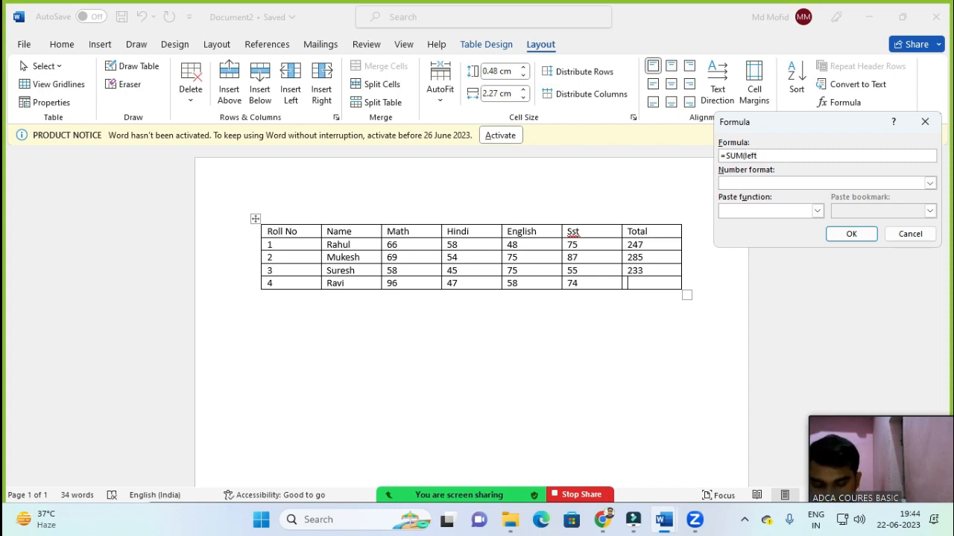
left_click(844, 236)
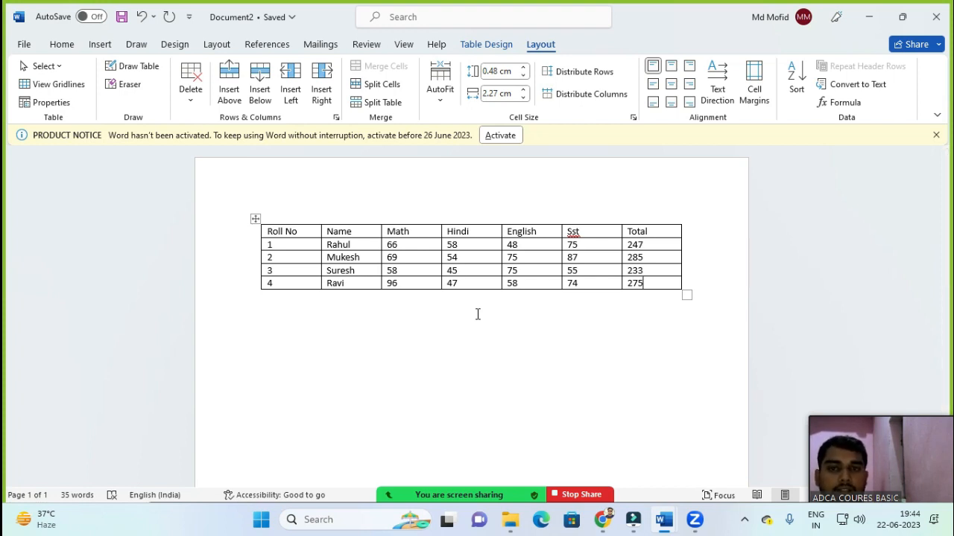
- Apply the plain table style with light grey grid lines, bold header and grey banded rows to the marks table
left_click(301, 258)
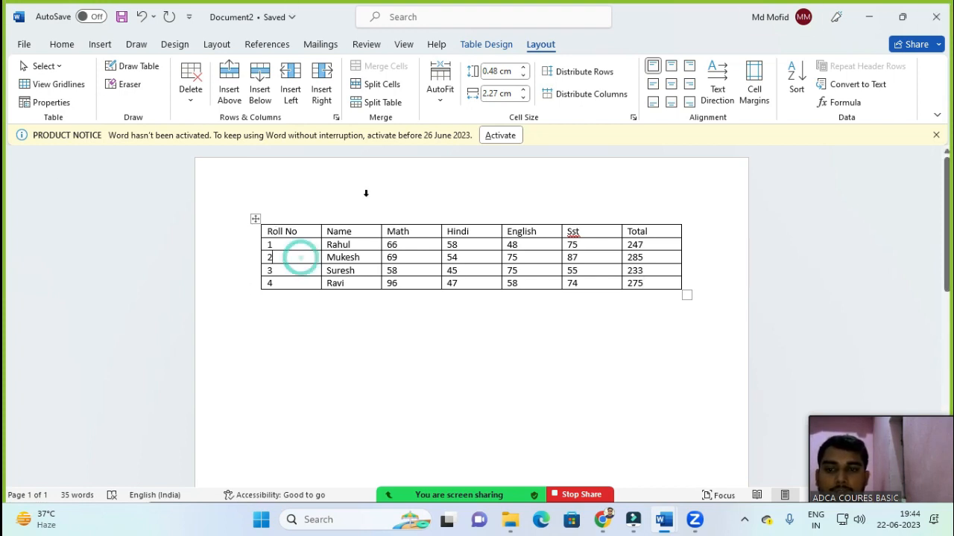
left_click(486, 44)
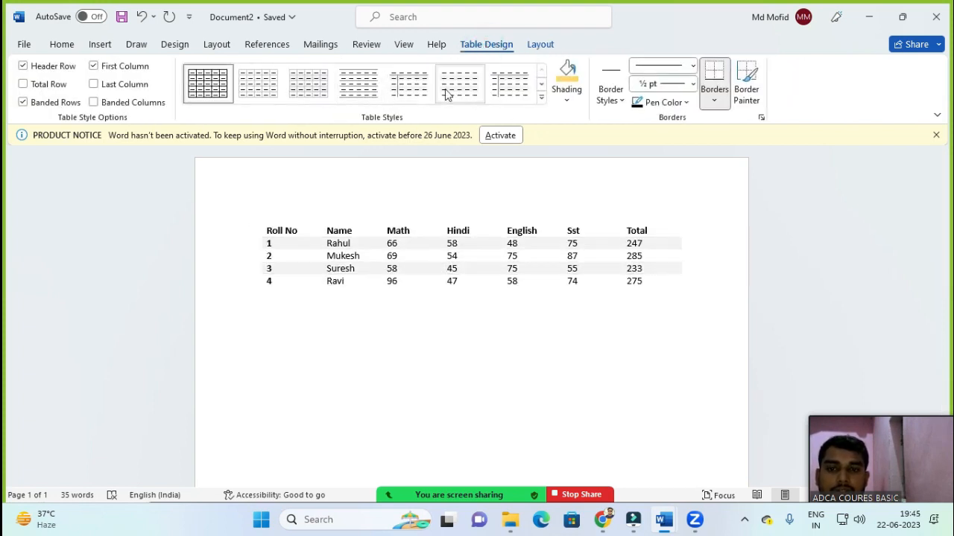
left_click(318, 89)
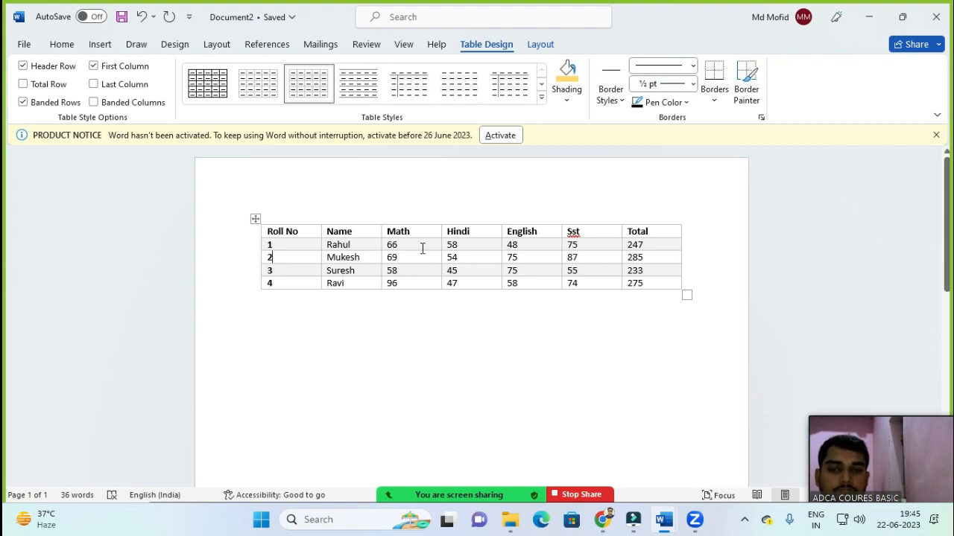
- Shade the Sst cell of roll number 1 light green and the Sst cell of roll number 2 red
left_click(576, 245)
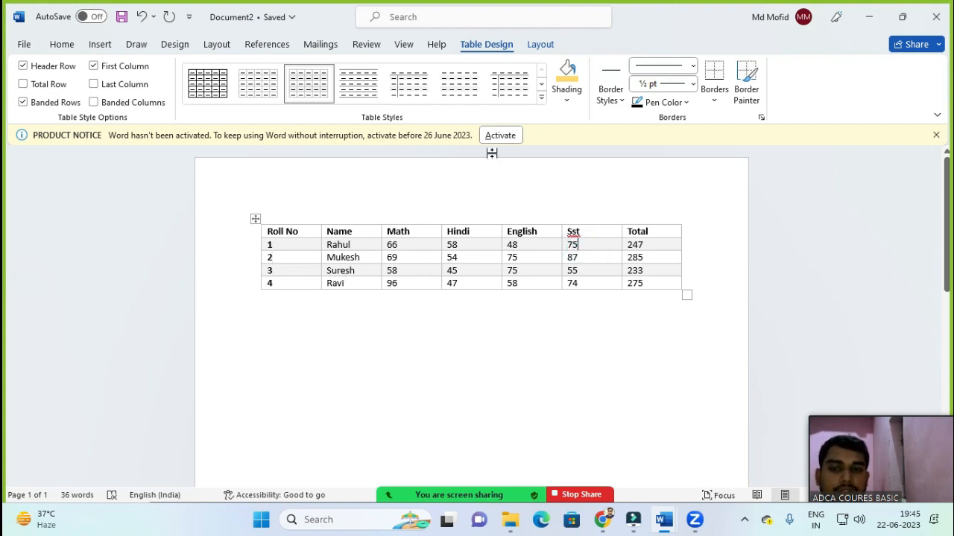
left_click(565, 100)
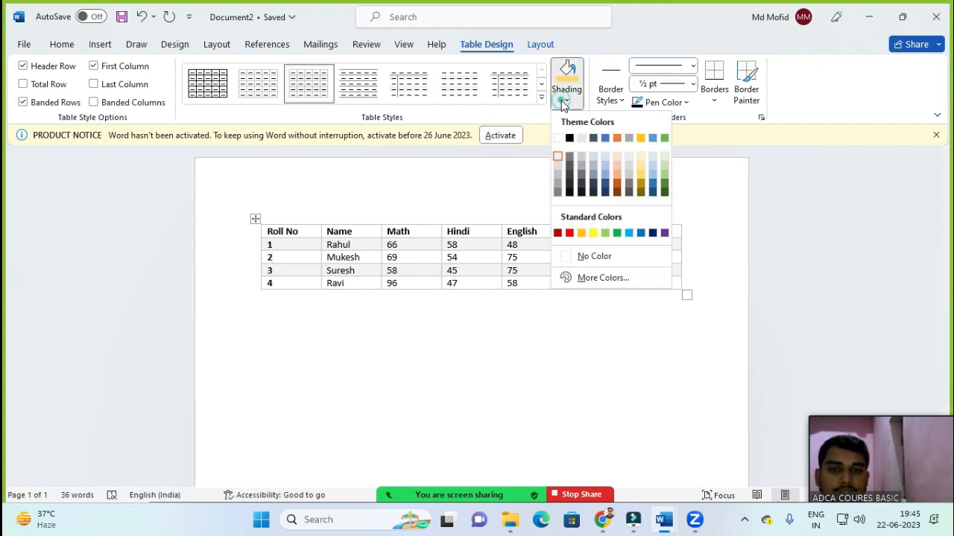
left_click(604, 233)
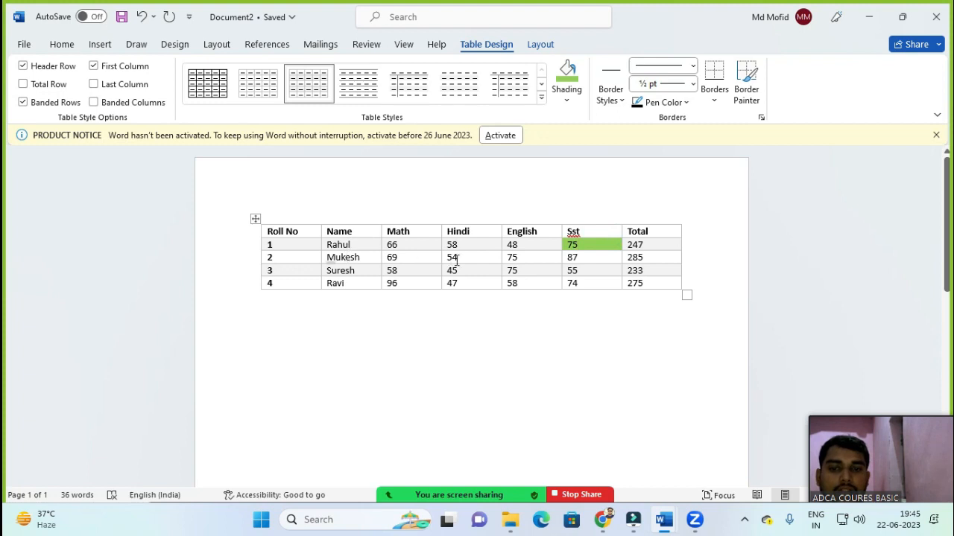
left_click(576, 258)
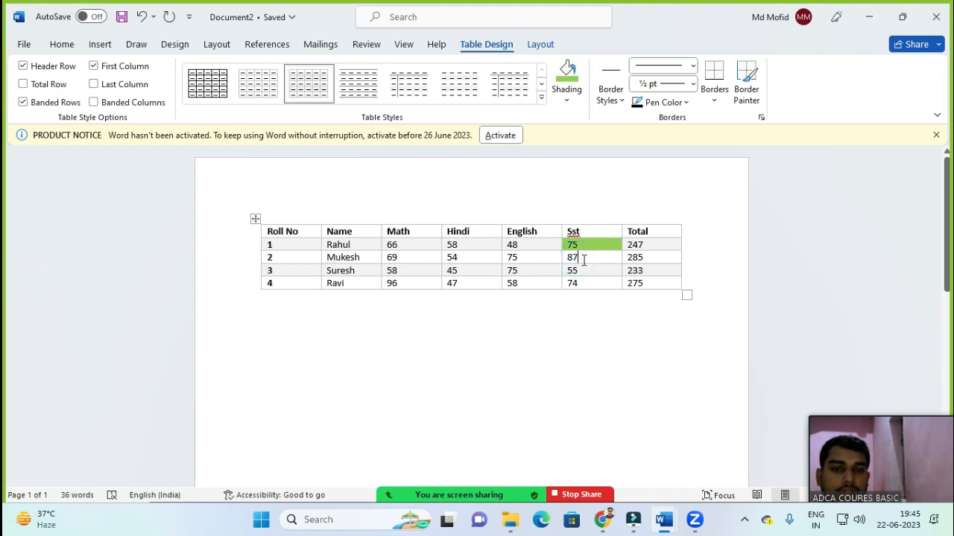
left_click(566, 100)
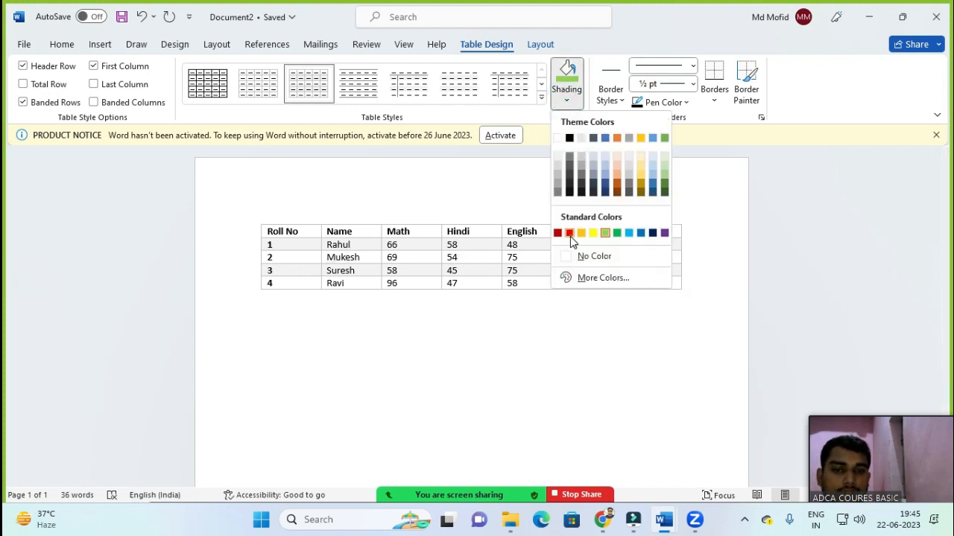
left_click(570, 232)
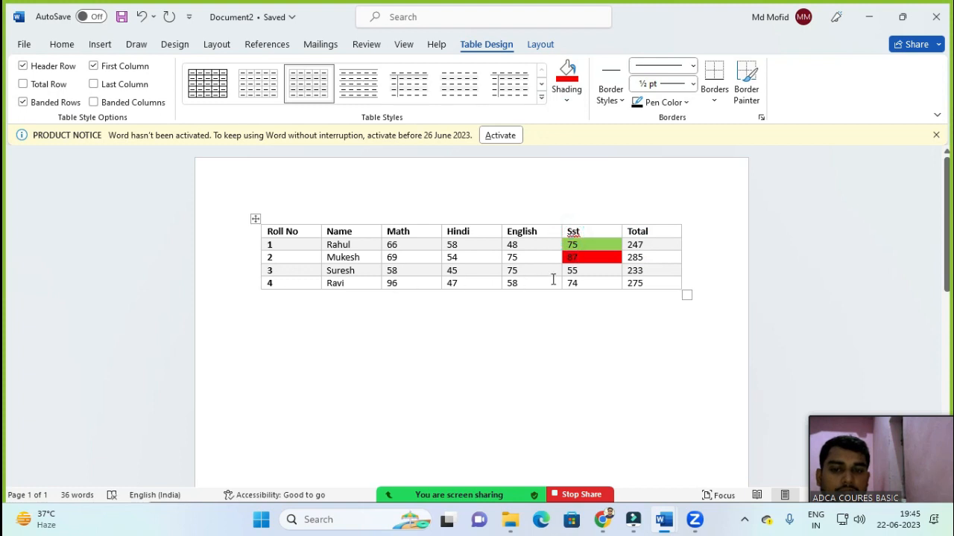
- Shade the English cell of roll number 3 orange and the Math cell of roll number 4 light blue
left_click(511, 271)
left_click(567, 99)
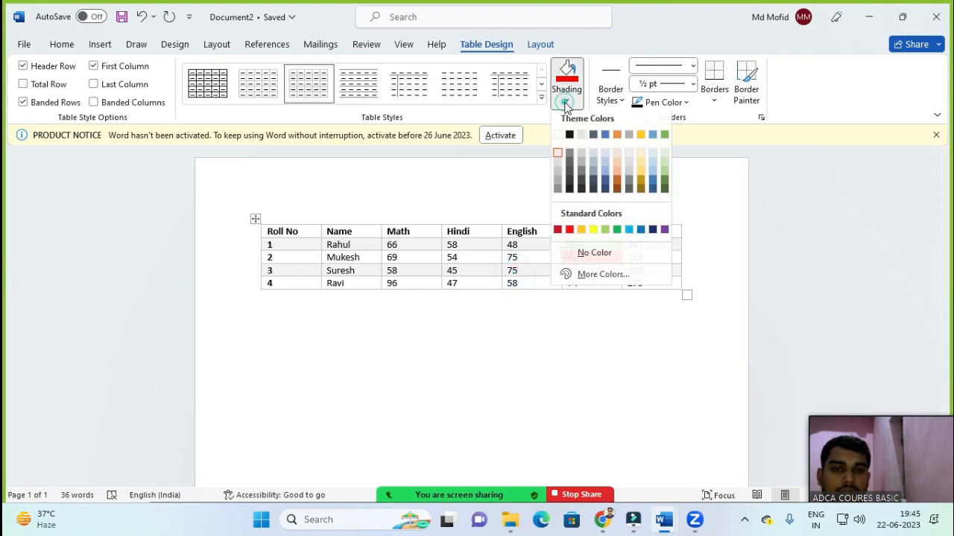
left_click(578, 234)
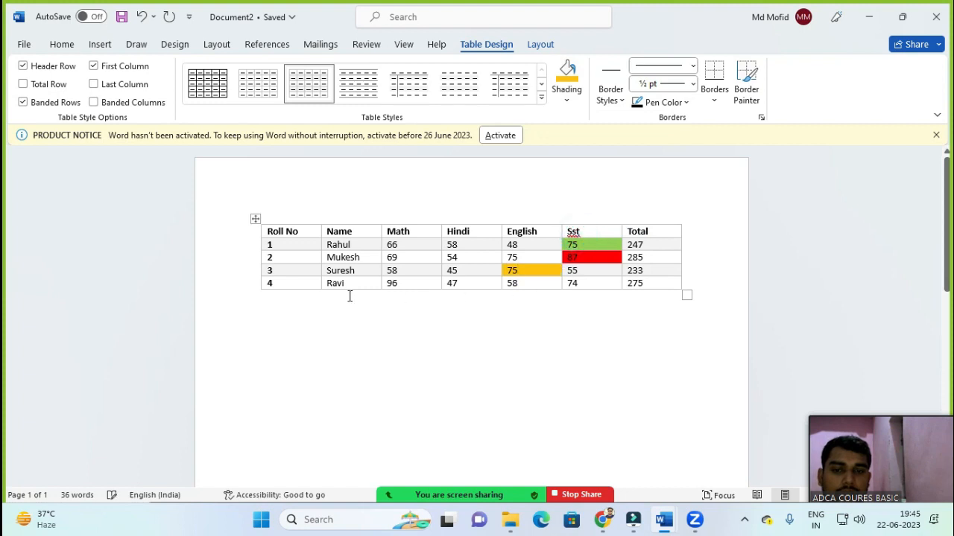
left_click(597, 287)
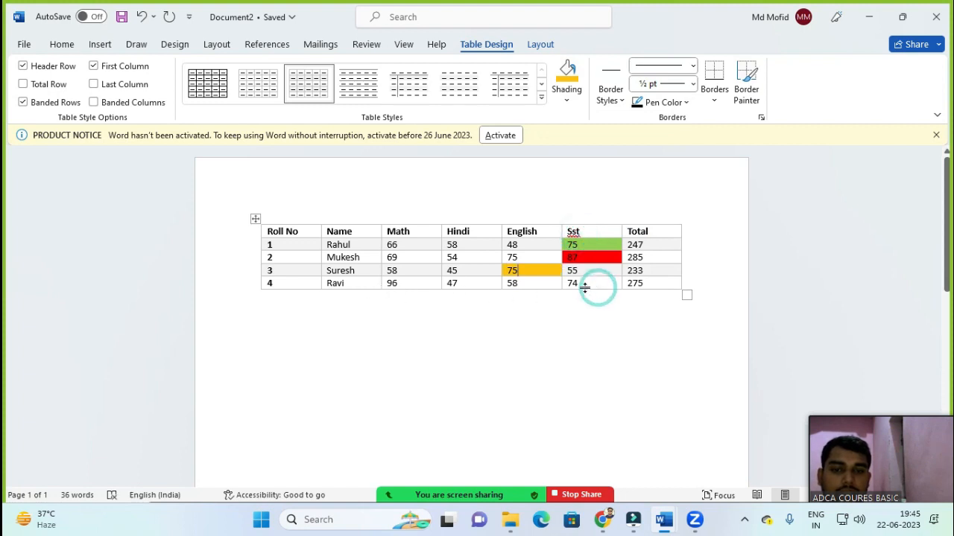
left_click(567, 101)
left_click(630, 233)
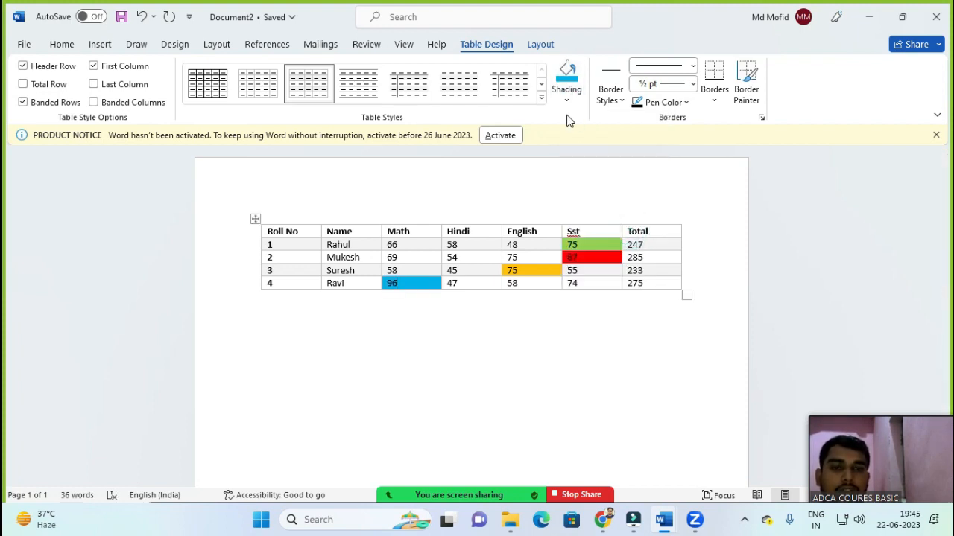
- Paint orange double-line borders around the Name cells of roll numbers 1 and 2
left_click(613, 104)
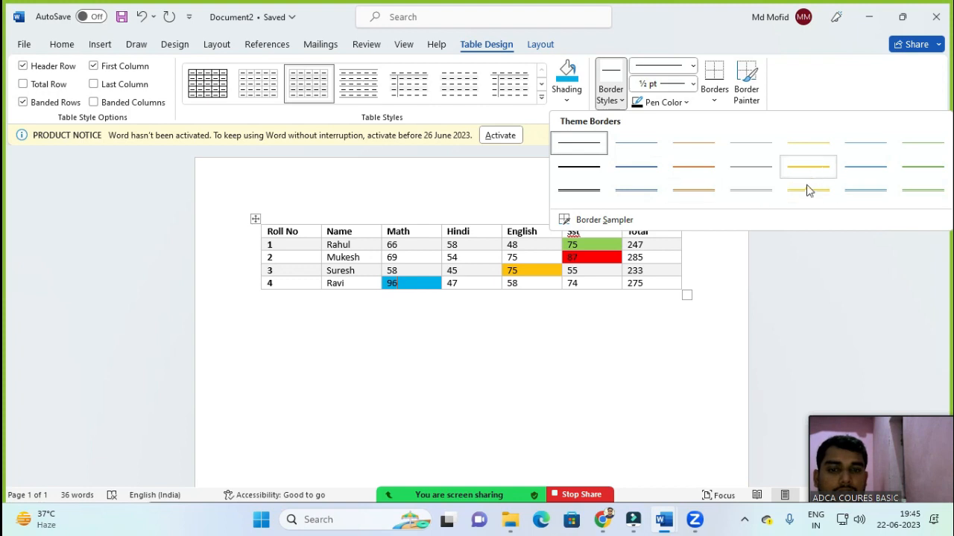
left_click(693, 192)
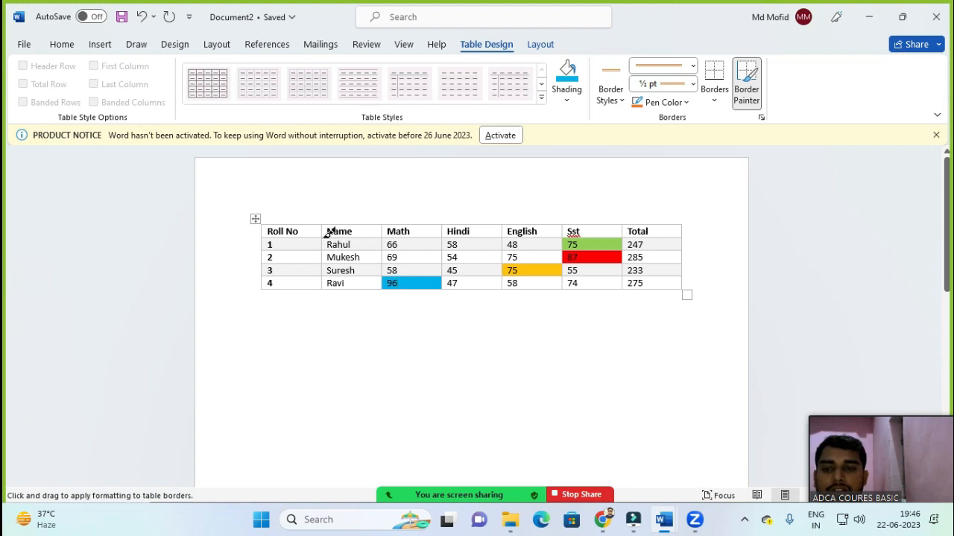
left_click_drag(324, 239, 322, 261)
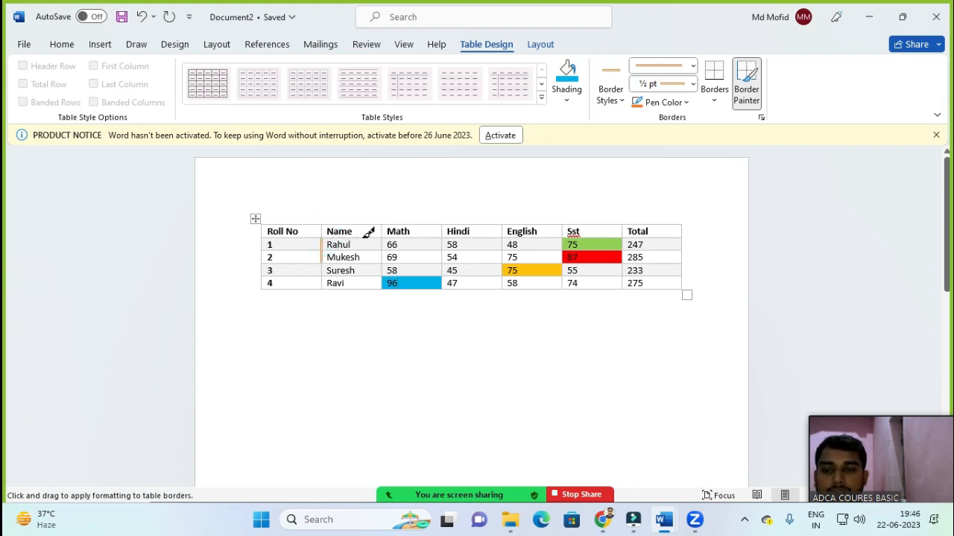
mouse_move(364, 238)
left_mouse_down()
mouse_move(381, 238)
mouse_move(350, 251)
left_mouse_up()
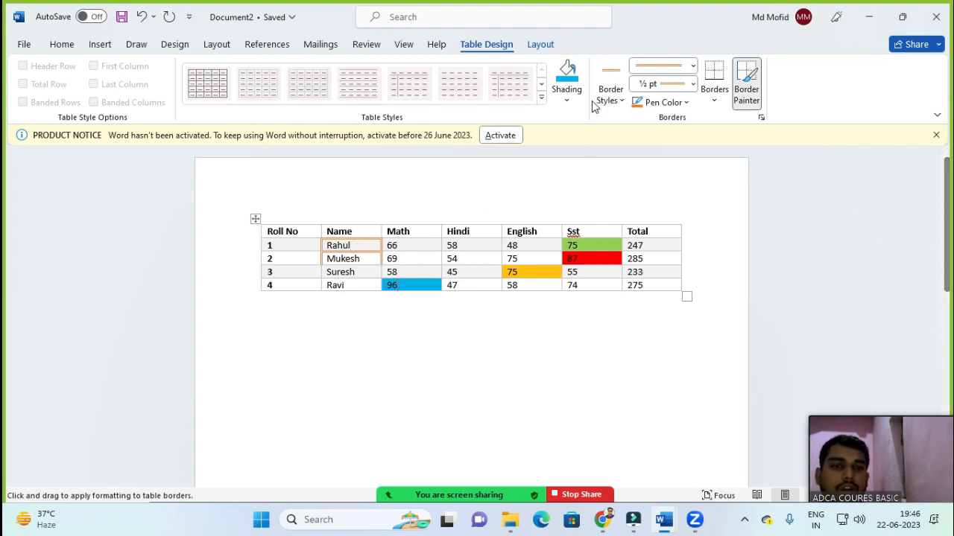
- Change the border pen colour to gold and paint the line beneath the Name cell of roll number 3
left_click(683, 102)
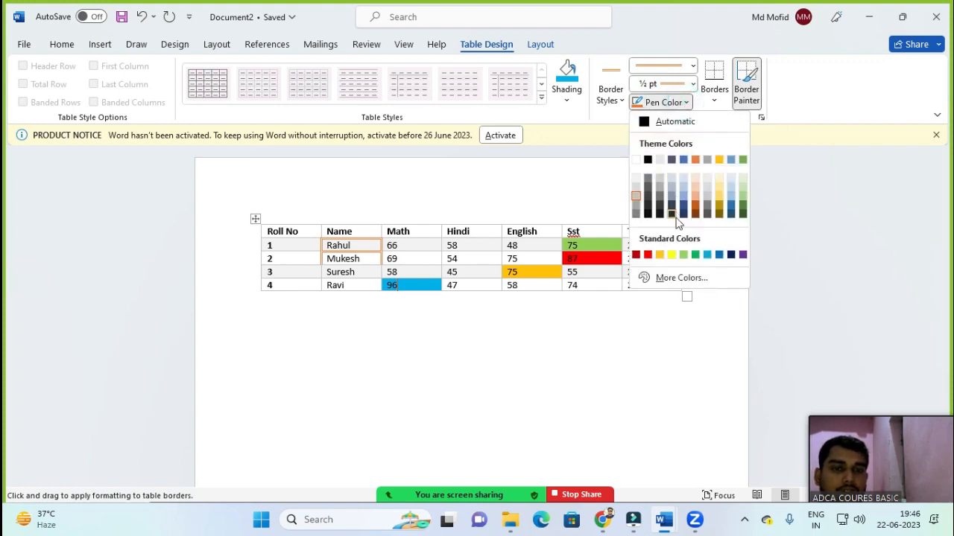
left_click(716, 257)
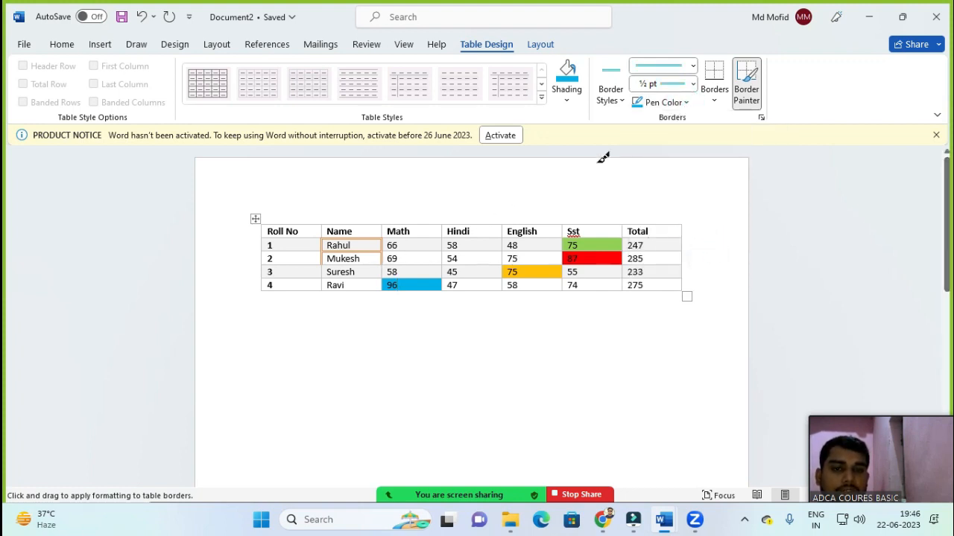
left_click(685, 103)
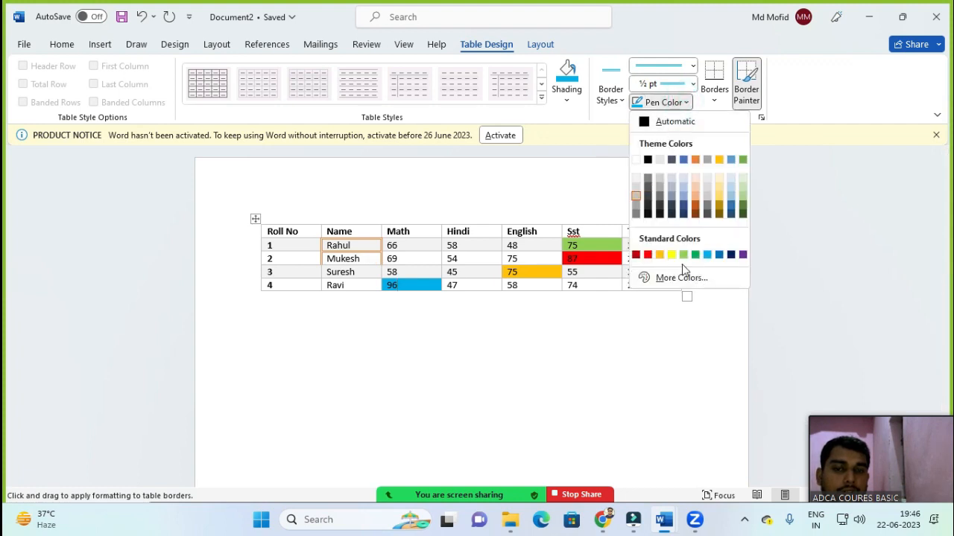
left_click(660, 255)
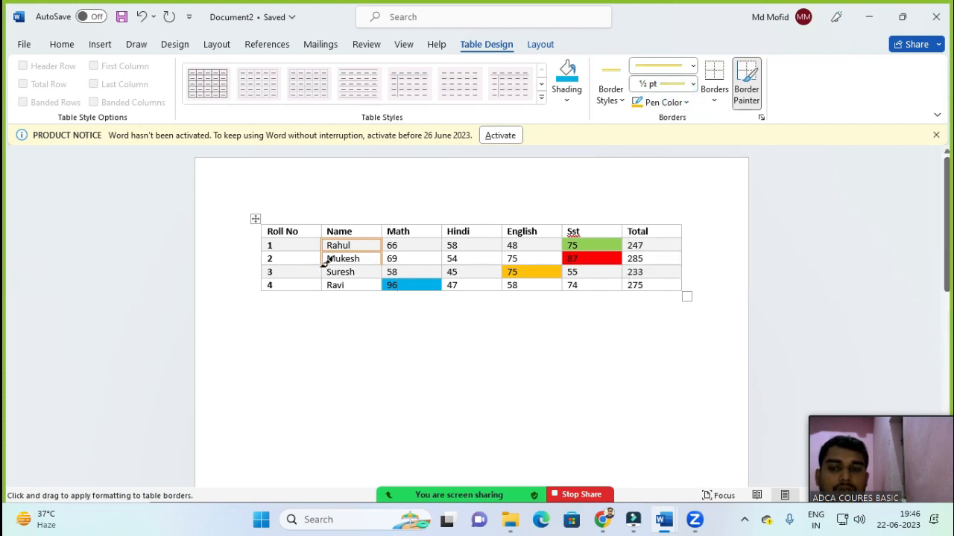
left_click(335, 278)
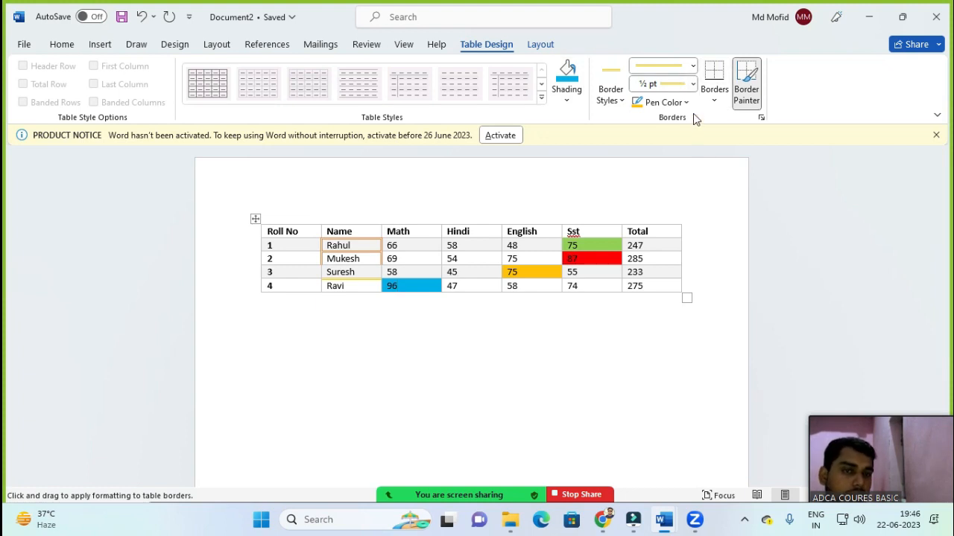
left_click(714, 107)
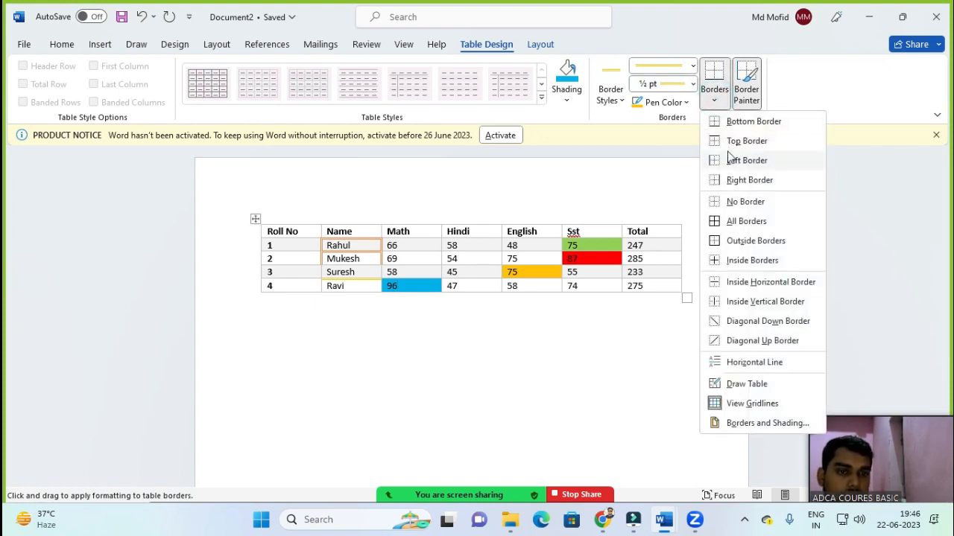
left_click(733, 229)
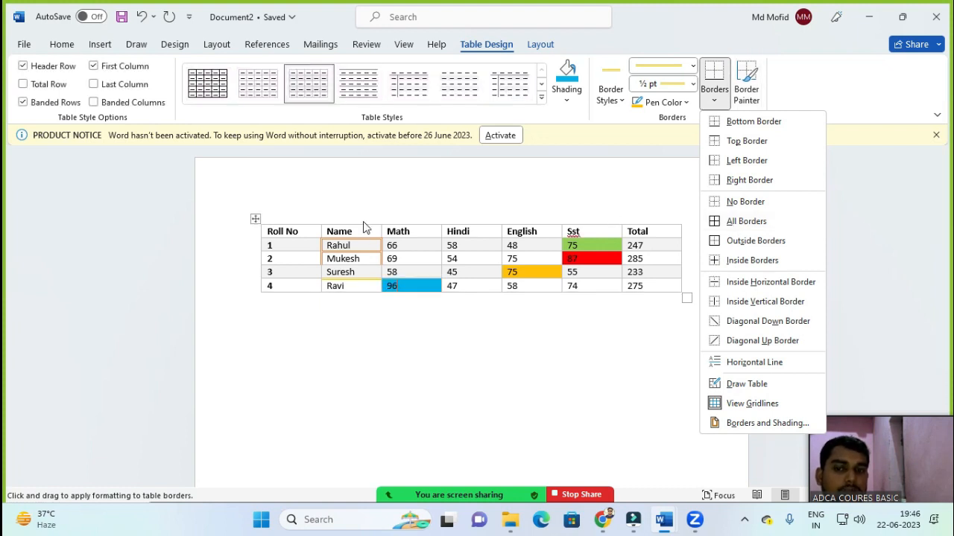
left_click(401, 266)
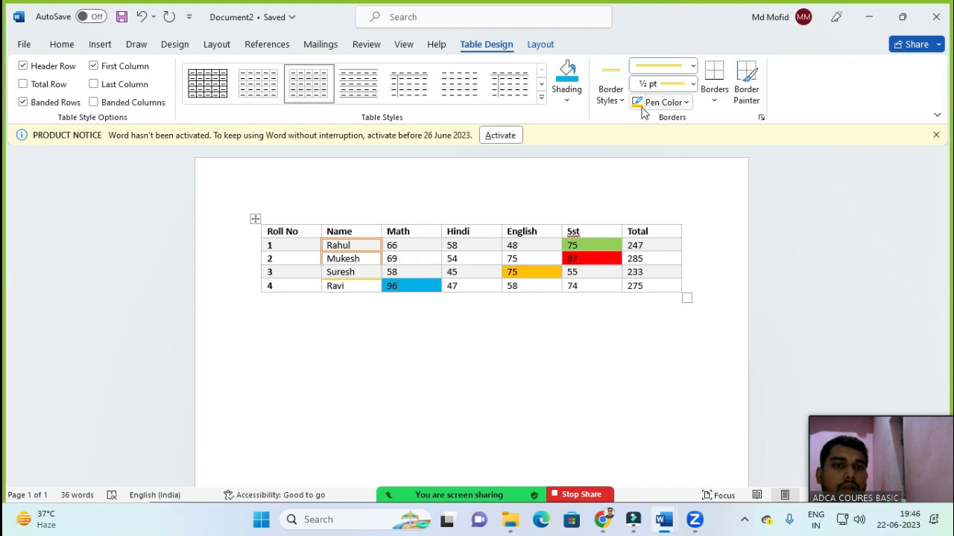
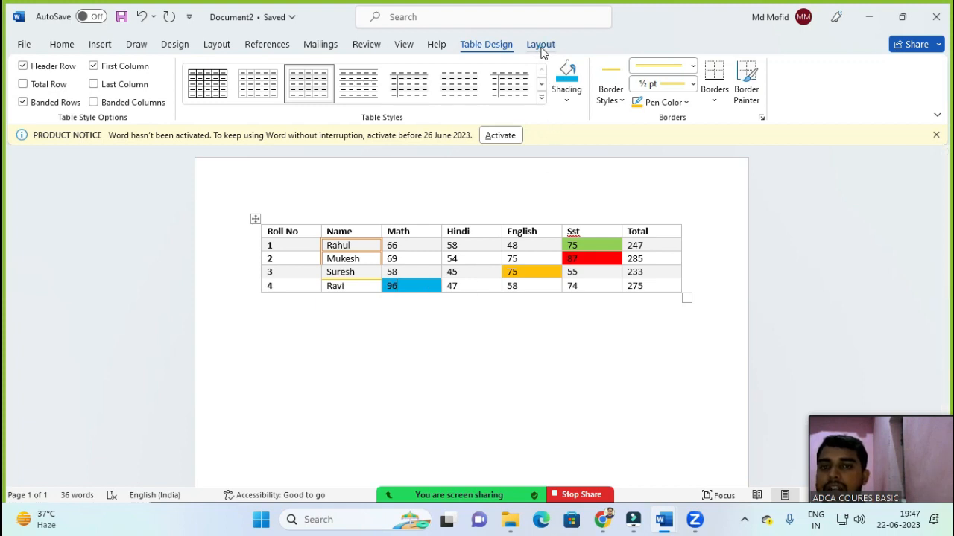
- Try drawing a small table box below the marks table with the current gold double-line pen
left_click(541, 46)
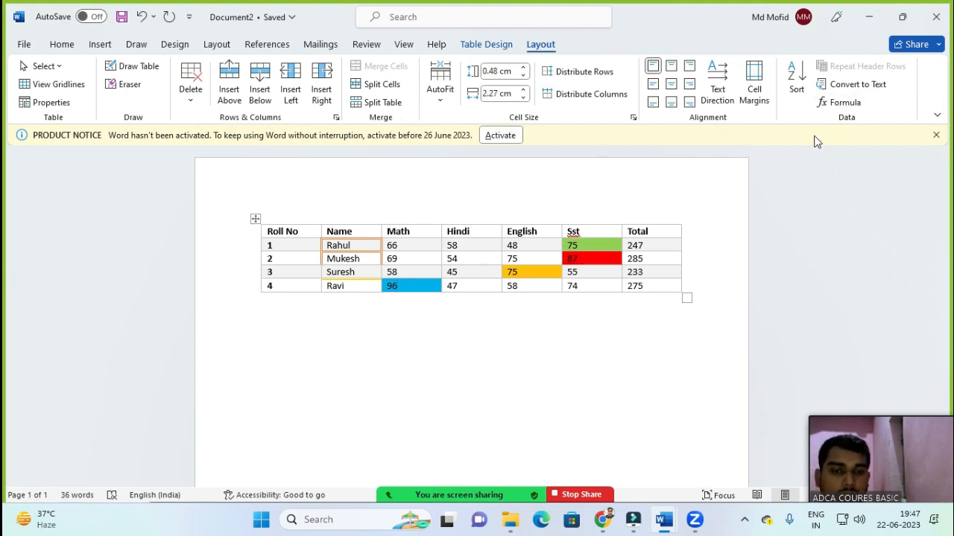
left_click(143, 71)
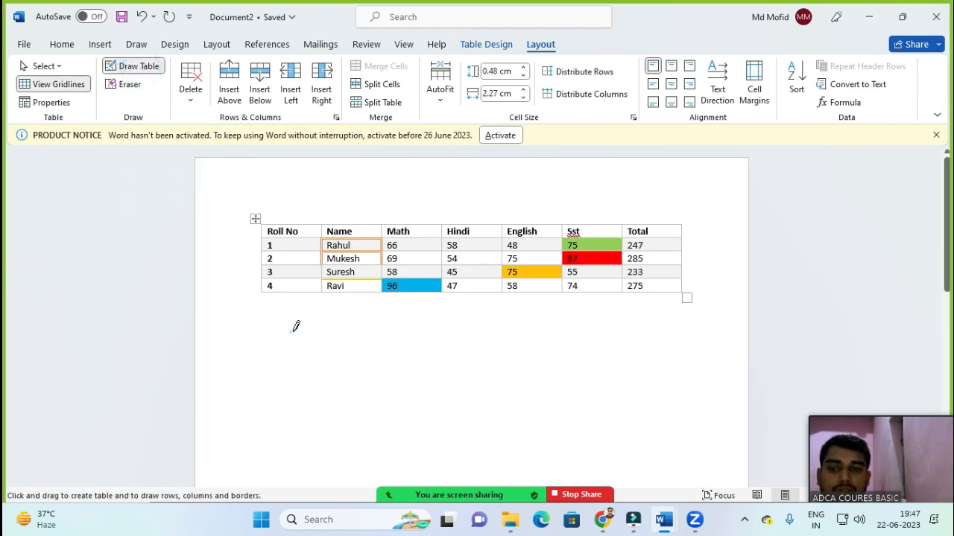
mouse_move(292, 333)
left_mouse_down()
mouse_move(383, 381)
mouse_move(427, 384)
left_mouse_up()
left_click(438, 379)
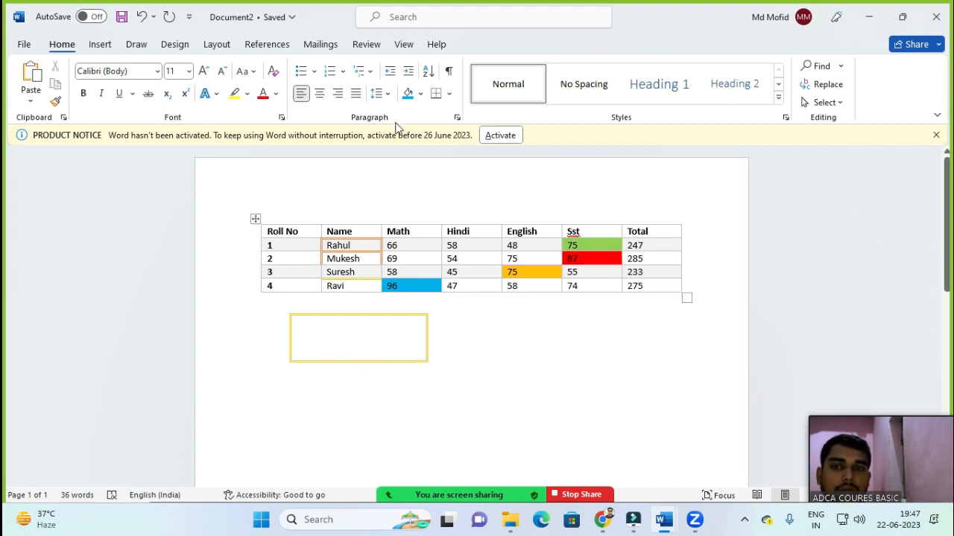
left_click(284, 307)
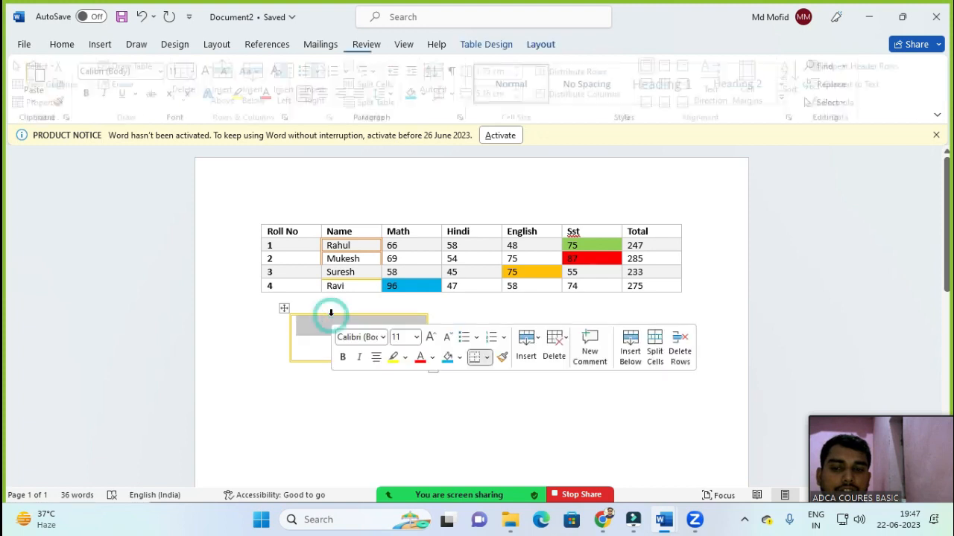
- Set the border pen to a single ½ pt line in Automatic colour and undo the drawn gold table
left_click(540, 44)
left_click(486, 44)
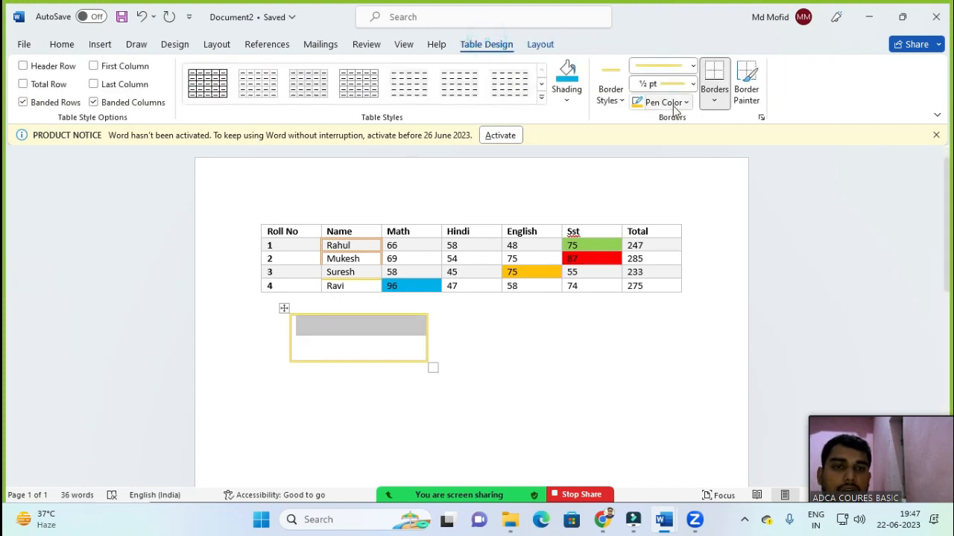
left_click(610, 101)
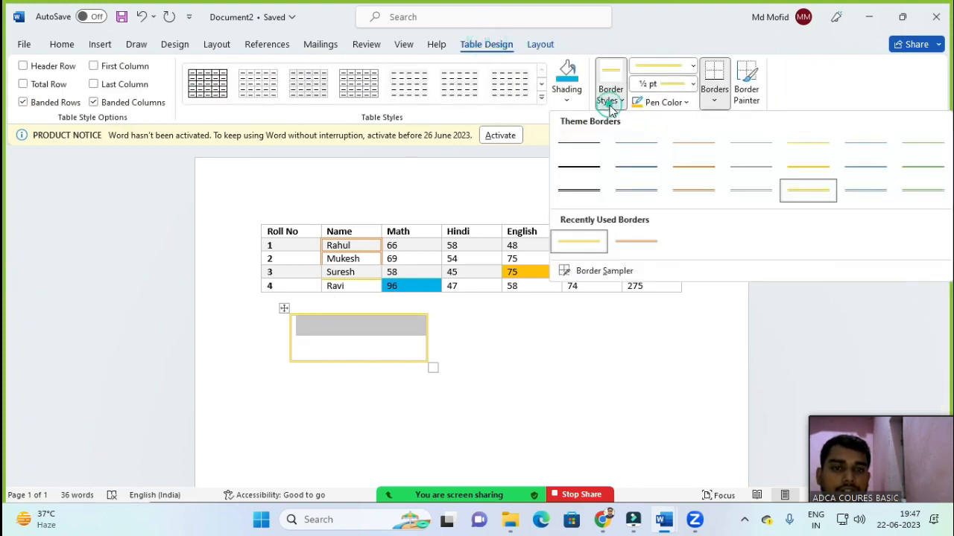
left_click(578, 143)
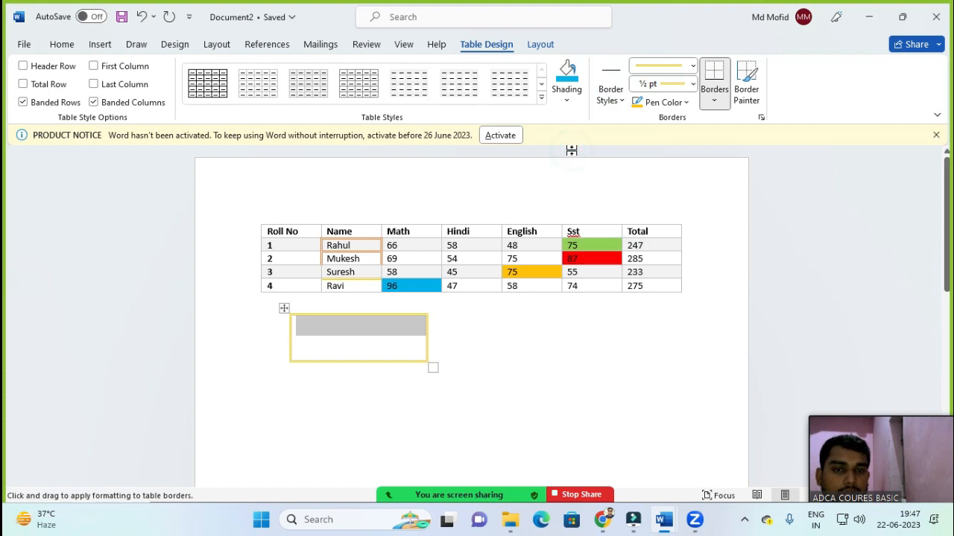
left_click(686, 102)
left_click(644, 126)
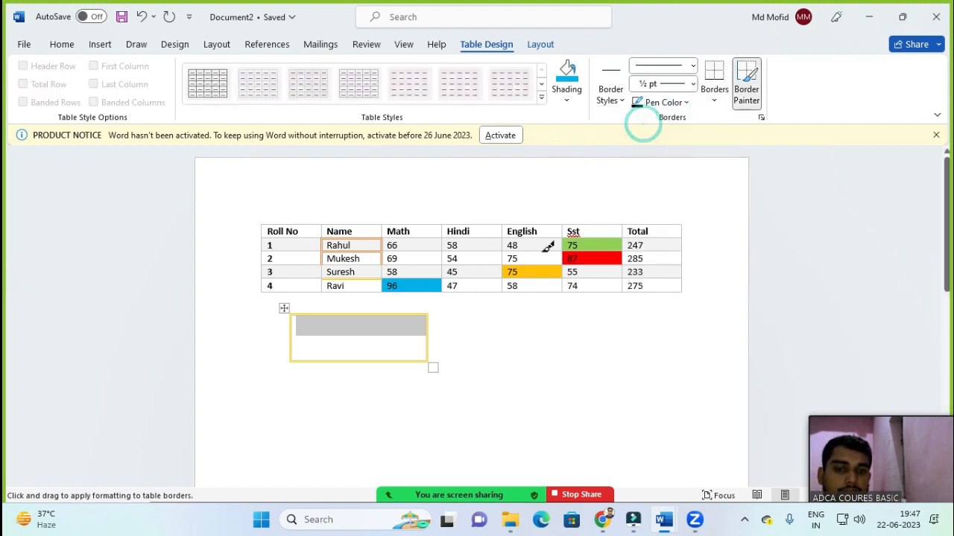
left_click(500, 325)
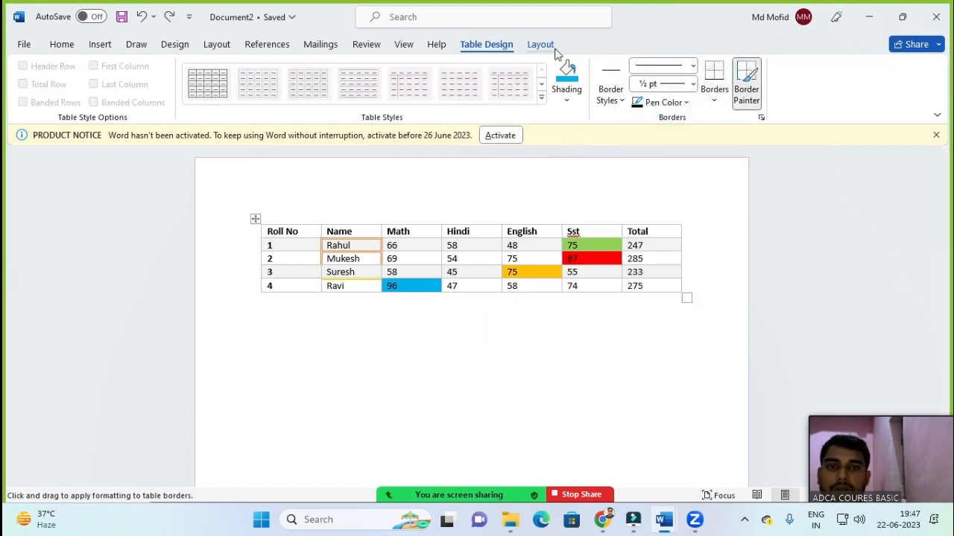
- Draw a new table outline about 5.9 cm wide and 3.4 cm high below the marks table
left_click(542, 45)
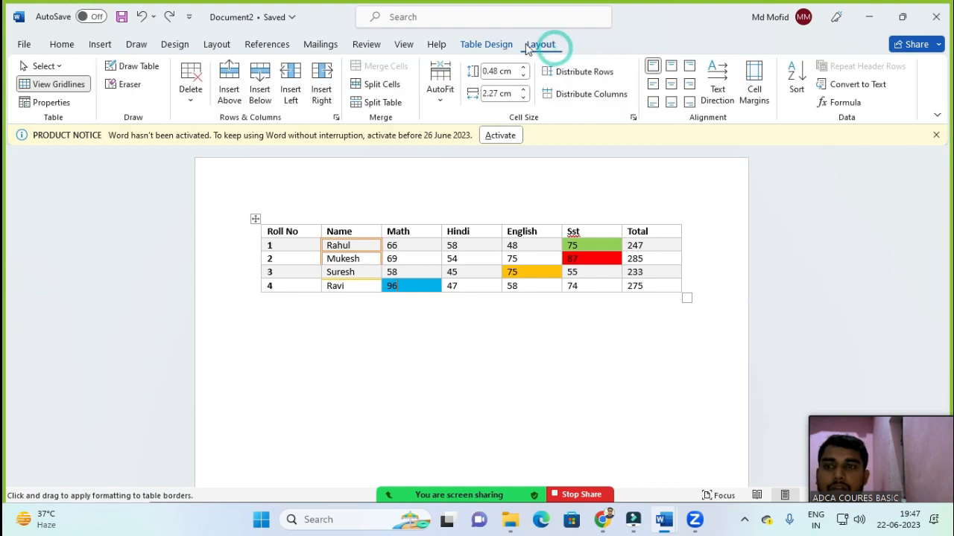
left_click(141, 68)
mouse_move(290, 320)
left_mouse_down()
mouse_move(333, 362)
mouse_move(448, 406)
left_mouse_up()
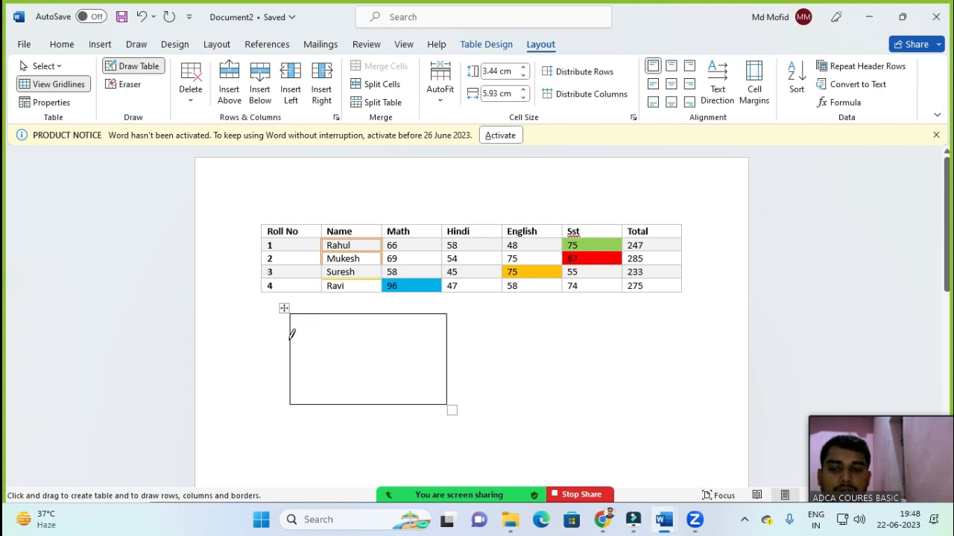
- Divide the drawn table into three columns and three rows by drawing vertical and horizontal lines across it
left_click_drag(307, 340, 419, 340)
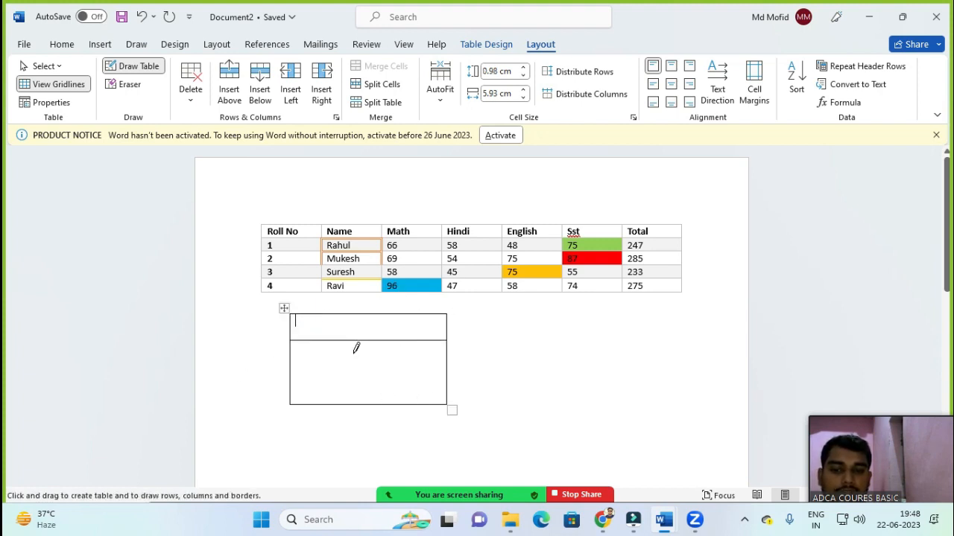
left_click_drag(345, 312, 345, 404)
mouse_move(390, 313)
left_mouse_down()
mouse_move(389, 411)
mouse_move(404, 404)
left_mouse_up()
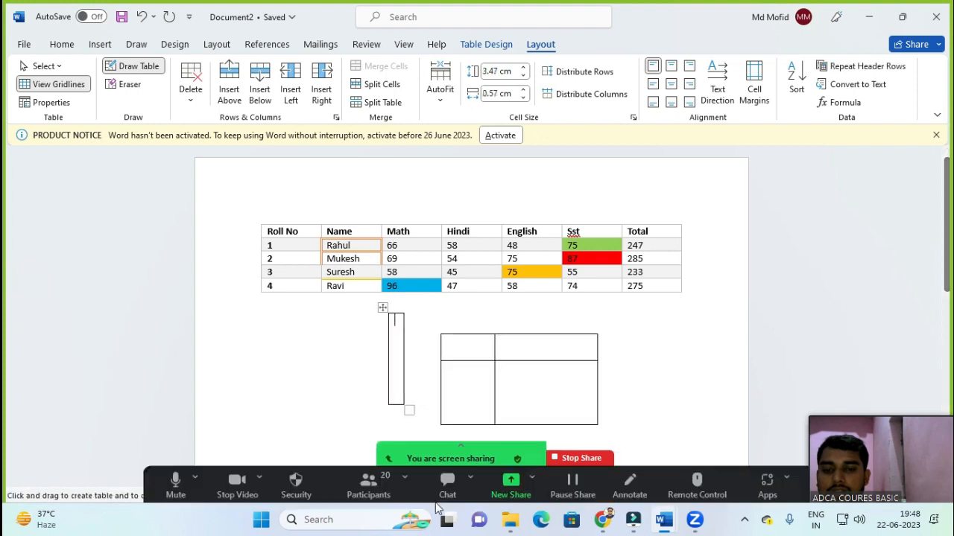
key("ctrl+z")
left_click_drag(410, 315, 410, 404)
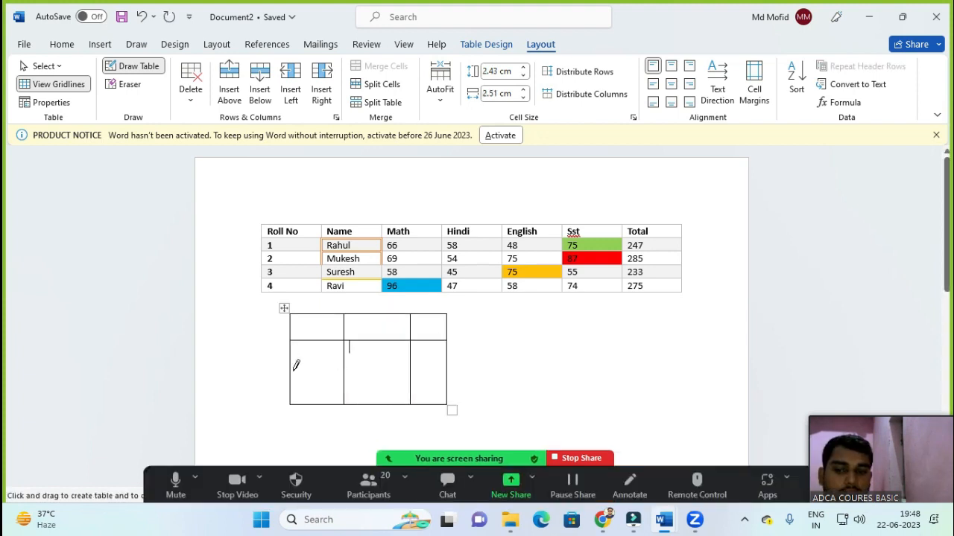
left_click_drag(291, 365, 429, 370)
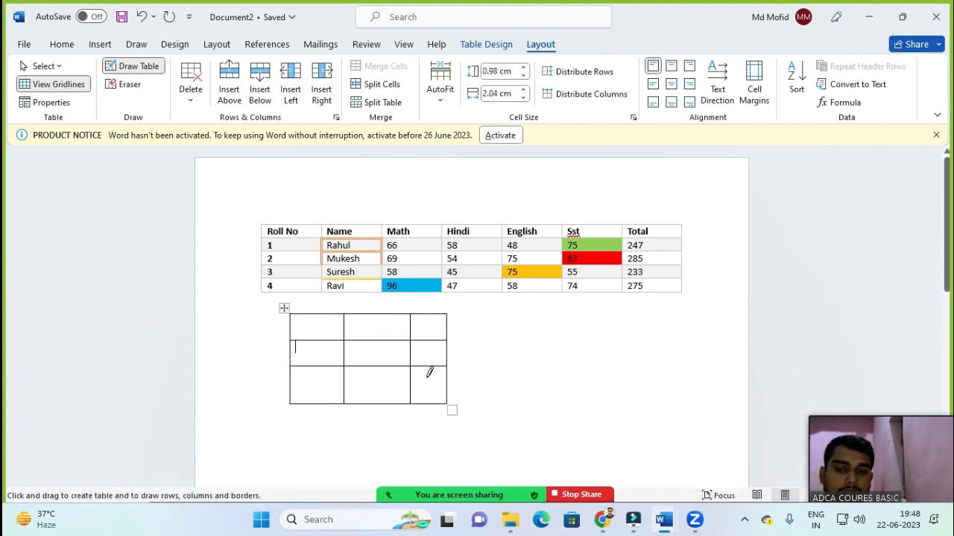
- Erase the partitions between the second and third columns' upper cells, their right edge and the line beneath the middle cell
left_click(128, 85)
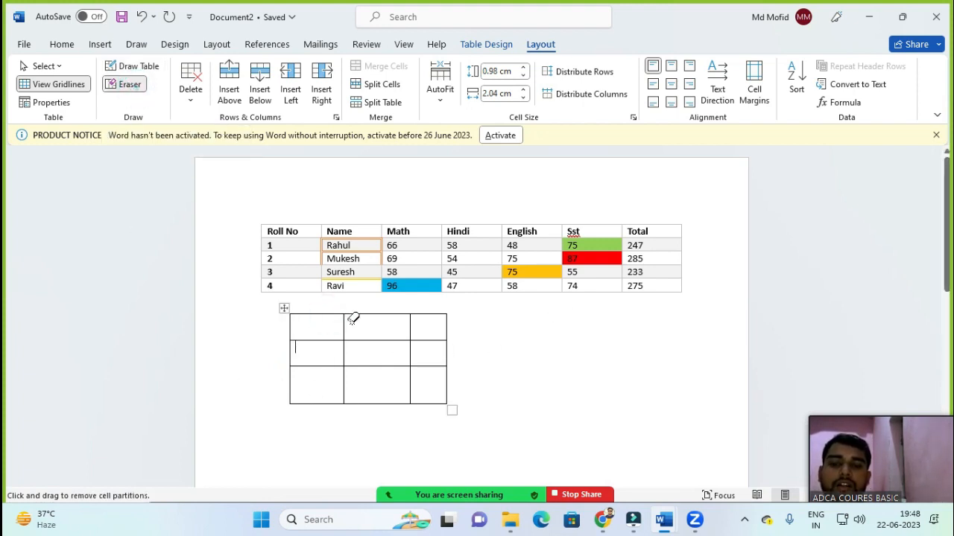
mouse_move(353, 318)
left_mouse_down()
mouse_move(369, 347)
mouse_move(456, 357)
mouse_move(396, 390)
left_mouse_up()
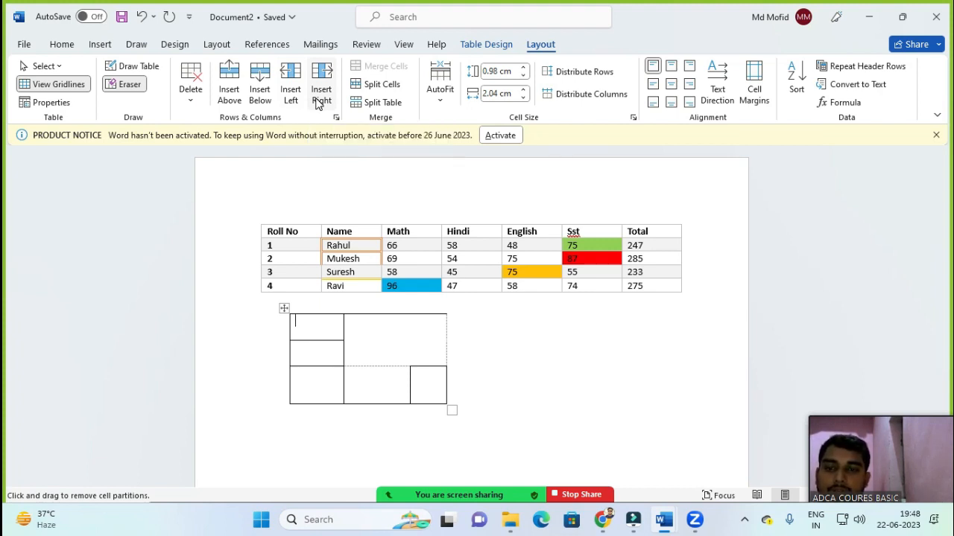
scroll(264, 241, "down", 10)
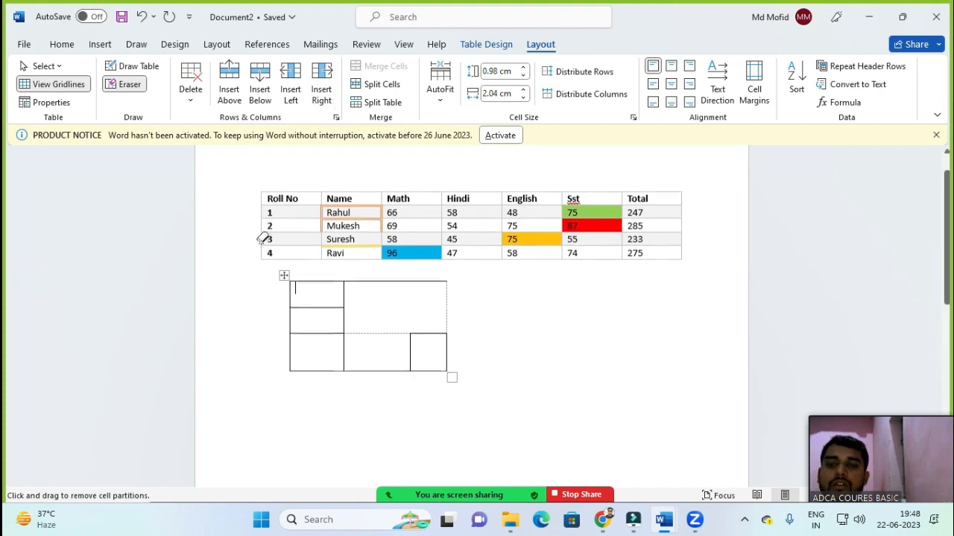
scroll(304, 291, "up", 5)
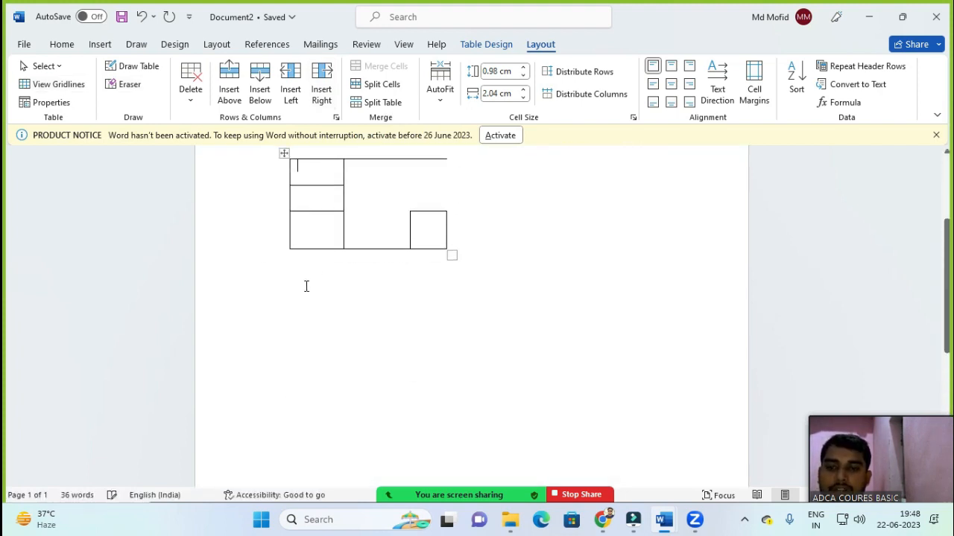
- Insert a blank page after the drawn table and place the insertion point on it
left_click(308, 266)
left_click(99, 44)
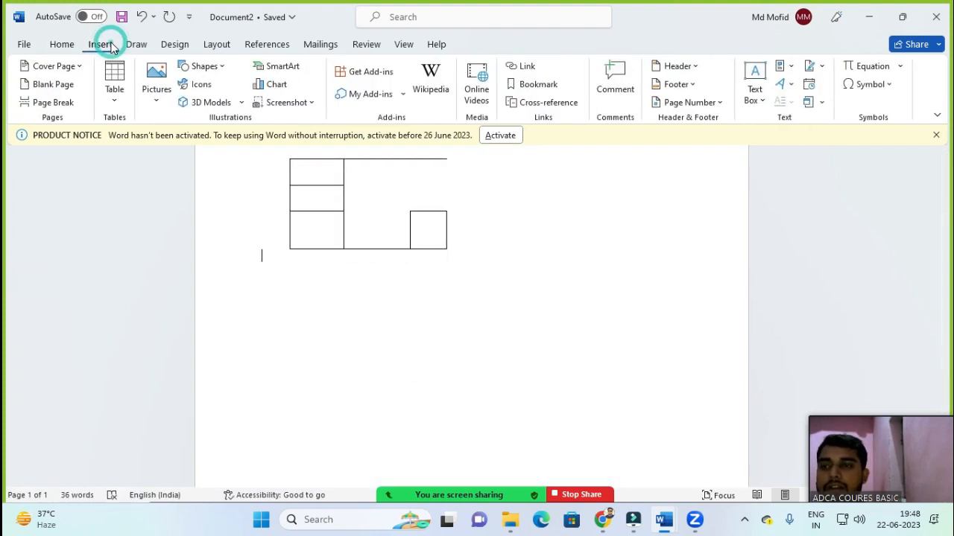
left_click(53, 85)
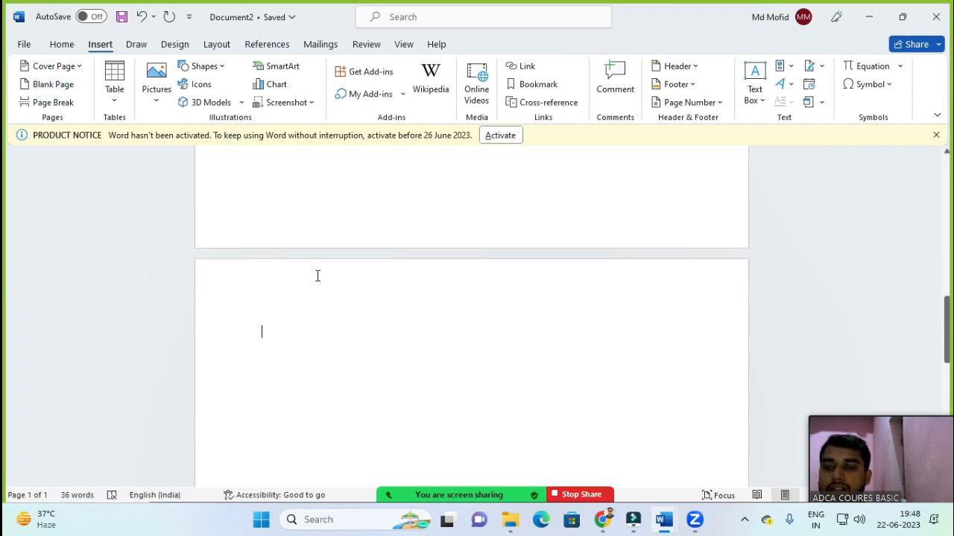
left_click(273, 277)
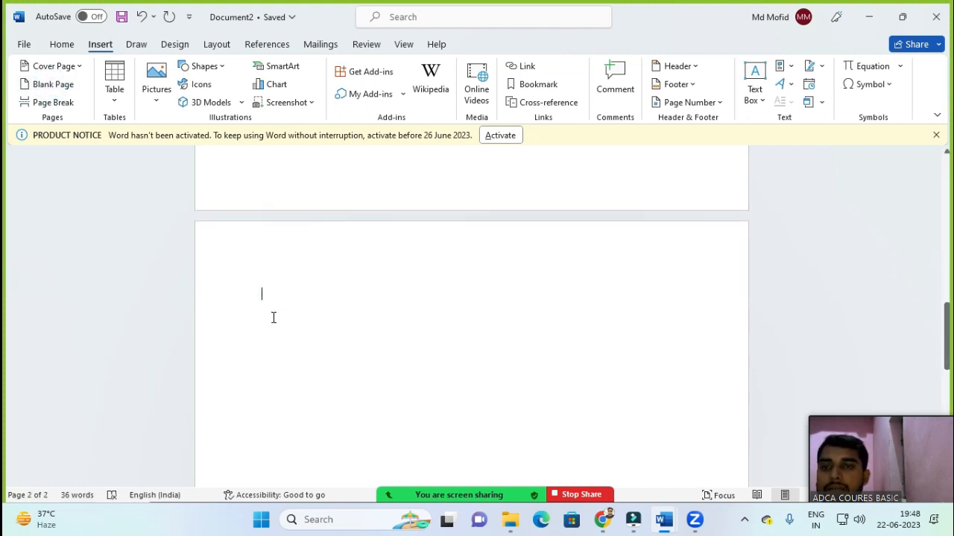
- Insert a table of 10 columns and 6 rows on the blank second page
left_click(116, 91)
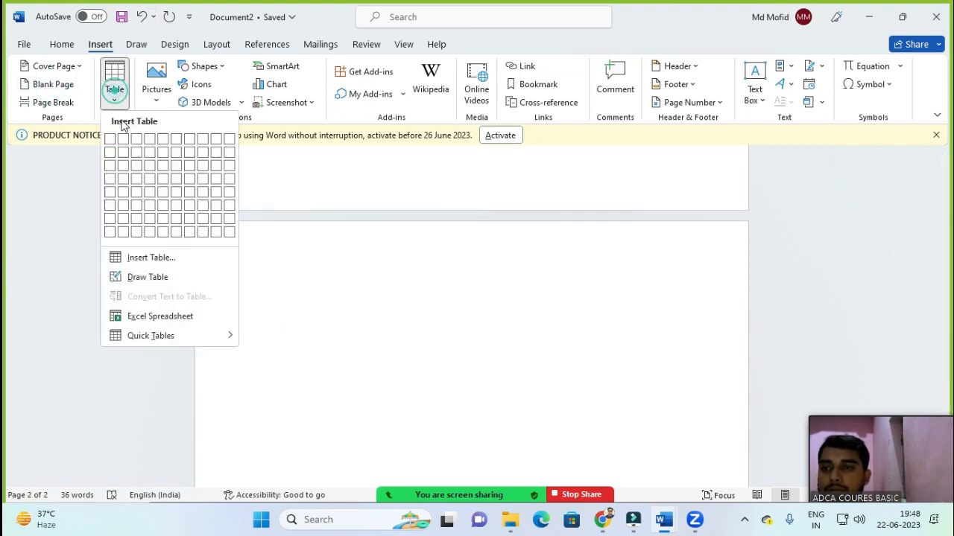
left_click(228, 206)
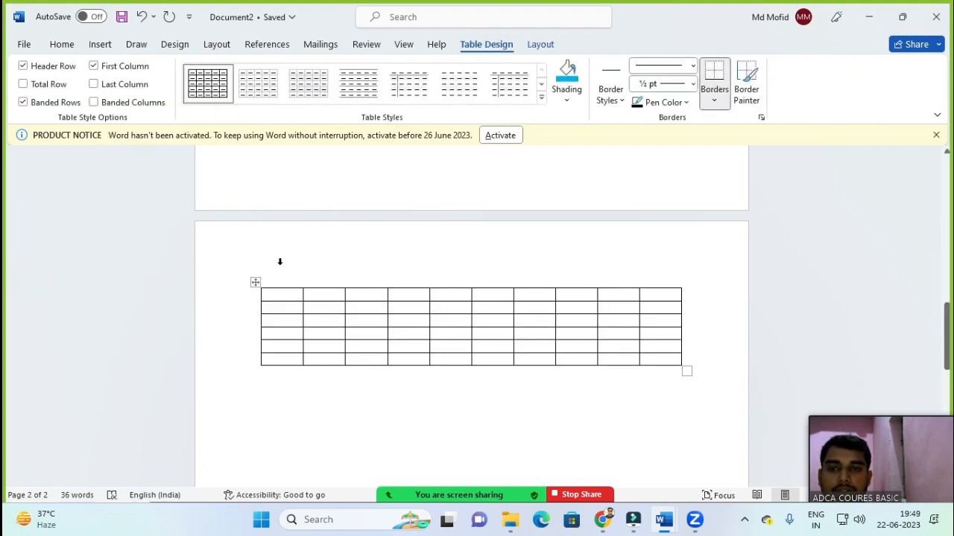
left_click(540, 43)
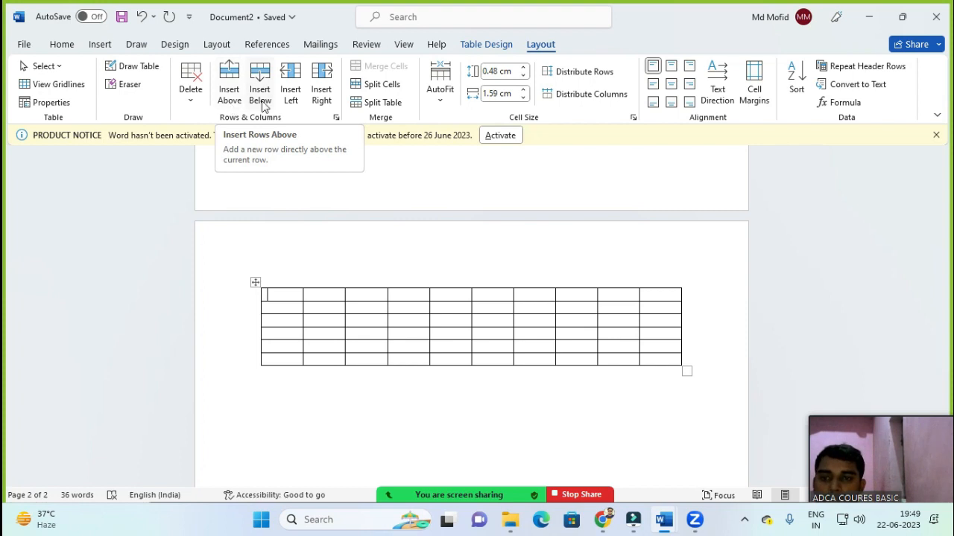
- Insert a column directly after the Math column in the first page's marks table and enter the heading "skt"
scroll(325, 356, "up", 5)
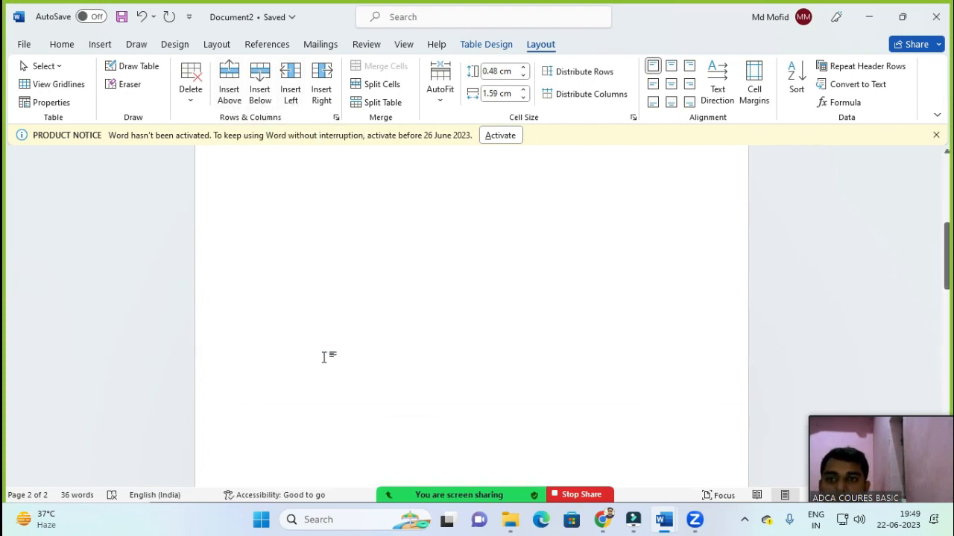
scroll(326, 356, "up", 5)
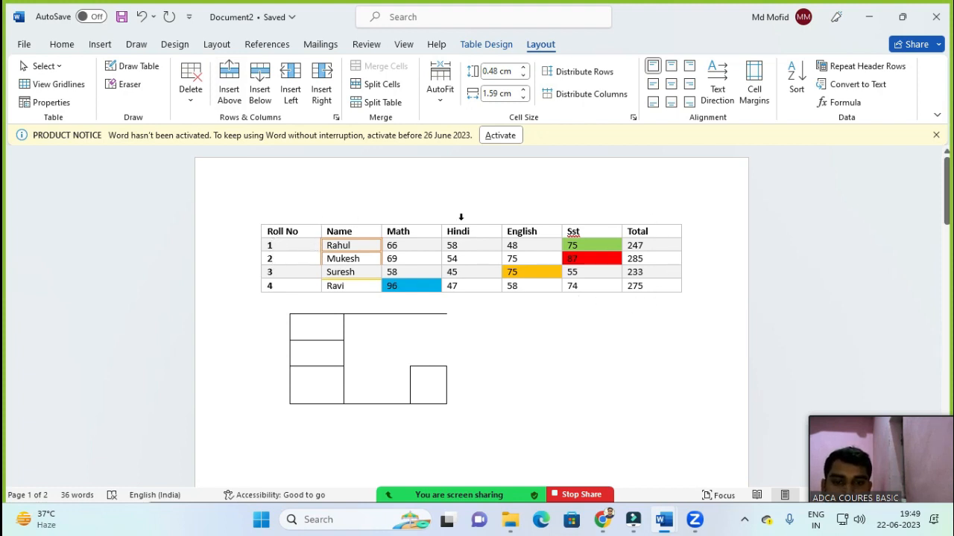
left_click(289, 259)
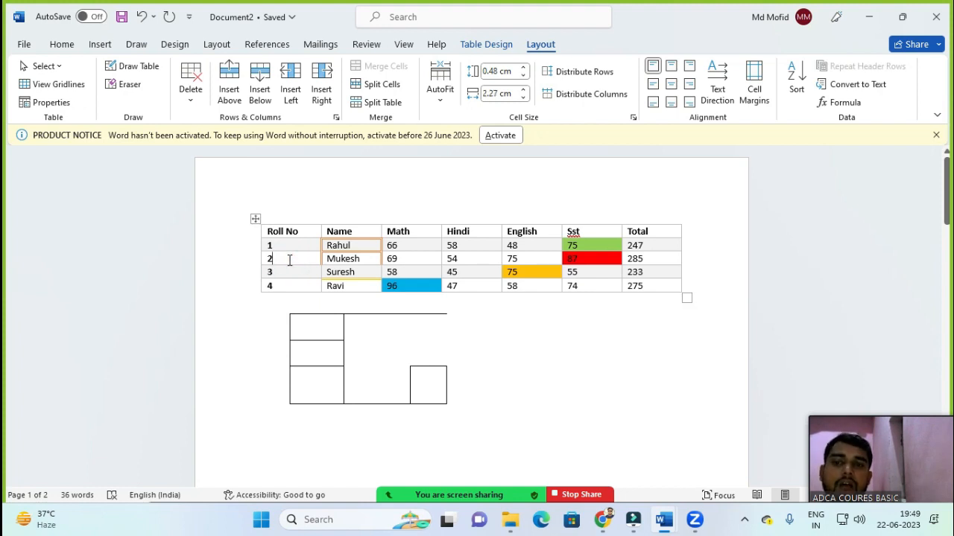
left_click(423, 258)
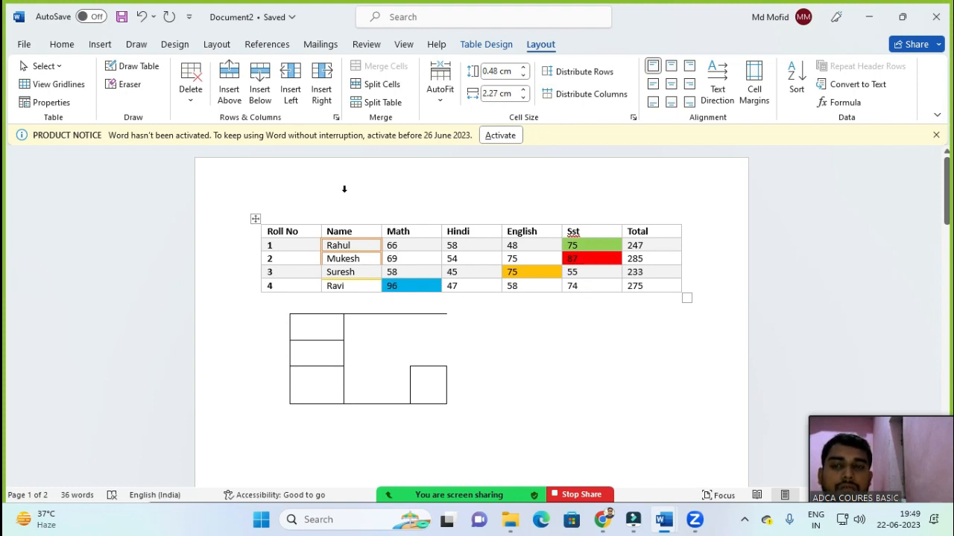
left_click(321, 89)
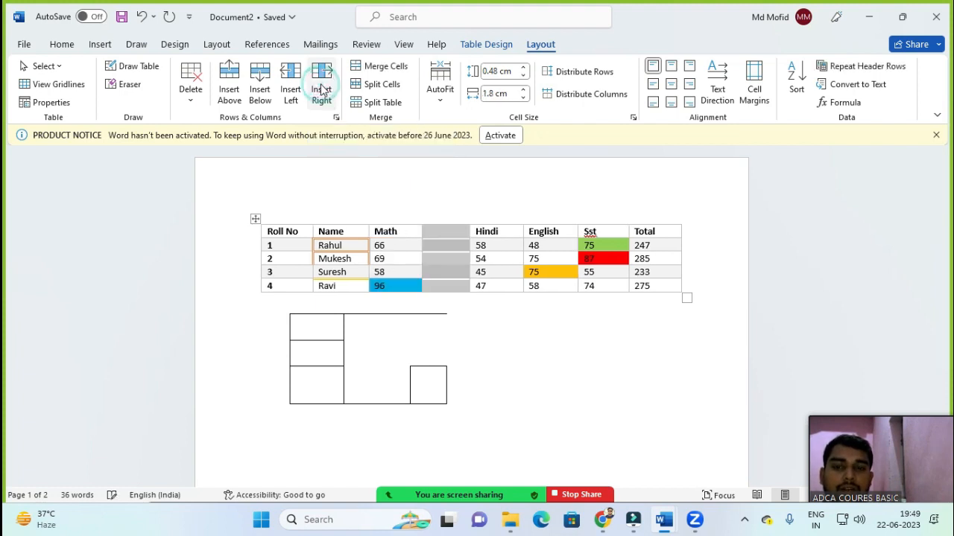
left_click(437, 223)
left_click(445, 248)
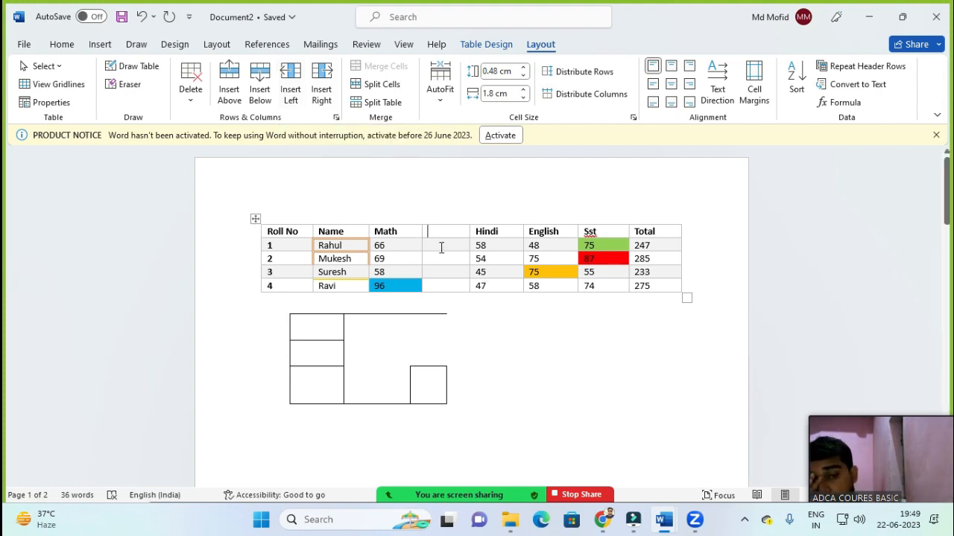
type("sk")
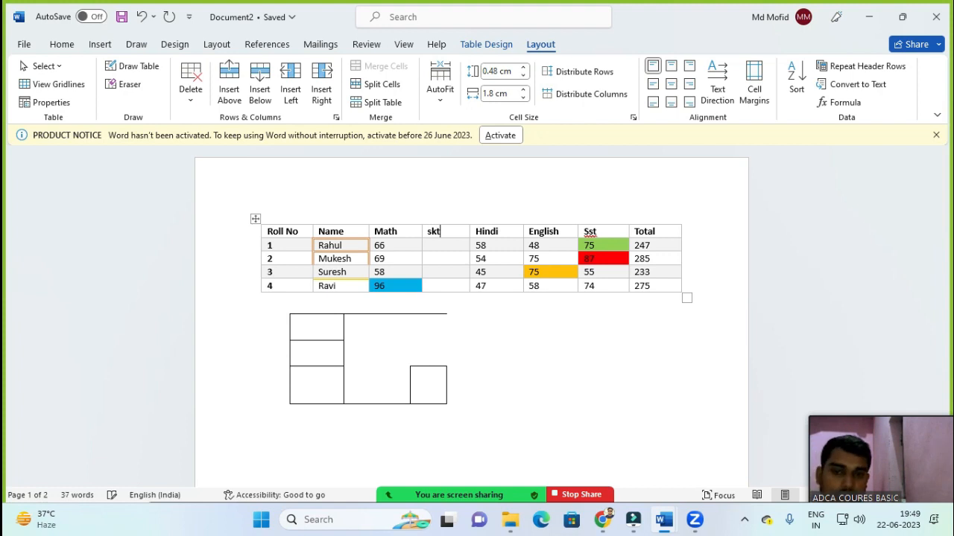
type("t")
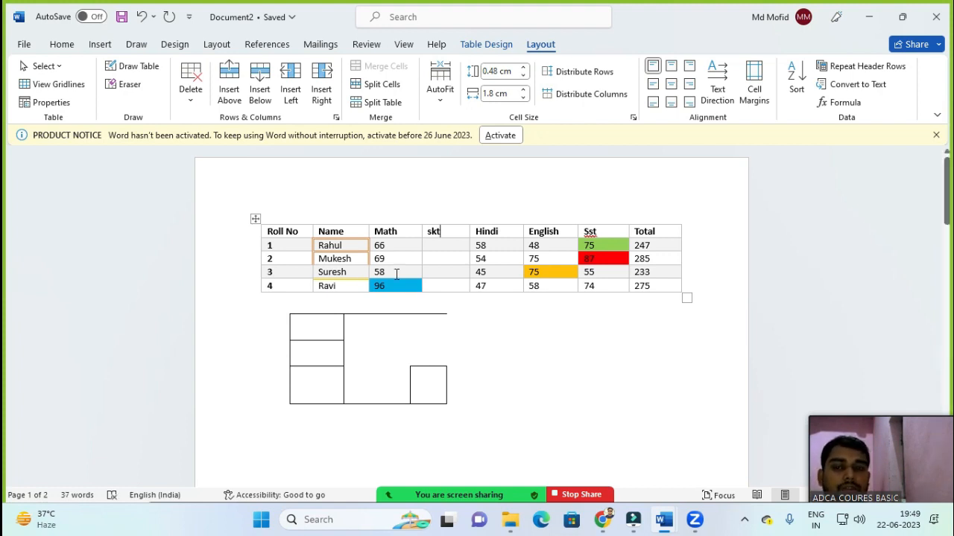
- Insert a blank column directly before the Math column in the marks table
left_click(395, 245)
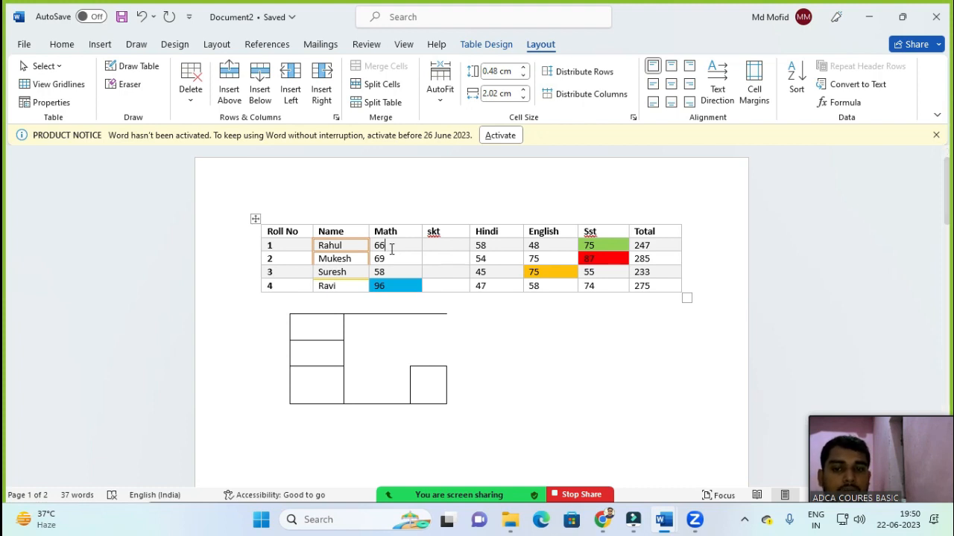
left_click(292, 98)
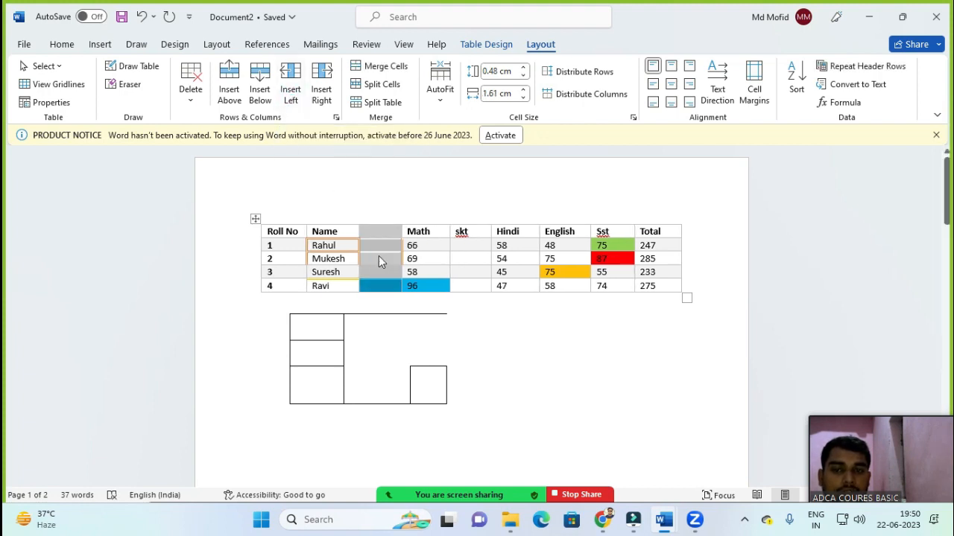
left_click(377, 247)
left_click(375, 222)
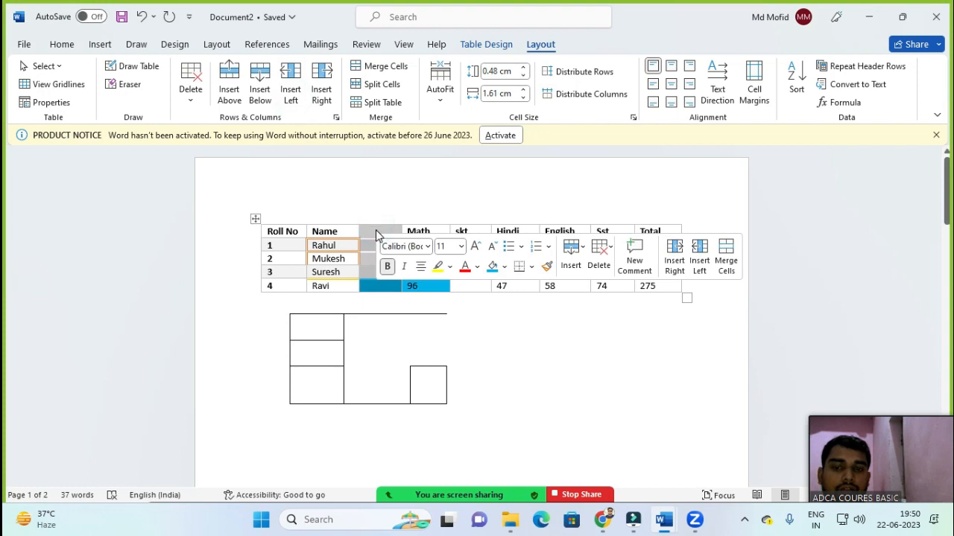
left_click(376, 230)
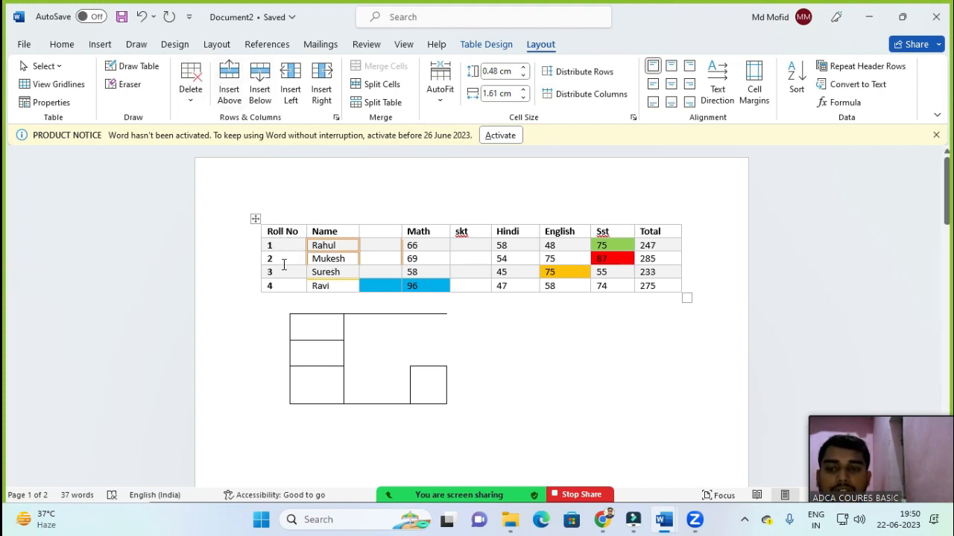
- Insert a blank row directly below the roll number 2 row of the marks table
left_click(327, 259)
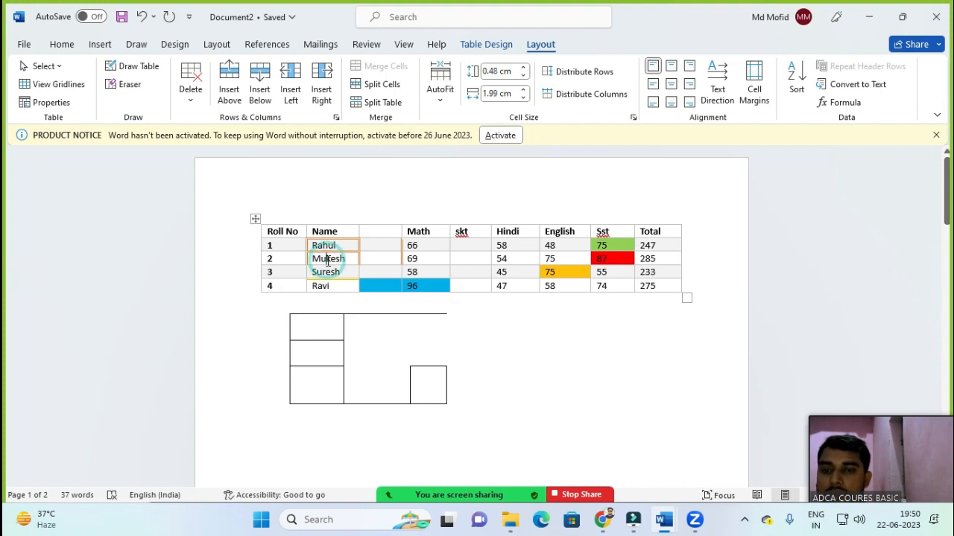
left_click(260, 93)
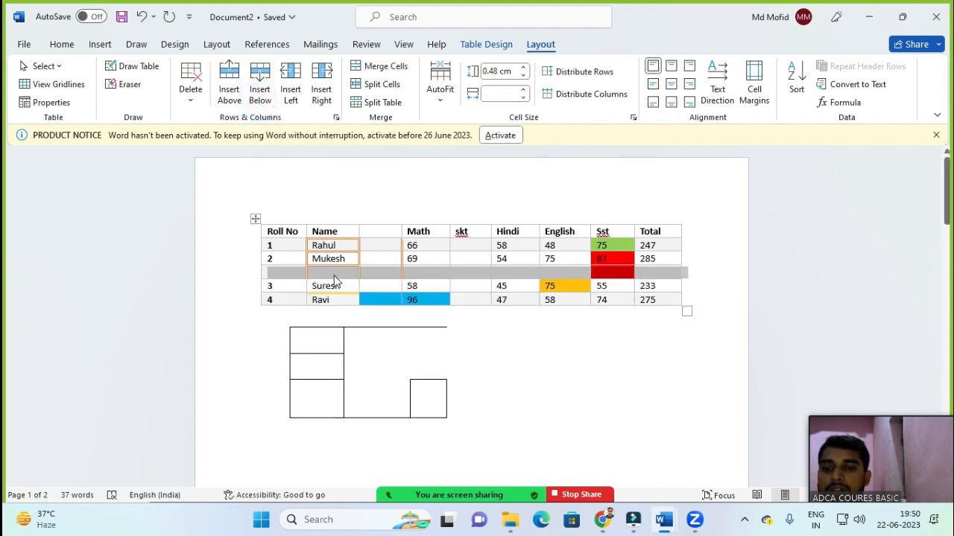
left_click(315, 274)
left_click_drag(283, 276, 388, 277)
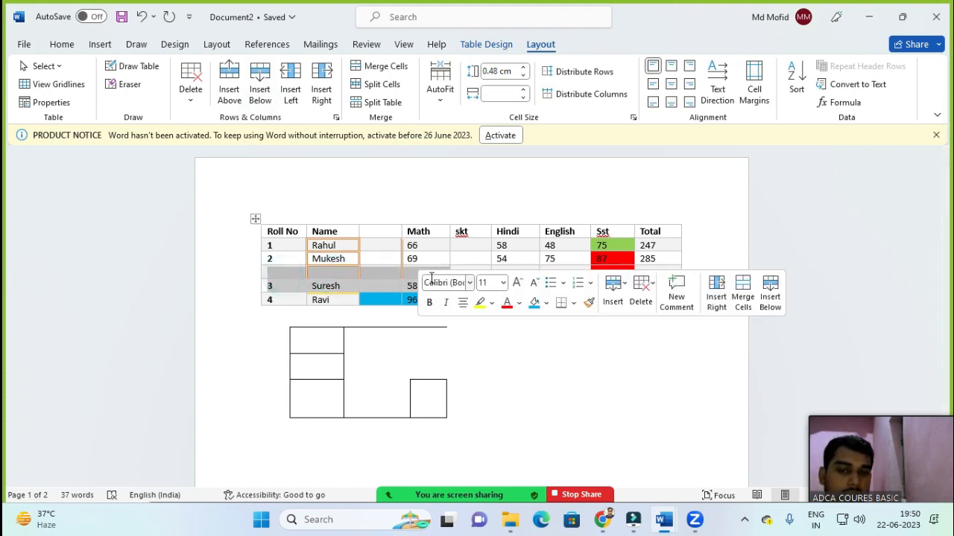
left_click(395, 274)
- Insert a blank row directly above the roll number 2 row of the marks table
left_click(372, 259)
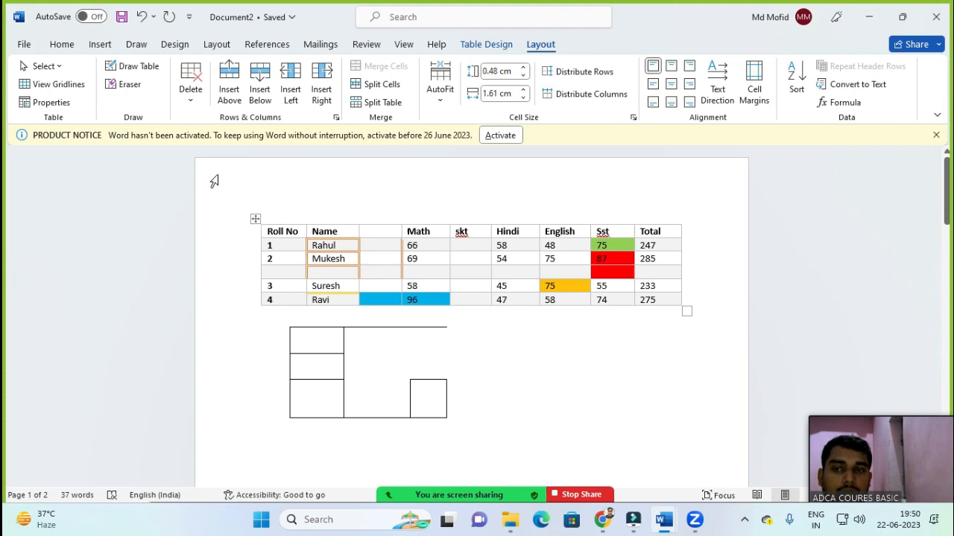
left_click(229, 83)
left_click(381, 284)
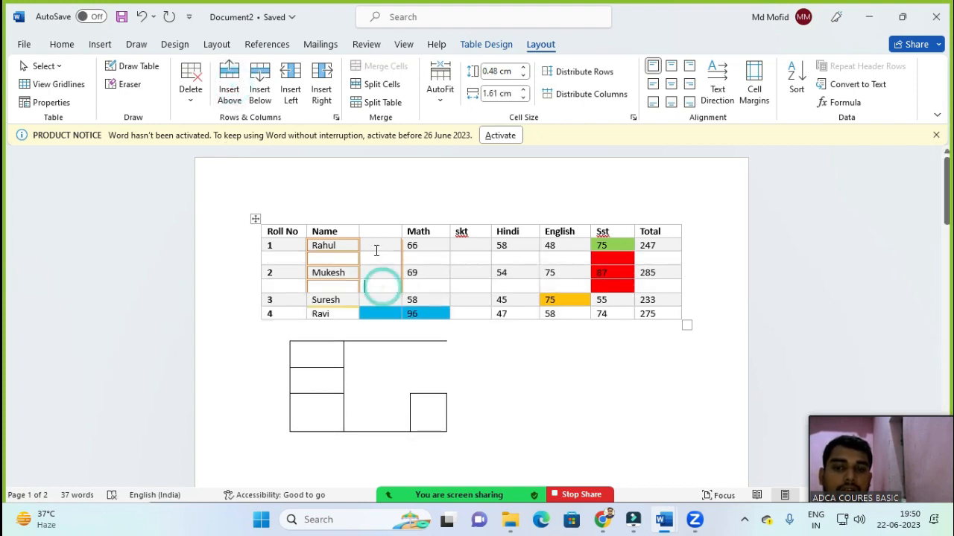
left_click(380, 255)
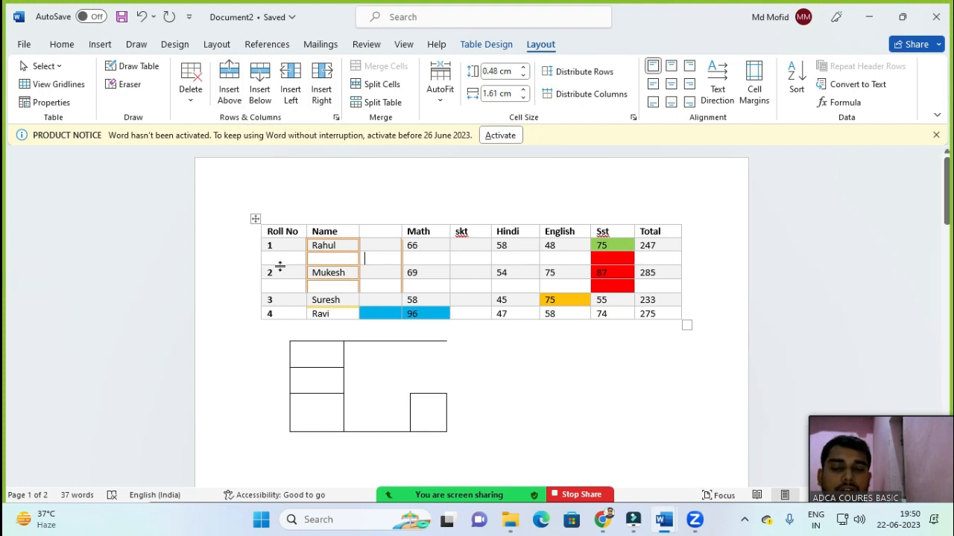
- Delete the blank column between the Name and Math columns of the marks table
left_click(189, 106)
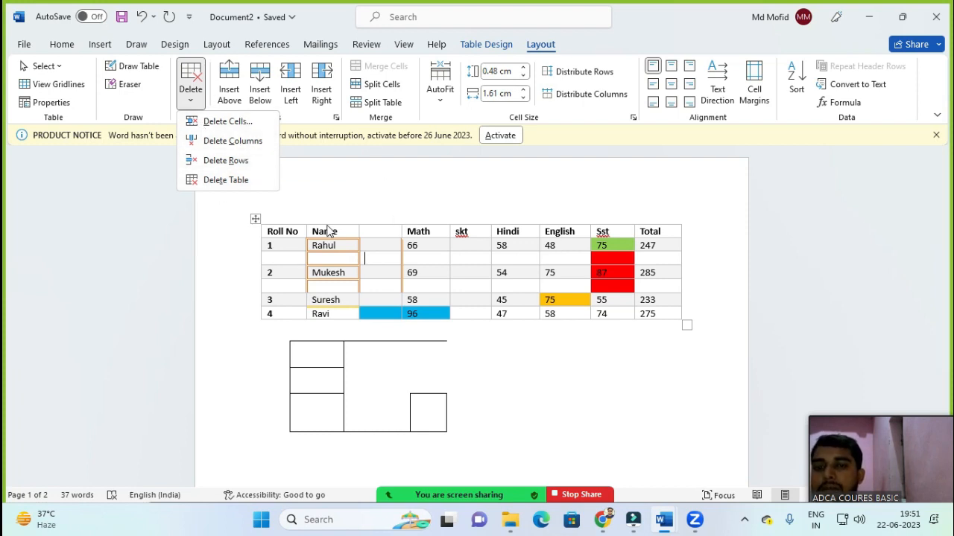
left_click(383, 231)
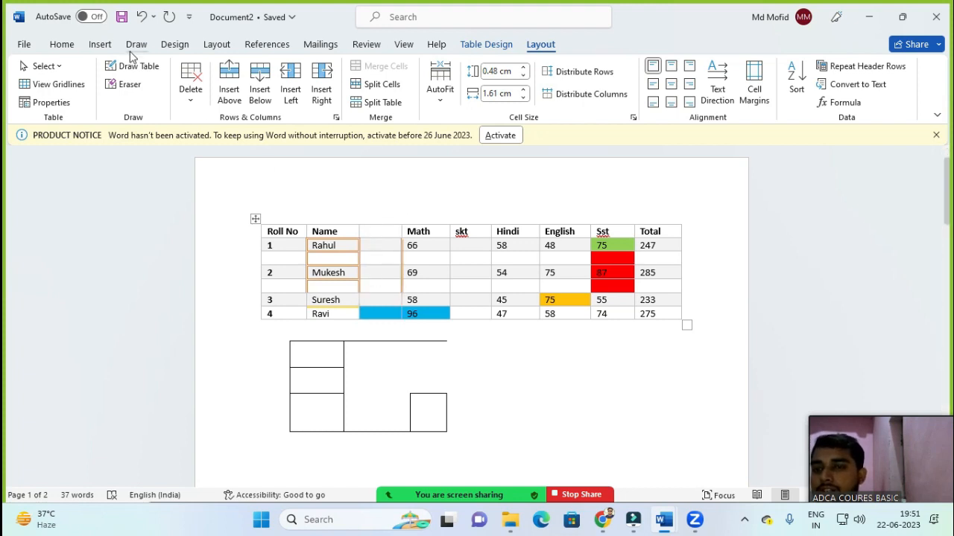
left_click(190, 95)
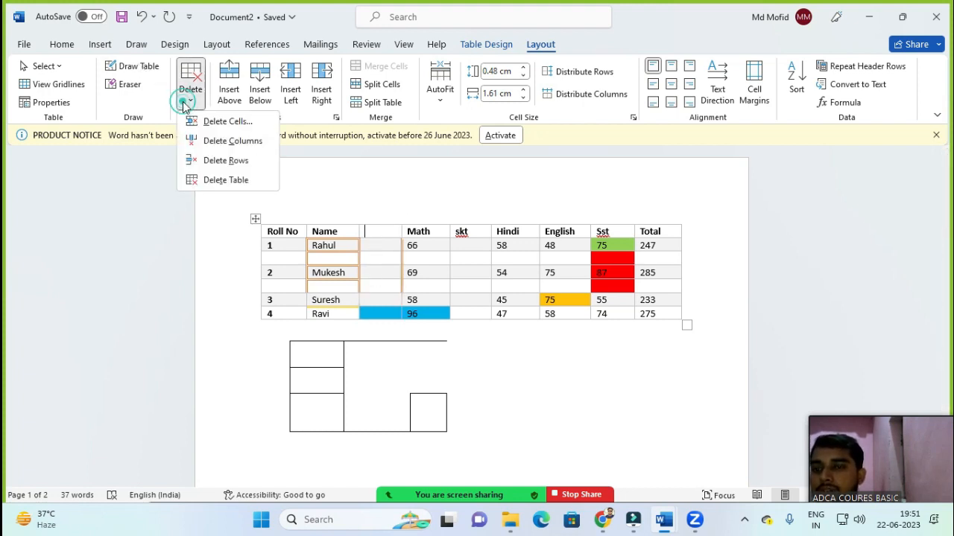
left_click(223, 145)
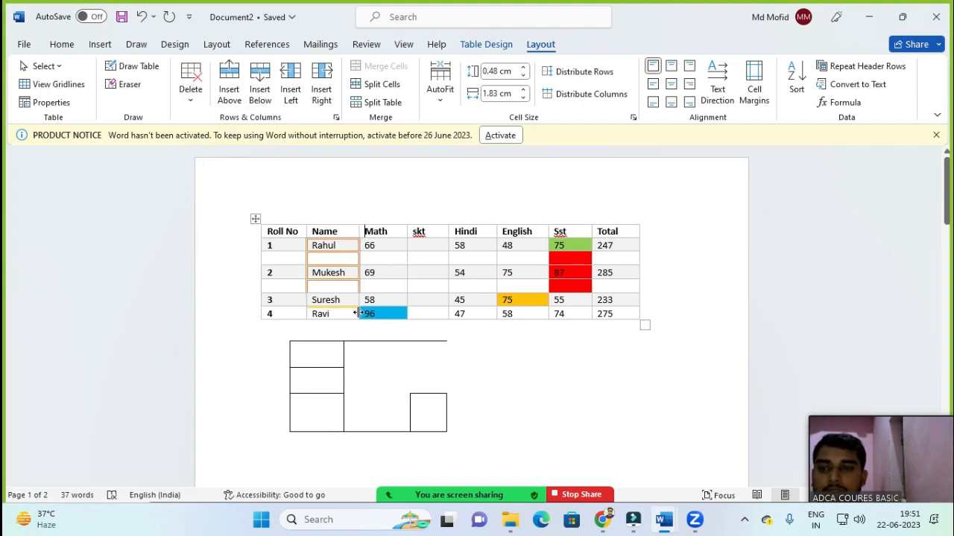
- Delete the "skt" column from the marks table
left_click(425, 261)
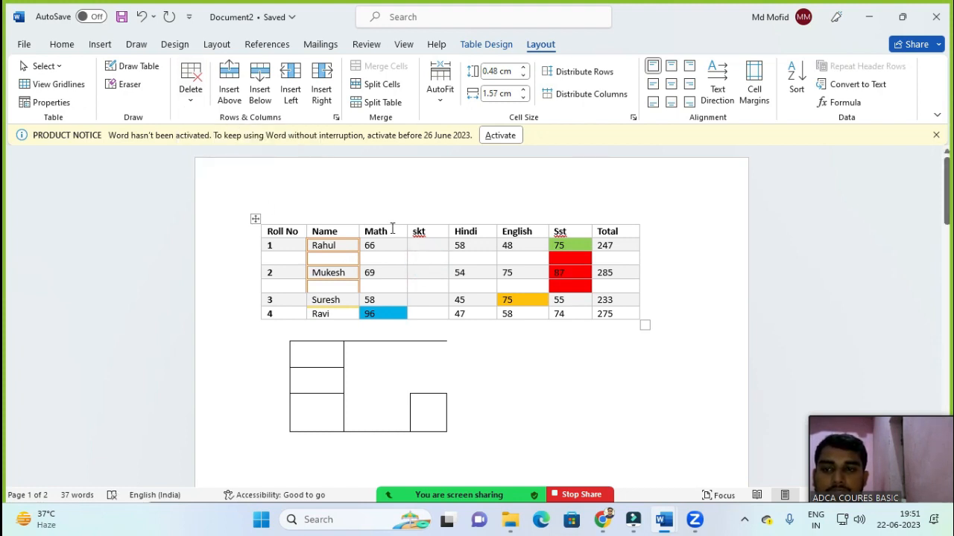
left_click(187, 102)
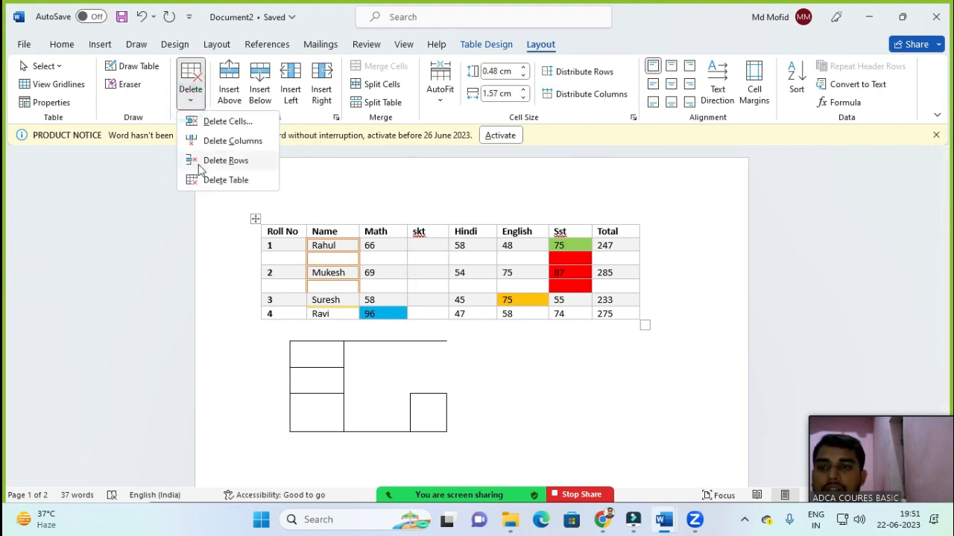
left_click(229, 141)
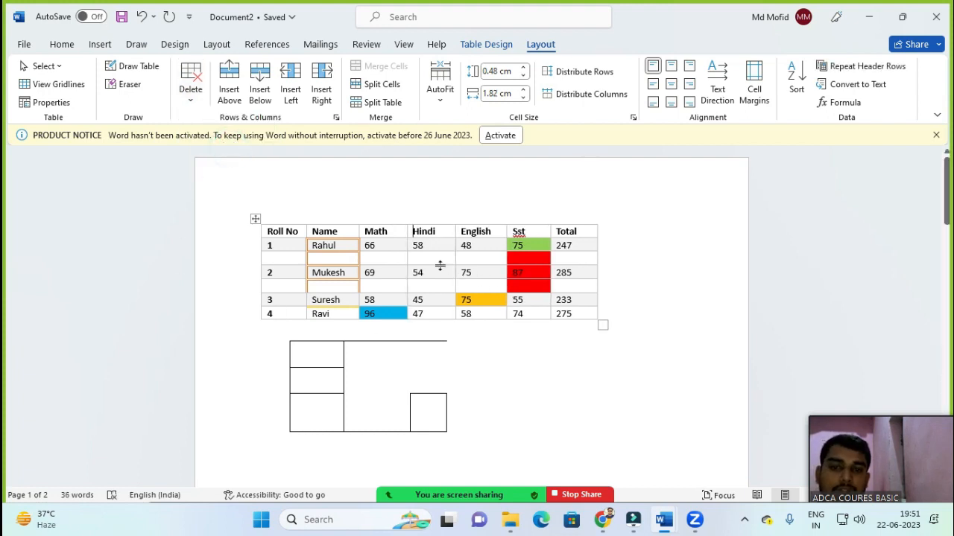
- Delete the blank row between the roll number 1 and 2 rows of the marks table
left_click(276, 261)
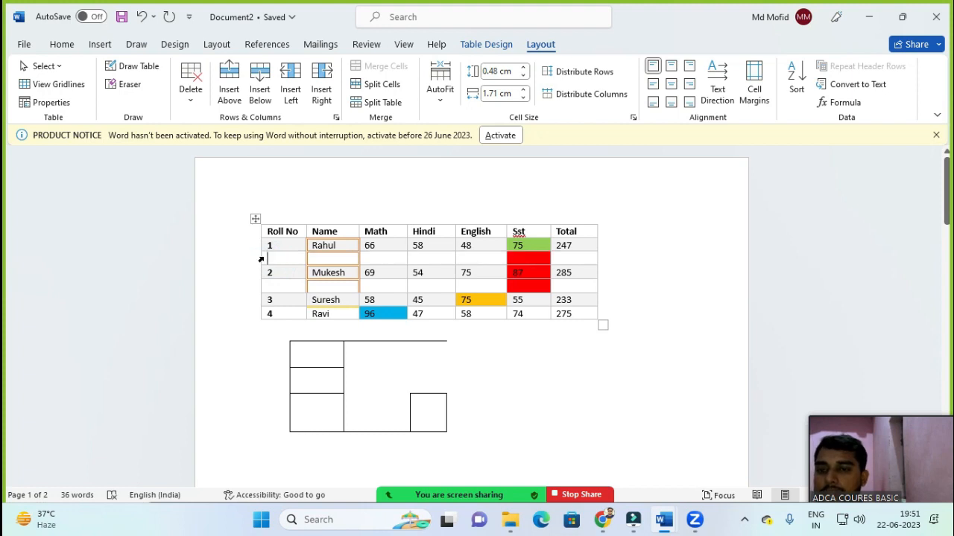
left_click(192, 103)
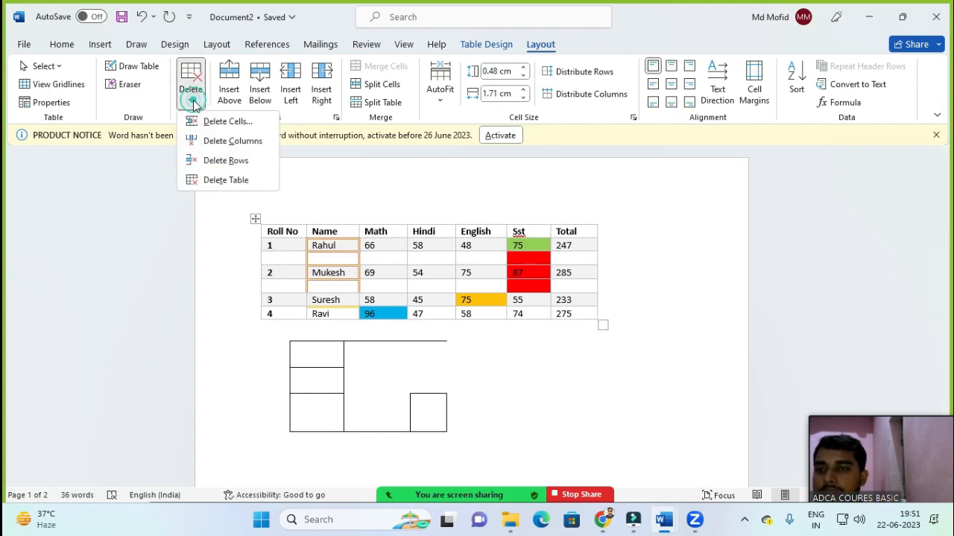
left_click(219, 162)
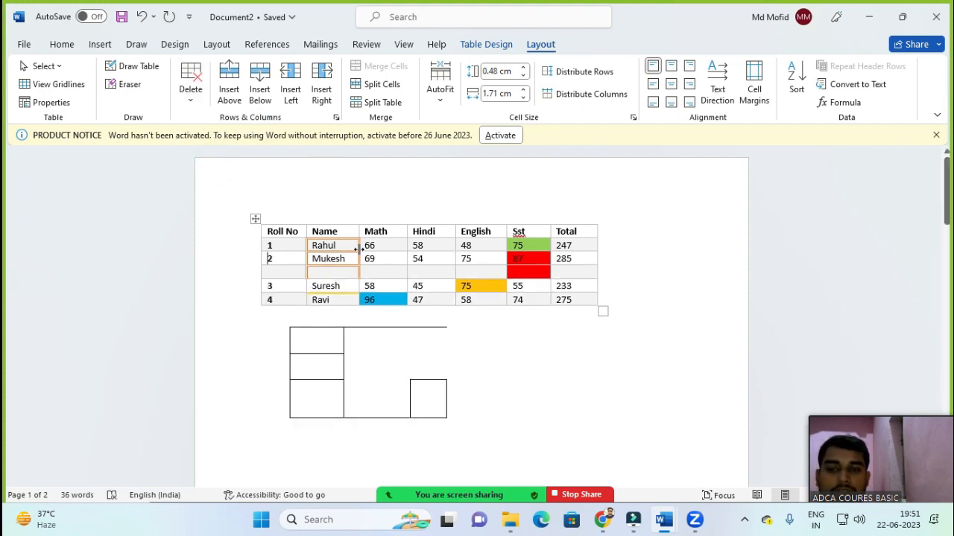
- Select the whole marks table and delete it, keeping the drawn table below it
left_click(190, 96)
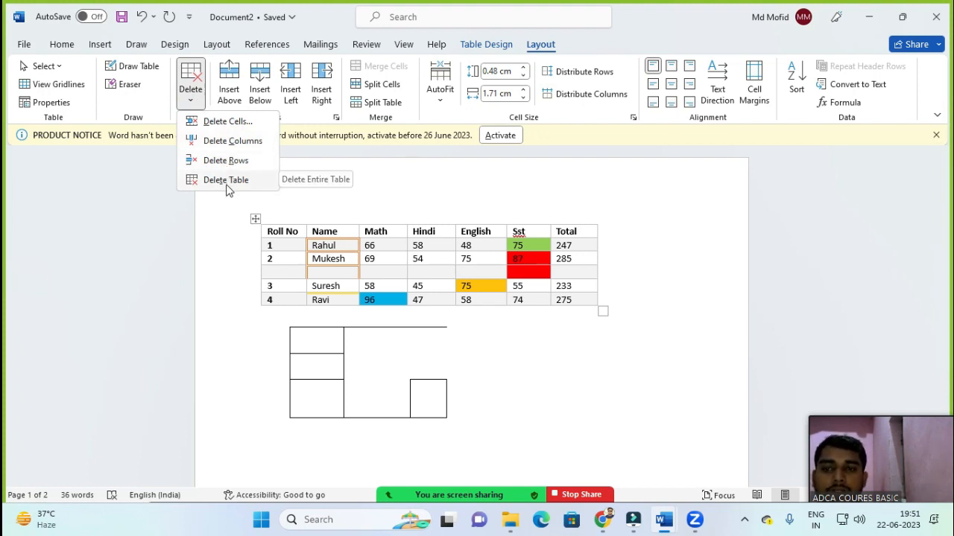
left_click(368, 247)
left_click(257, 220)
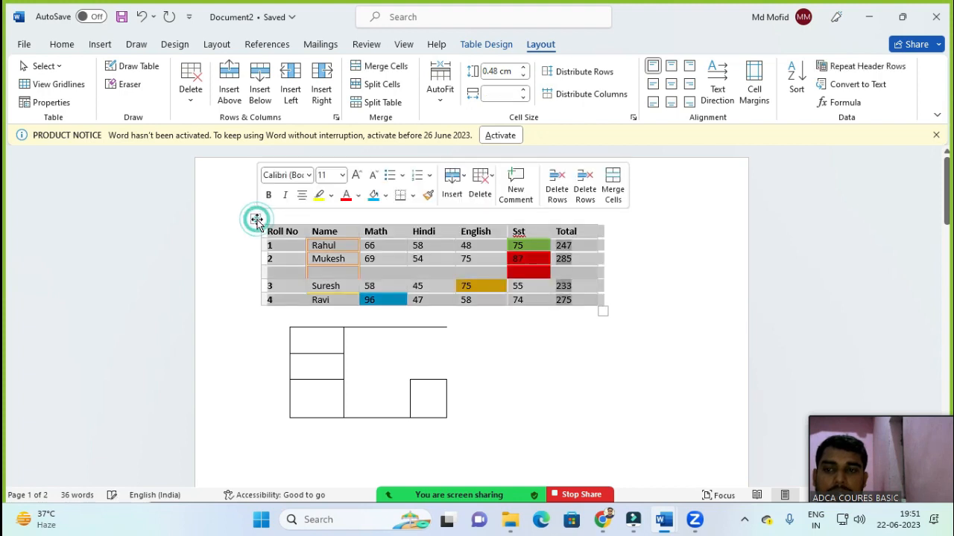
left_click(196, 99)
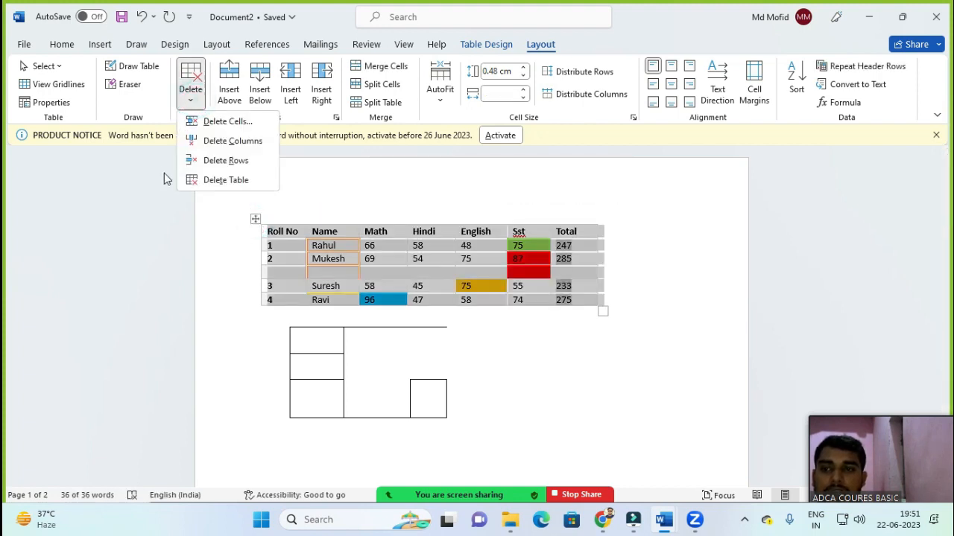
left_click(221, 180)
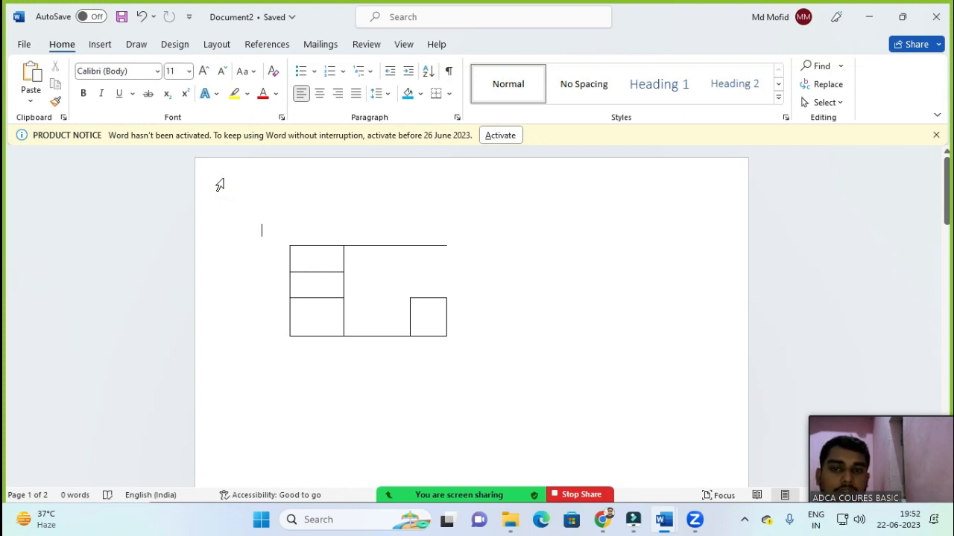
- Merge all cells in the top row of the blank ten-column table on page 2
scroll(395, 332, "down", 10)
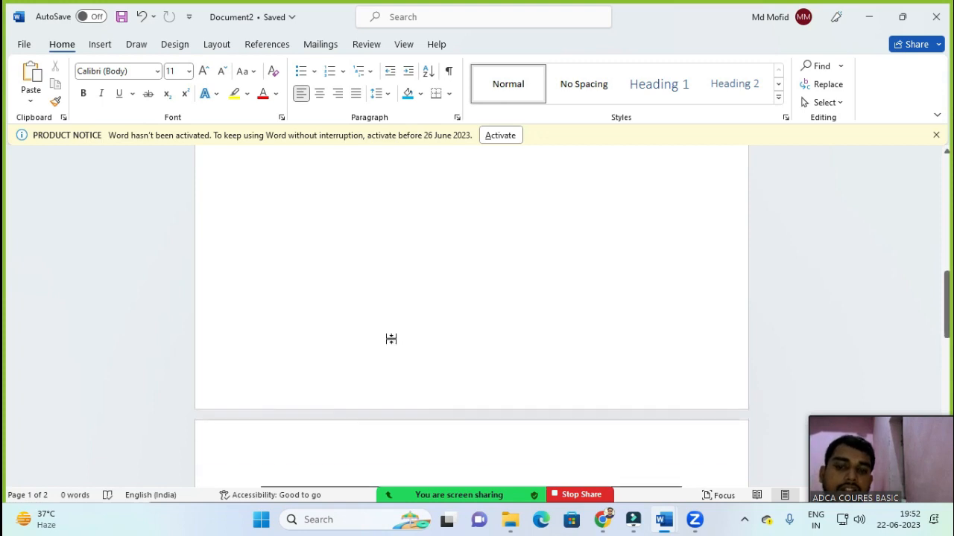
scroll(391, 339, "down", 5)
left_click(364, 247)
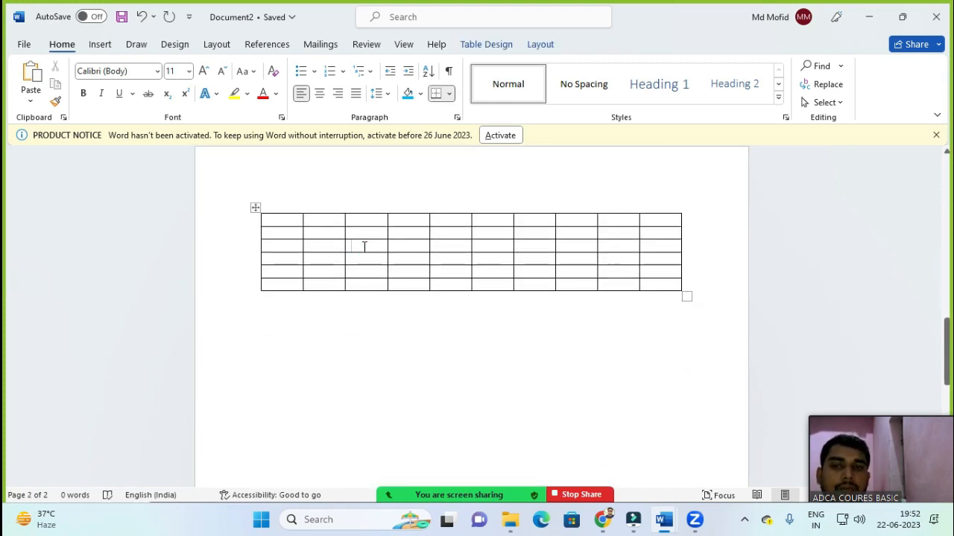
left_click(538, 45)
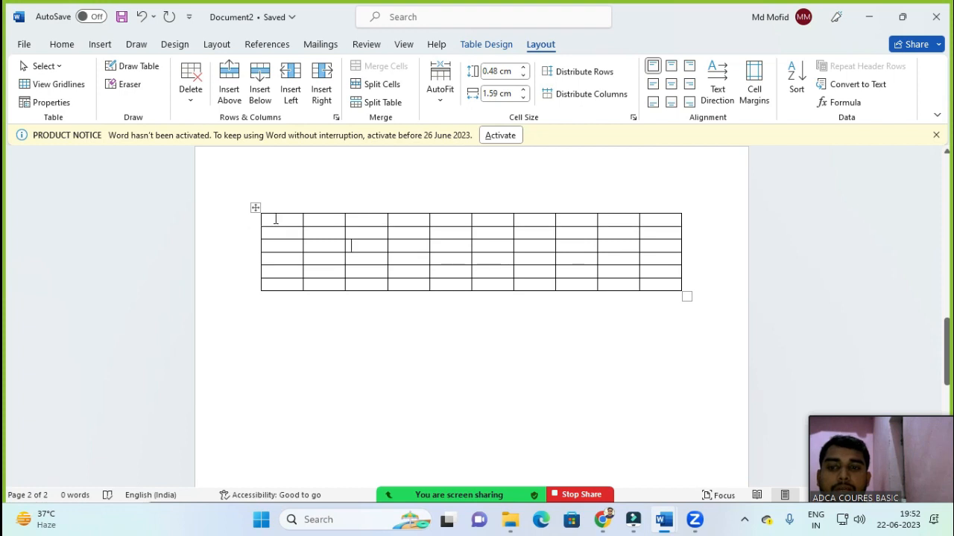
left_click_drag(275, 219, 640, 220)
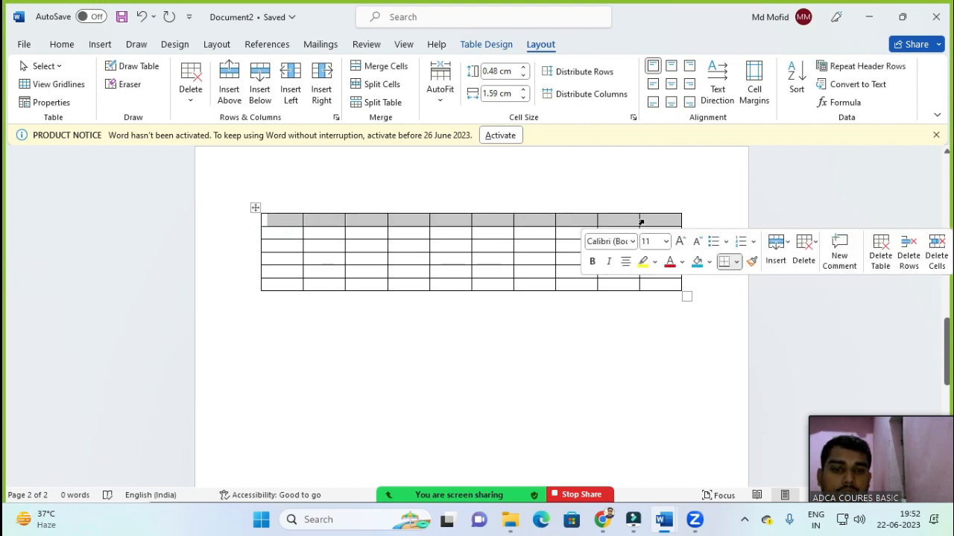
left_click(390, 67)
left_click(453, 222)
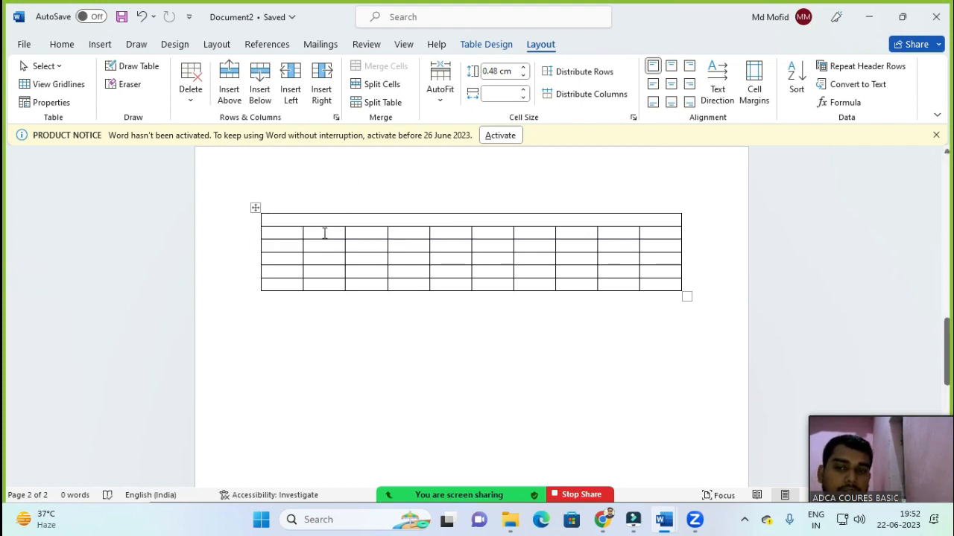
- Merge the second column's cells below the merged top row into one tall cell
left_click_drag(325, 233, 324, 289)
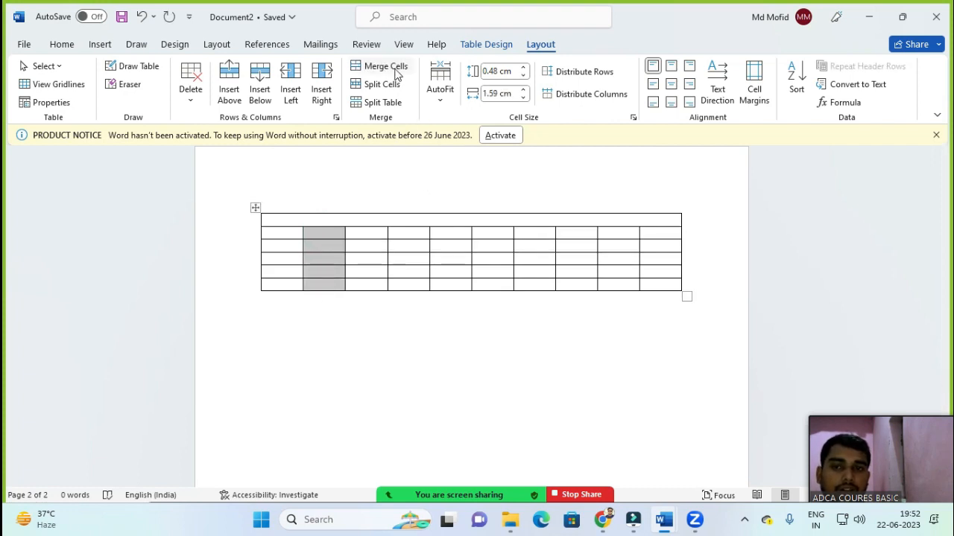
left_click(396, 73)
left_click(334, 276)
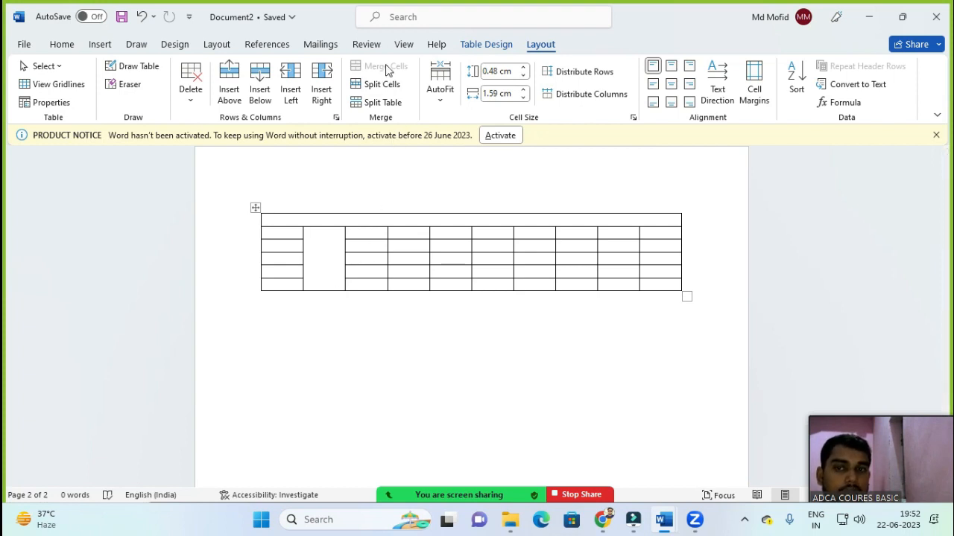
- Split the fifth cell of the table's third row into 2 columns and 3 rows
left_click(447, 248)
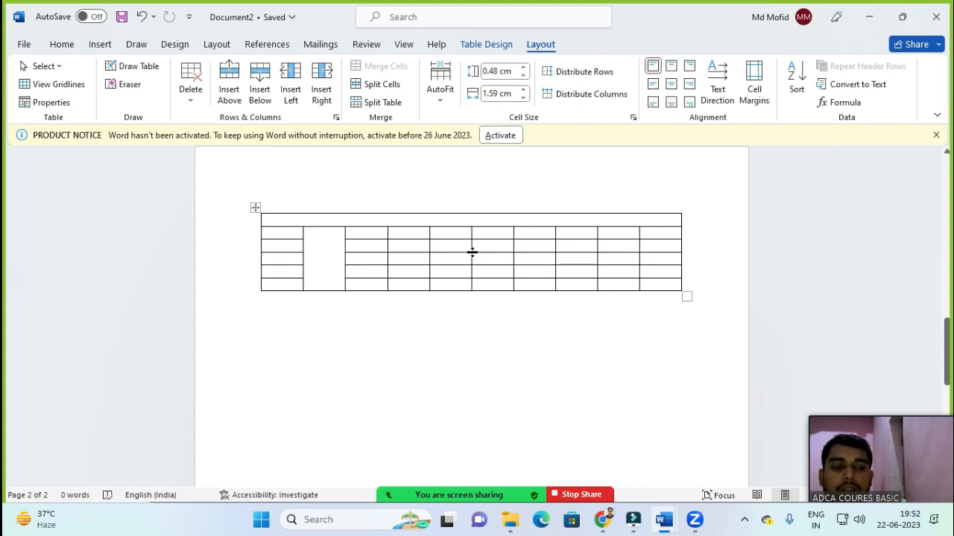
left_click(373, 84)
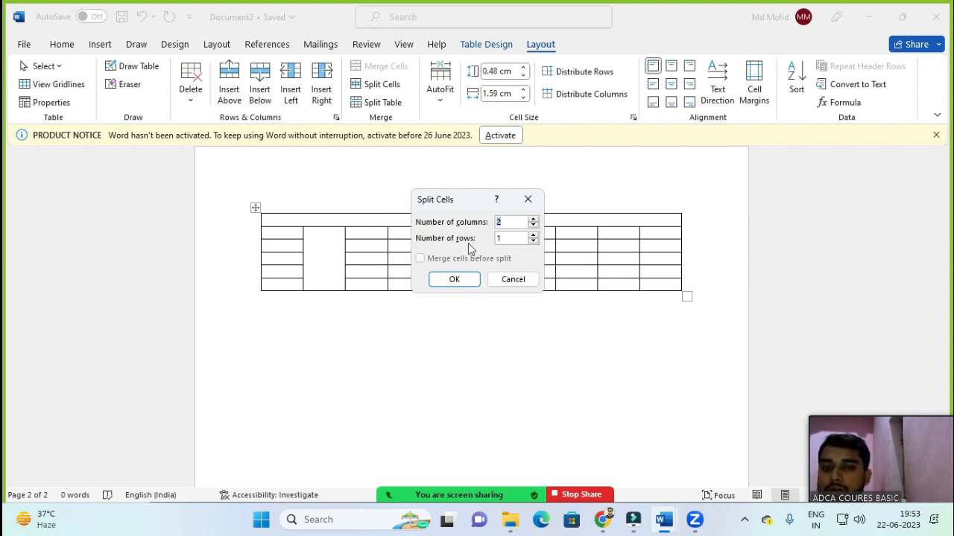
left_click_drag(482, 209, 632, 194)
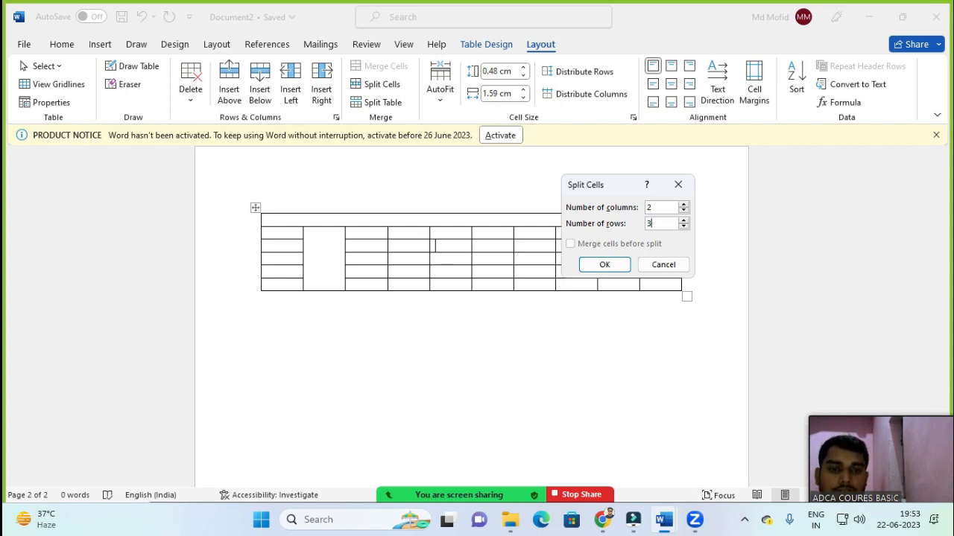
left_click(611, 266)
left_click(520, 268)
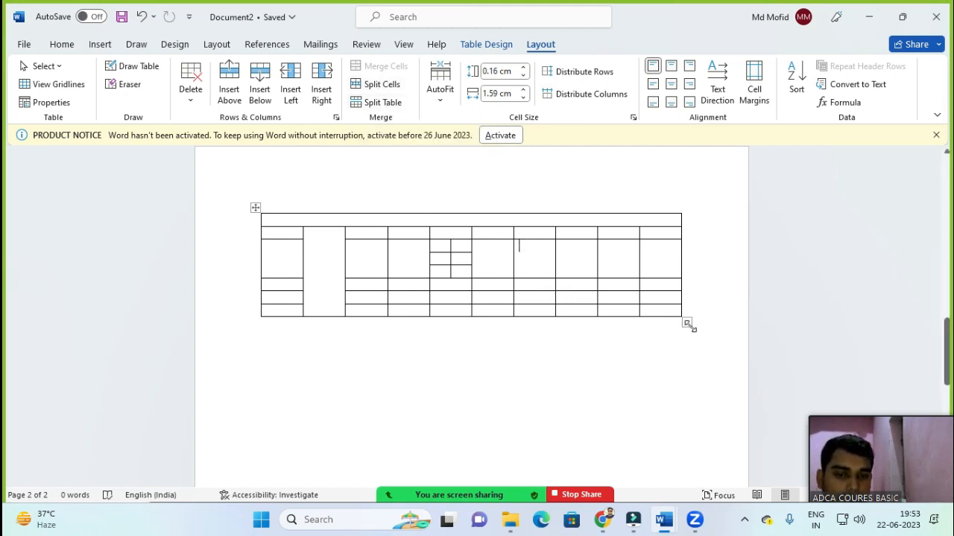
- Split the table in two directly below the row containing the subdivided cell
left_click(666, 283)
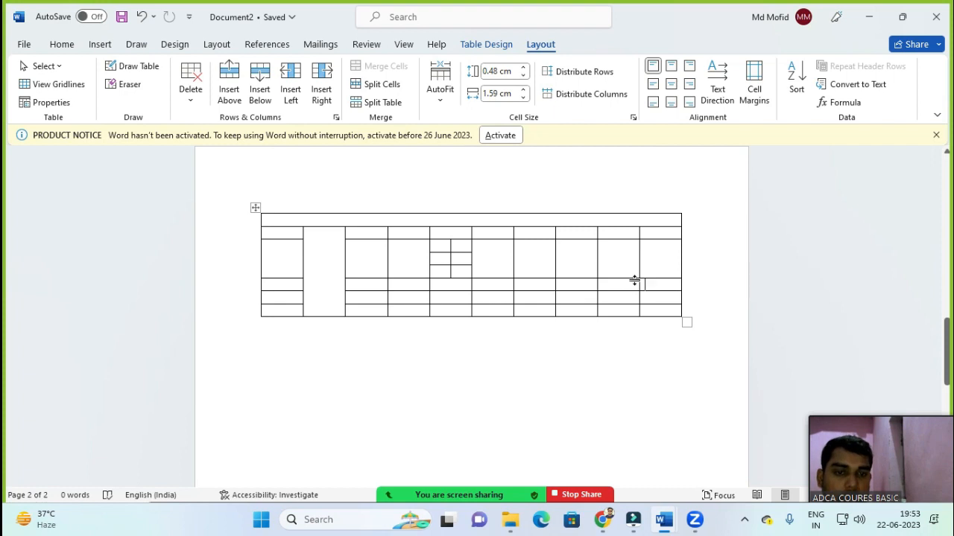
left_click(380, 105)
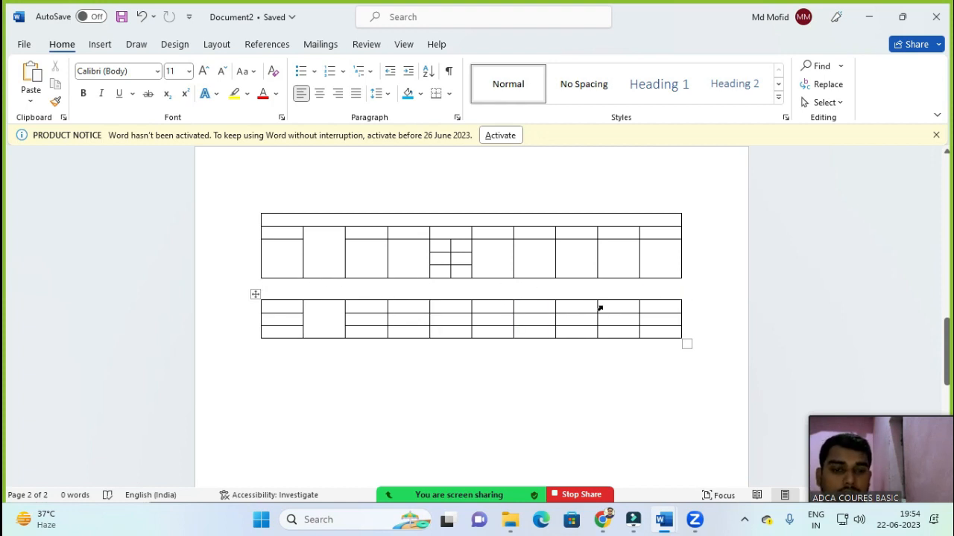
left_click(541, 320)
- Select the entire document and delete all its content, including both table parts
left_click(540, 44)
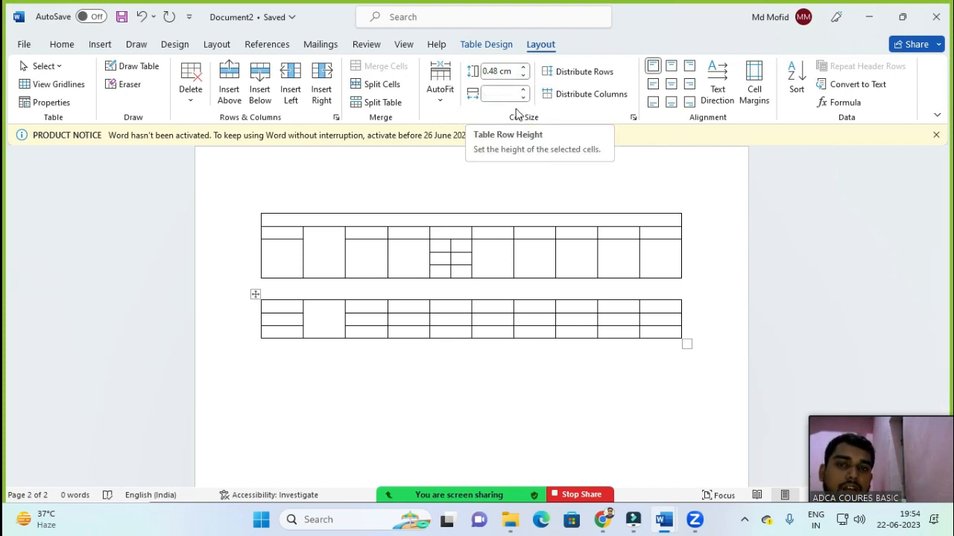
key("ctrl+a")
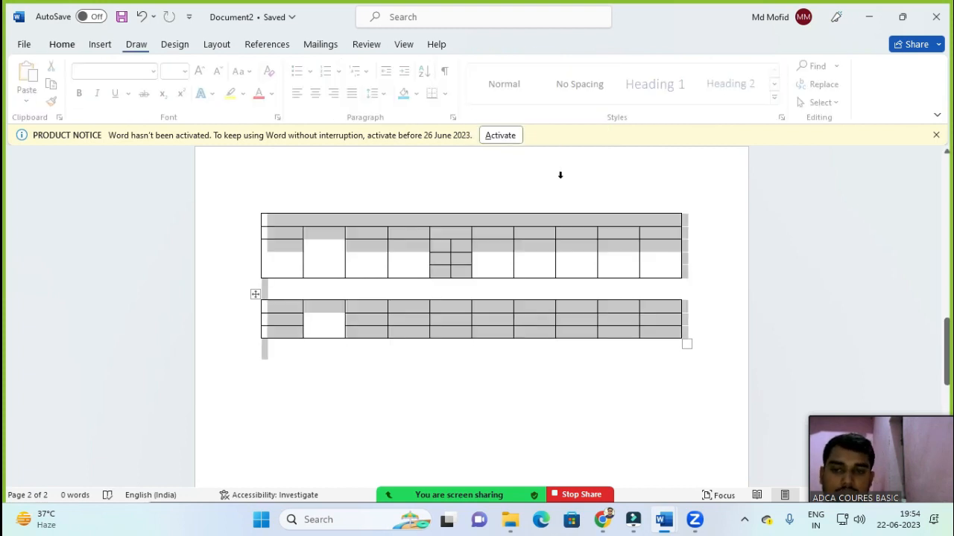
key("Delete")
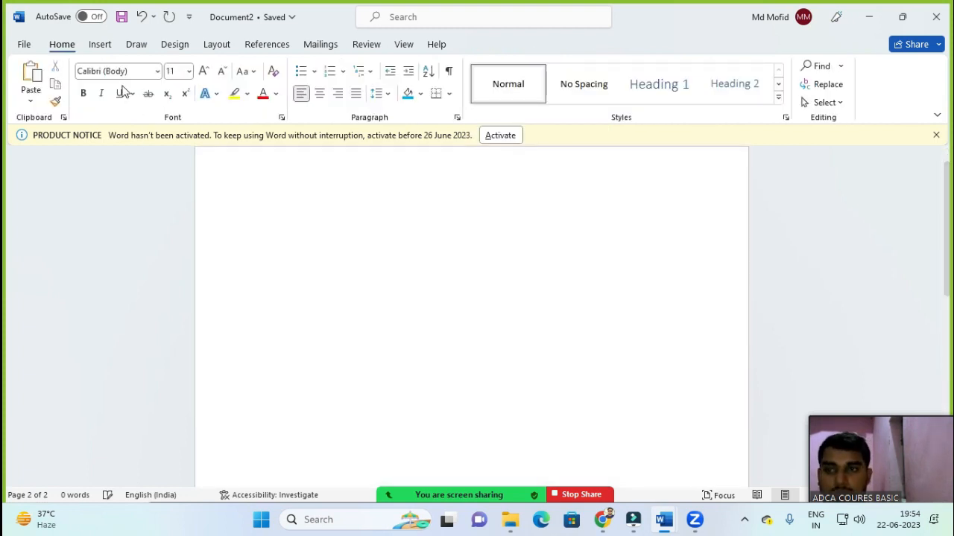
- Insert a new blank table with 10 columns and 8 rows
left_click(98, 44)
left_click(104, 101)
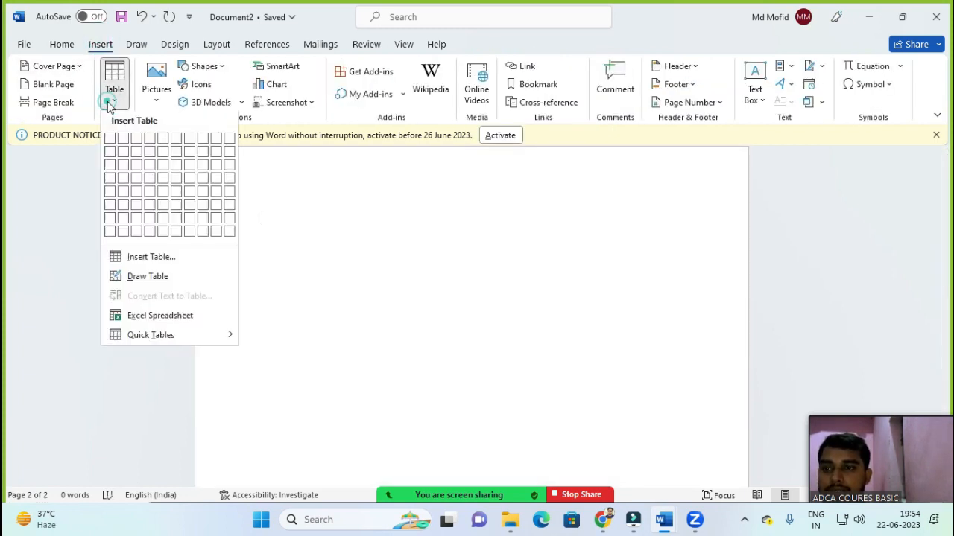
left_click(233, 237)
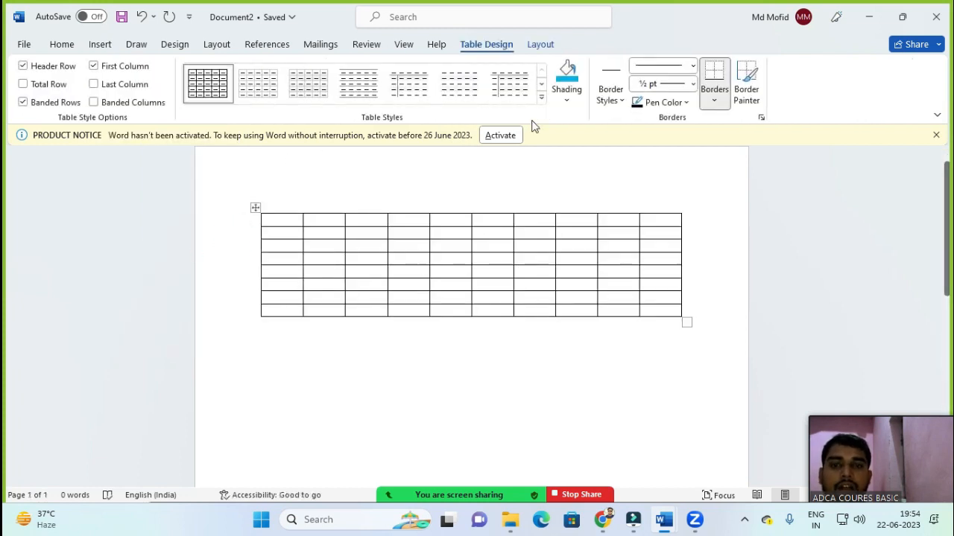
- Increase the height of the new table's first row to 2.5 cm
left_click(541, 45)
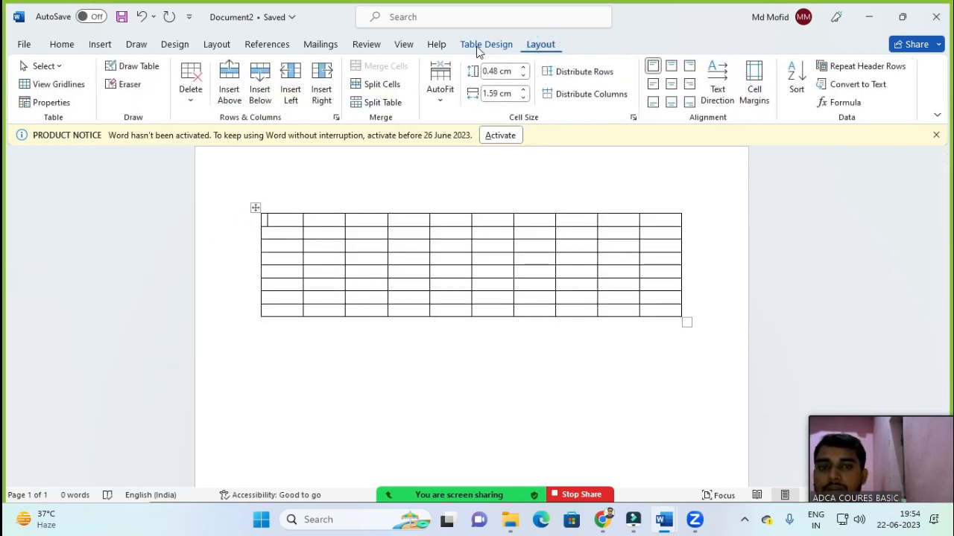
left_click(359, 226)
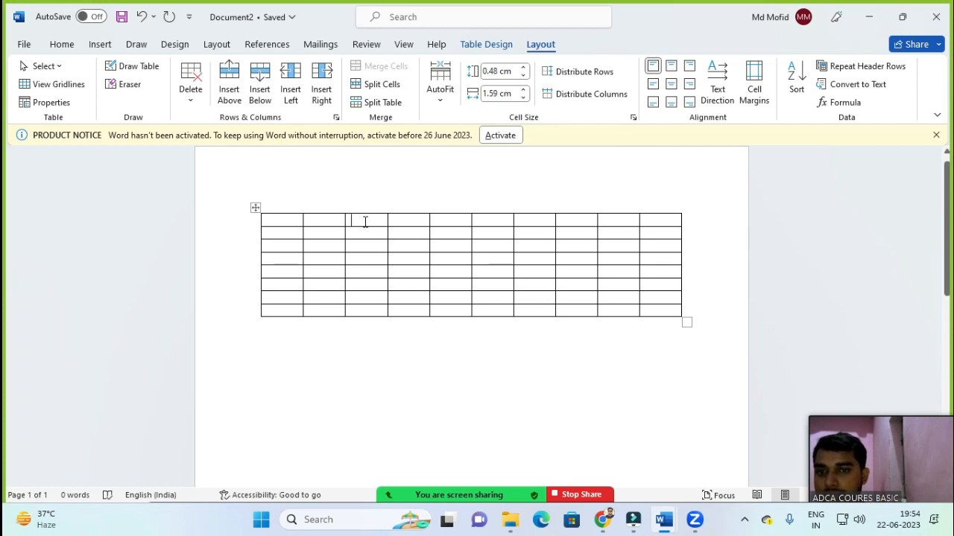
left_click(522, 68)
left_click(523, 68)
left_click(523, 69)
left_click(525, 69)
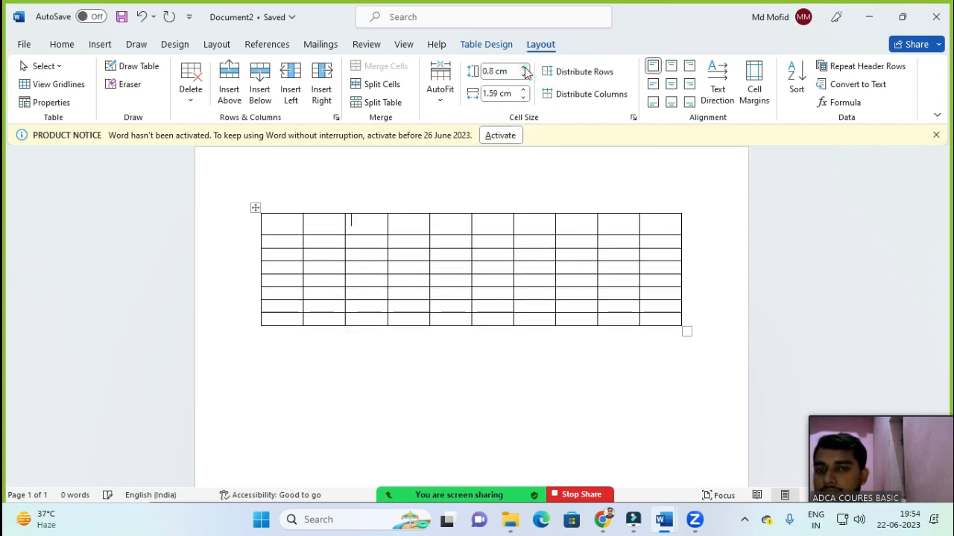
left_click(525, 68)
left_click(525, 69)
left_click(524, 68)
left_click(525, 69)
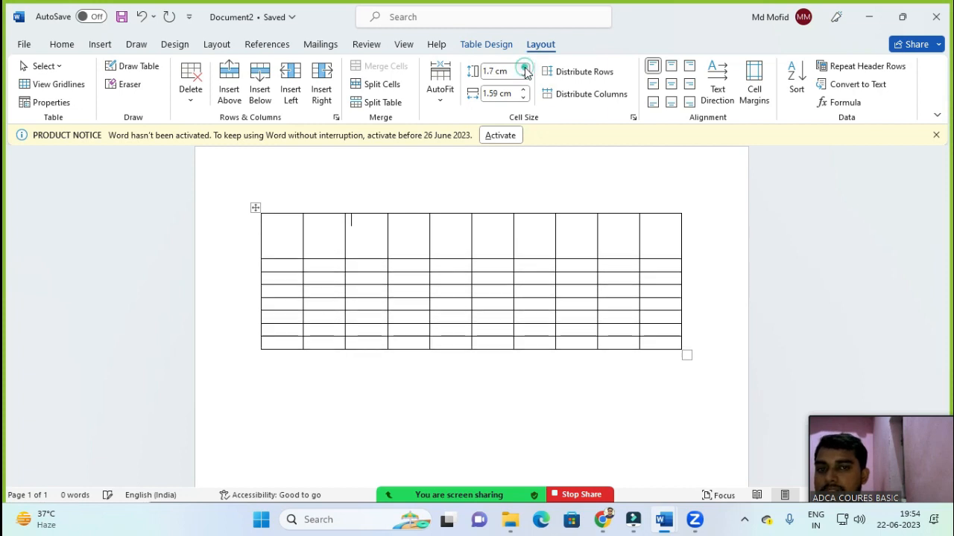
left_click(525, 68)
left_click(524, 69)
left_click(525, 69)
left_click(525, 68)
left_click(524, 69)
left_click(525, 69)
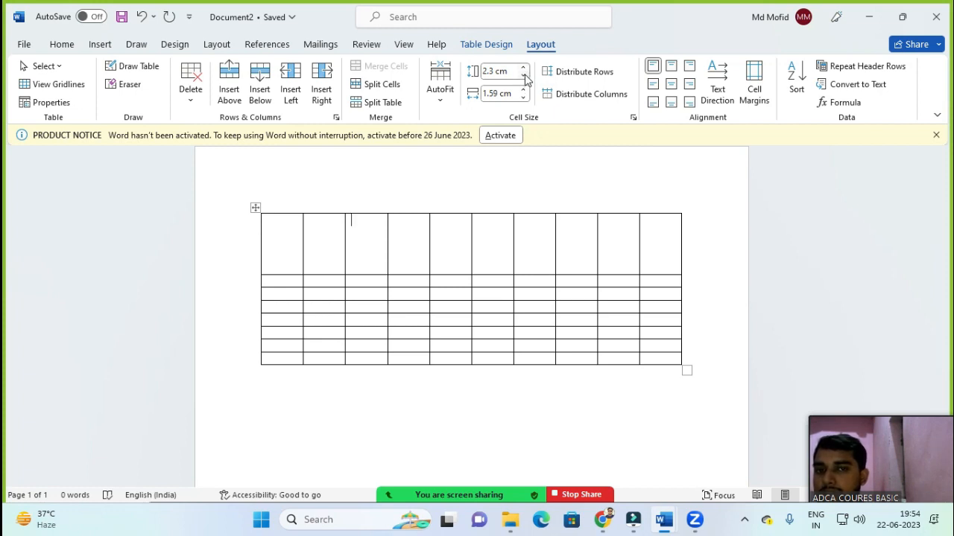
left_click(525, 70)
left_click(524, 70)
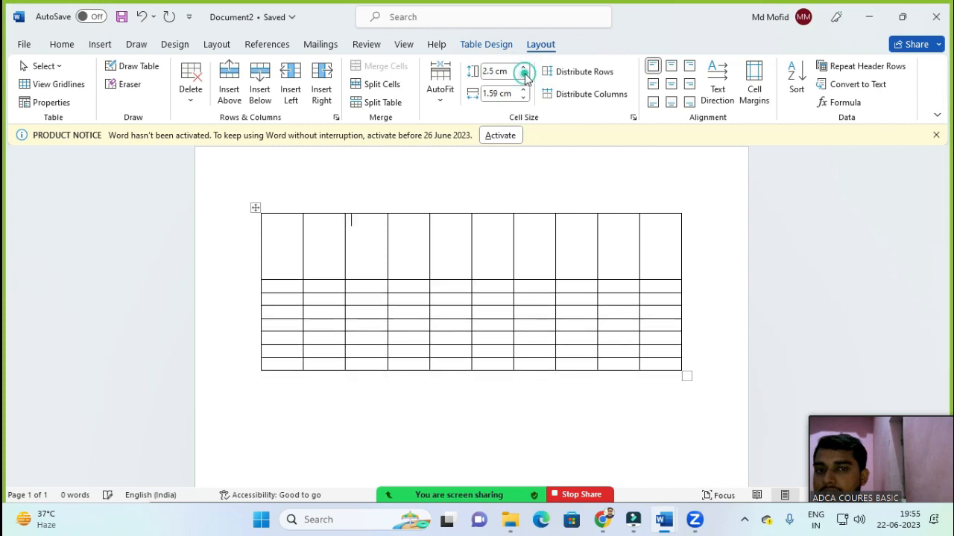
- Reduce the height of the table's first row to 0.7 cm
left_click(524, 76)
left_click(523, 77)
left_click(524, 77)
left_click(524, 77)
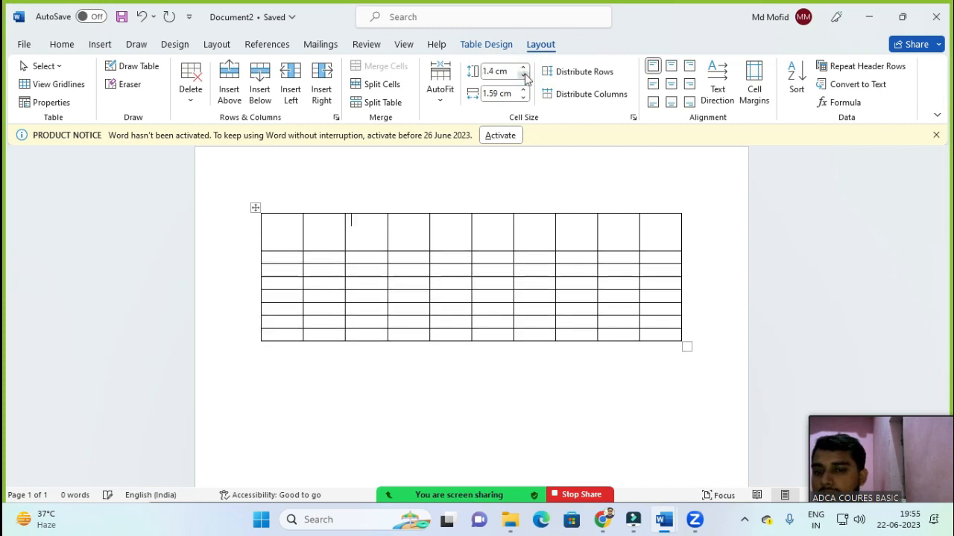
left_click(524, 76)
left_click(524, 77)
left_click(523, 77)
left_click(524, 77)
left_click(524, 76)
left_click(523, 77)
left_click(524, 77)
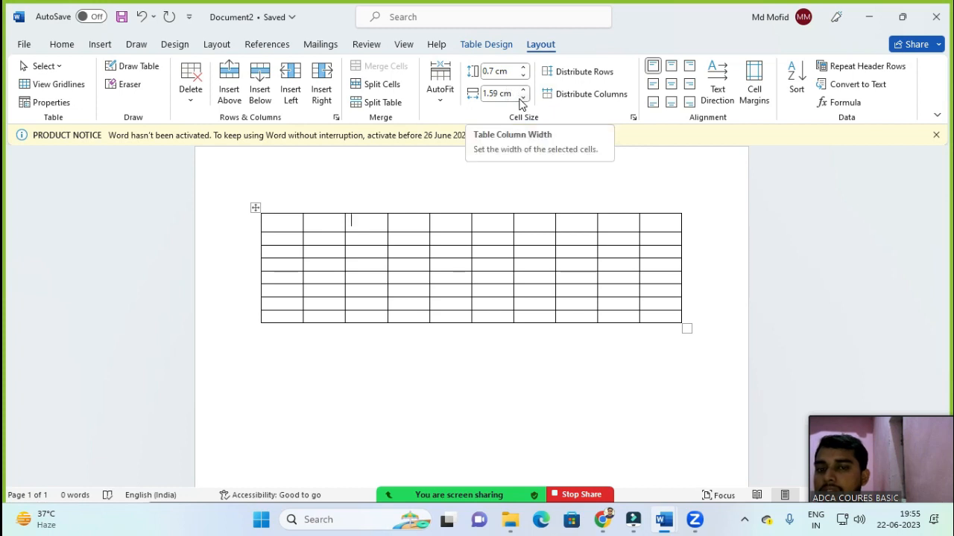
- Increase the width of the table's second column to 3 cm
left_click(329, 238)
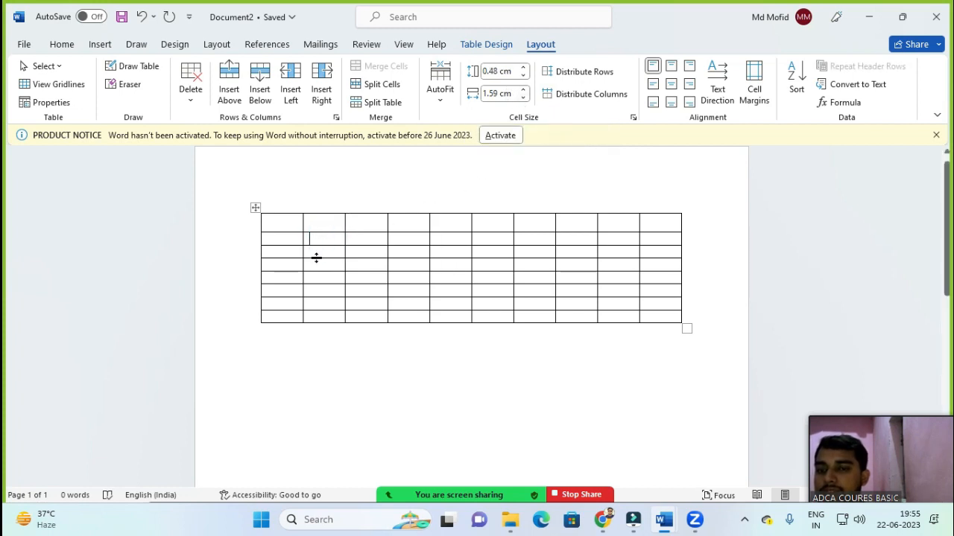
left_click(524, 90)
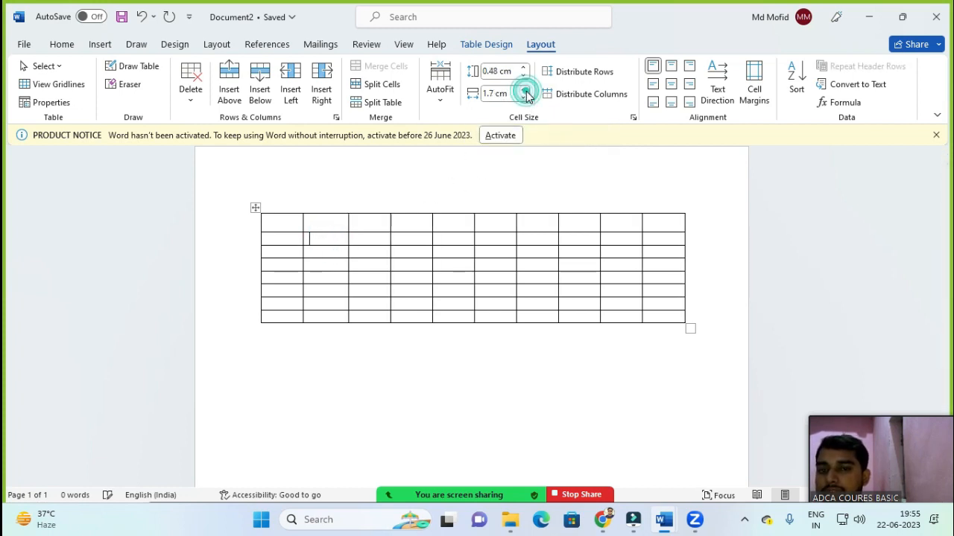
left_click(525, 90)
left_click(525, 90)
left_click(524, 90)
left_click(524, 90)
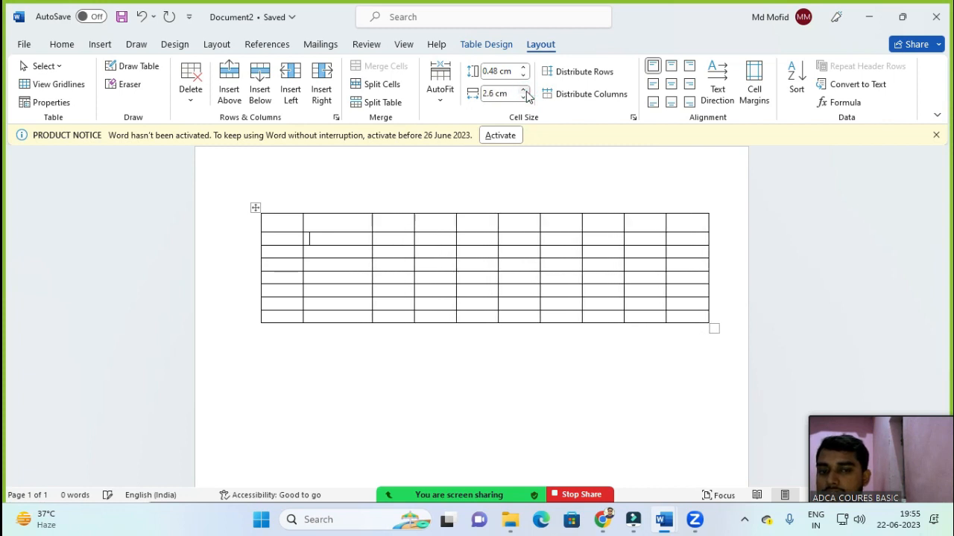
left_click(525, 91)
left_click(525, 90)
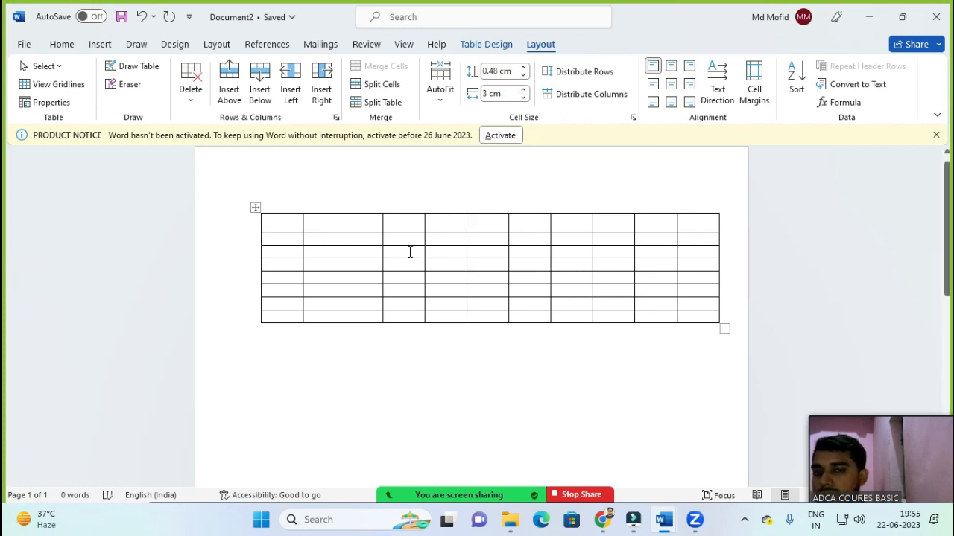
- Widen the table's third column to 2.2 cm and narrow it again to below 1.8 cm
left_click(410, 252)
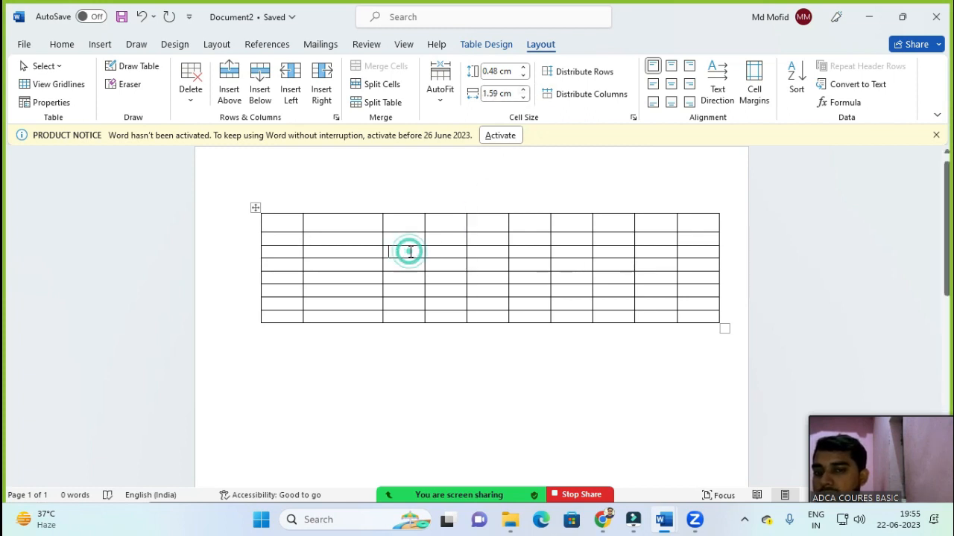
left_click(523, 89)
left_click(523, 90)
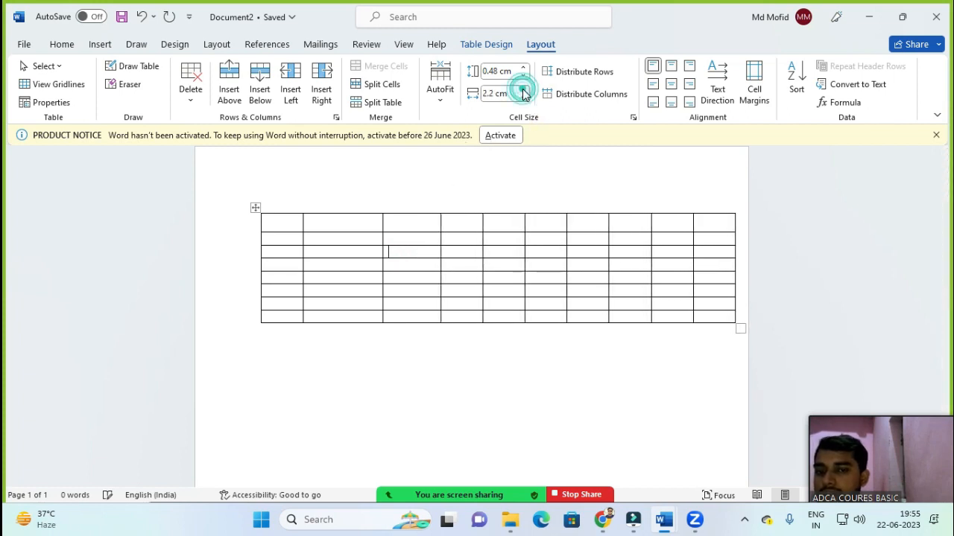
left_click(523, 97)
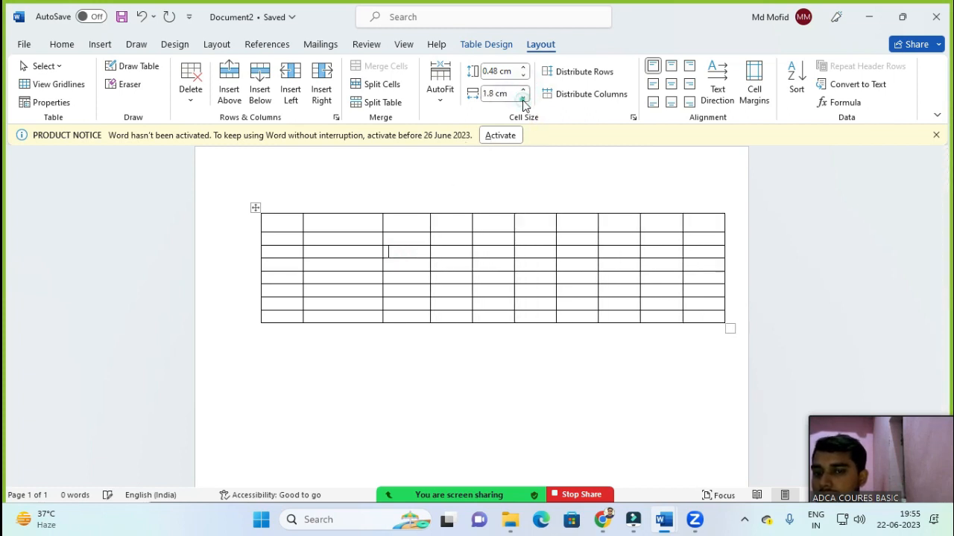
left_click(523, 98)
left_click(523, 97)
- Reduce the width of the table's second column to 2.5 cm
left_click(325, 240)
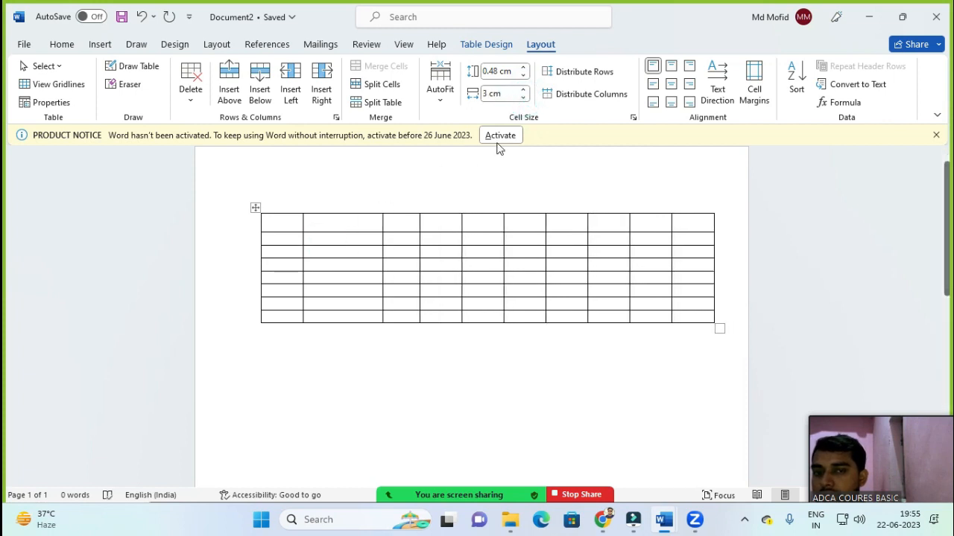
left_click(524, 98)
left_click(523, 98)
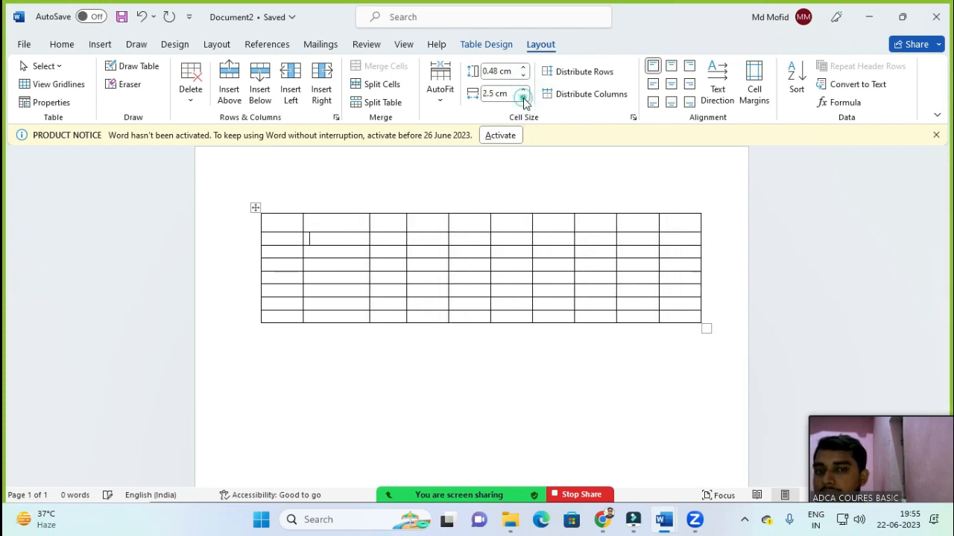
- Reduce the width of the table's second column to 1.1 cm
left_click(523, 98)
left_click(523, 97)
left_click(523, 98)
left_click(523, 98)
left_click(523, 97)
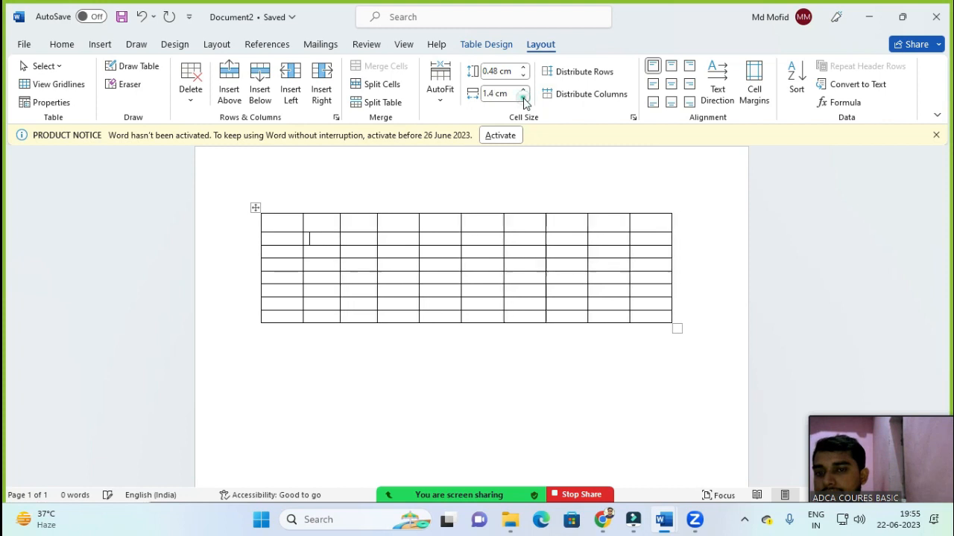
left_click(523, 97)
left_click(523, 97)
left_click(523, 98)
left_click(523, 97)
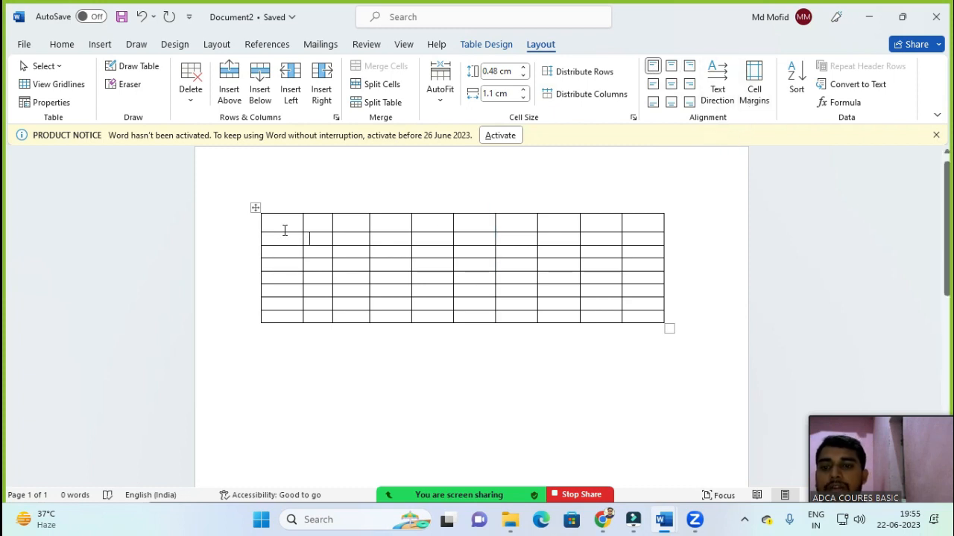
- Merge all cells of the table's first row into one and enter "Table" as its text
left_click_drag(280, 221, 631, 209)
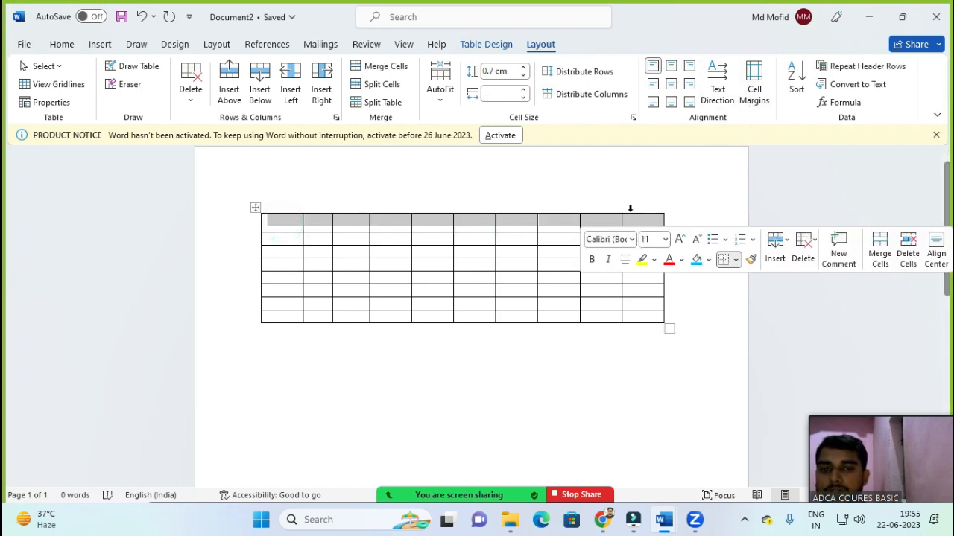
left_click(379, 66)
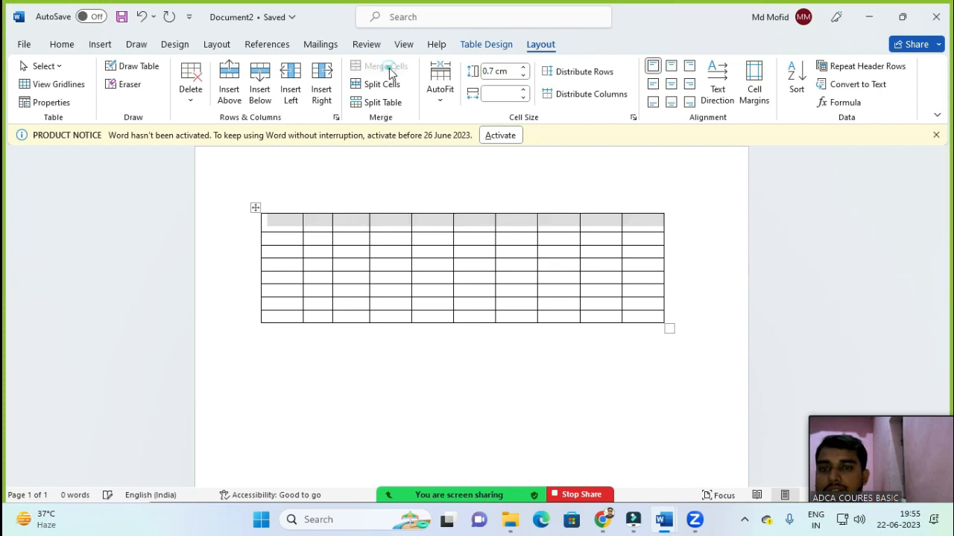
left_click(360, 225)
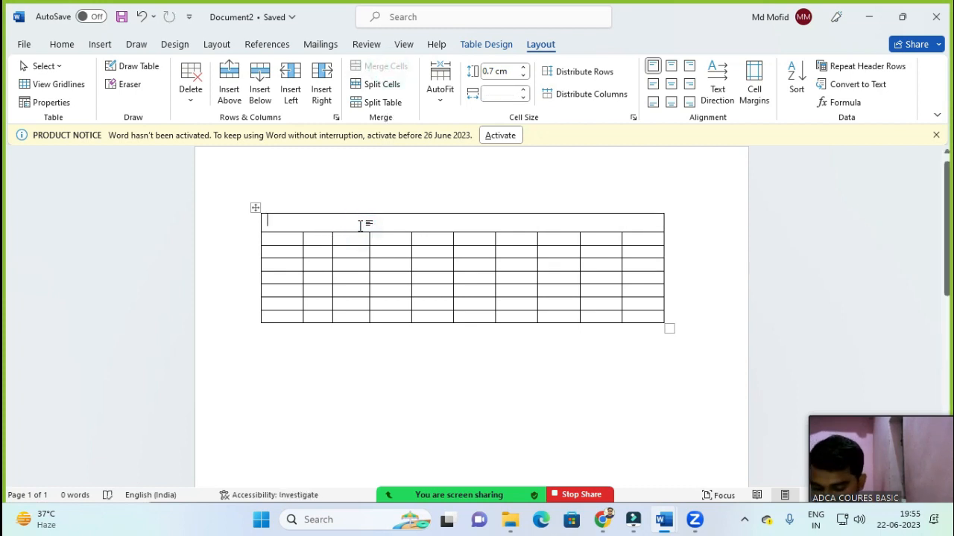
type("Tabl")
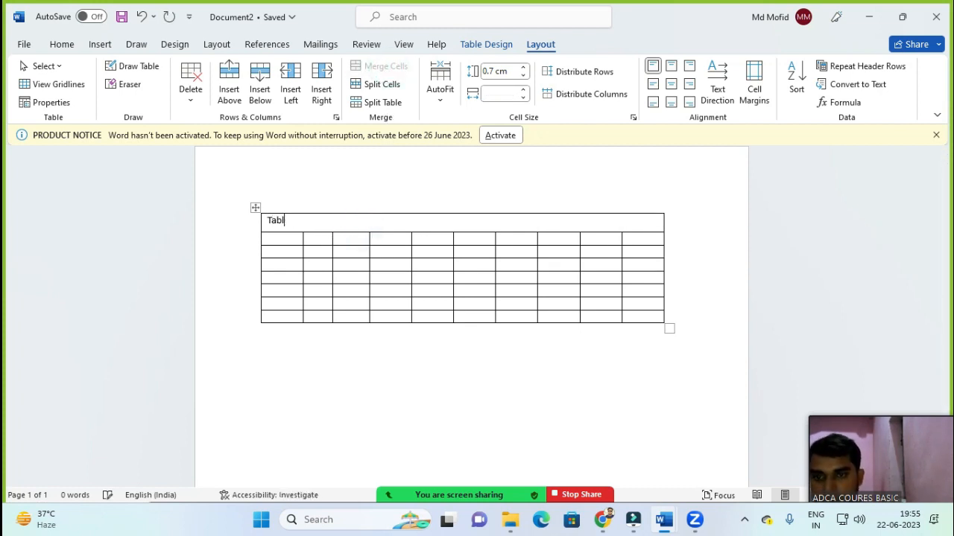
key("BackSpace")
key("BackSpace")
key("BackSpace")
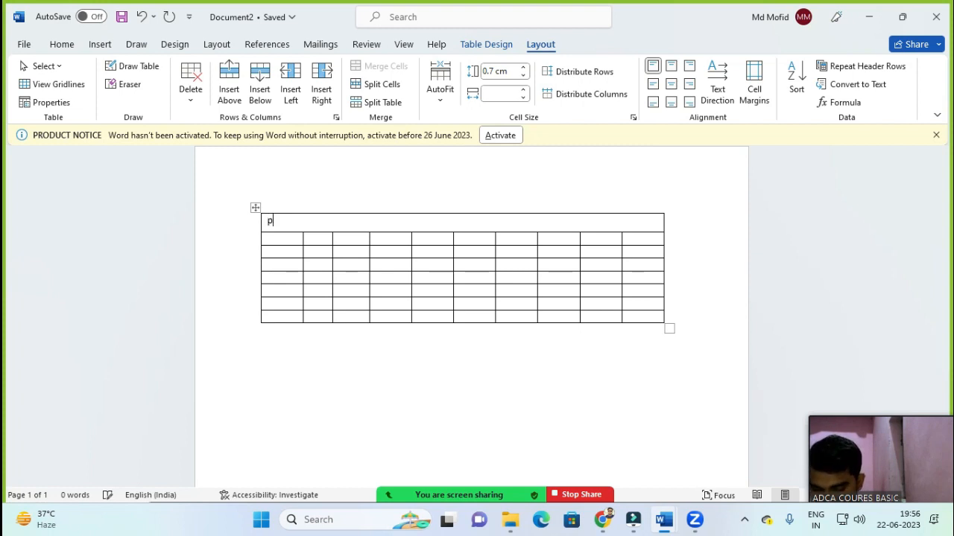
type("Table")
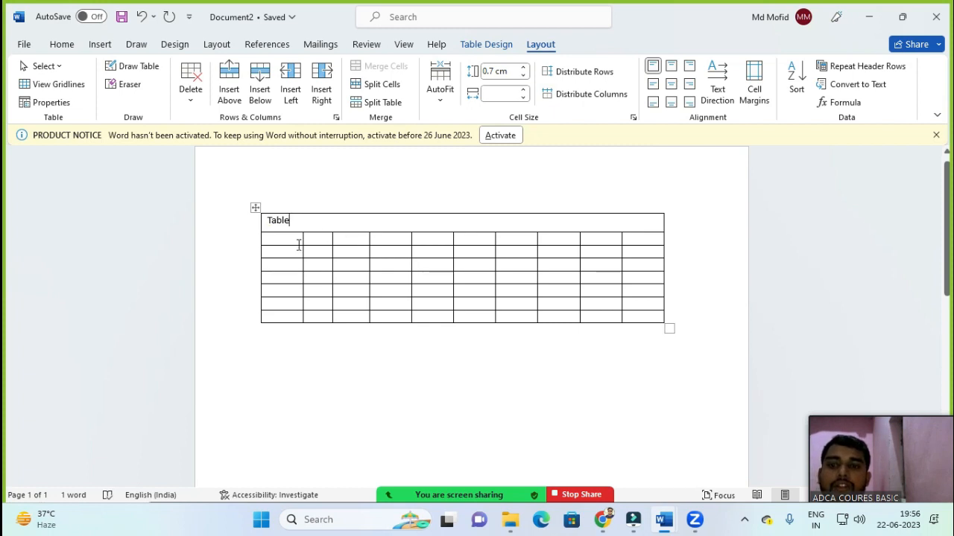
- Increase the height of the merged first row to 2.7 cm
double_click(269, 221)
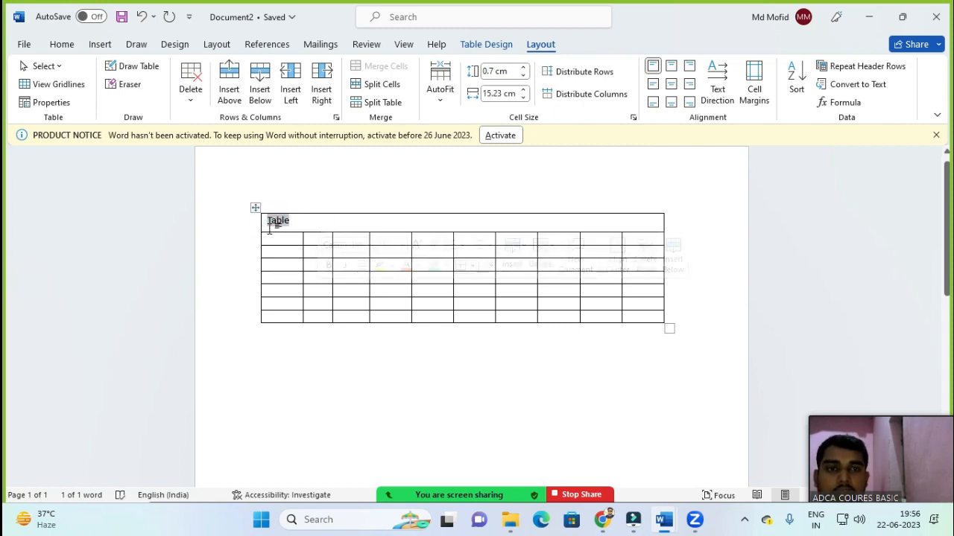
left_click(394, 222)
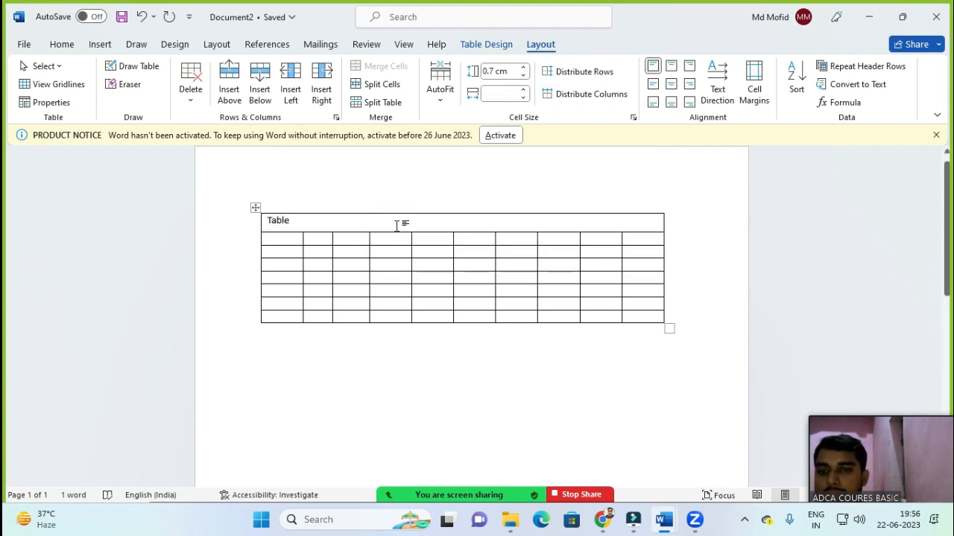
left_click(524, 67)
left_click(524, 68)
left_click(524, 67)
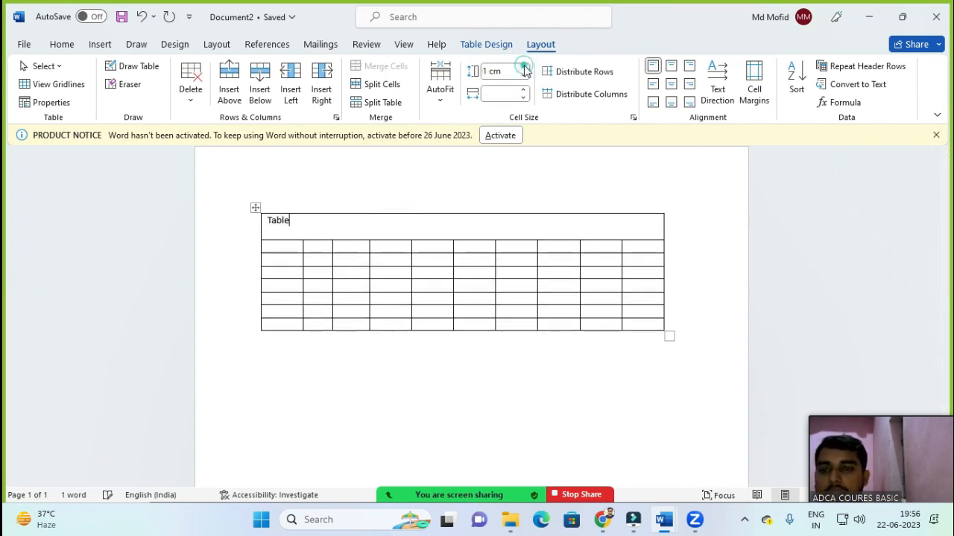
left_click(524, 68)
left_click(524, 68)
left_click(525, 68)
left_click(525, 68)
left_click(524, 68)
left_click(524, 68)
left_click(525, 68)
left_click(525, 68)
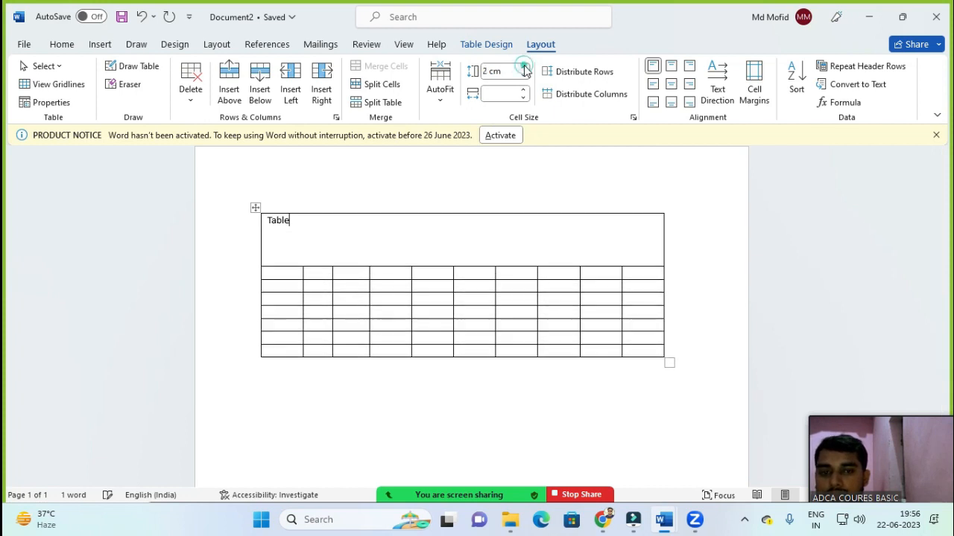
left_click(524, 68)
left_click(525, 68)
left_click(525, 68)
left_click(524, 68)
left_click(524, 67)
left_click(525, 68)
left_click(524, 68)
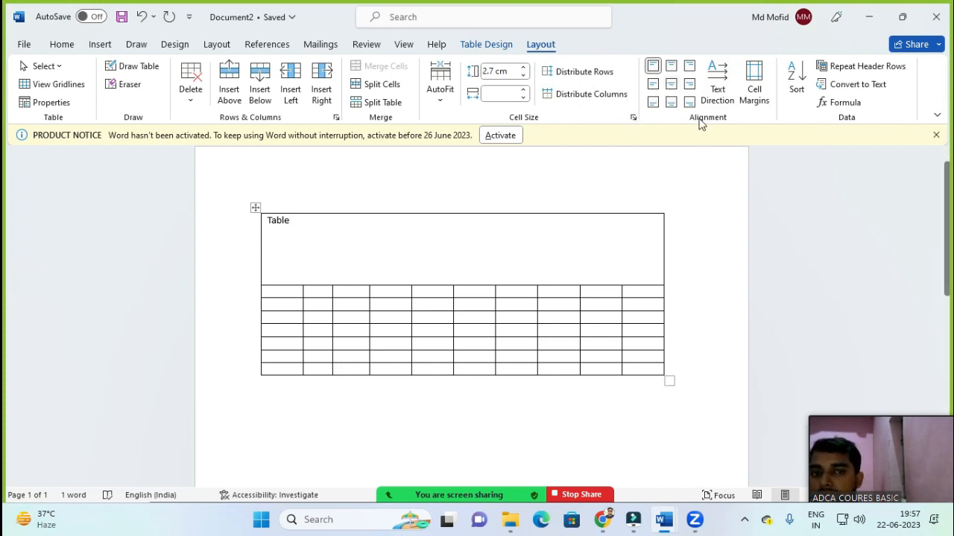
- Try center, bottom left, top right and top center alignment on the "Table" cell, finishing with centered both ways
left_click(670, 85)
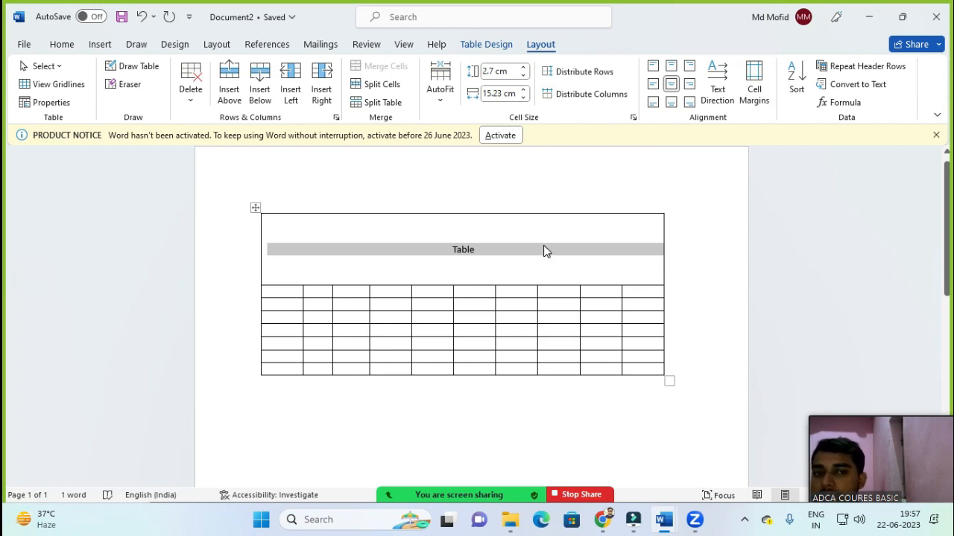
left_click(654, 106)
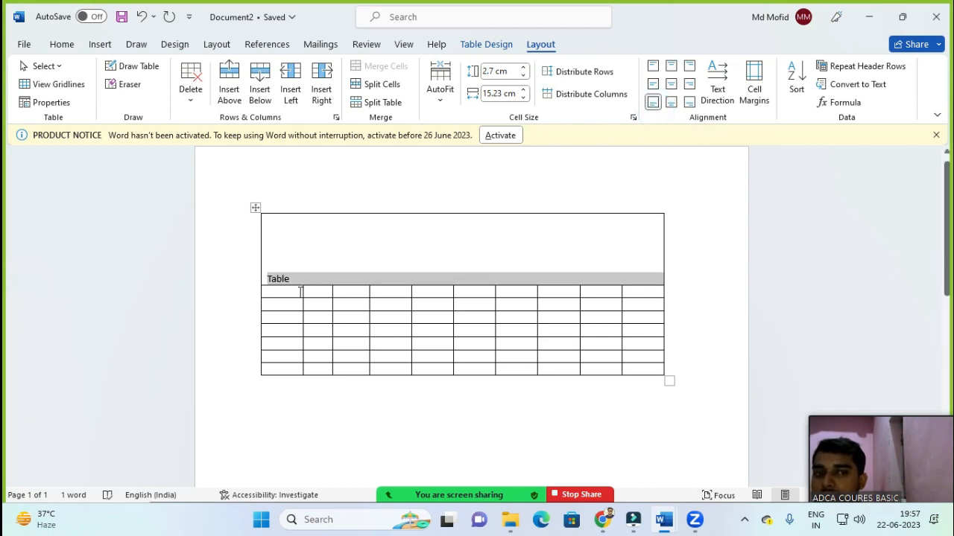
left_click(691, 66)
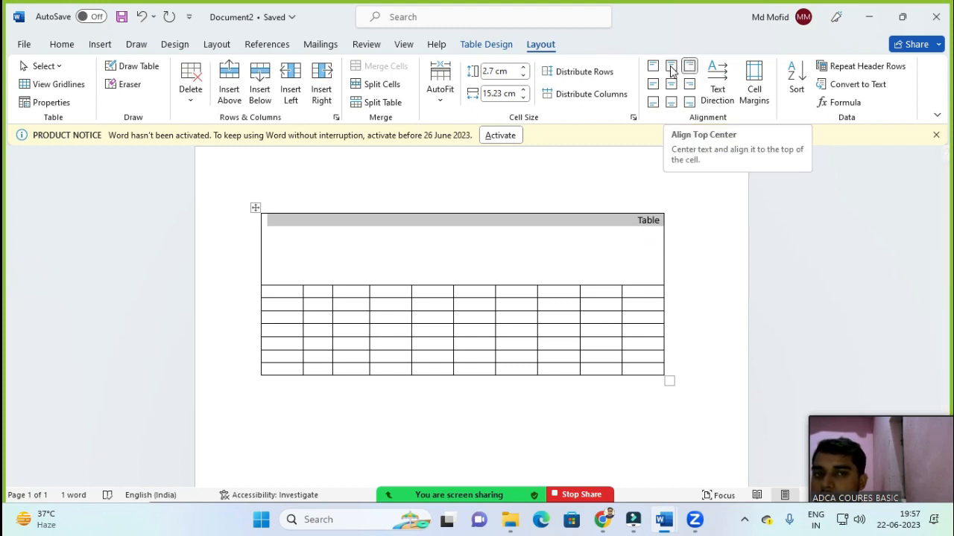
left_click(671, 67)
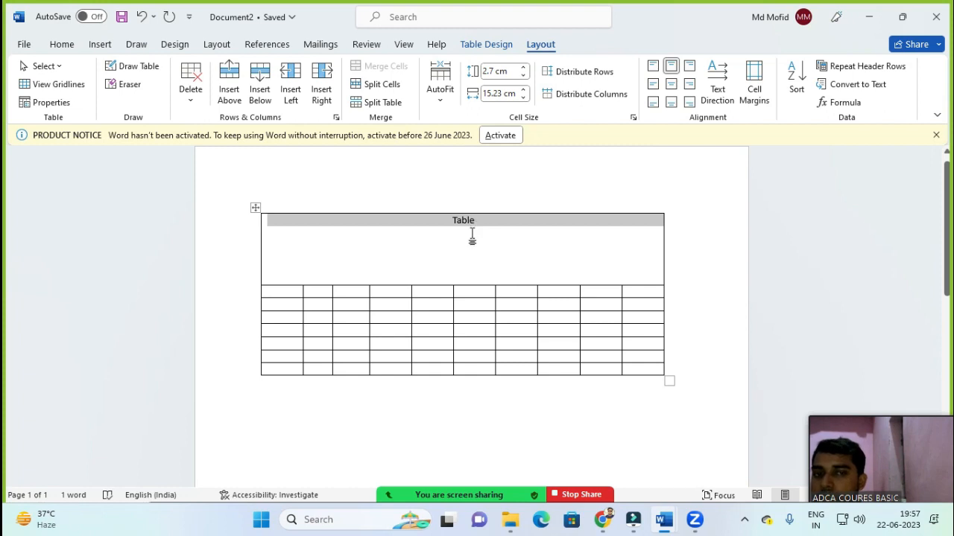
left_click(672, 84)
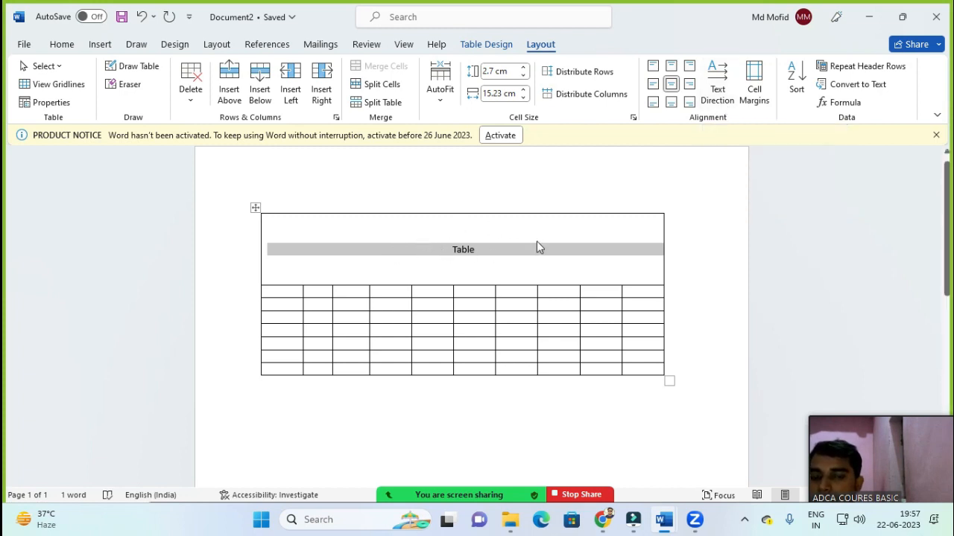
- Cycle the "Table" cell's text direction through both vertical orientations and back to horizontal
left_click(727, 89)
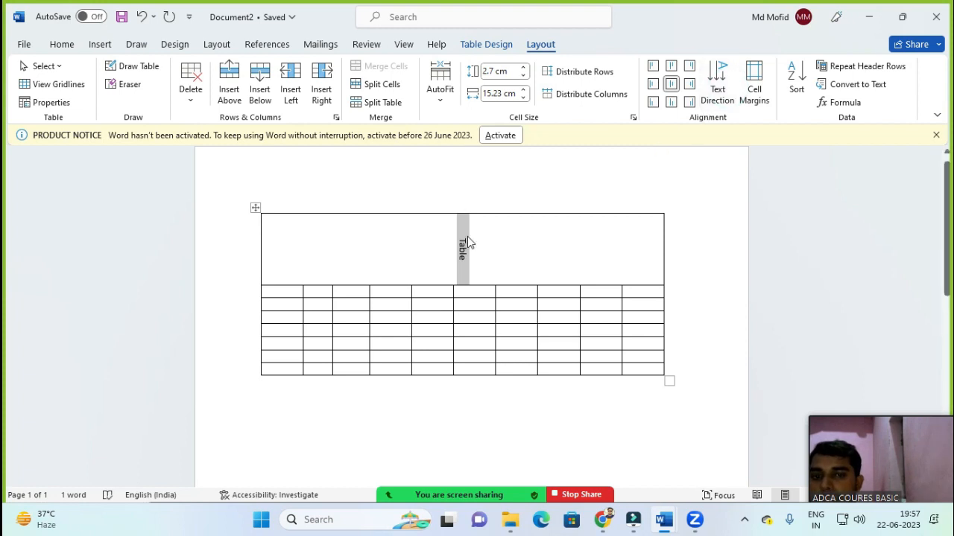
left_click(714, 93)
left_click(714, 94)
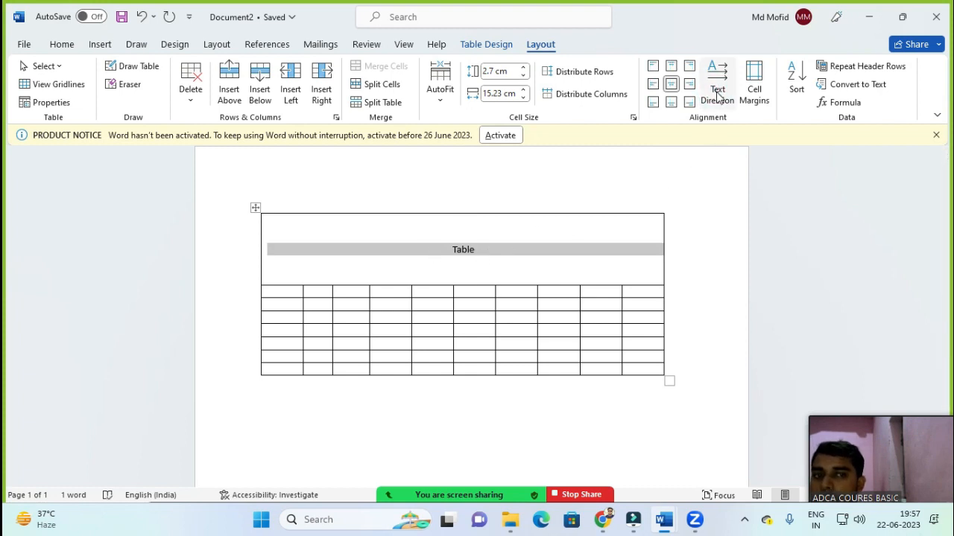
- Set the table's default top and bottom cell margins to 5 cm and look over the resized table
left_click(754, 94)
left_click_drag(454, 170, 689, 263)
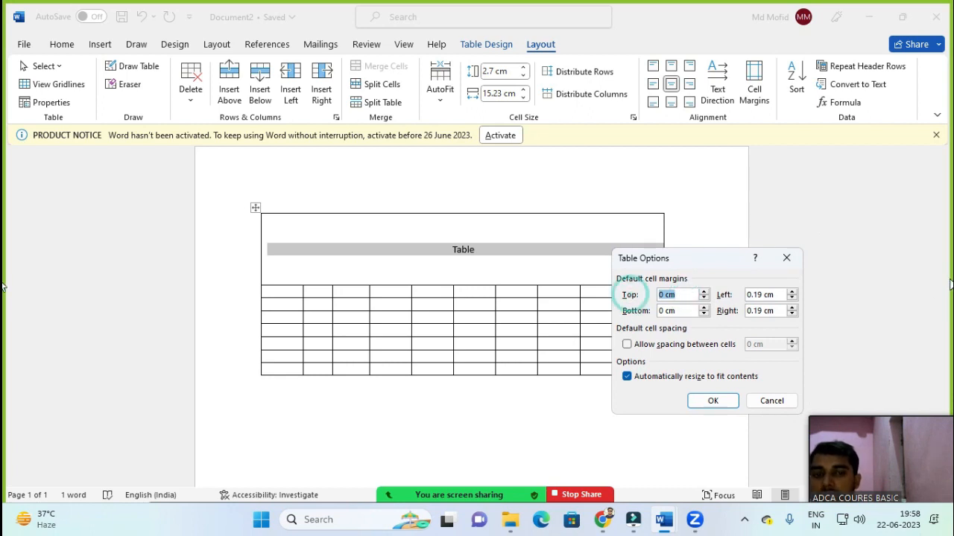
type("5")
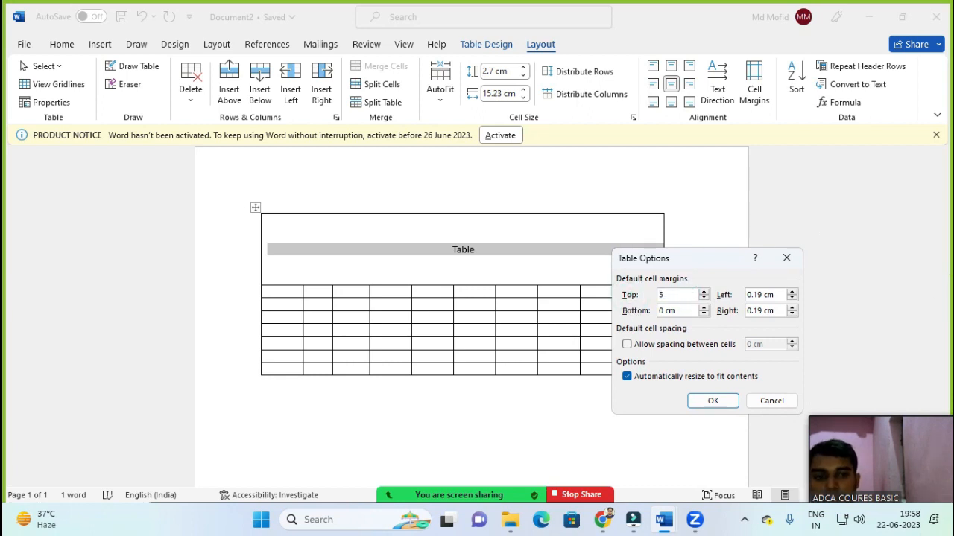
key("Tab")
type("5")
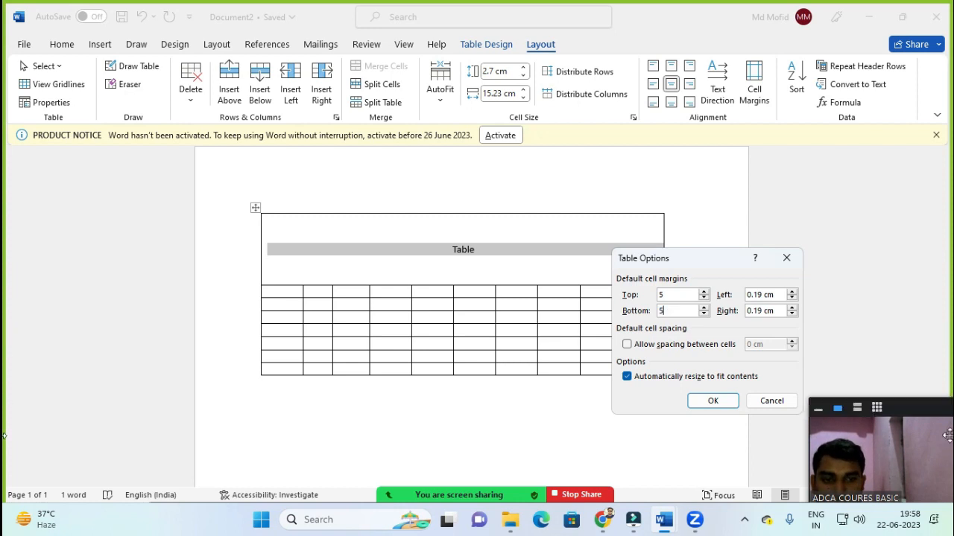
left_click_drag(693, 258, 736, 120)
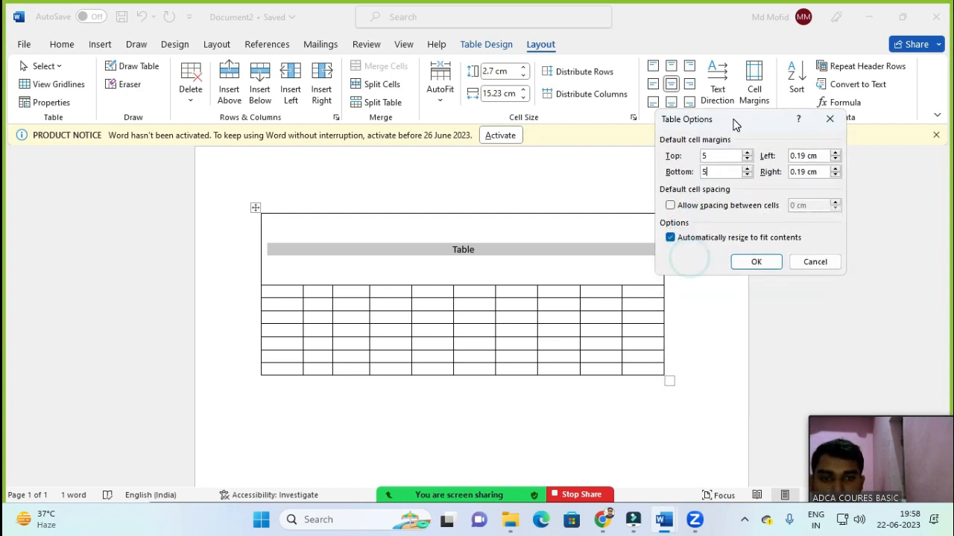
left_click(769, 263)
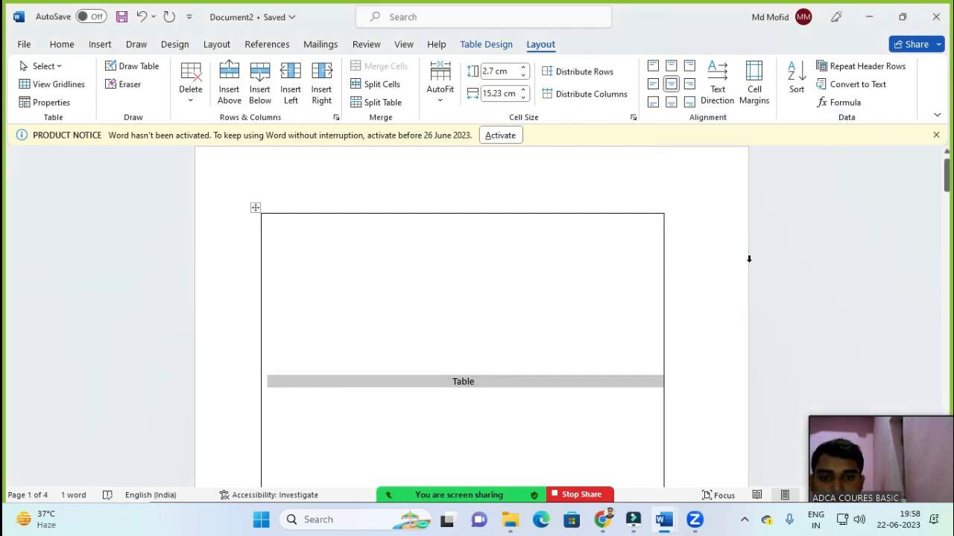
scroll(520, 321, "down", 3)
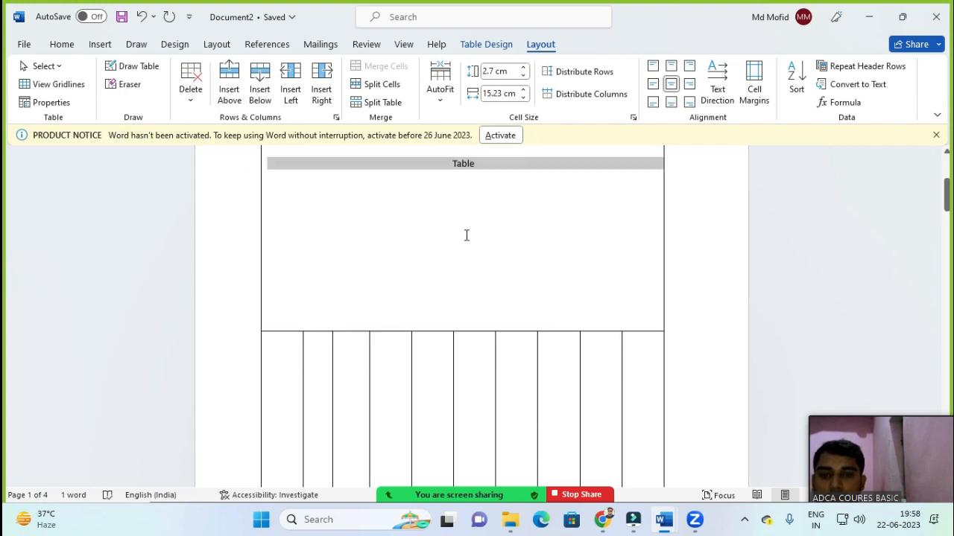
scroll(432, 239, "up", 3)
scroll(382, 266, "up", 1)
scroll(449, 325, "down", 8)
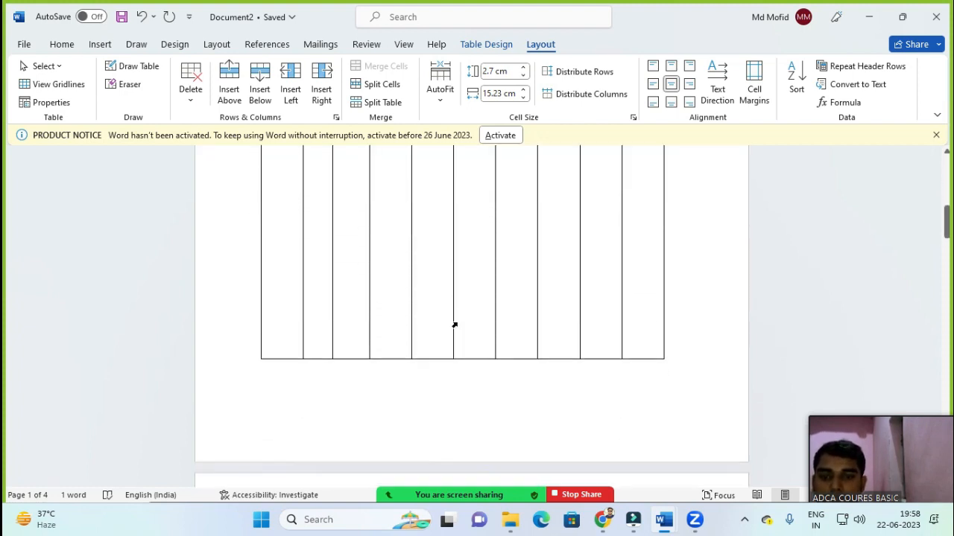
scroll(465, 321, "down", 10)
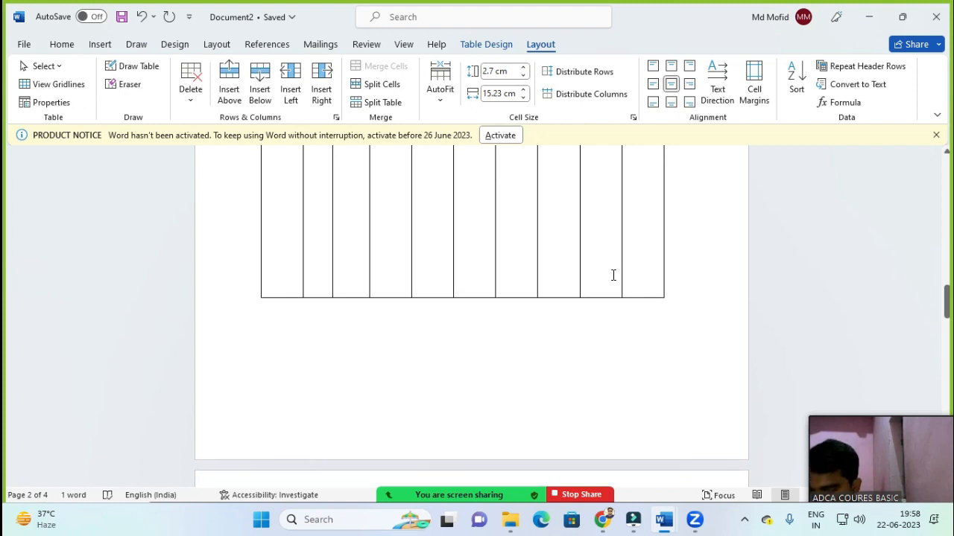
- Undo the 5 cm cell margins and the last text direction change
key("ctrl+z")
key("ctrl+z")
left_click(564, 160)
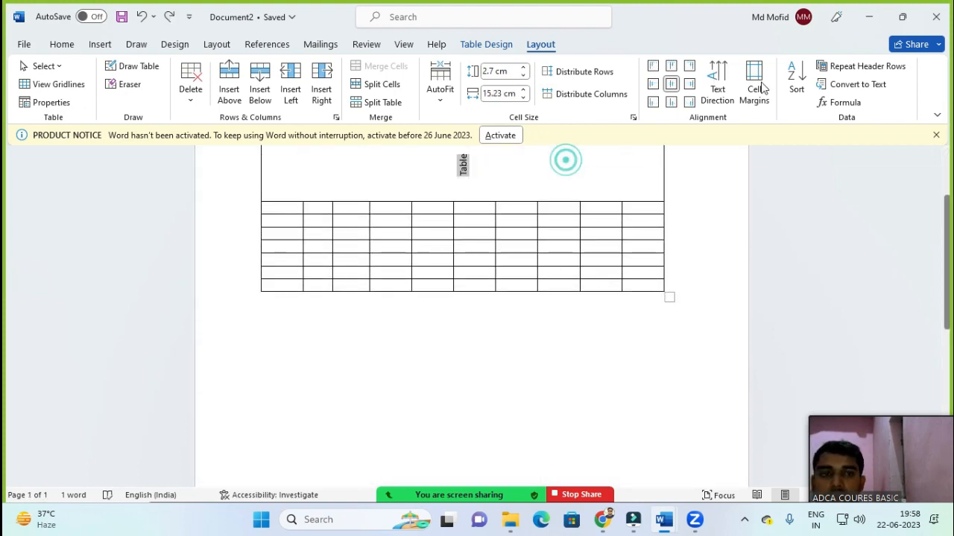
- Set the table's default top cell margin to 1 cm and check the enlarged rows
left_click(751, 93)
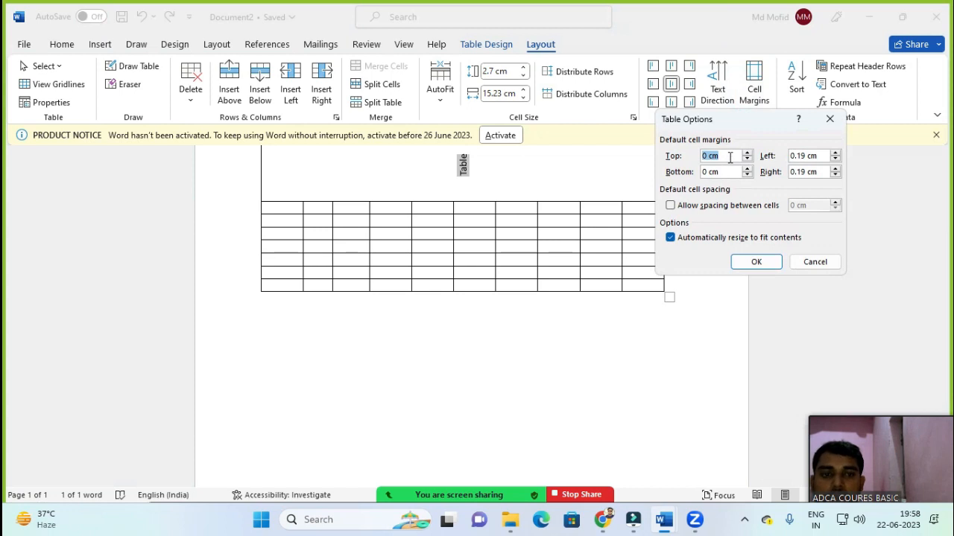
type("1")
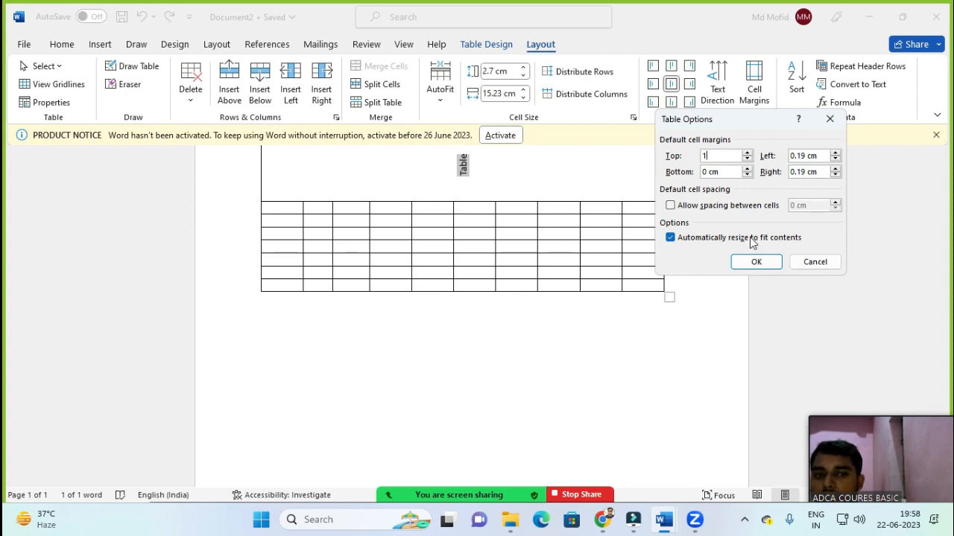
left_click(757, 261)
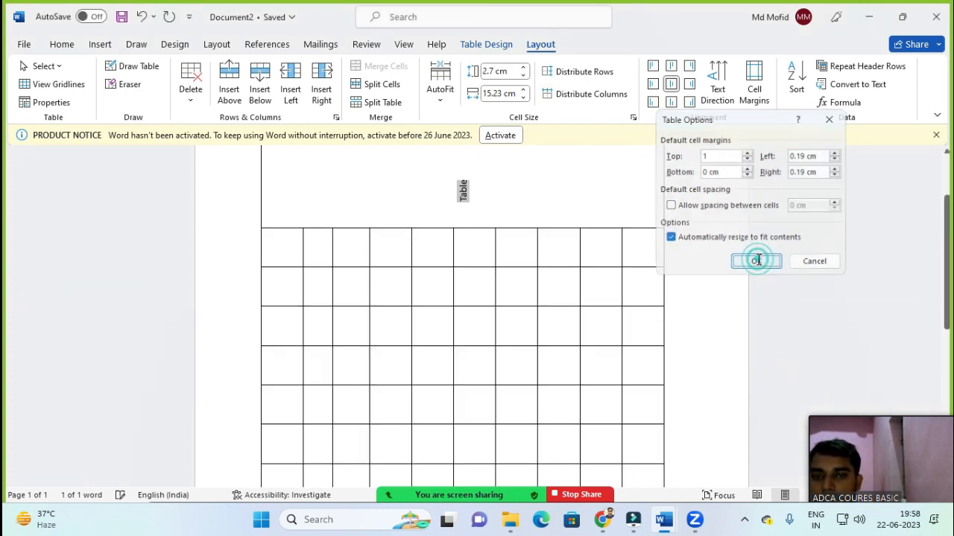
scroll(470, 312, "up", 2)
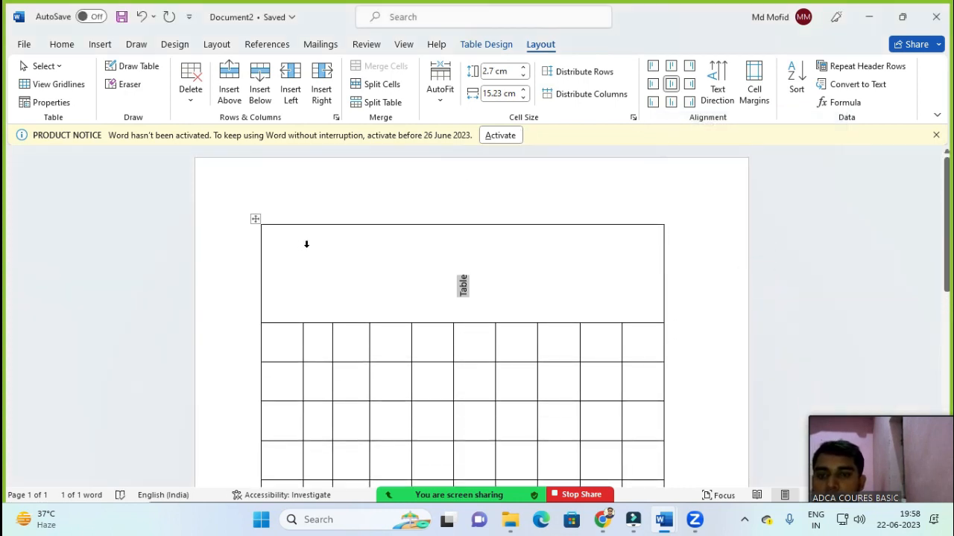
scroll(306, 342, "down", 5)
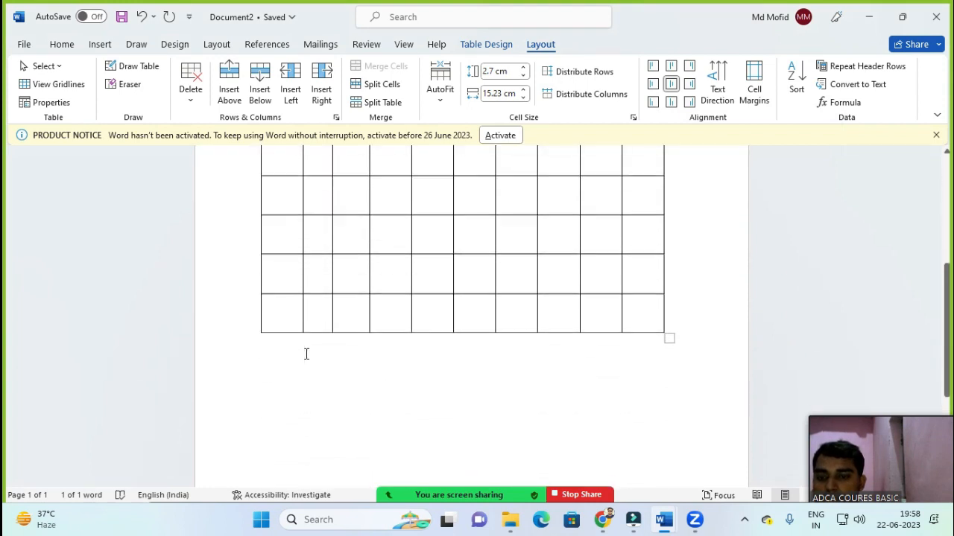
scroll(311, 353, "up", 5)
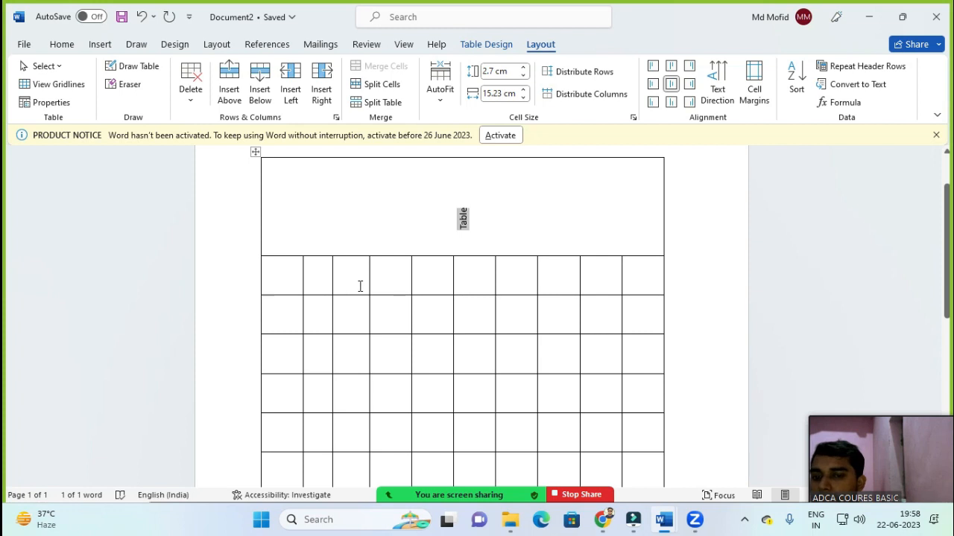
- Review the table's default cell margins, cell spacing and resizing options, keeping the current settings
left_click(752, 83)
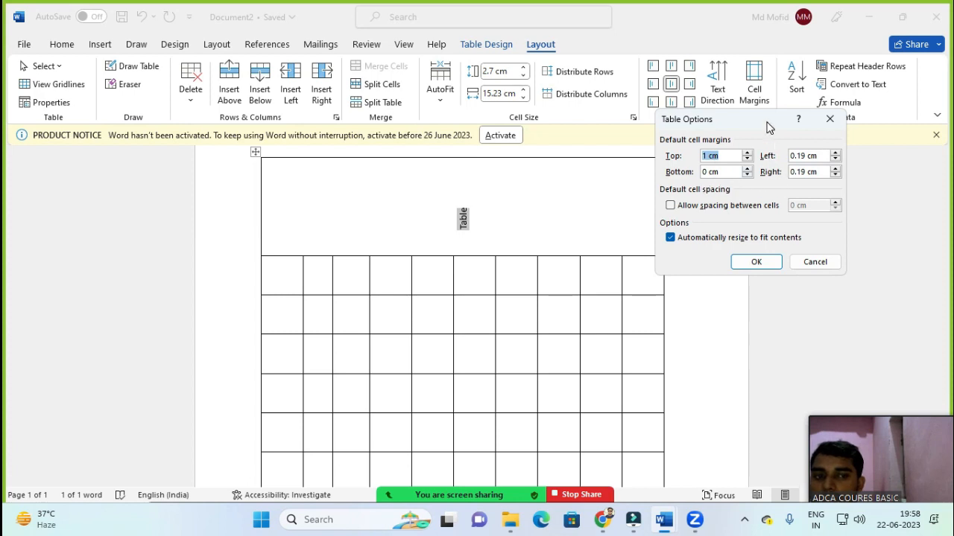
left_click_drag(769, 128, 769, 207)
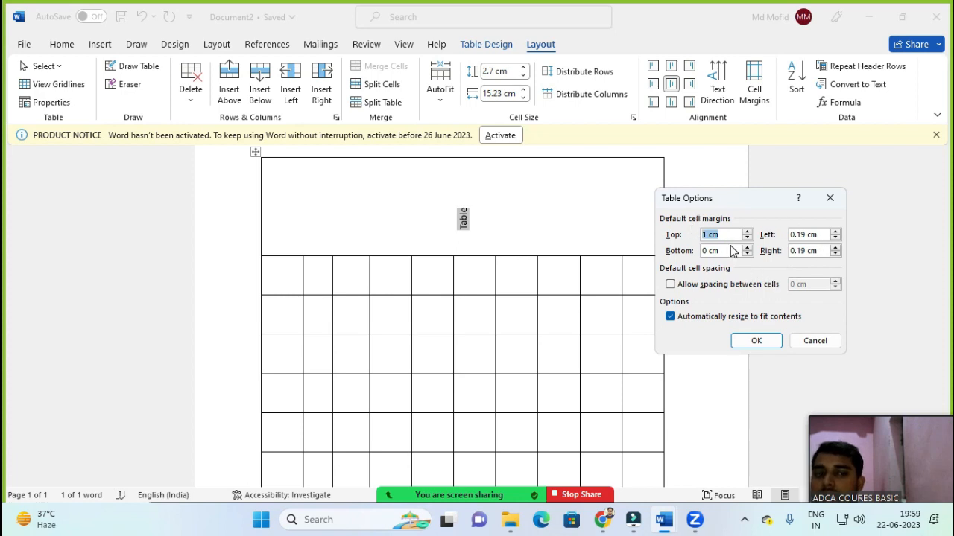
left_click(755, 340)
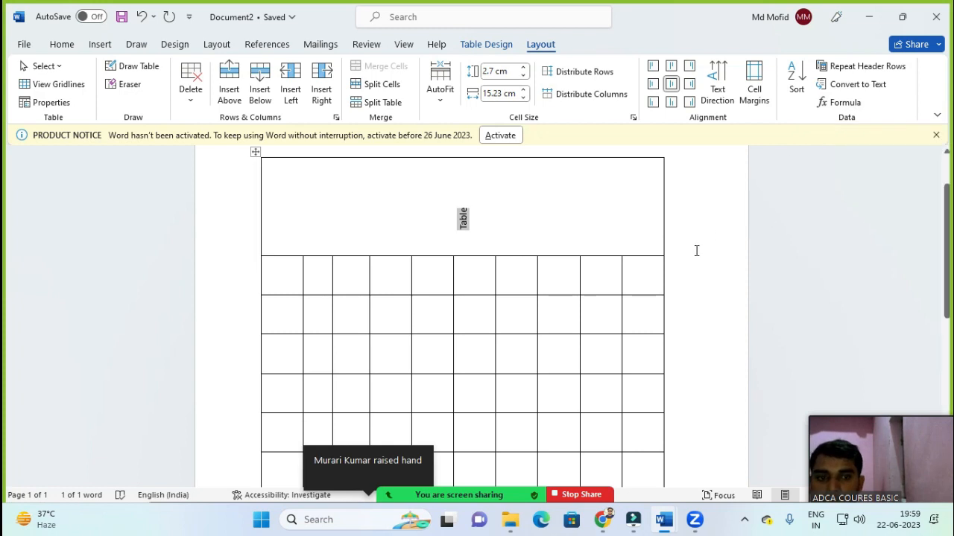
- Select the columns under the merged "Table" cell using Select Column and toggle on the table gridlines view
left_click(373, 217)
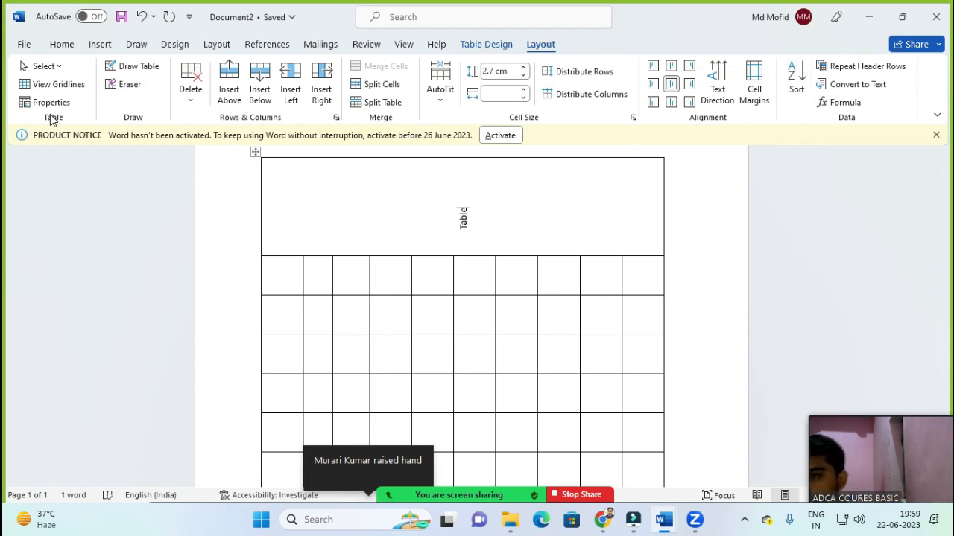
left_click(45, 66)
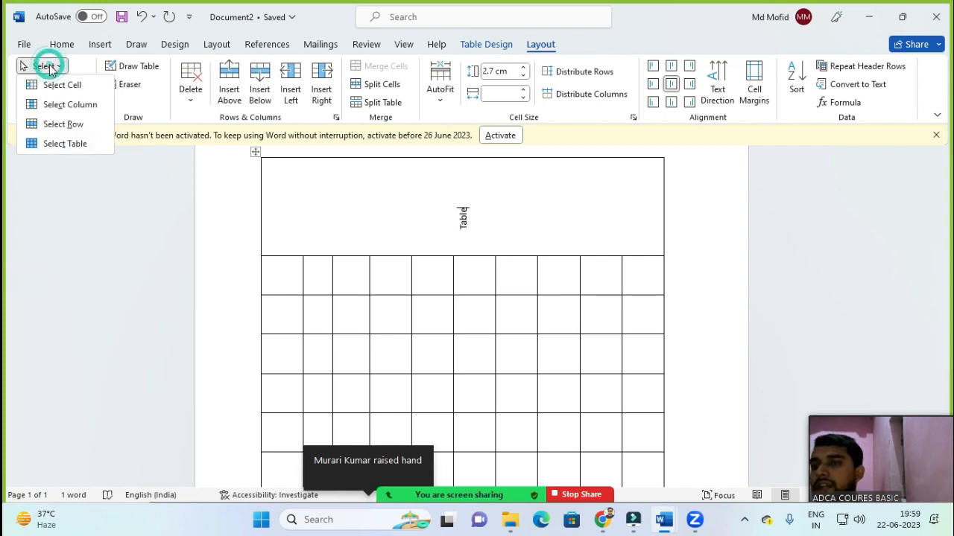
left_click(67, 112)
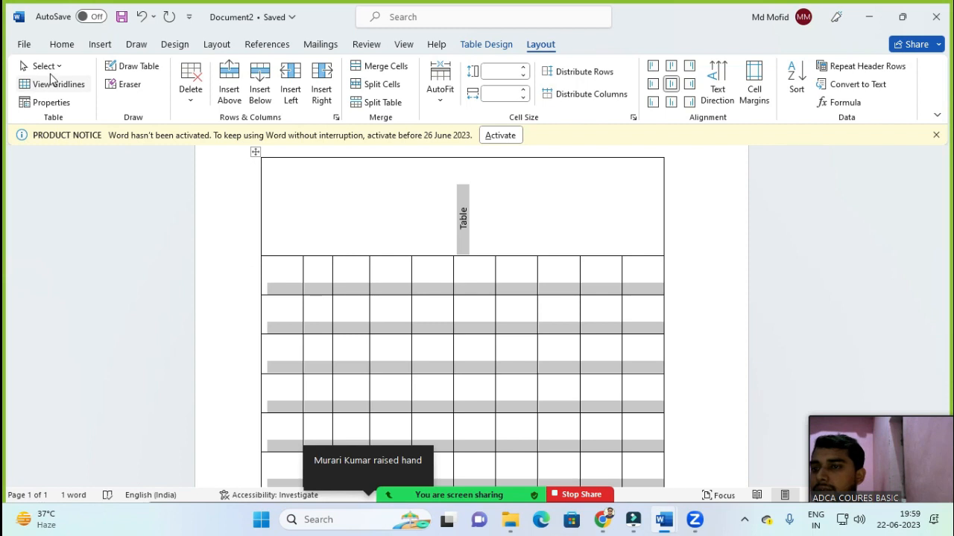
left_click(78, 89)
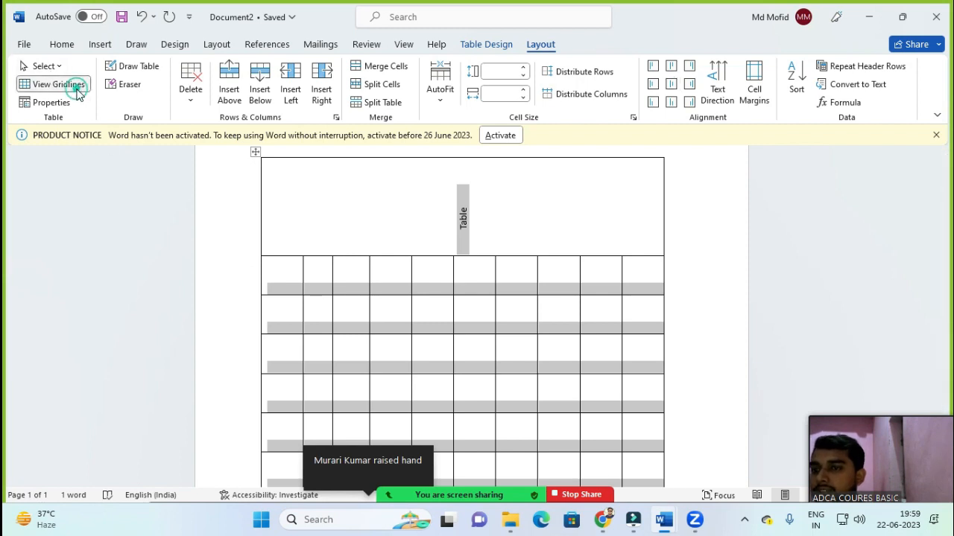
- Examine the table's size, alignment and text wrapping properties, close them unchanged and deselect the cells
left_click(71, 103)
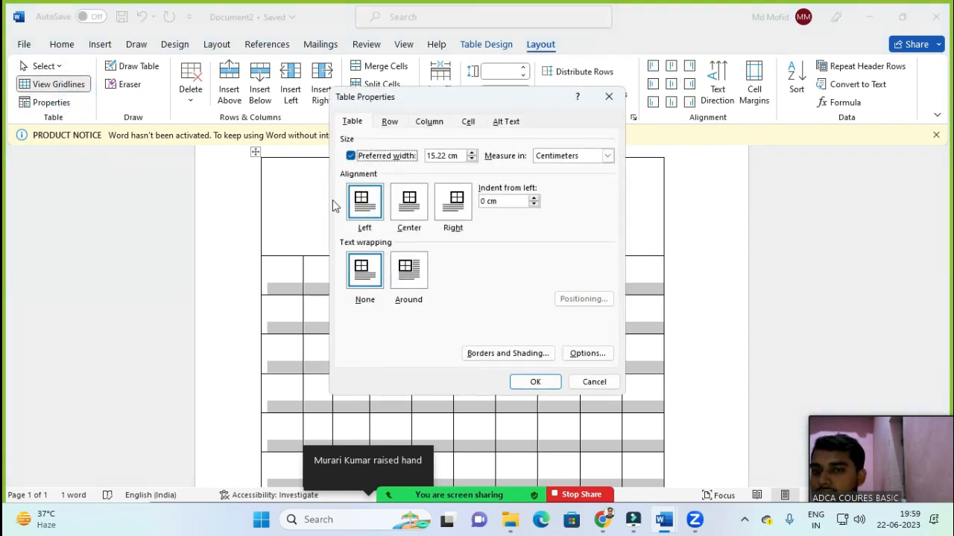
key("Escape")
left_click(362, 207)
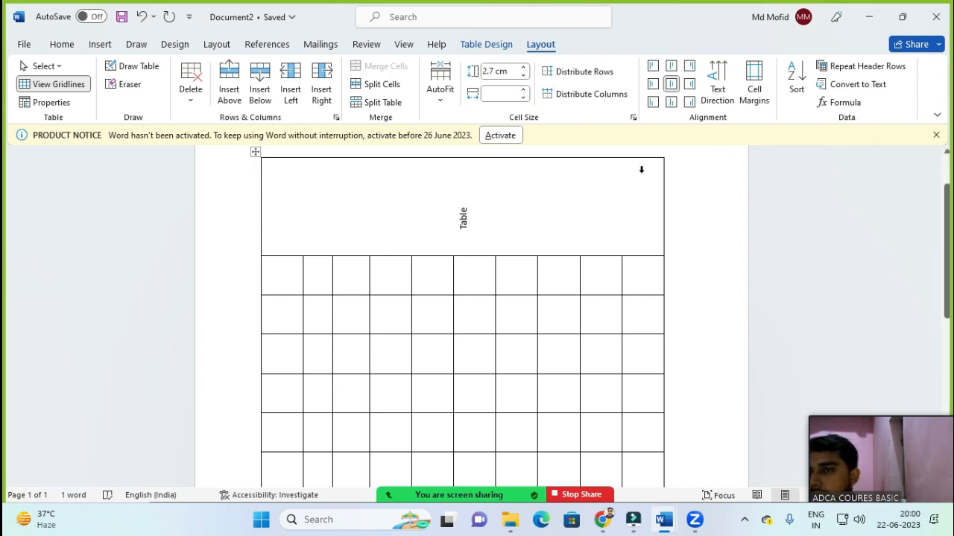
- Select the whole table and delete it from the document
triple_click(218, 212)
key("Delete")
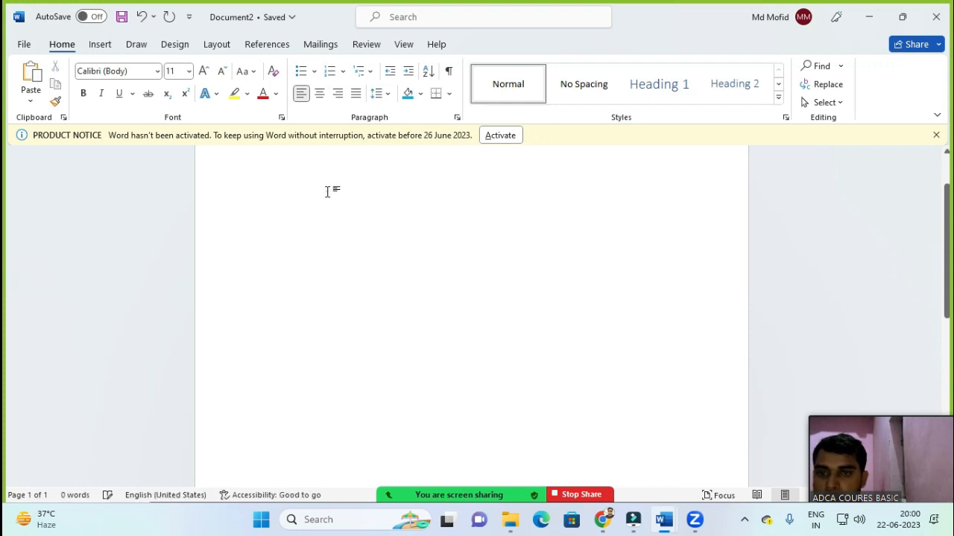
left_click(108, 45)
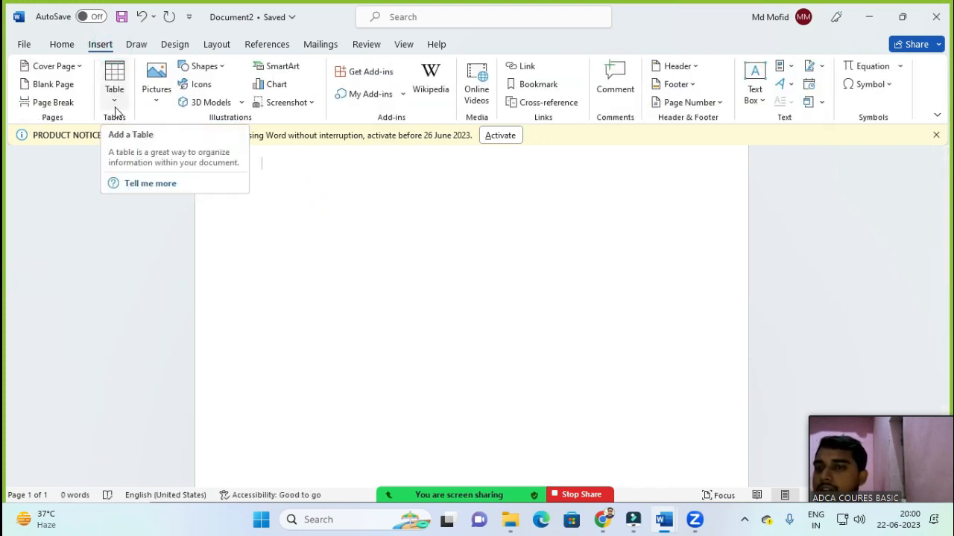
left_click(424, 223)
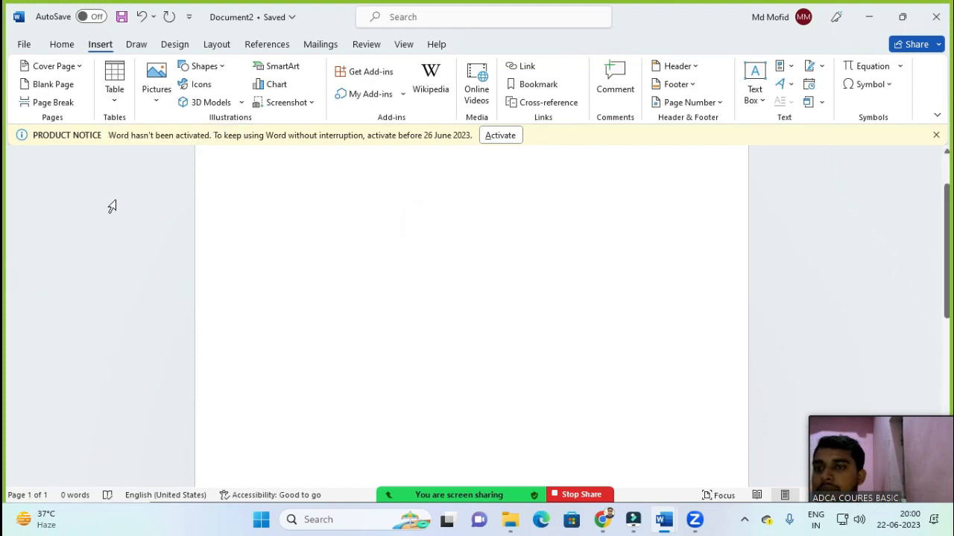
left_click(294, 200)
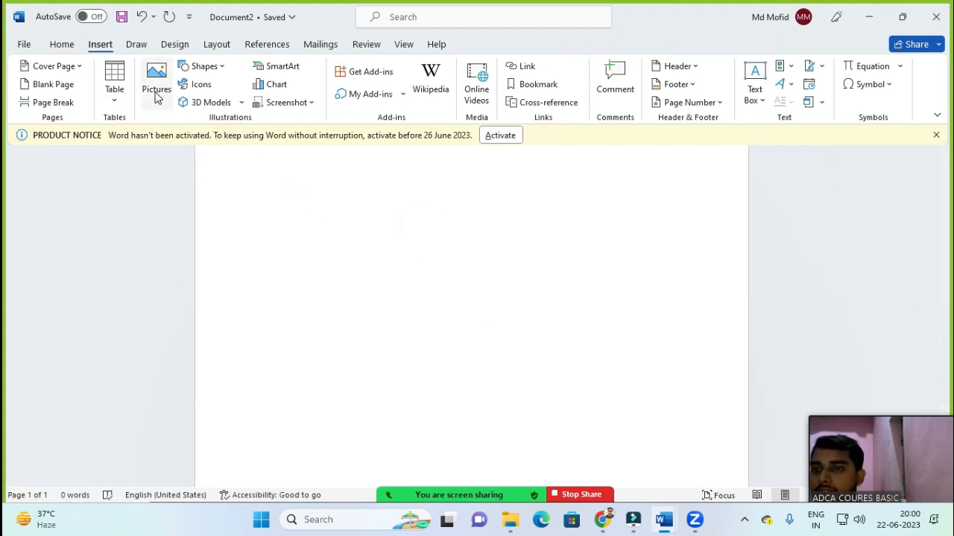
left_click(282, 227)
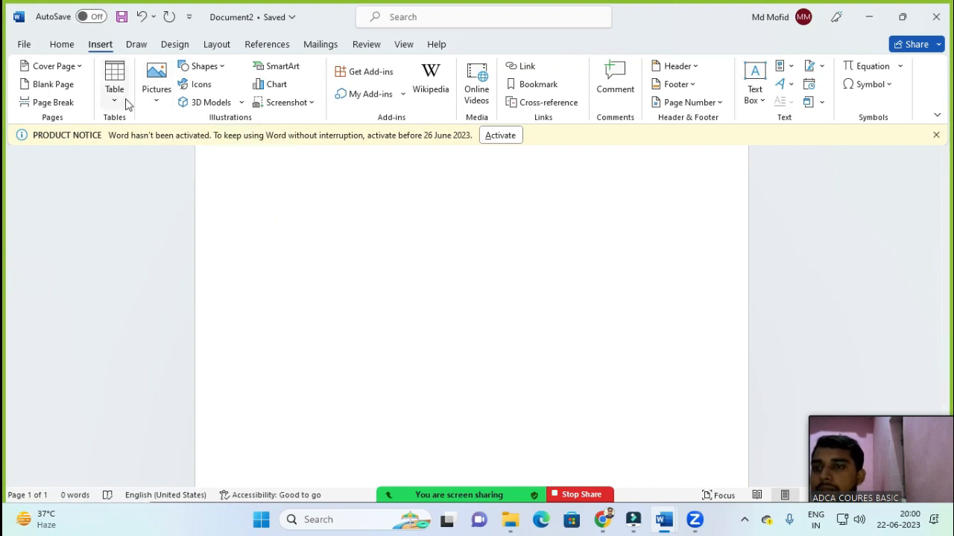
left_click(123, 100)
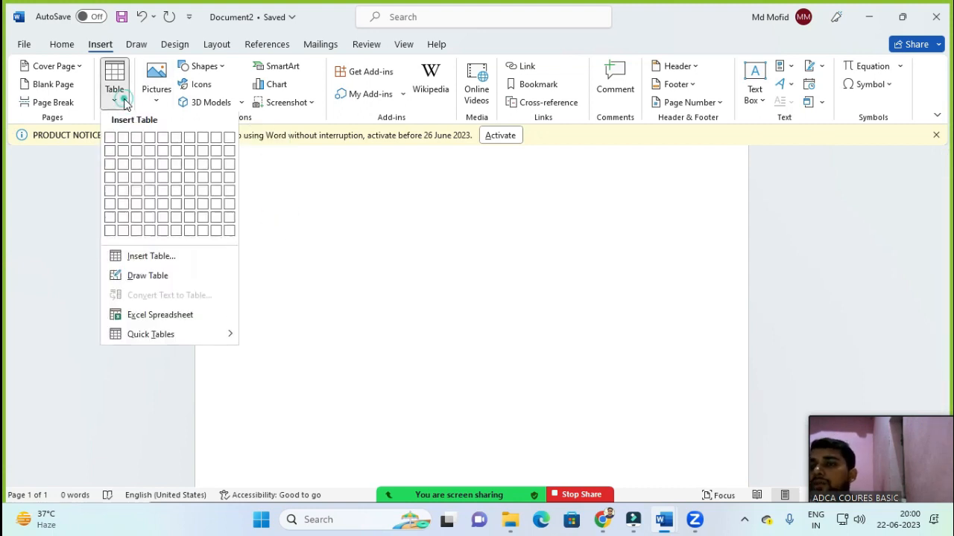
left_click(318, 239)
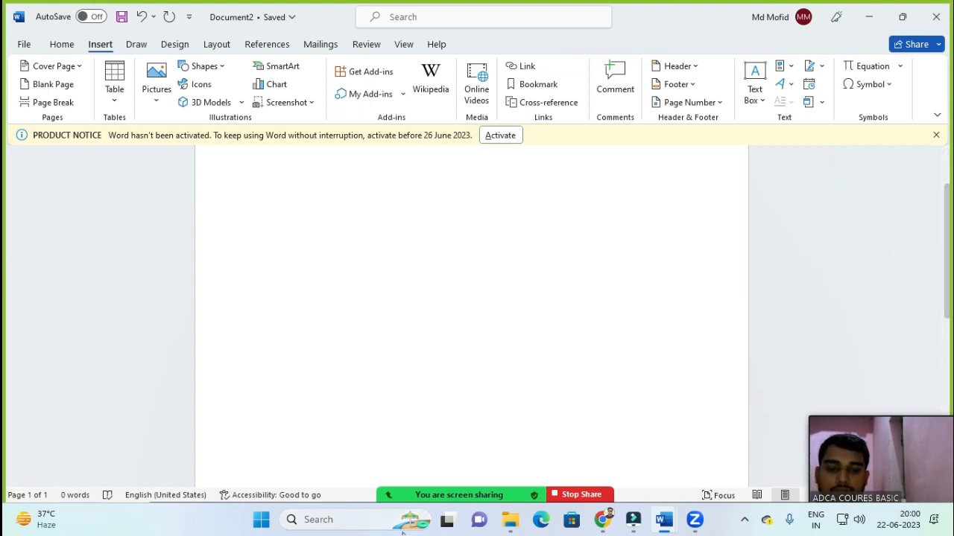
mouse_move(462, 494)
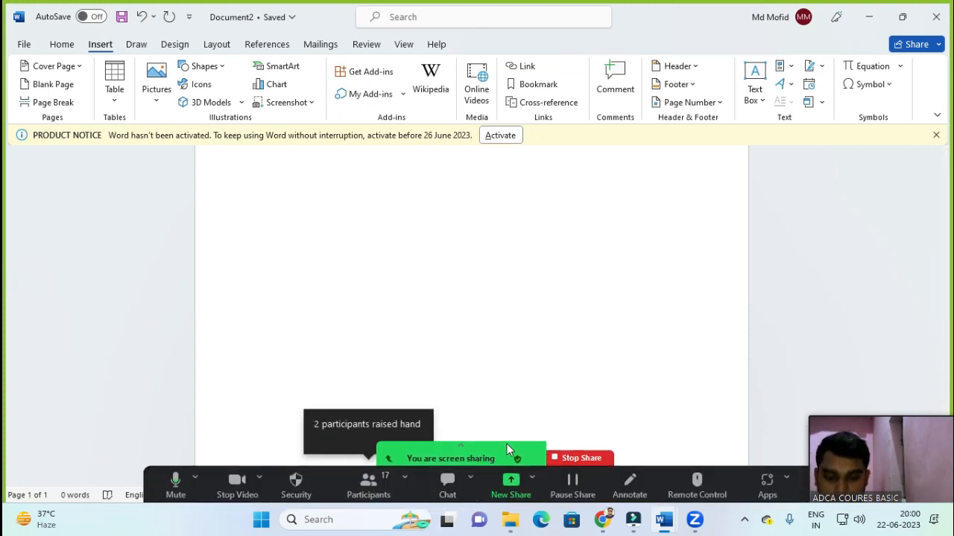